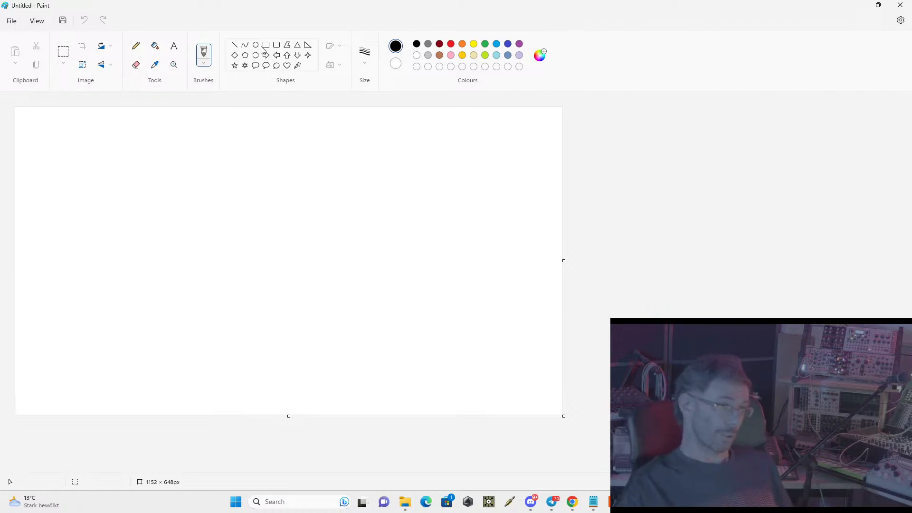
- Draw a black wave across the canvas with the Pencil at its thickest size, plus a nearly flat black line running through it
click(137, 52)
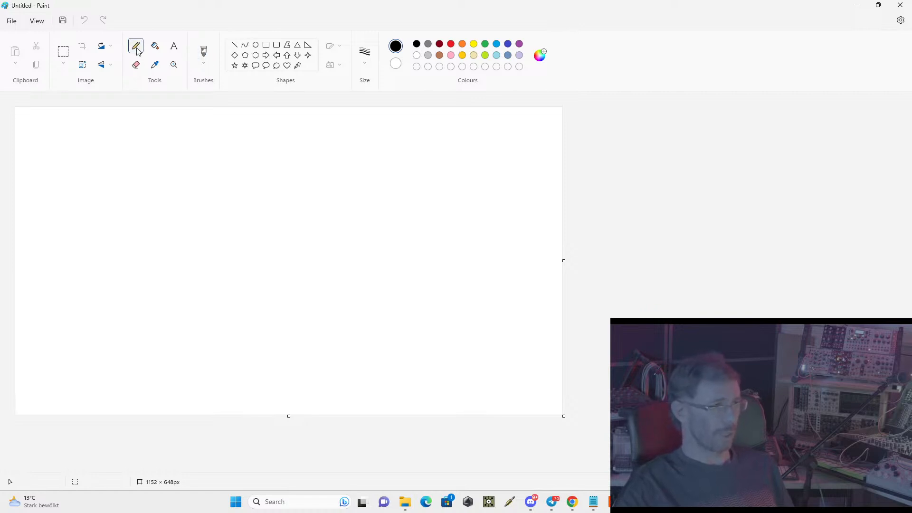
click(365, 55)
click(371, 145)
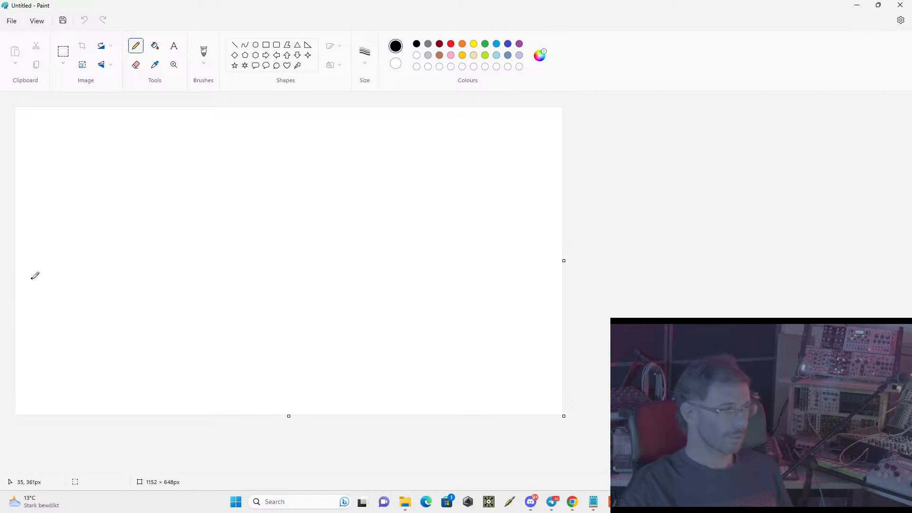
mouse_move(32, 279)
mouse_down()
mouse_move(77, 241)
mouse_move(114, 236)
mouse_move(195, 298)
mouse_move(272, 305)
mouse_move(339, 234)
mouse_move(464, 233)
mouse_move(537, 288)
mouse_up()
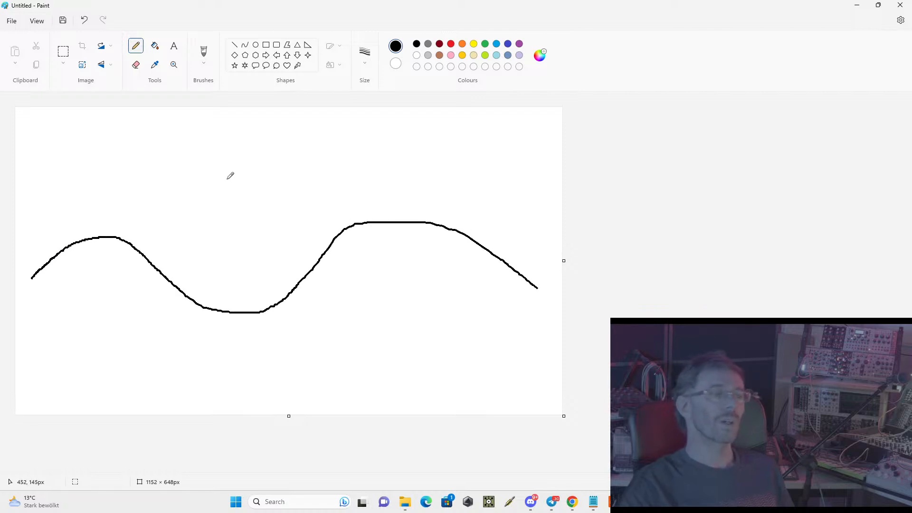
drag(18, 277, 581, 256)
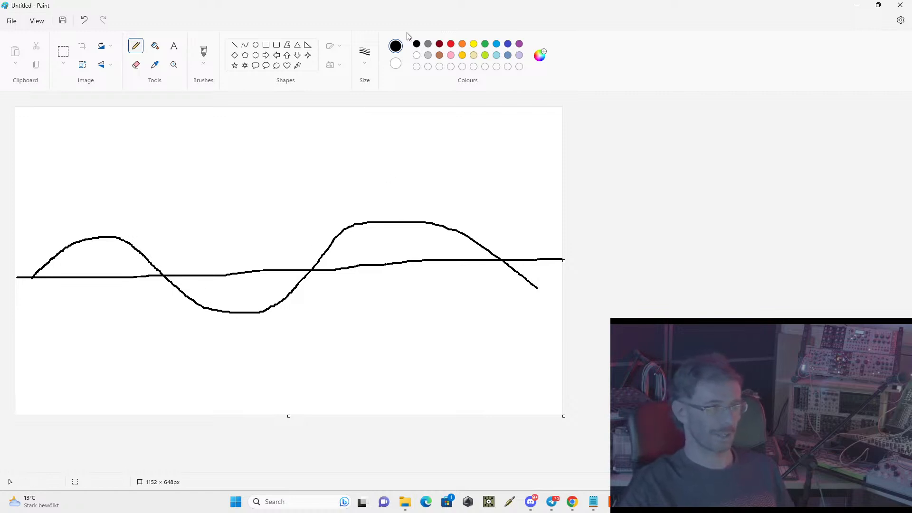
- Draw a shallow red curve across the canvas over the black wave, and clear the whole canvas
click(451, 43)
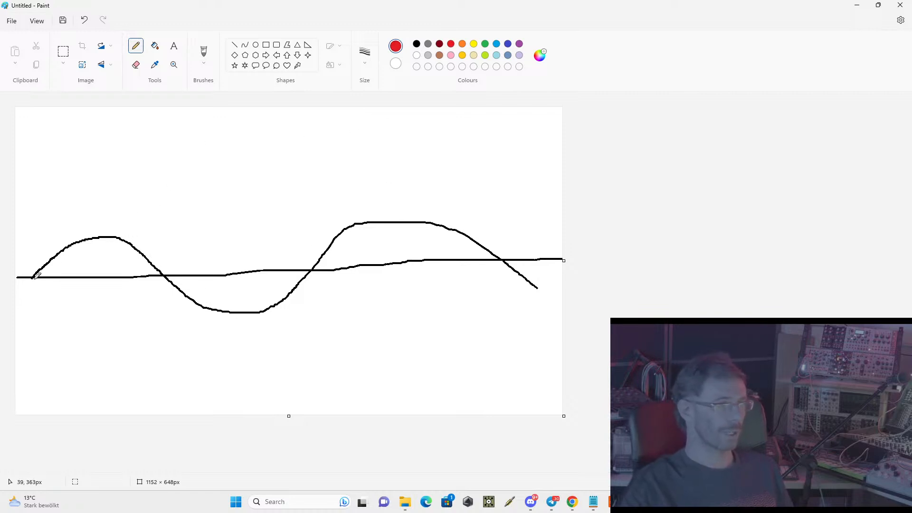
mouse_move(34, 279)
mouse_down()
mouse_move(129, 247)
mouse_move(285, 231)
mouse_move(449, 240)
mouse_move(575, 268)
mouse_up()
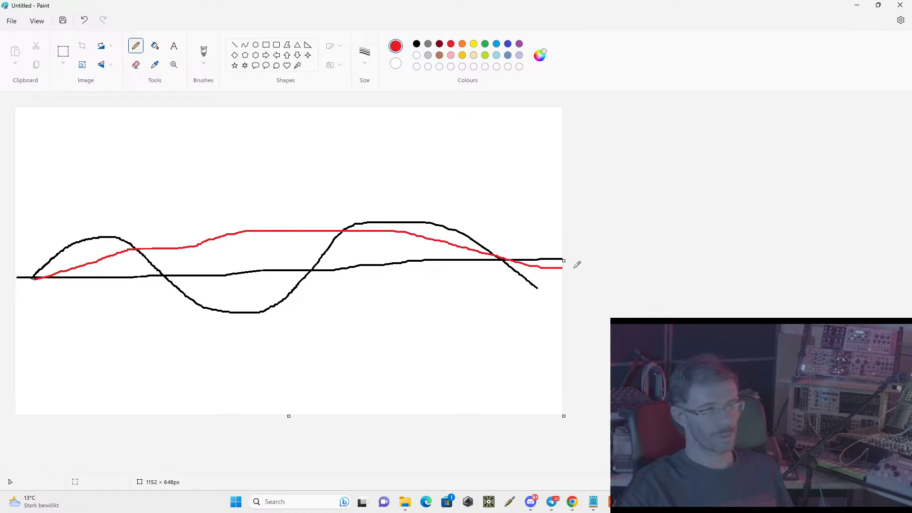
key(ctrl+a)
key(Delete)
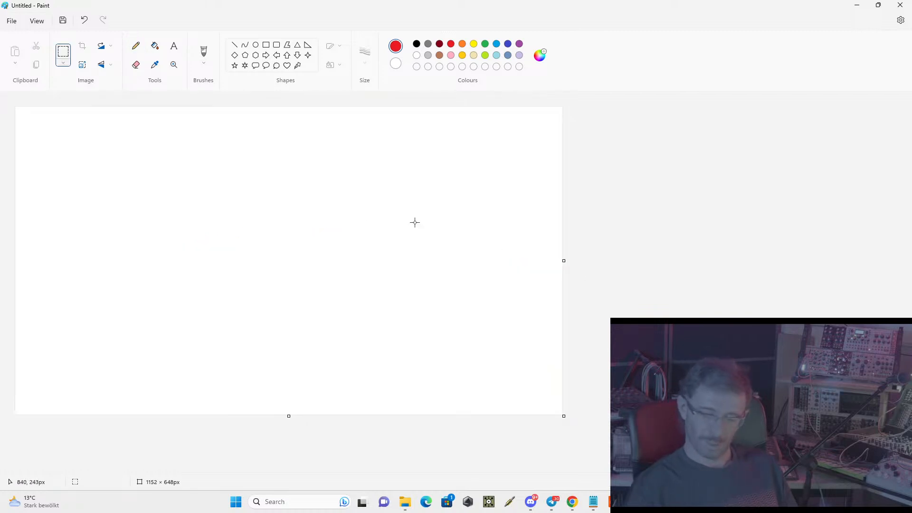
- Draw a thick red Pencil wave with about ten narrow, uneven peaks across the full width of the canvas
click(234, 45)
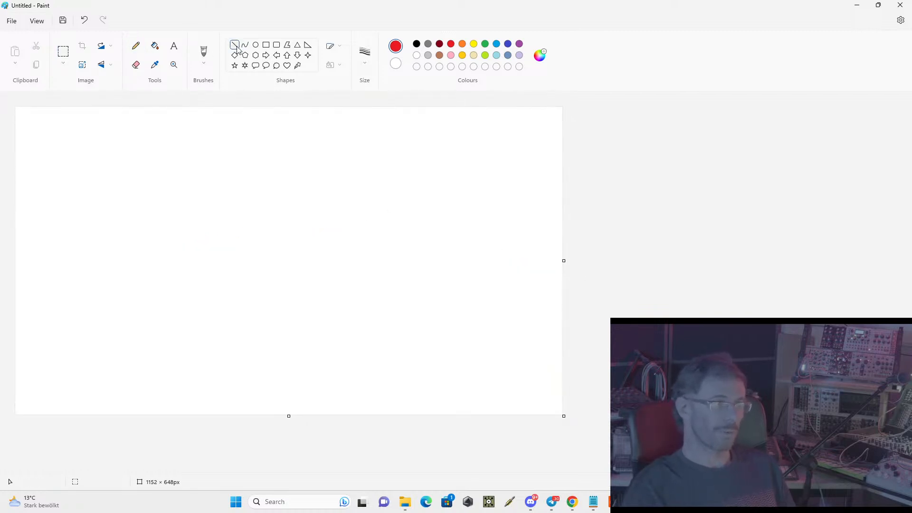
click(136, 46)
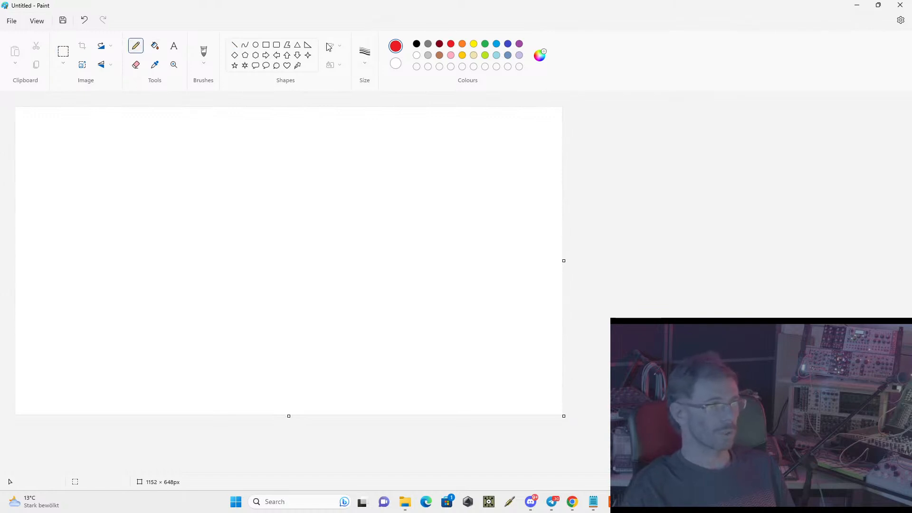
click(375, 58)
click(373, 132)
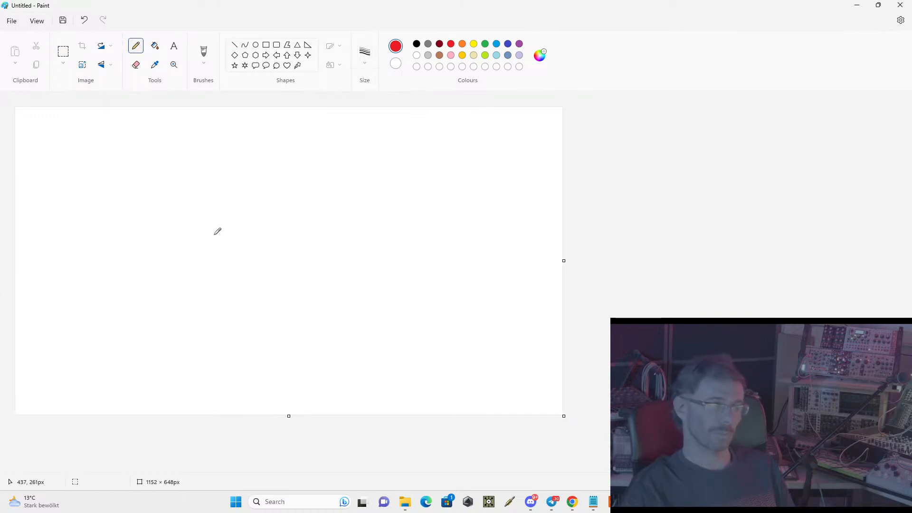
mouse_move(31, 306)
mouse_down()
mouse_move(61, 232)
mouse_move(113, 222)
mouse_move(164, 248)
mouse_move(215, 253)
mouse_move(246, 239)
mouse_move(267, 260)
mouse_move(372, 239)
mouse_move(428, 213)
mouse_move(449, 259)
mouse_move(481, 269)
mouse_move(541, 257)
mouse_up()
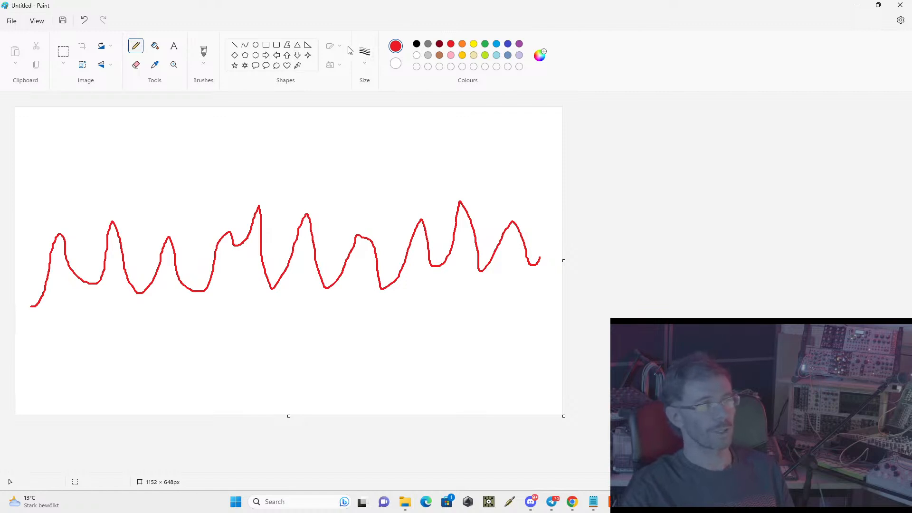
- Draw a slow blue wave and a nearly flat blue line across the red peaks, and clear the whole canvas
click(497, 44)
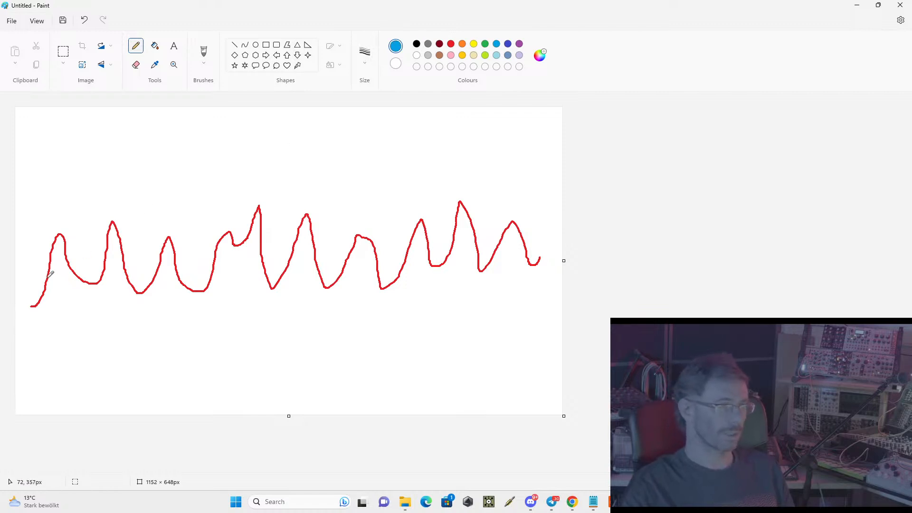
mouse_move(30, 282)
mouse_down()
mouse_move(157, 242)
mouse_move(284, 219)
mouse_move(401, 264)
mouse_move(531, 284)
mouse_move(597, 230)
mouse_up()
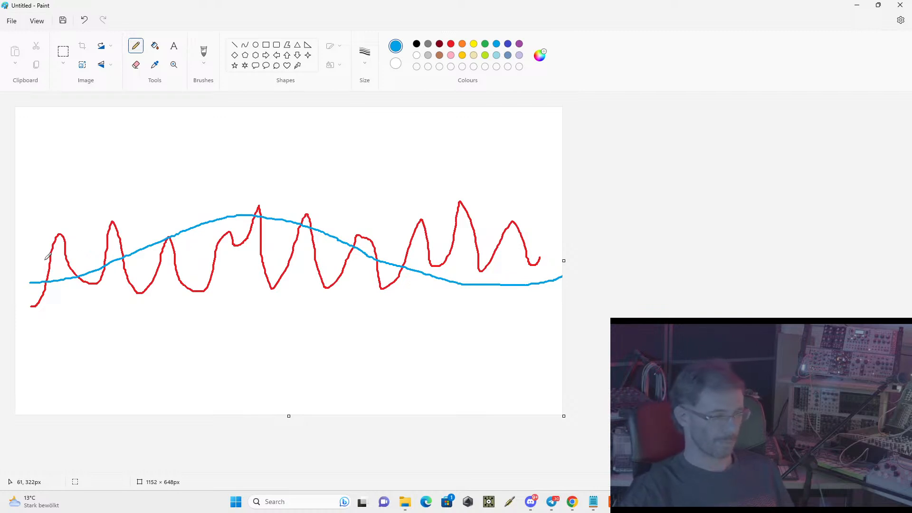
drag(29, 259, 560, 234)
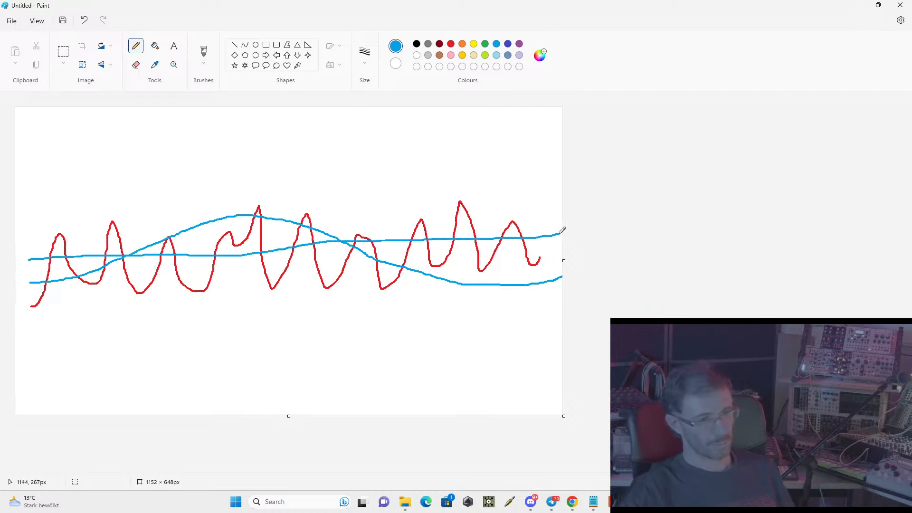
key(ctrl+a)
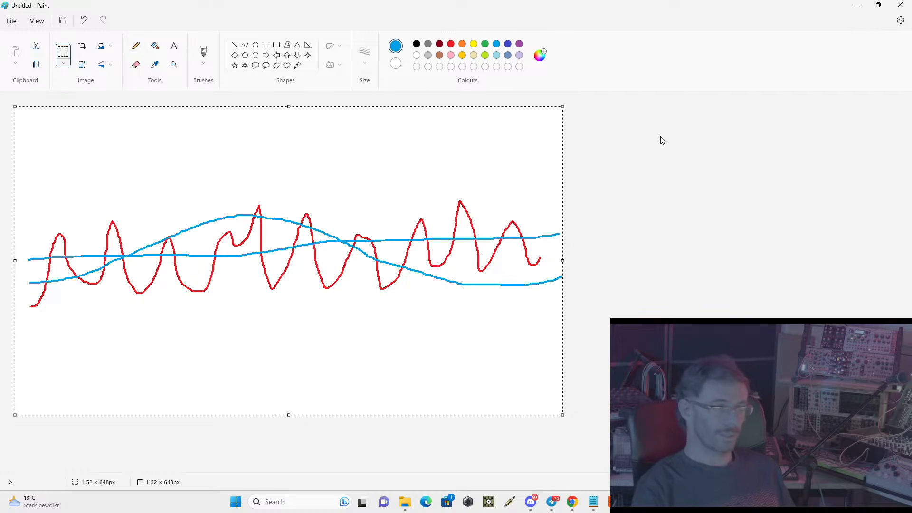
key(Delete)
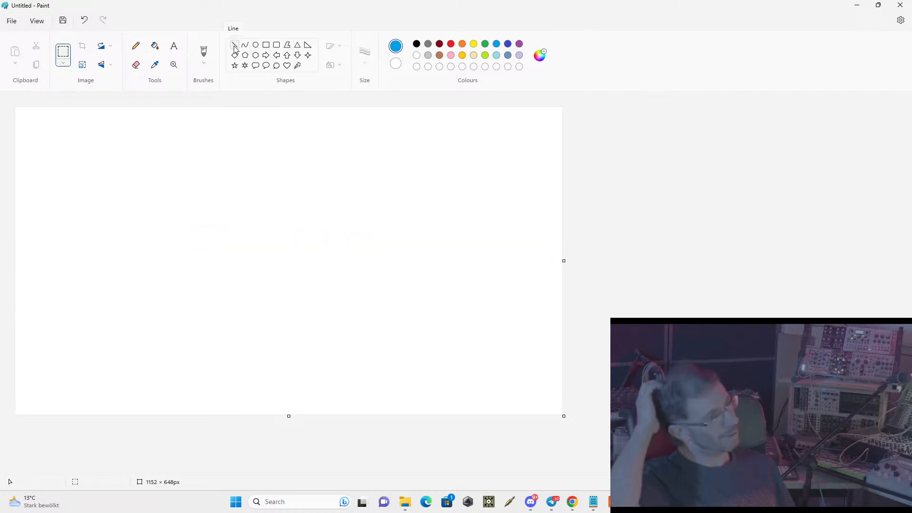
- Draw a light blue 8px Brush path from a cross near the left edge, rising diagonally and running level to a second cross mid-canvas
click(204, 52)
click(364, 56)
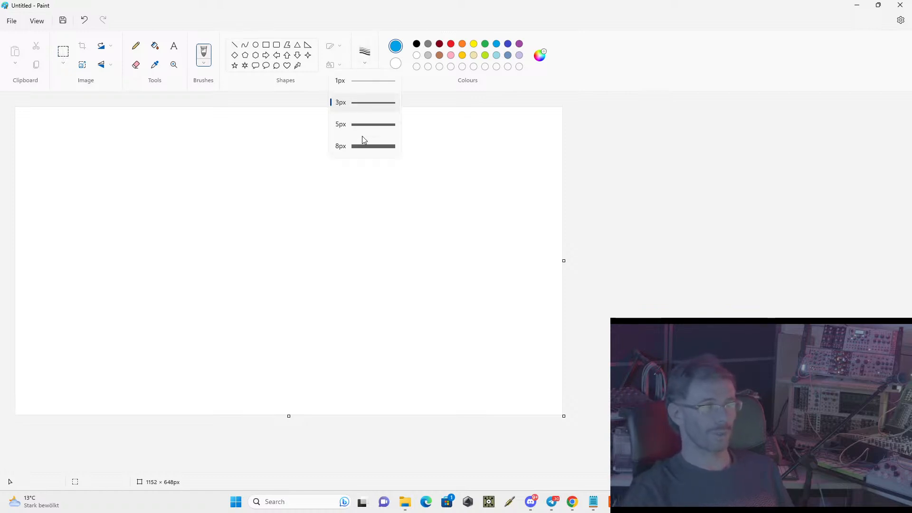
click(363, 143)
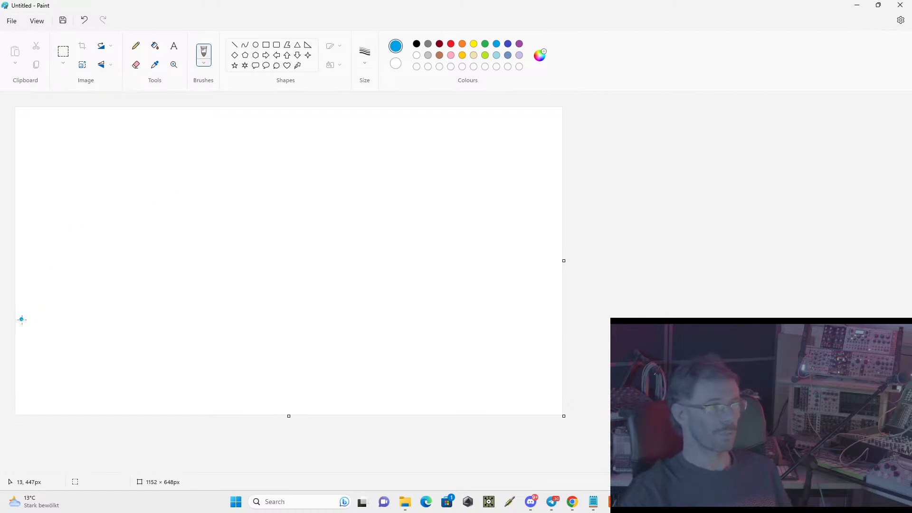
mouse_move(17, 332)
mouse_down()
mouse_move(44, 331)
mouse_move(31, 340)
mouse_move(138, 261)
mouse_up()
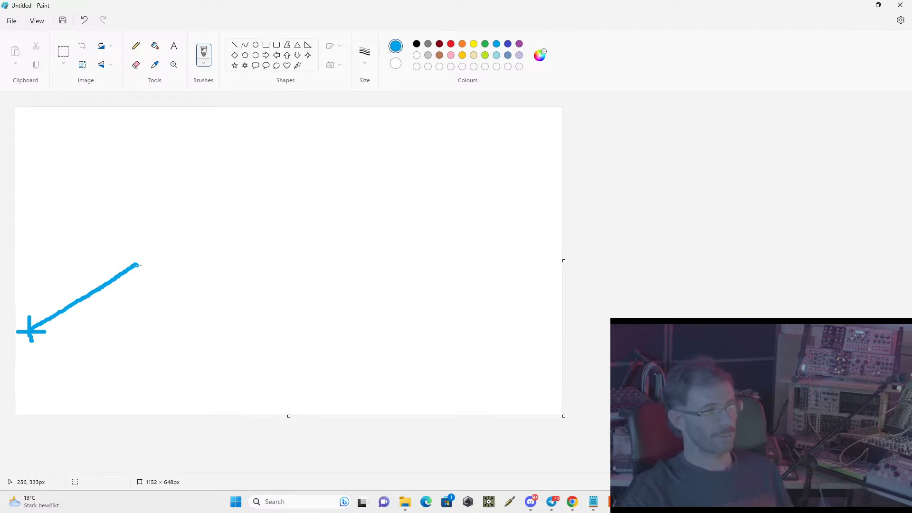
mouse_move(138, 264)
mouse_down()
mouse_move(260, 267)
mouse_move(256, 252)
mouse_move(257, 288)
mouse_move(263, 278)
mouse_up()
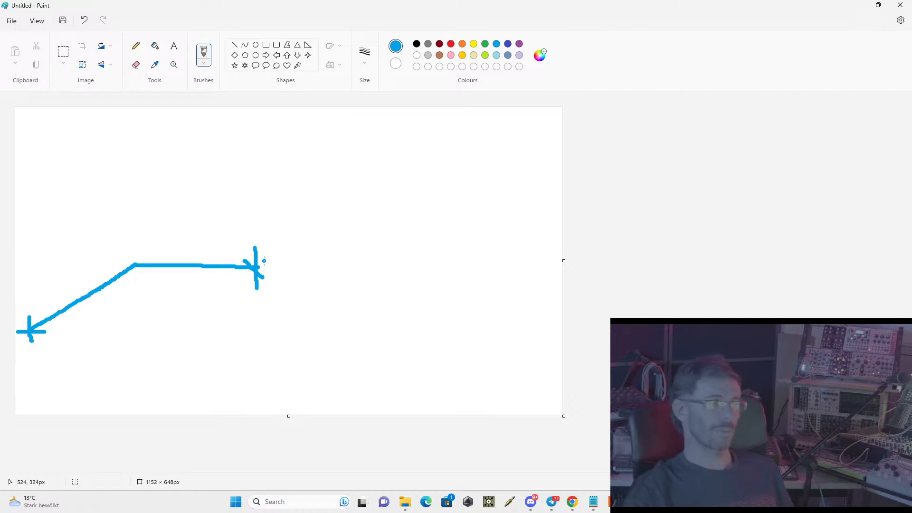
- Draw a small indigo zigzag and a huge one running off the canvas from the second cross, and clear the whole canvas
click(507, 45)
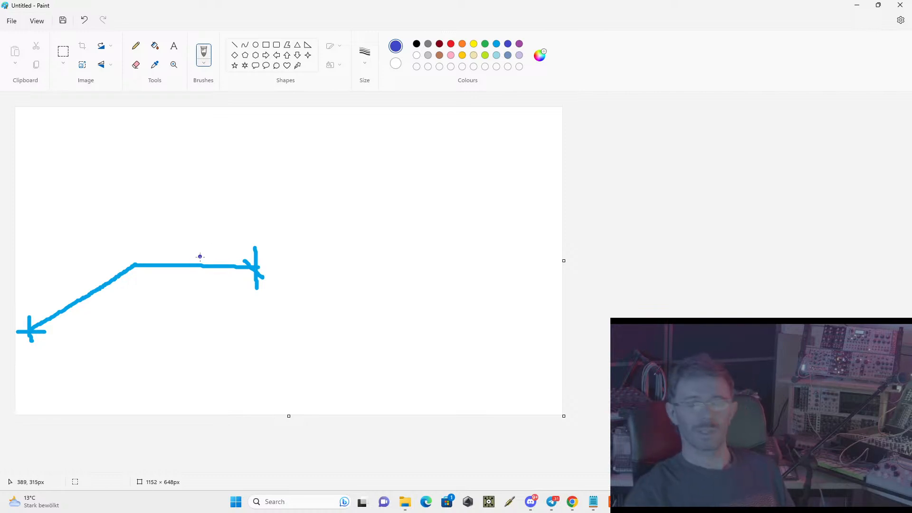
drag(252, 274, 279, 298)
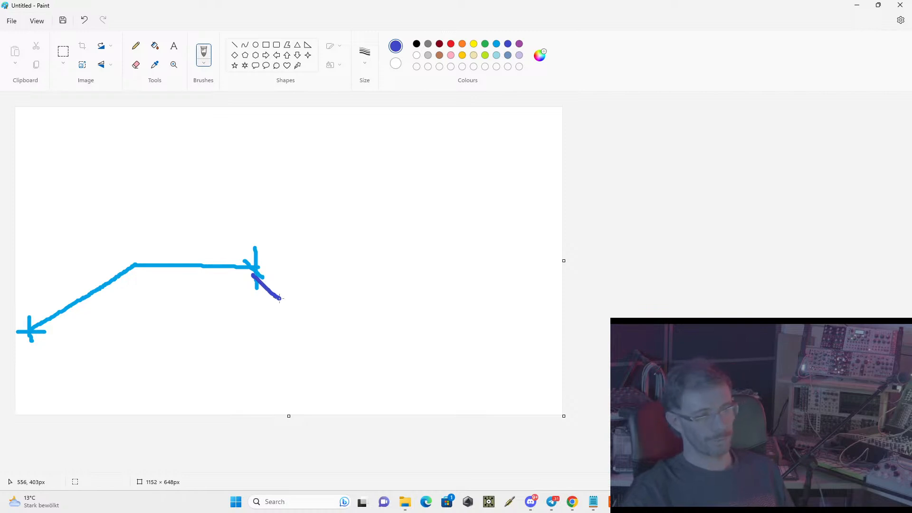
mouse_move(279, 298)
mouse_down()
mouse_move(292, 282)
mouse_move(293, 290)
mouse_move(310, 282)
mouse_move(315, 295)
mouse_move(338, 284)
mouse_move(341, 299)
mouse_move(359, 281)
mouse_move(360, 294)
mouse_move(382, 281)
mouse_move(408, 290)
mouse_move(438, 280)
mouse_up()
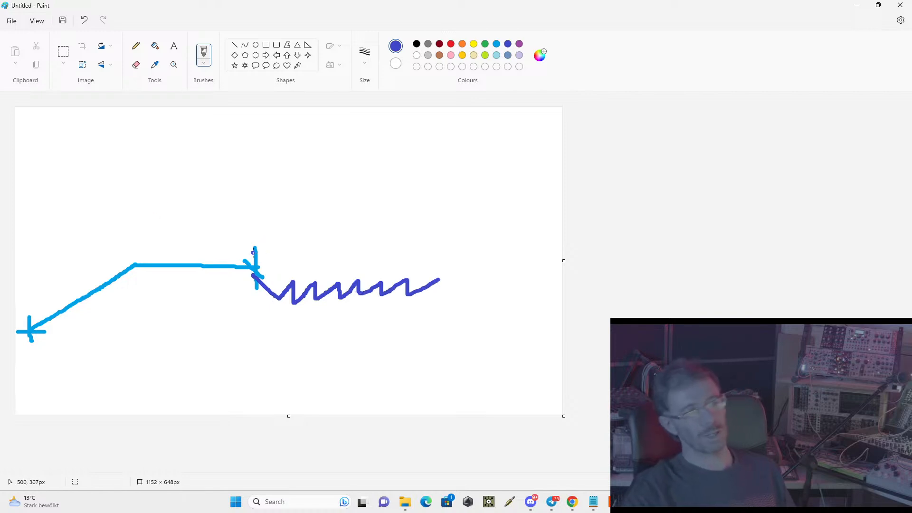
mouse_move(255, 267)
mouse_down()
mouse_move(346, 90)
mouse_move(513, 257)
mouse_move(593, 206)
mouse_up()
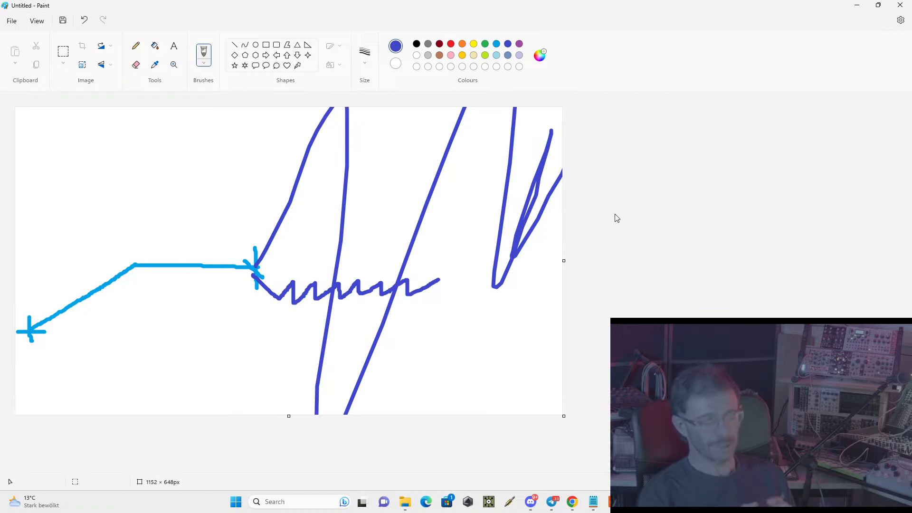
key(ctrl+a)
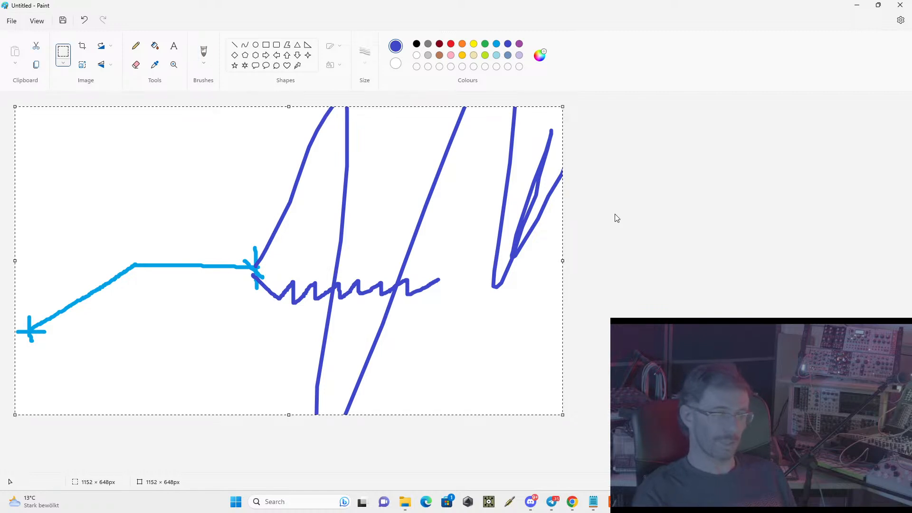
key(Delete)
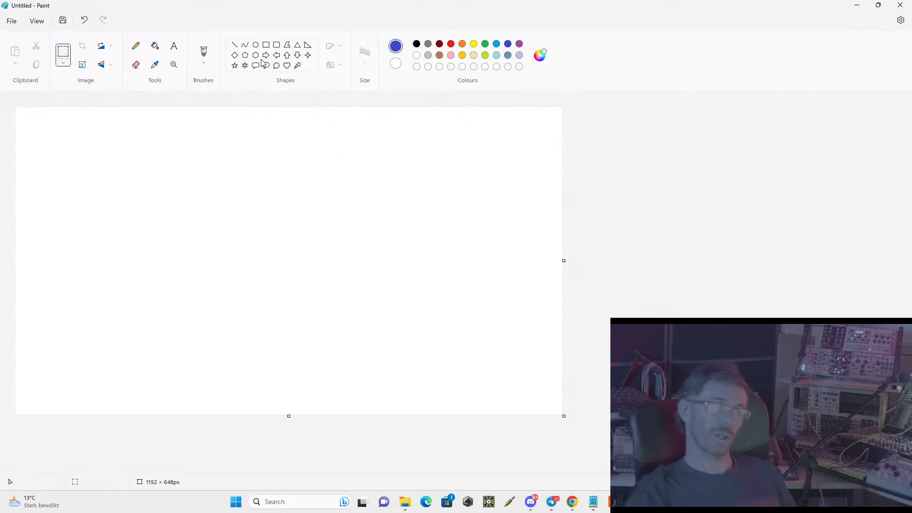
- Divide the canvas with an indigo vertical Pencil line and handwrite "f" above the left half and "S" above the right half
click(136, 45)
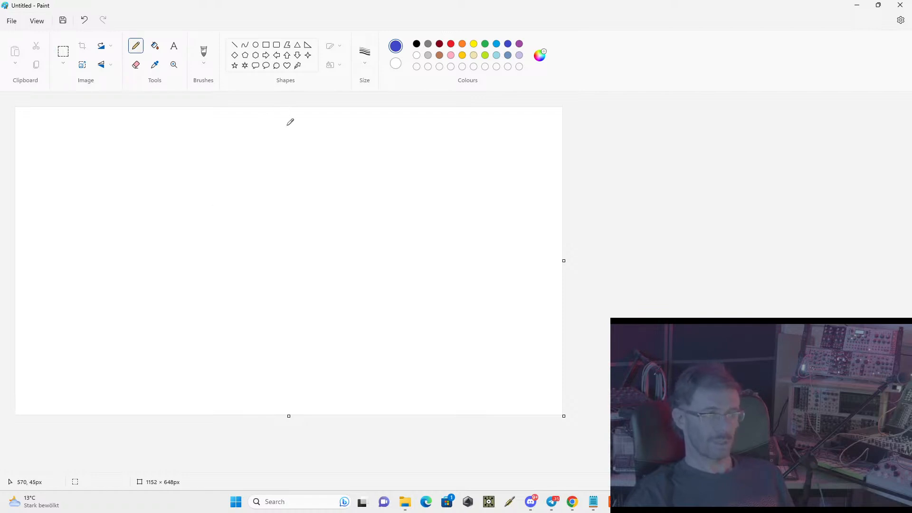
drag(288, 112, 292, 404)
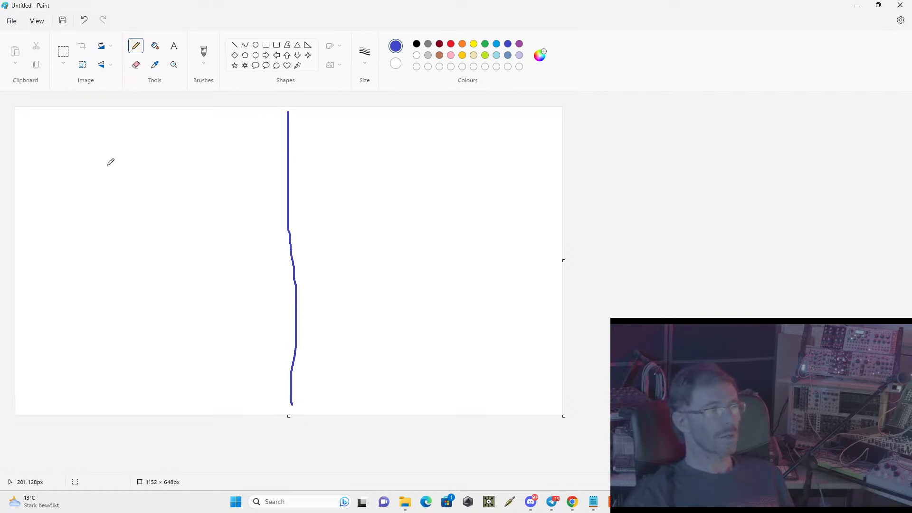
mouse_move(126, 113)
mouse_down()
mouse_move(115, 145)
mouse_move(120, 174)
mouse_up()
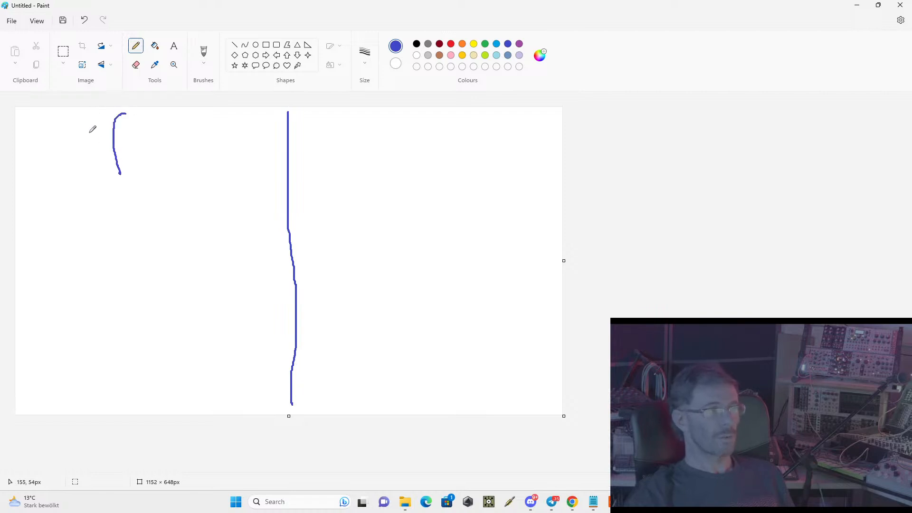
mouse_move(89, 133)
mouse_down()
mouse_move(129, 135)
mouse_move(99, 143)
mouse_up()
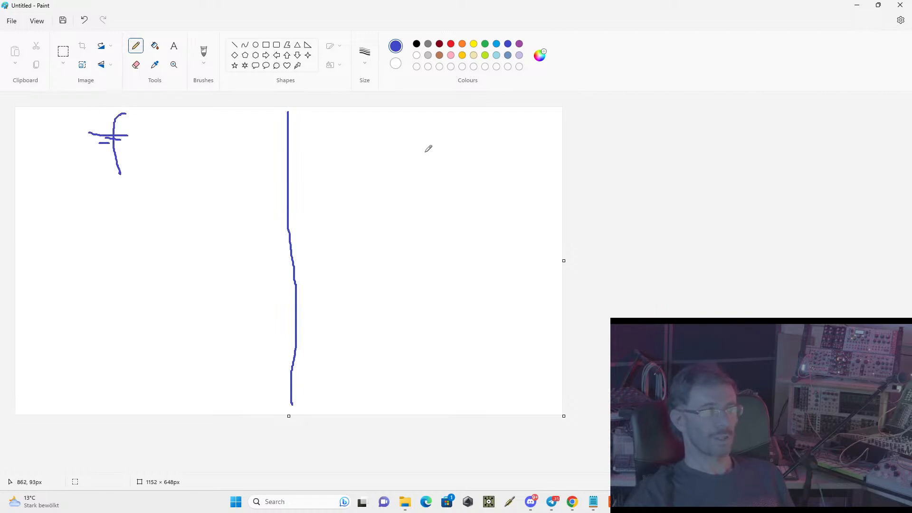
mouse_move(436, 120)
mouse_down()
mouse_move(419, 124)
mouse_move(424, 159)
mouse_move(409, 159)
mouse_up()
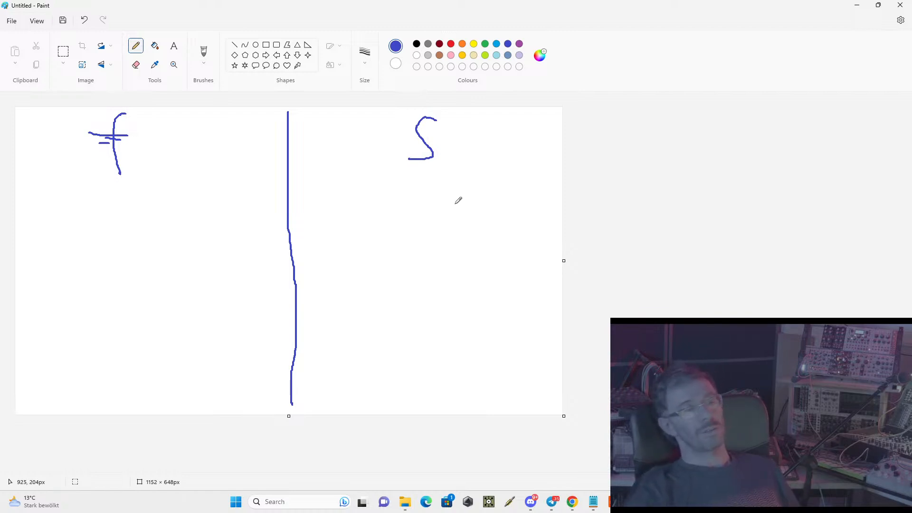
- Draw a horizontal line under each of the "S" and "f" headings, and clear the whole canvas
drag(295, 170, 563, 170)
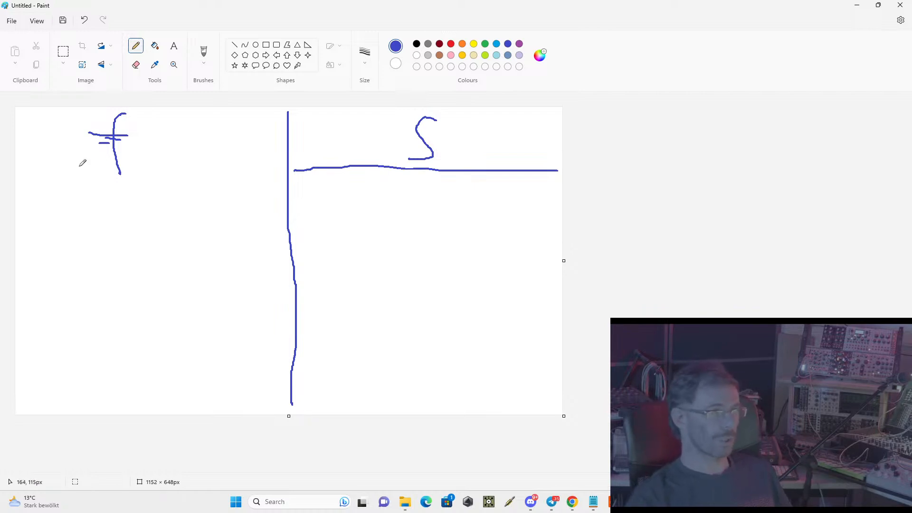
drag(20, 180, 283, 195)
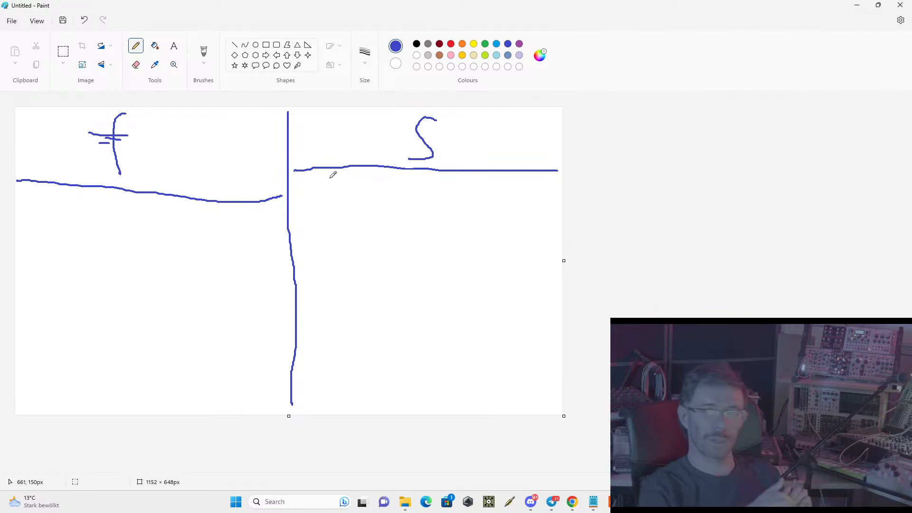
key(ctrl+a)
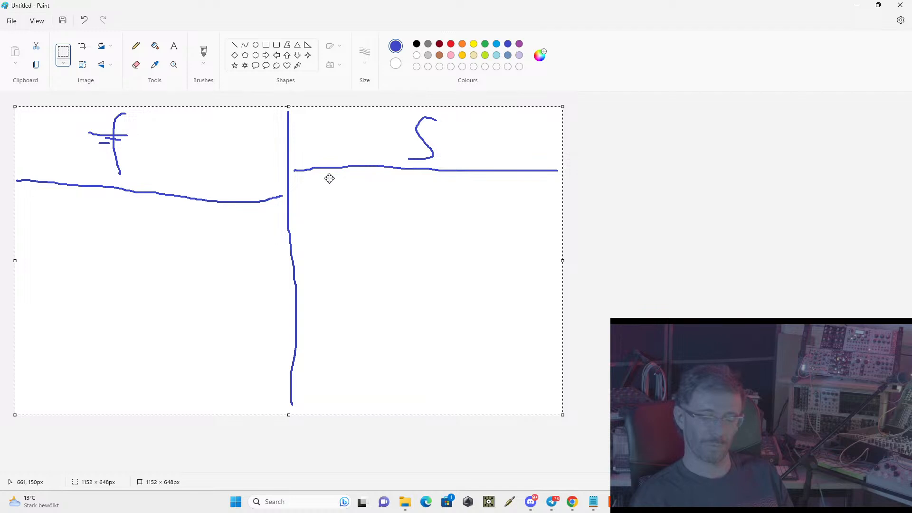
key(Delete)
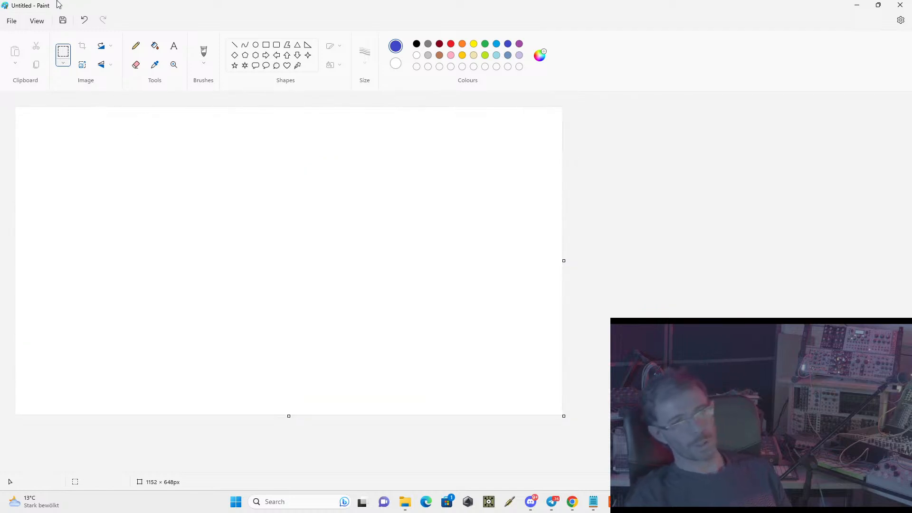
- Switch to the Stream Program page in Notion and delete the list item "Basics of the Sound Synthes for Visual Artist - 15 Min"
click(856, 6)
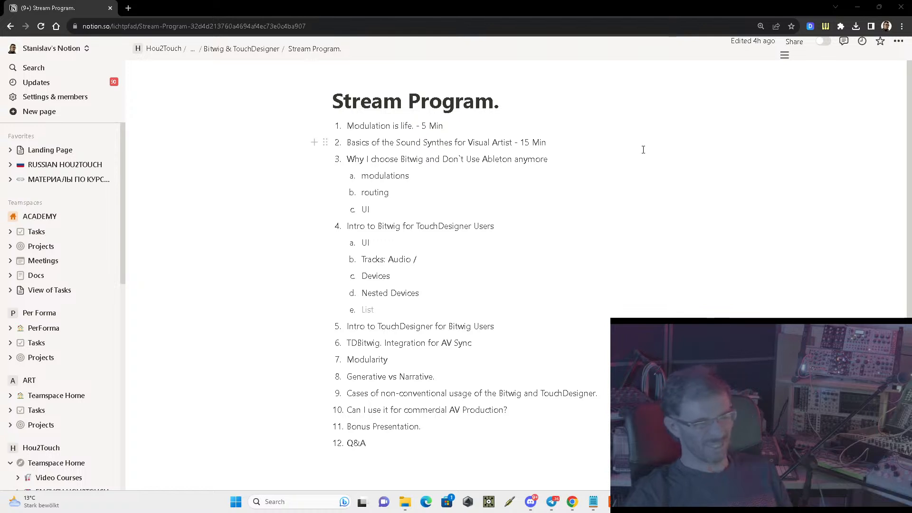
click(519, 145)
key(ctrl+a)
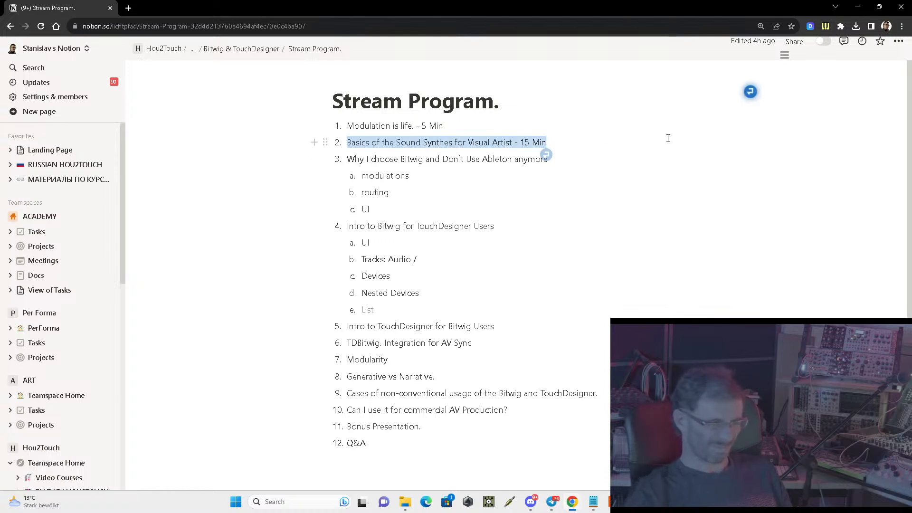
key(BackSpace)
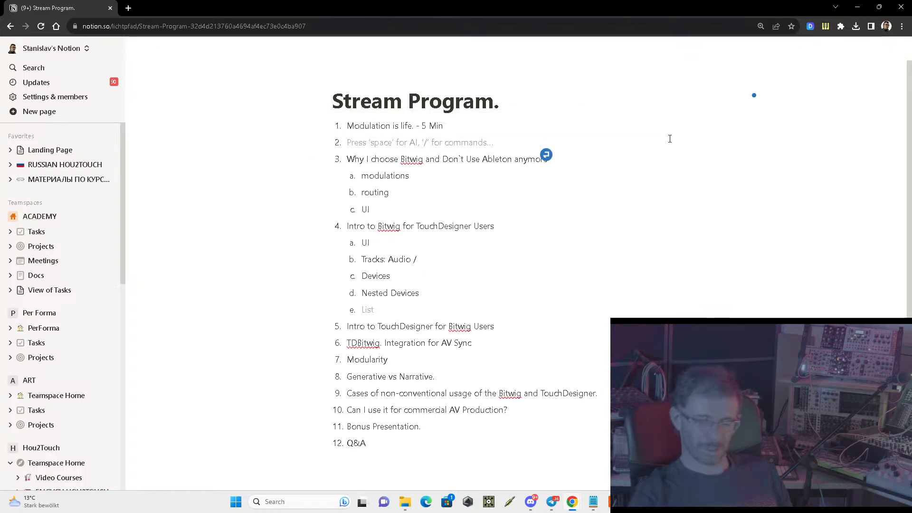
key(BackSpace)
key(BackSpace)
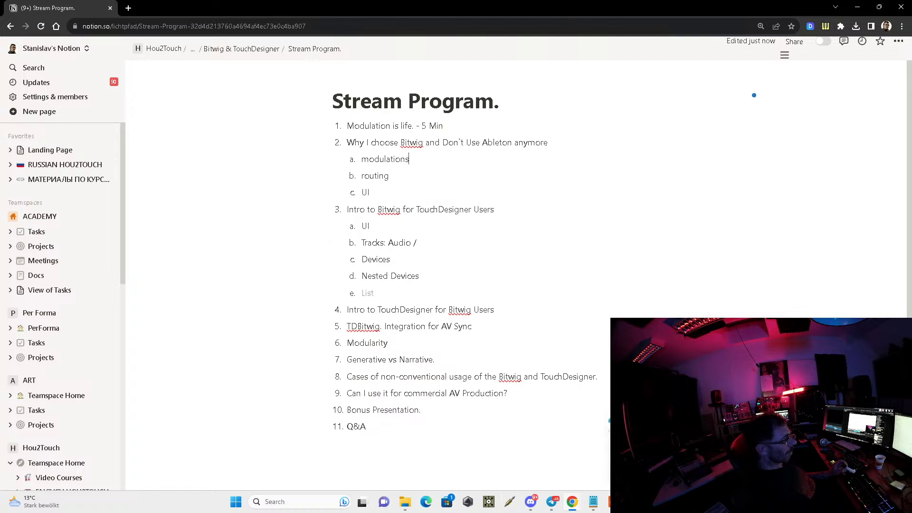
- Switch to Paint and draw two stacked indigo rectangles near the canvas's left edge and a third, about 219 × 112 px, between and beside them
click(656, 502)
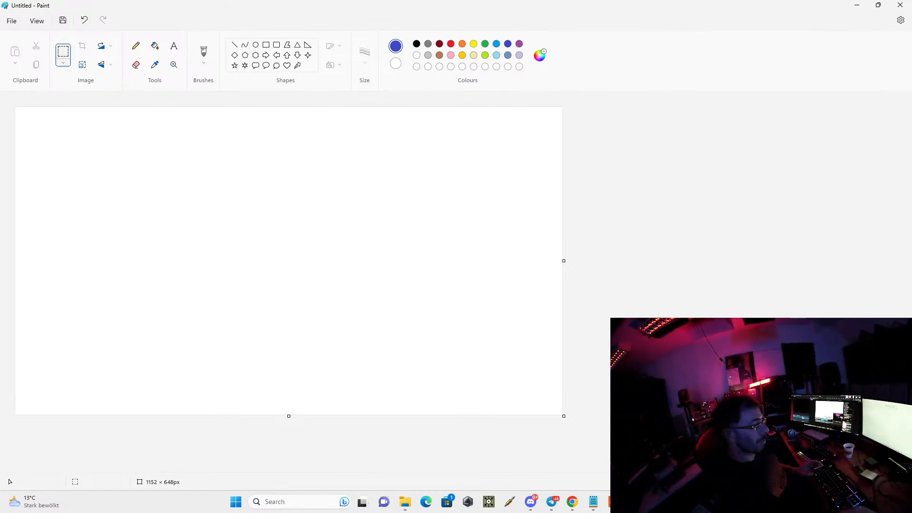
click(266, 45)
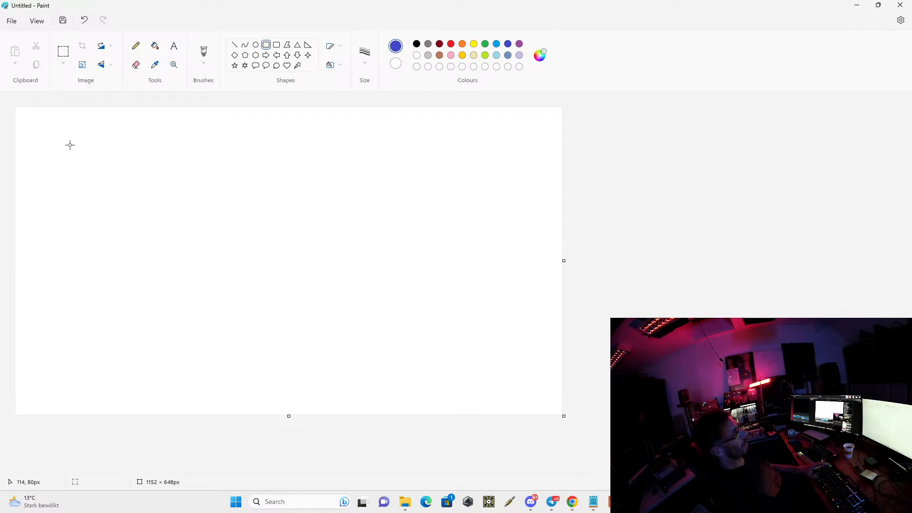
mouse_move(70, 143)
mouse_down()
mouse_move(116, 177)
mouse_move(152, 188)
mouse_up()
mouse_move(67, 212)
mouse_down()
mouse_move(80, 256)
mouse_move(152, 264)
mouse_up()
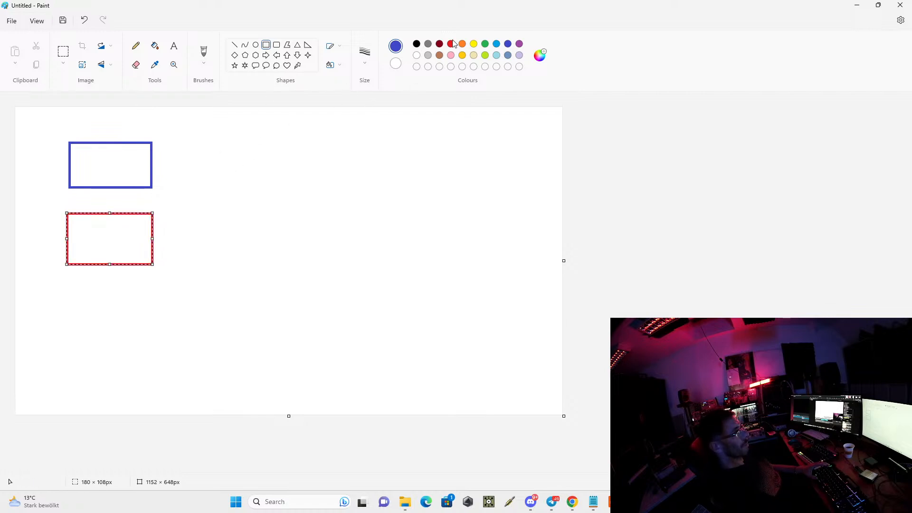
drag(213, 174, 319, 226)
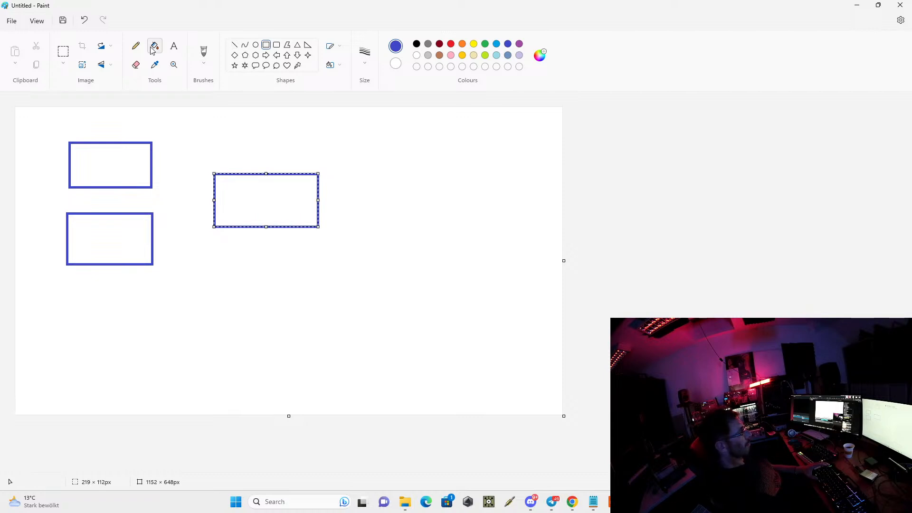
- Link both stacked rectangles to the third with Pencil curves, and add the handwritten letters "IL" inside it with an outgoing arrow
click(136, 46)
drag(151, 162, 217, 195)
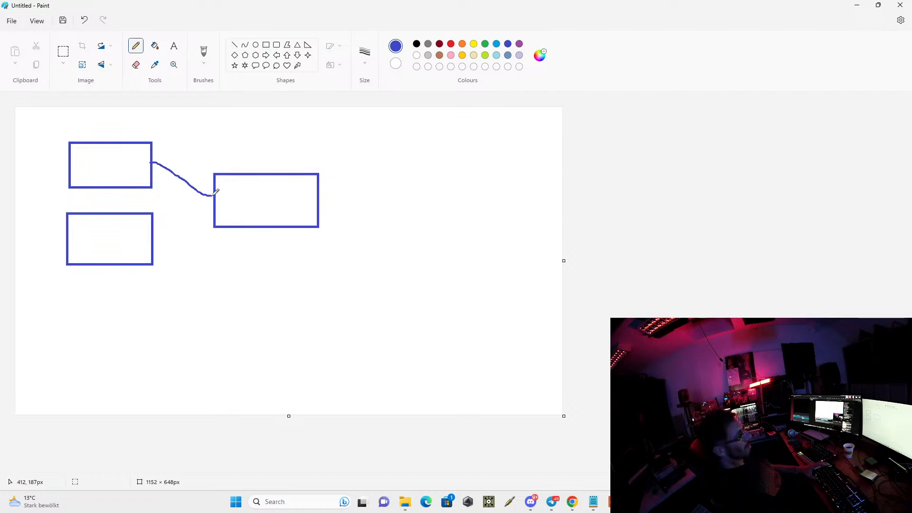
drag(151, 246, 212, 214)
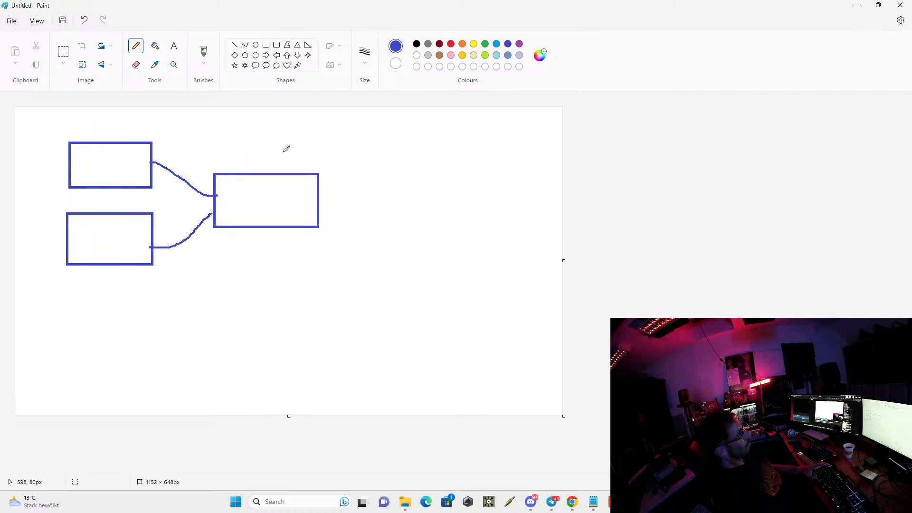
mouse_move(245, 185)
mouse_down()
mouse_move(245, 219)
mouse_move(260, 220)
mouse_up()
mouse_move(277, 186)
mouse_down()
mouse_move(274, 223)
mouse_move(383, 190)
mouse_up()
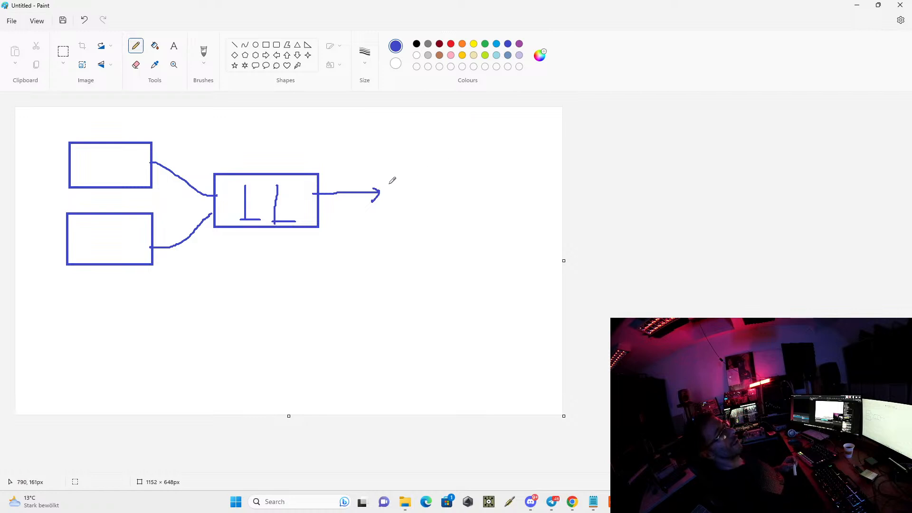
- Below the diagram, draw a two-column layout with Pencil lines and handwrite the headings "RAND" and "LOGIC" in its columns
drag(49, 289, 535, 298)
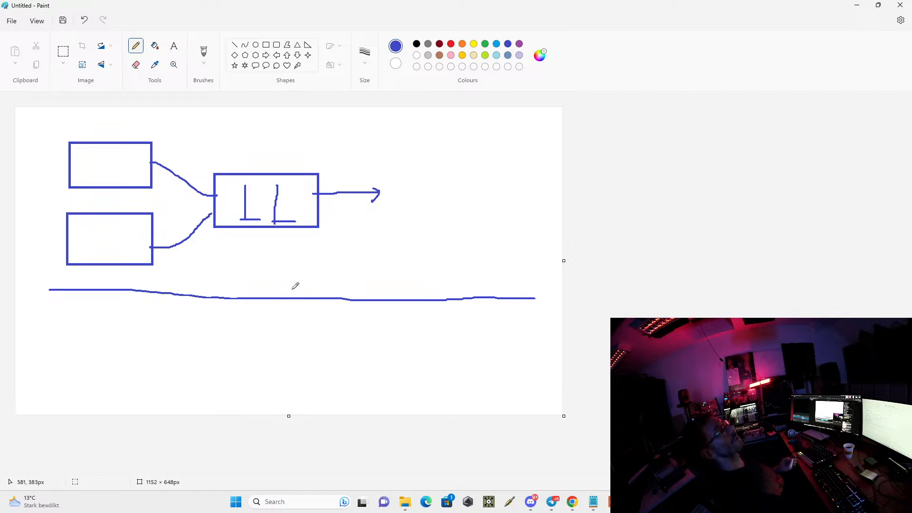
drag(288, 287, 292, 399)
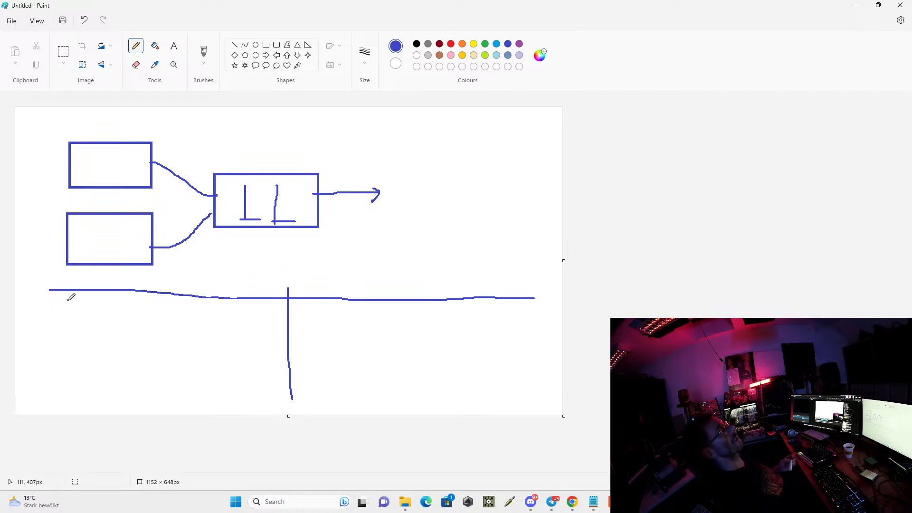
mouse_move(68, 301)
mouse_down()
mouse_move(73, 342)
mouse_move(72, 323)
mouse_move(119, 337)
mouse_move(132, 313)
mouse_move(144, 328)
mouse_move(159, 327)
mouse_up()
drag(158, 304, 162, 329)
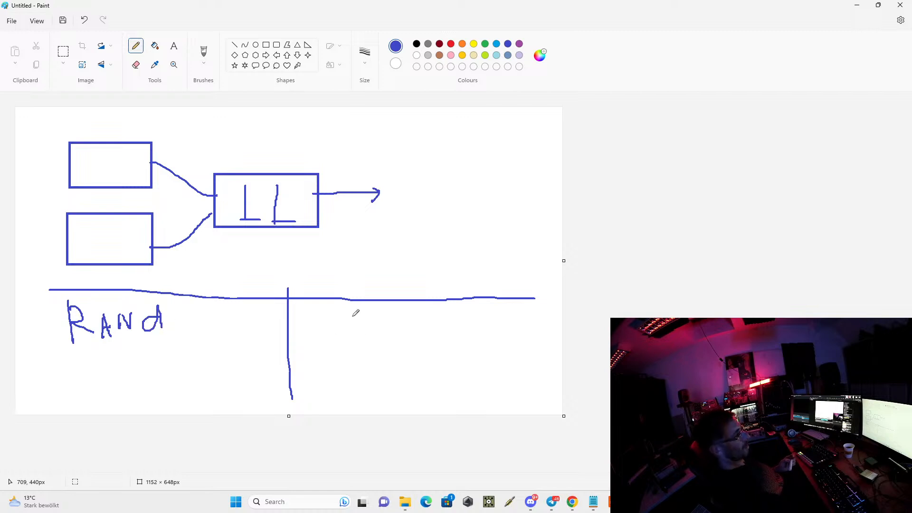
mouse_move(369, 310)
mouse_down()
mouse_move(389, 328)
mouse_move(406, 318)
mouse_move(434, 326)
mouse_move(425, 335)
mouse_up()
drag(441, 319, 442, 326)
drag(441, 317, 459, 326)
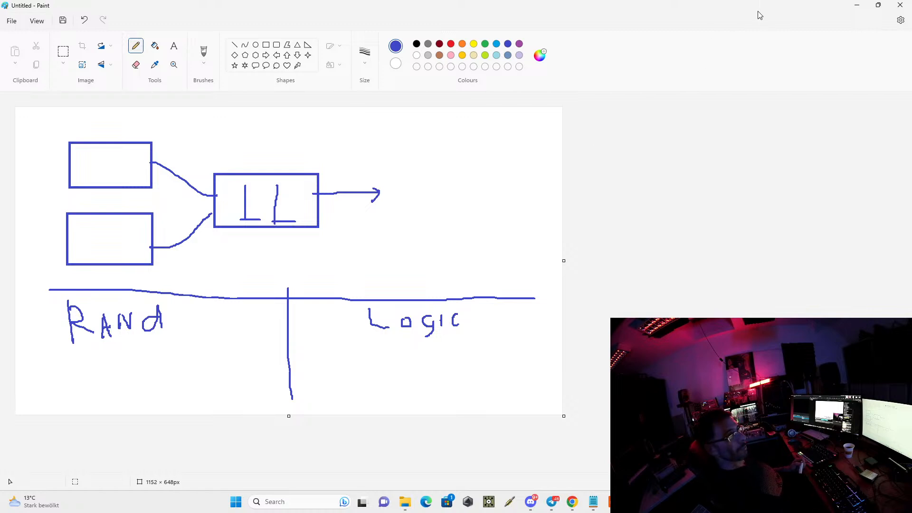
- Switch to Bitwig Studio, activate the audio engine for the Vio_Guitar project, and play the project before stopping playback
key(alt+Tab)
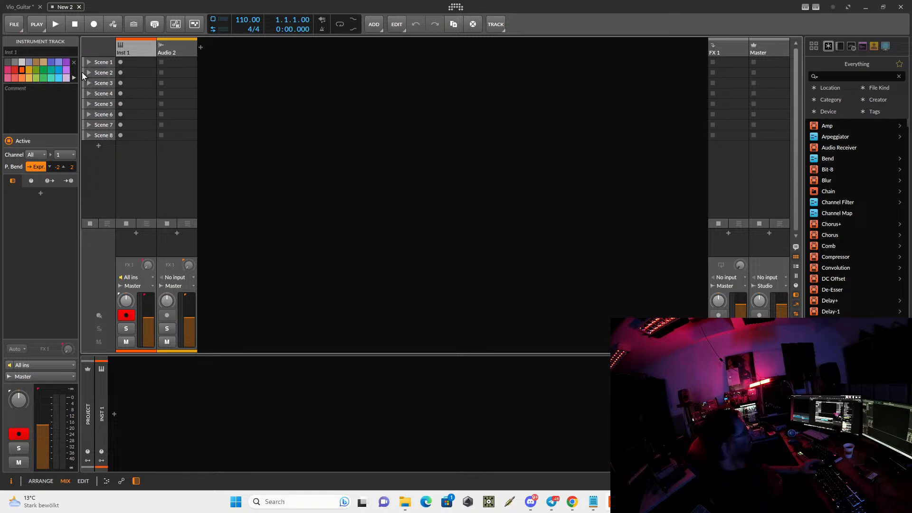
click(26, 7)
click(90, 23)
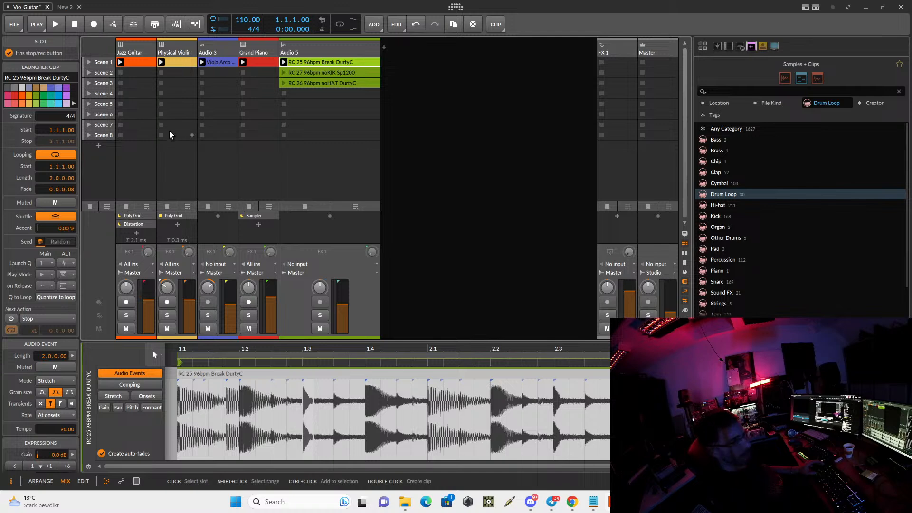
click(55, 26)
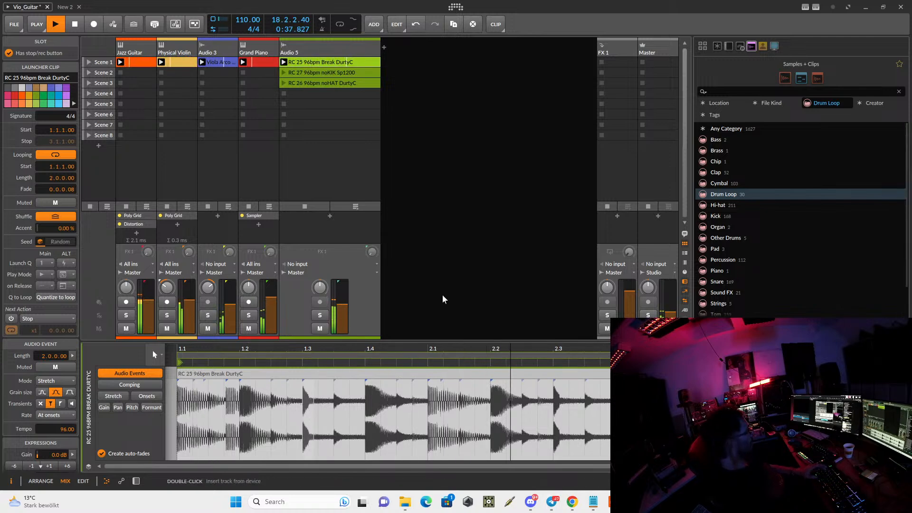
key(space)
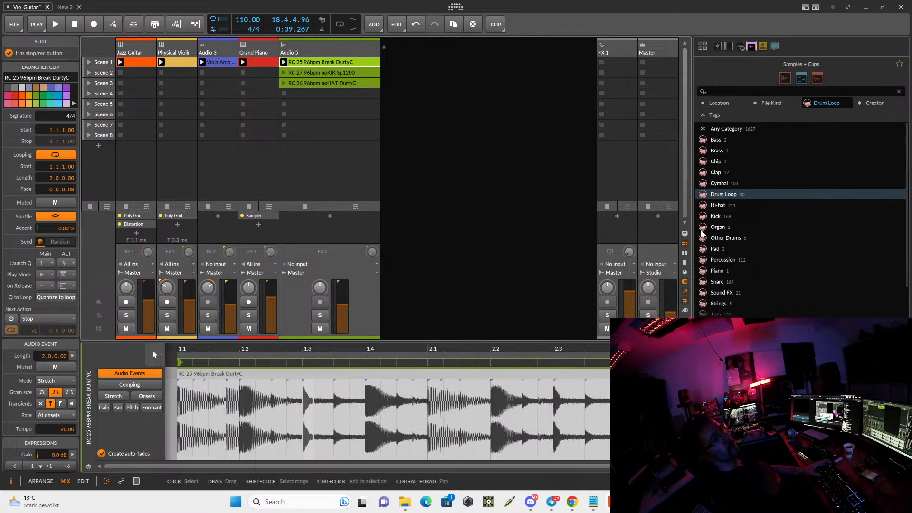
- Narrow the sample browser and reduce the height of the audio clip editor in the Vio_Guitar project
drag(693, 223, 749, 222)
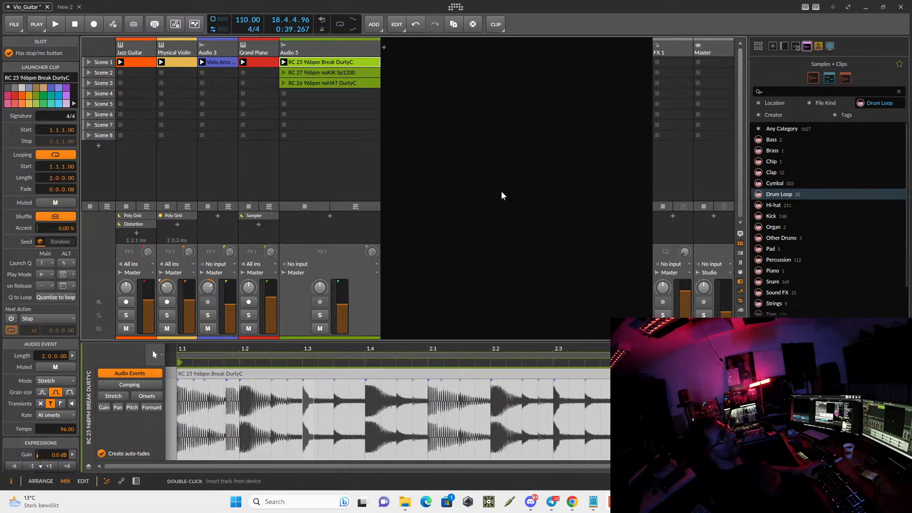
drag(432, 341, 433, 369)
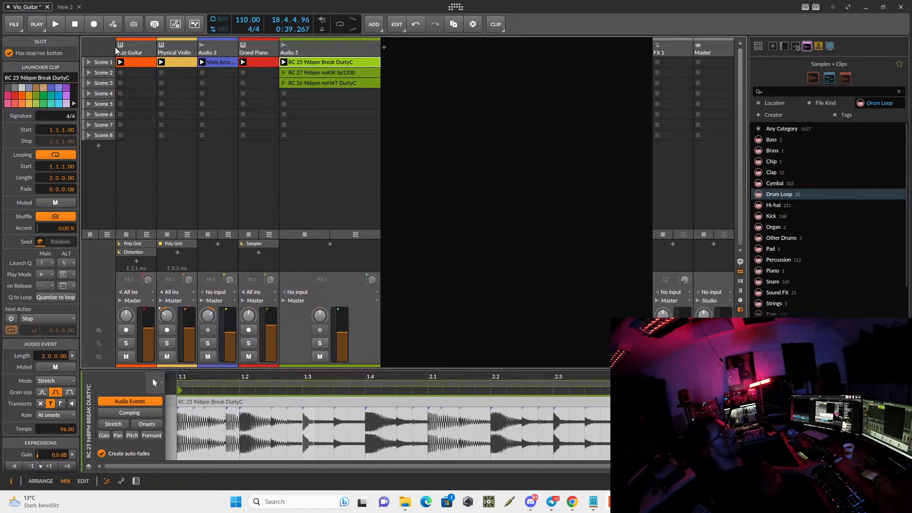
- Activate the audio engine for the New 2 project and toggle between its Arrange and Mix layouts
click(65, 7)
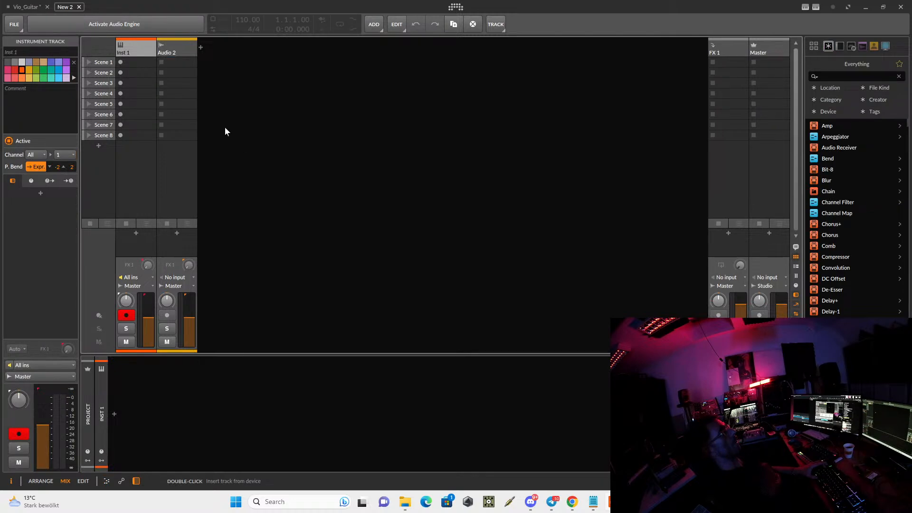
click(132, 24)
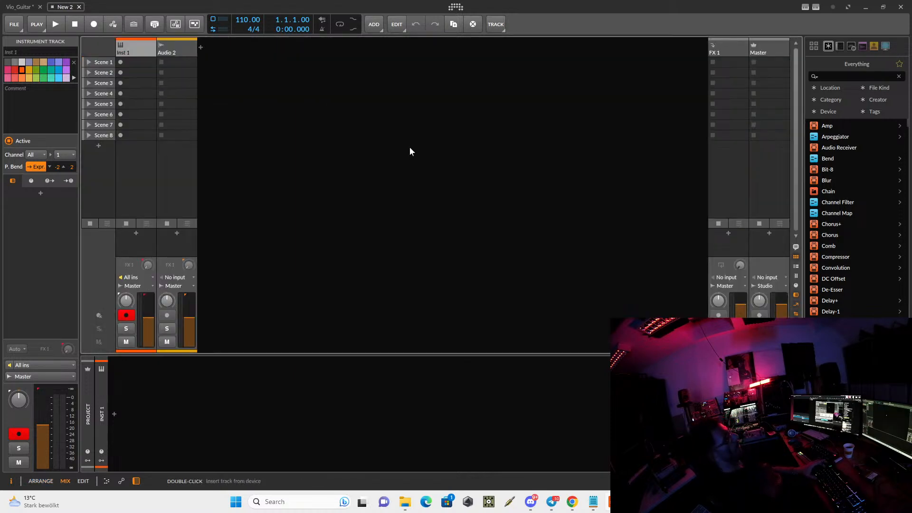
key(Tab)
key(Tab)
key(Tab)
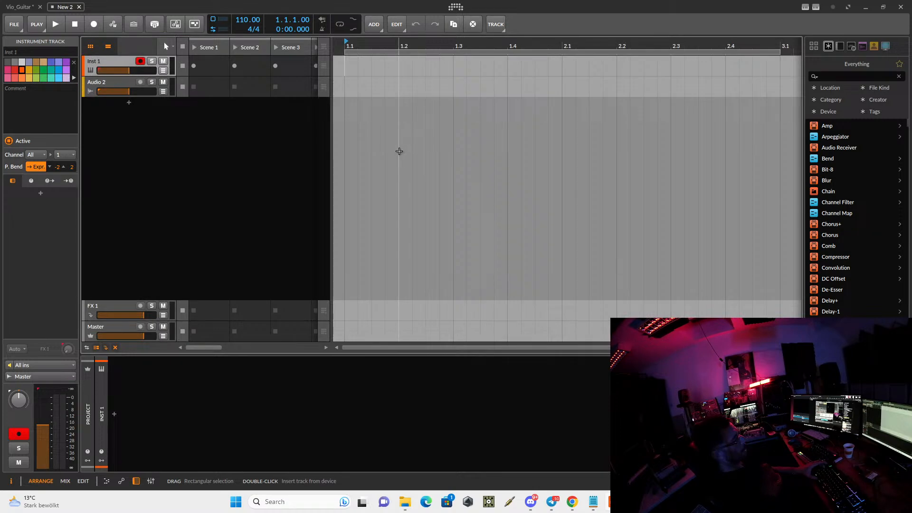
key(Tab)
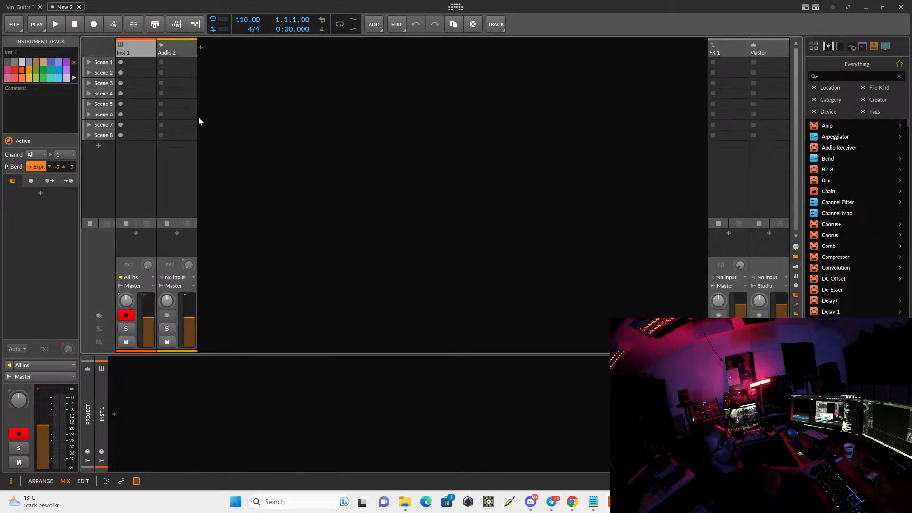
- Show the Arrange, Mix and Edit layouts in turn and return to Arrange
click(40, 482)
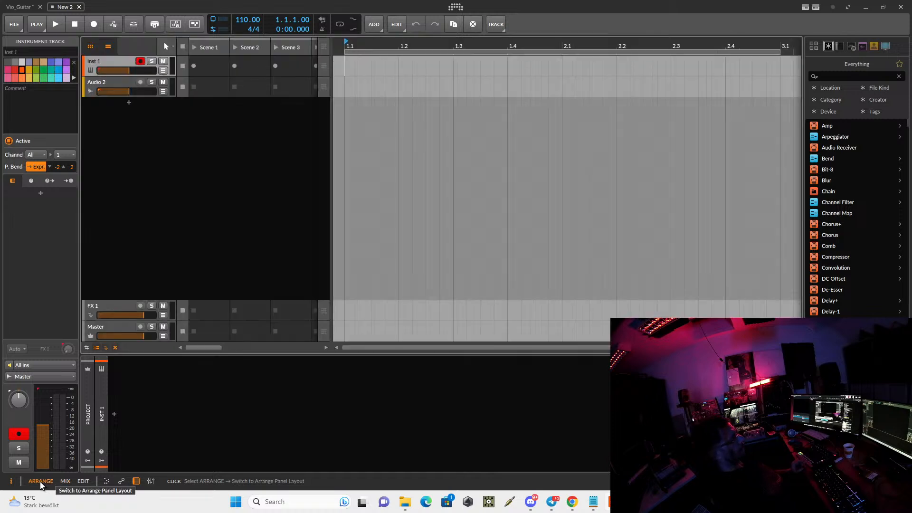
click(65, 481)
click(78, 483)
click(41, 481)
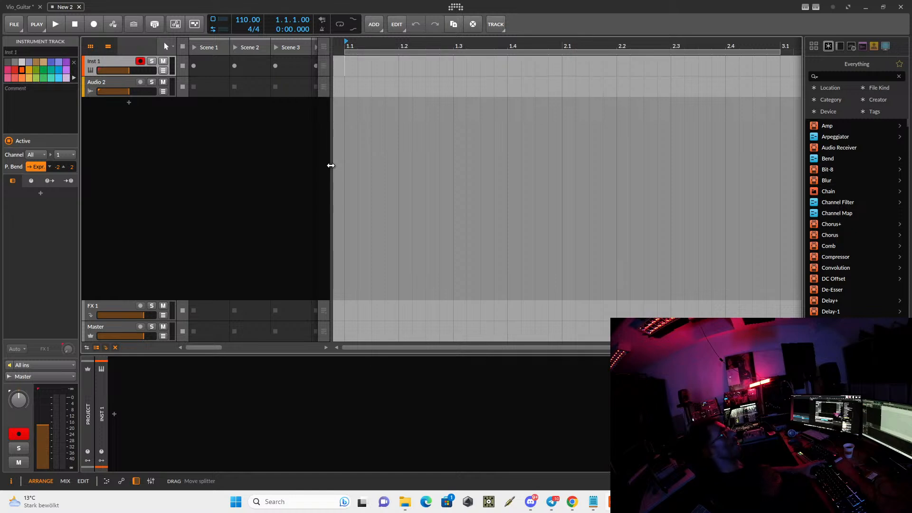
- Narrow the clip launcher beside the arranger timeline, and alternate between the Mix and Arrange layouts, ending on Mix
drag(330, 165, 309, 167)
key(Tab)
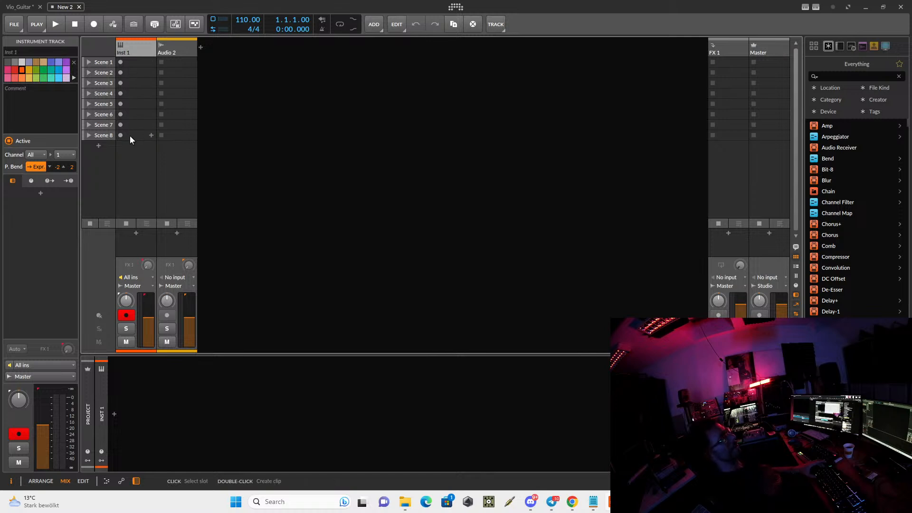
click(46, 482)
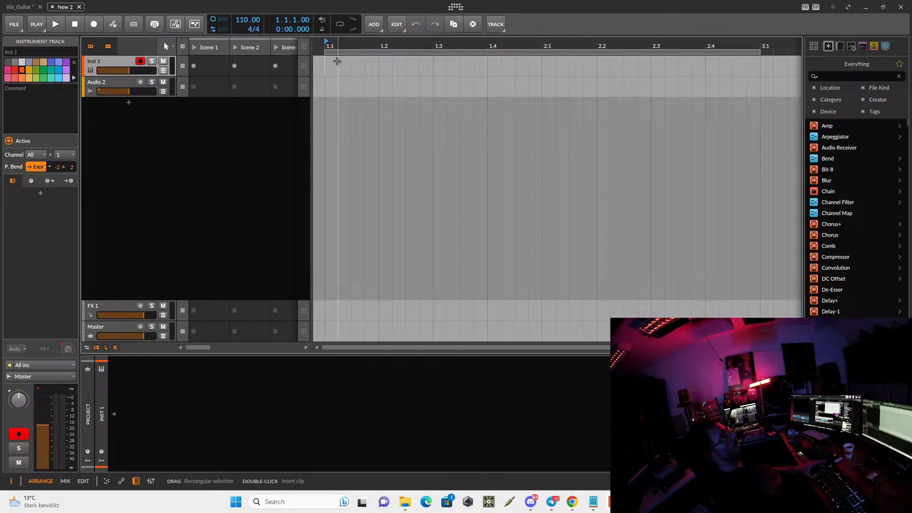
key(alt+2)
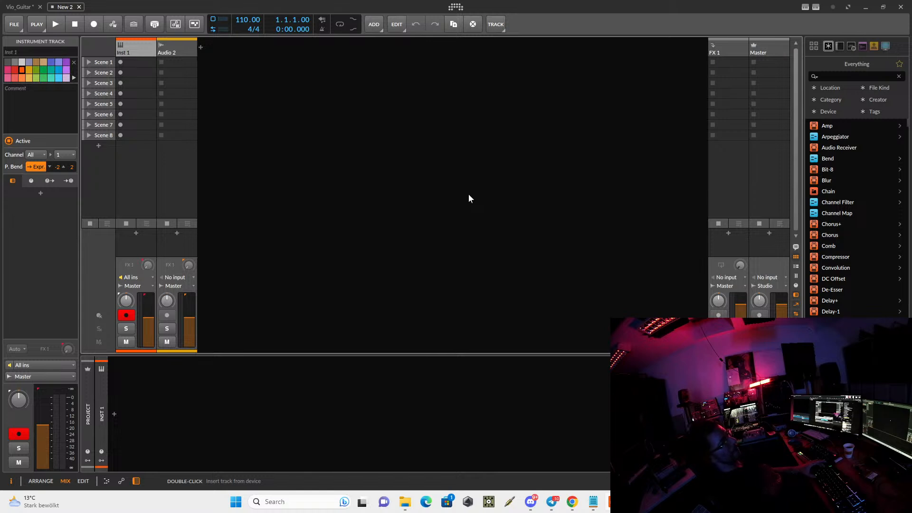
- Switch to Paint and clear the whole canvas
key(alt+Tab)
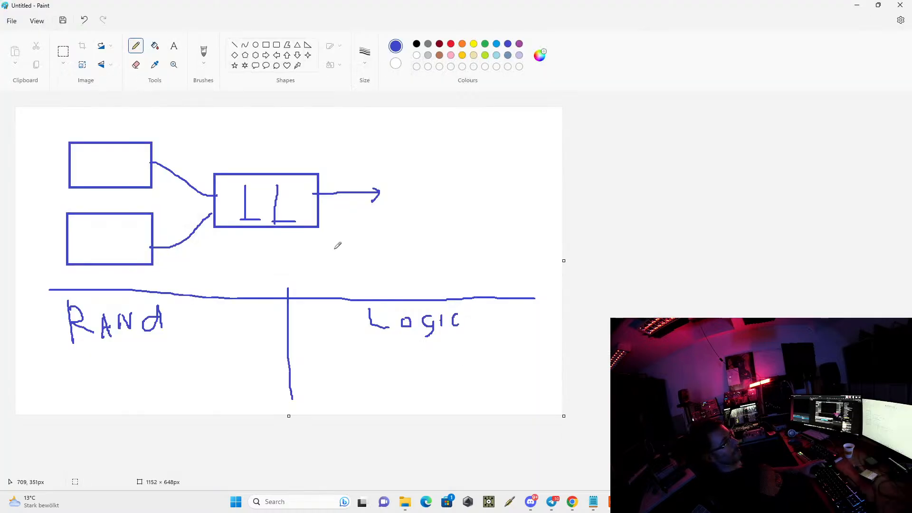
key(ctrl+a)
key(Delete)
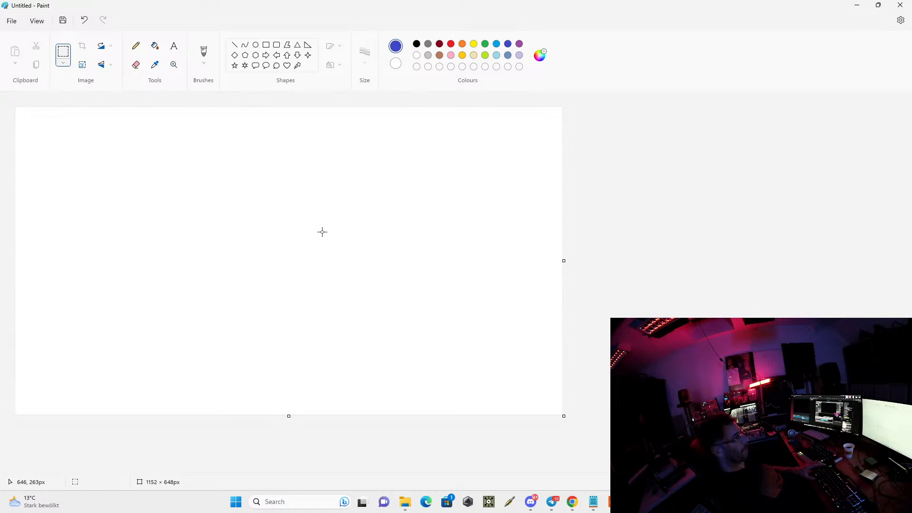
- Draw an indigo rectangle of about 1044 × 581 px framing most of the canvas, and choose the rounded rectangle shape
click(266, 45)
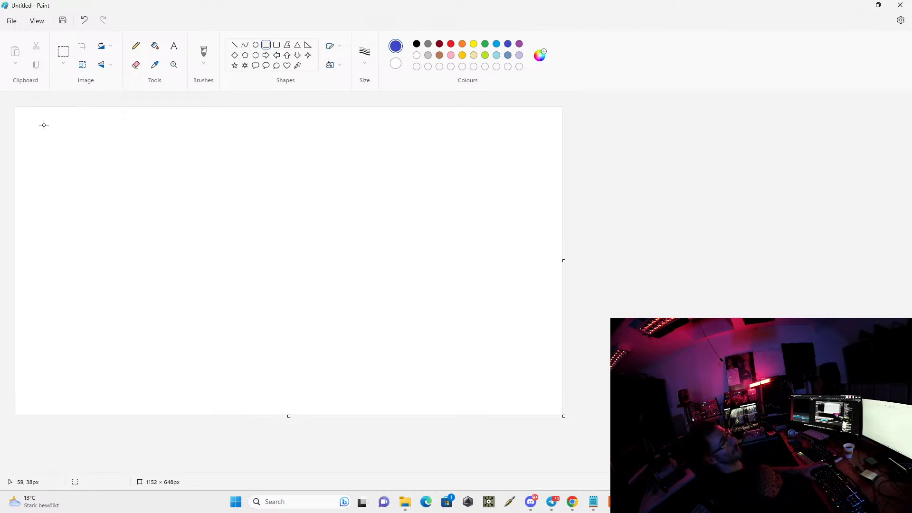
drag(42, 123, 538, 398)
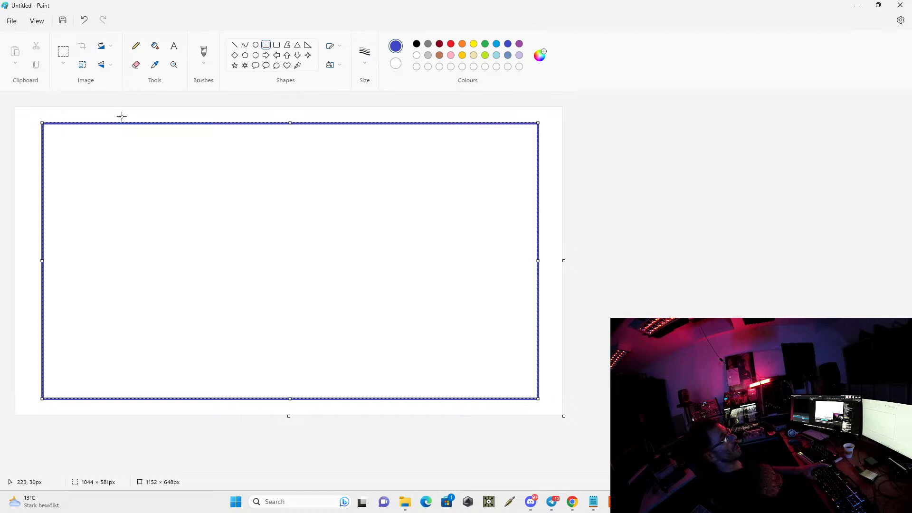
click(277, 46)
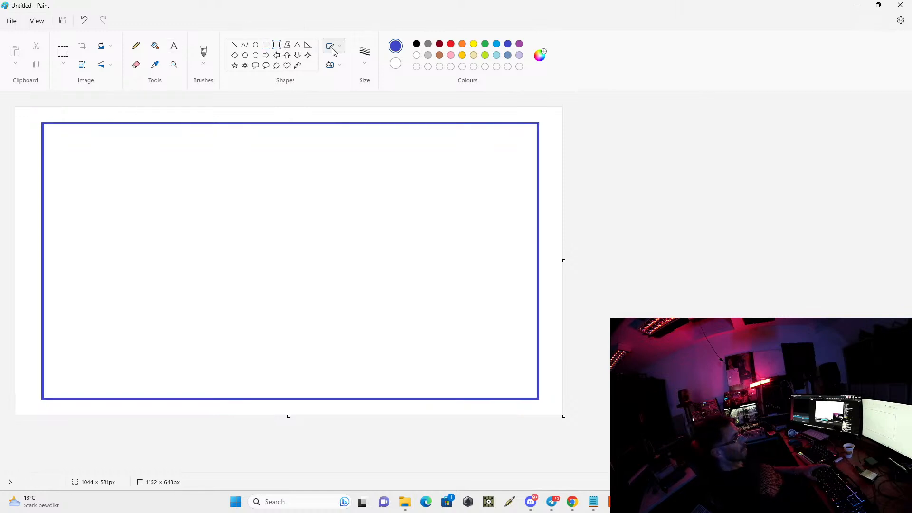
- Draw two tall orange rounded rectangles, about 80 × 441 and 67 × 439 px, and an orange rectangle of about 523 × 447 px beside them
click(463, 44)
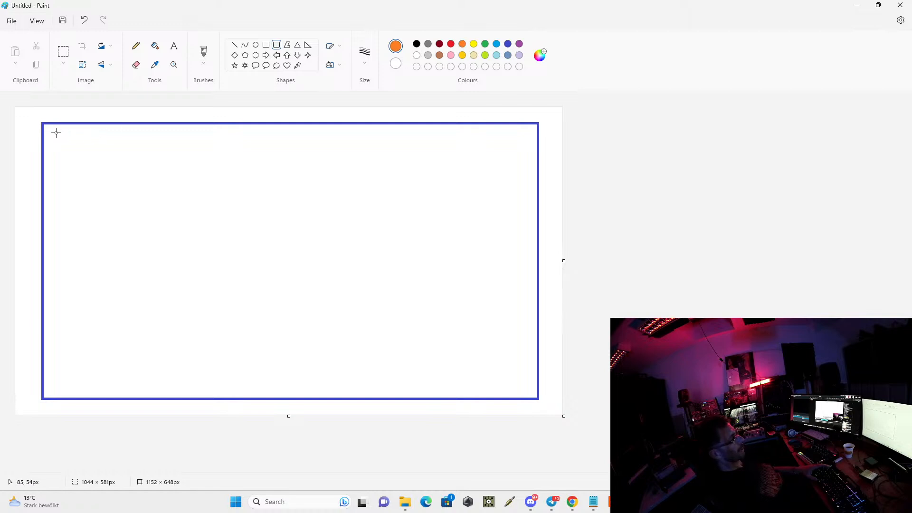
mouse_move(56, 132)
mouse_down()
mouse_move(67, 240)
mouse_move(93, 341)
mouse_up()
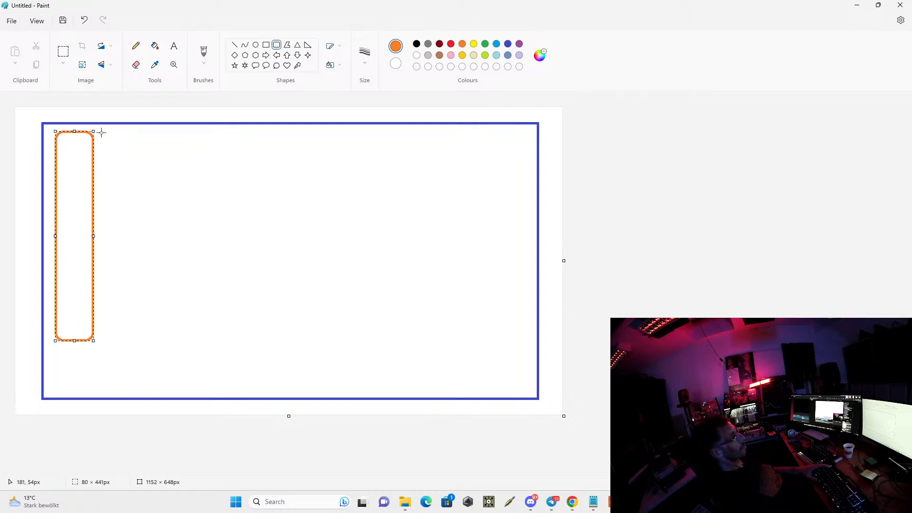
drag(101, 133, 133, 340)
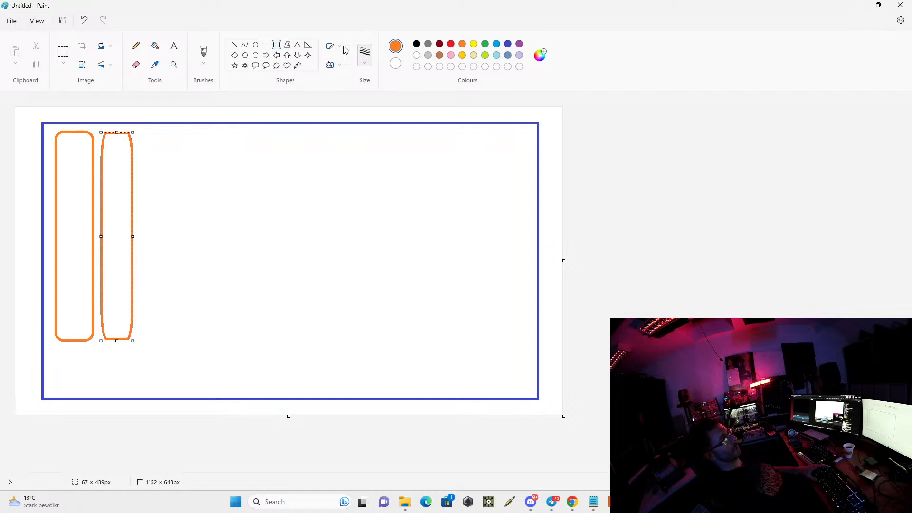
click(266, 45)
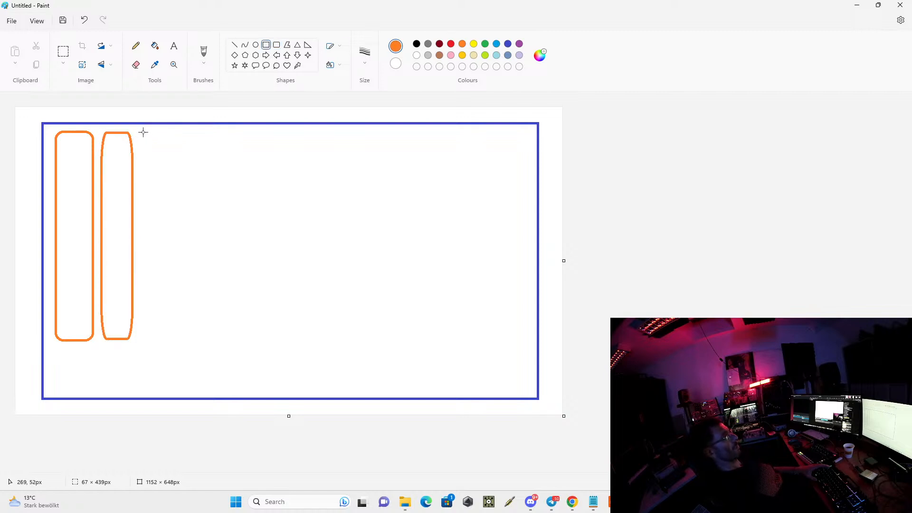
drag(143, 132, 390, 342)
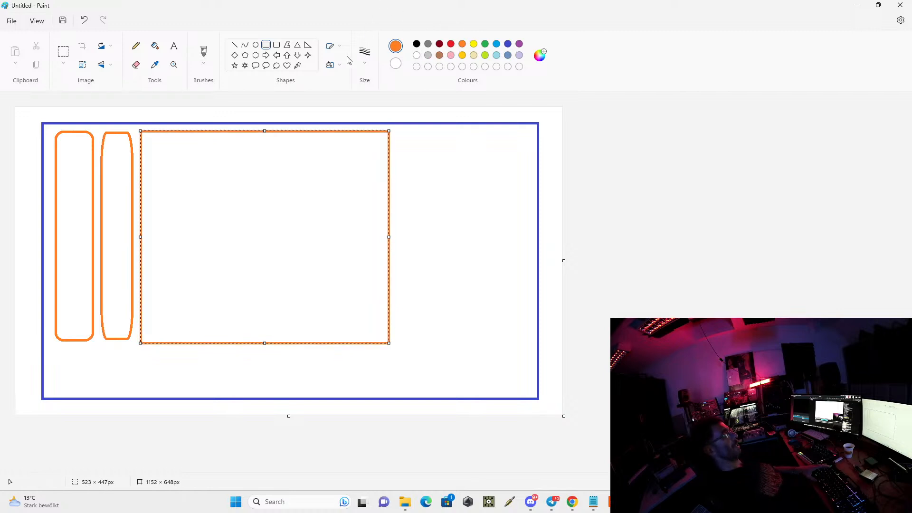
- Draw a tall indigo rectangle of about 117 × 419 px along the left inside edge of the large orange rectangle
click(266, 45)
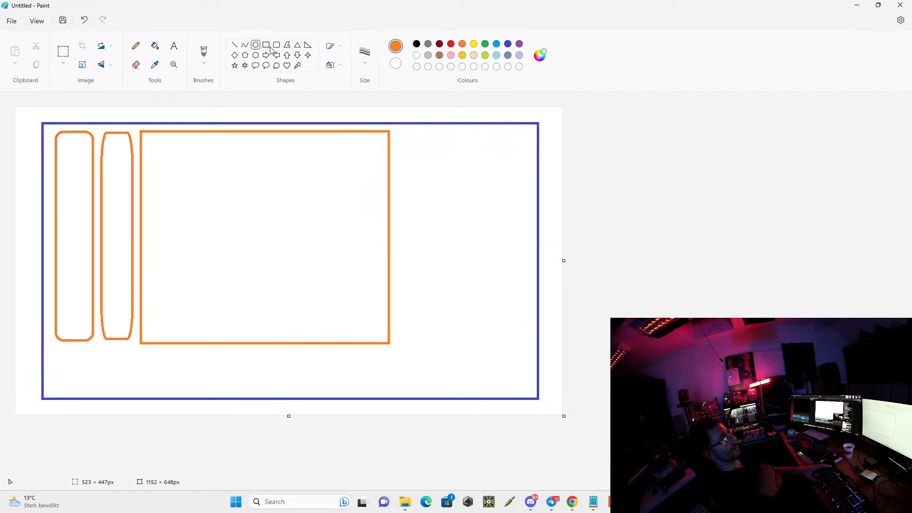
click(496, 45)
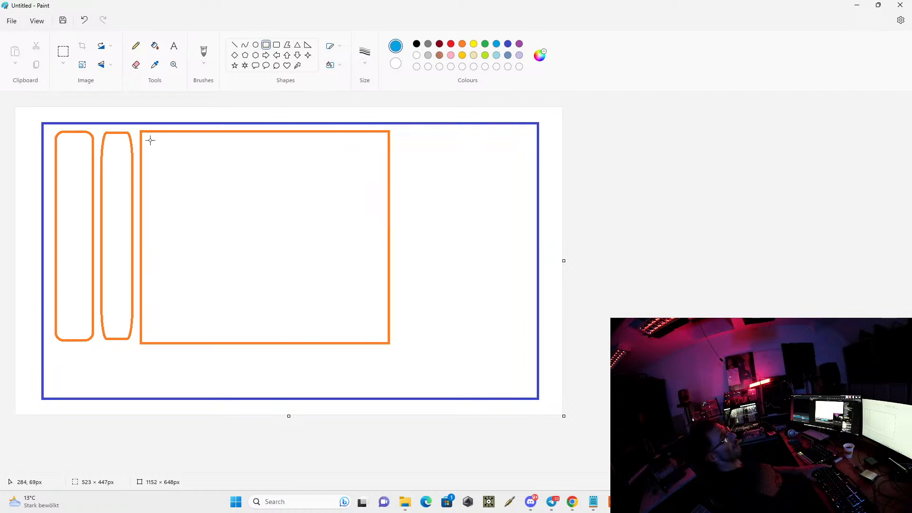
drag(146, 137, 201, 335)
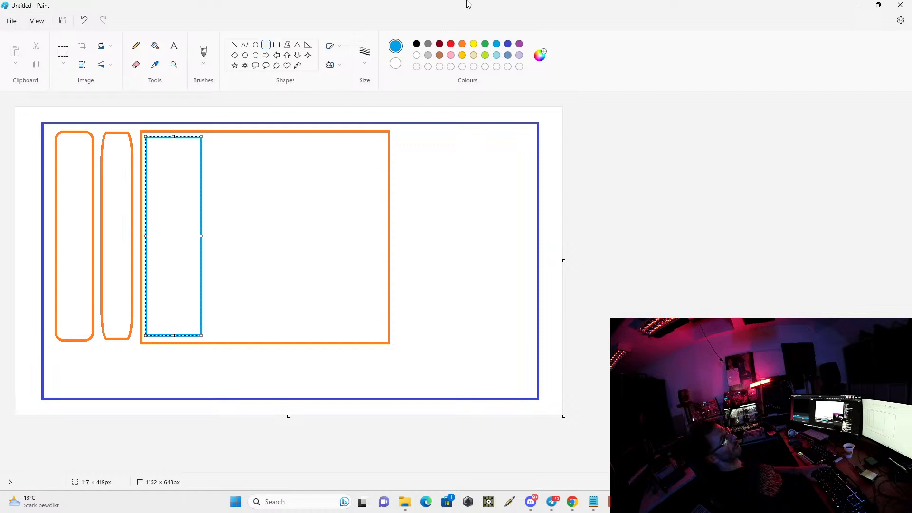
click(451, 44)
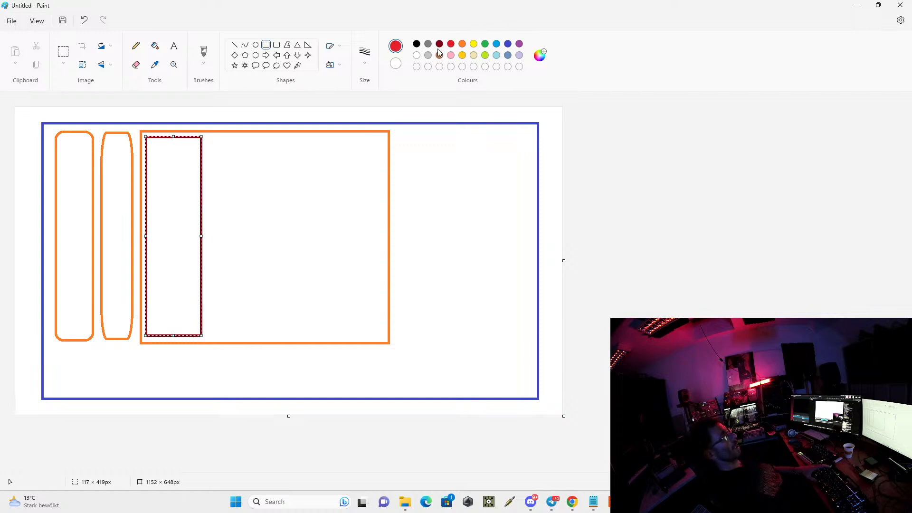
click(508, 43)
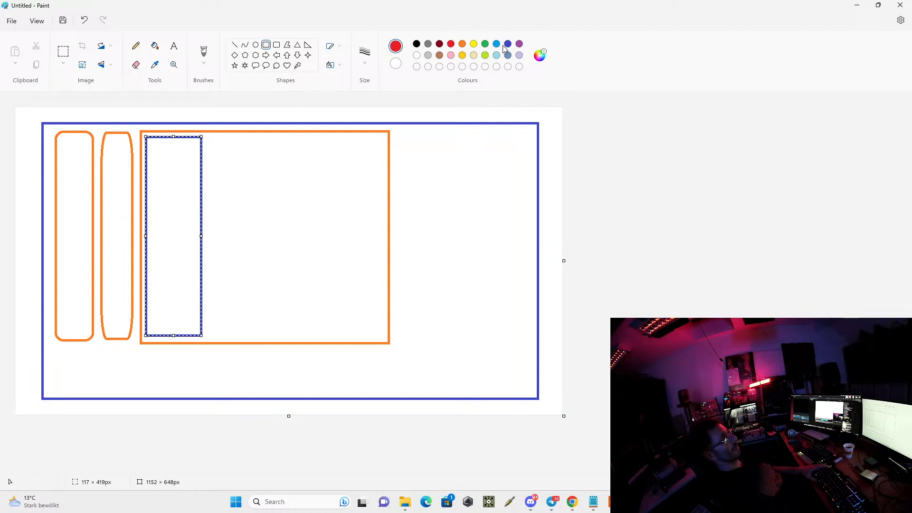
click(136, 47)
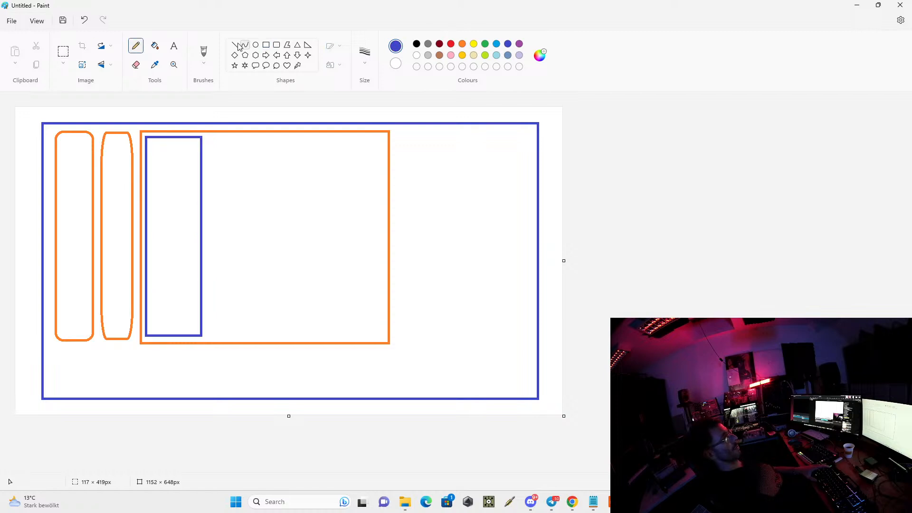
- Draw two tall red rectangles, about 117 × 419 and 127 × 417 px, side by side after the indigo column
click(266, 46)
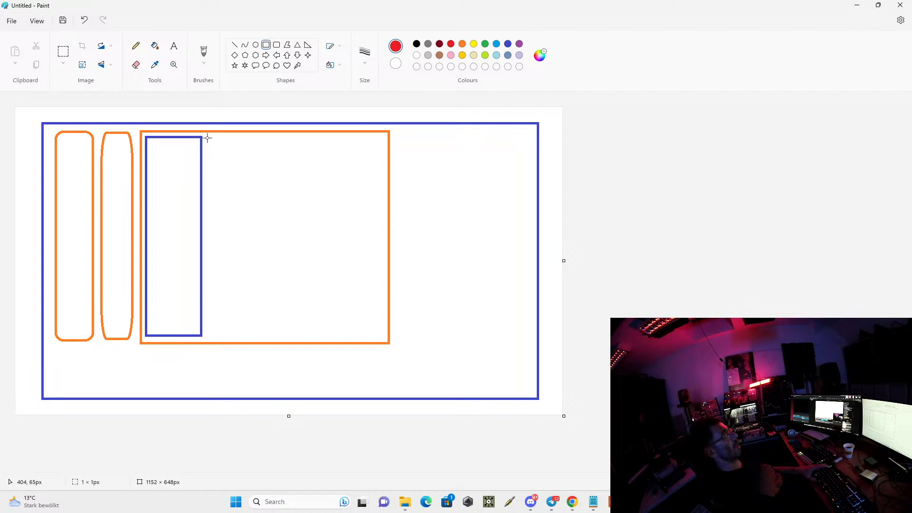
mouse_move(207, 137)
mouse_down()
mouse_move(255, 340)
mouse_move(256, 330)
mouse_move(263, 337)
mouse_up()
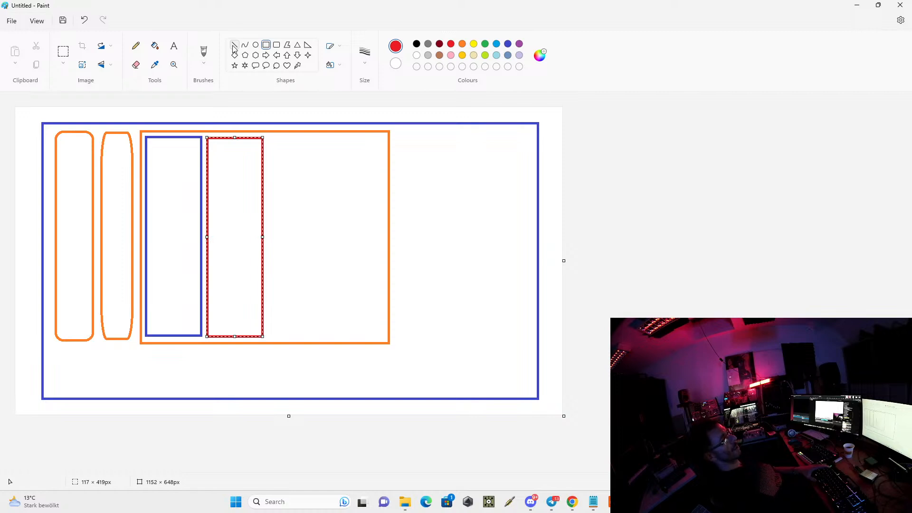
click(136, 45)
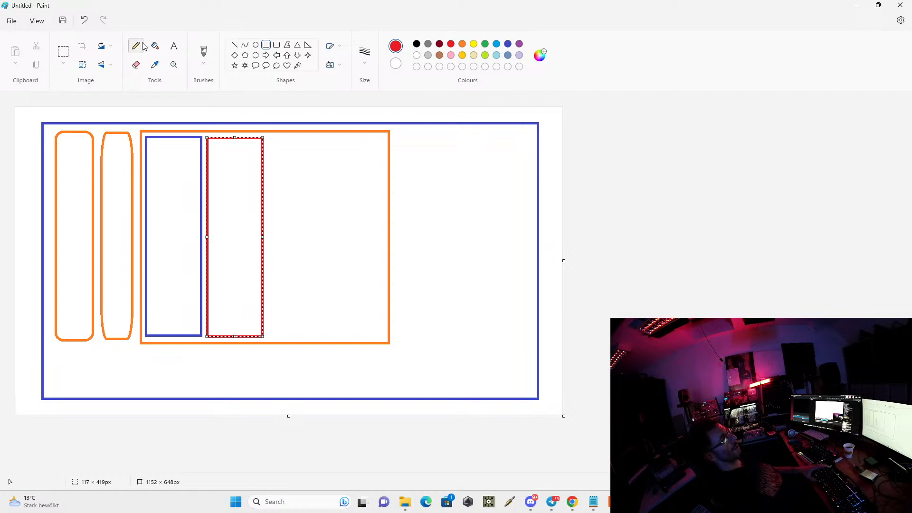
click(266, 44)
drag(270, 138, 330, 336)
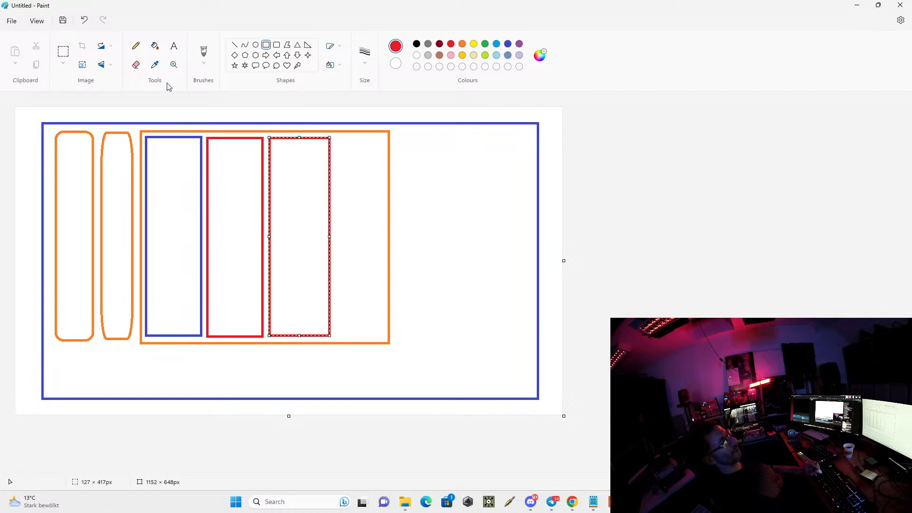
- Draw a green rectangle of about 106 × 417 px as the fourth column inside the large orange rectangle
click(234, 45)
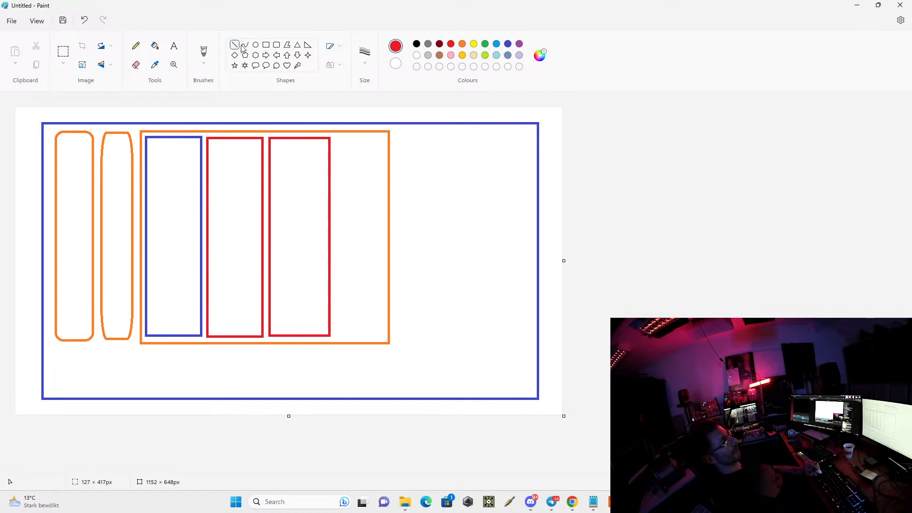
click(265, 46)
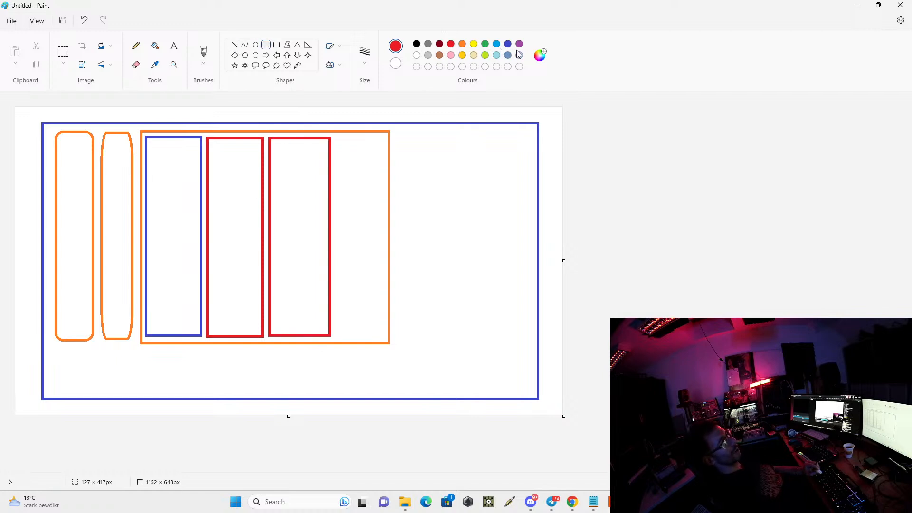
click(485, 43)
drag(336, 138, 384, 336)
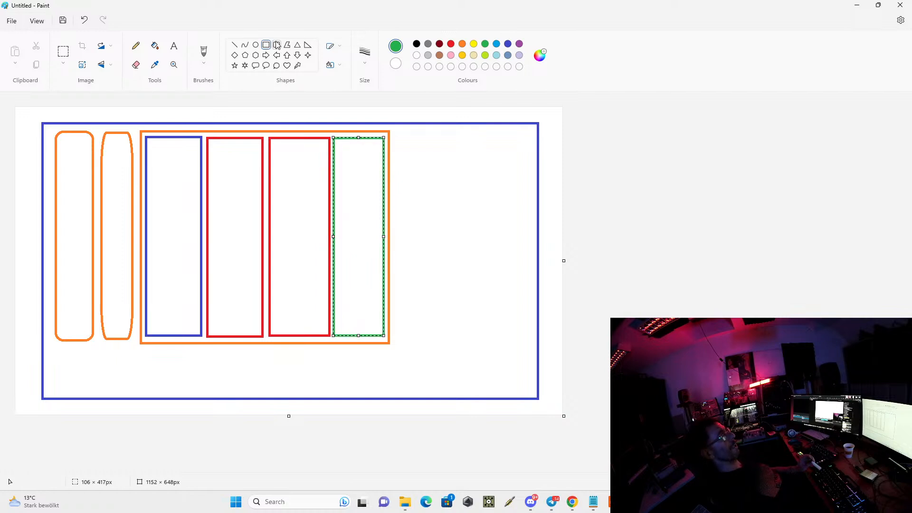
click(480, 191)
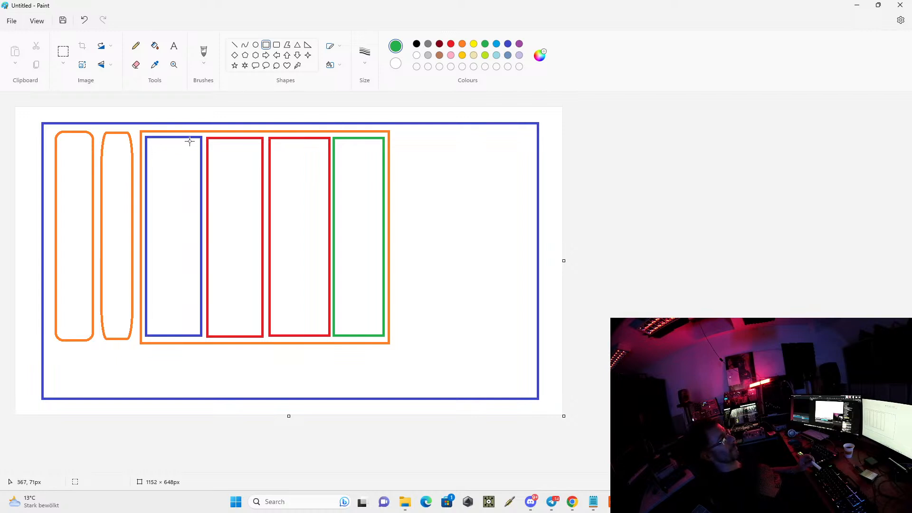
- Draw a light blue rectangle of about 105 × 32 px atop the indigo column and a 256 × 76 px rounded one below the orange rectangle
click(495, 44)
drag(149, 141, 198, 157)
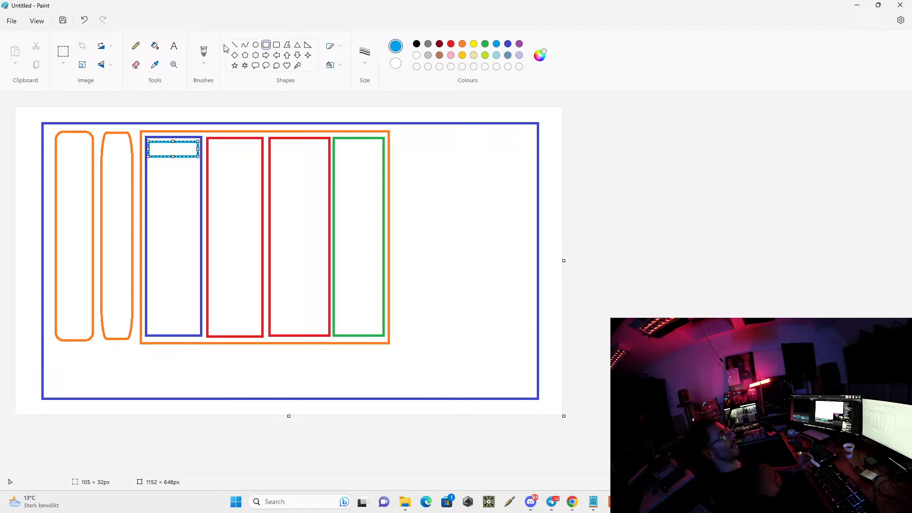
click(277, 45)
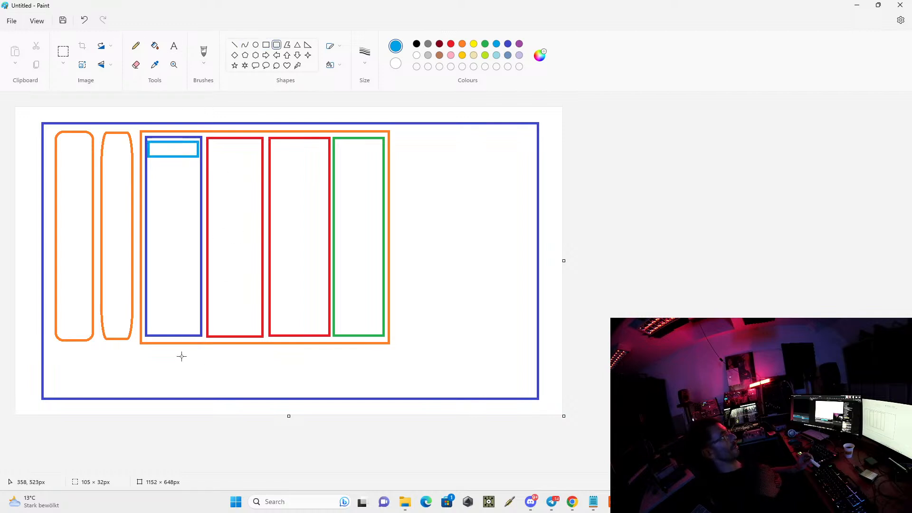
drag(181, 360, 301, 394)
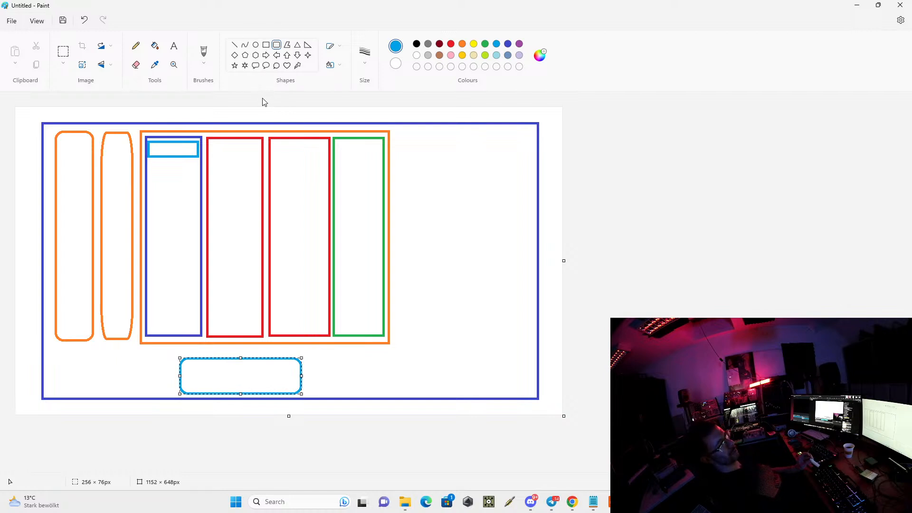
- Draw a light blue arrow into the lower rounded box and another out of it, and handwrite "Au" beyond the outgoing arrow
click(234, 45)
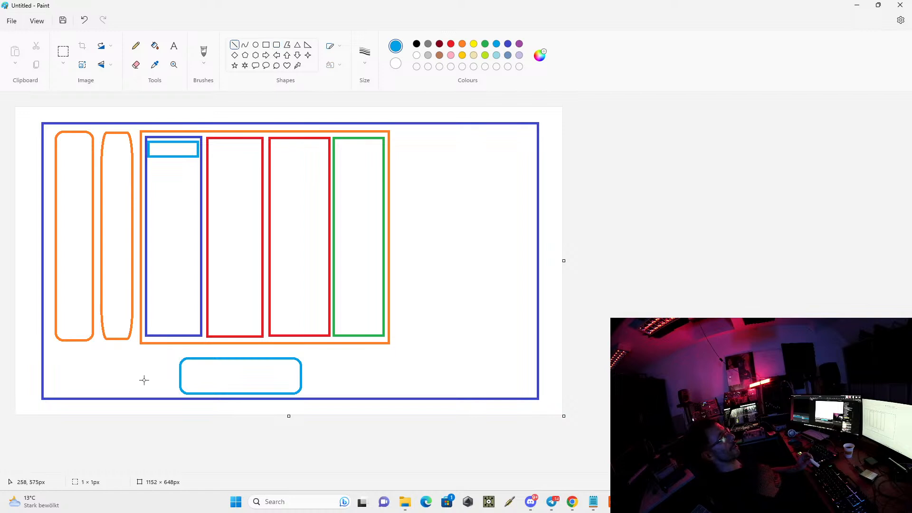
mouse_move(137, 380)
mouse_down()
mouse_move(178, 380)
mouse_move(165, 385)
mouse_up()
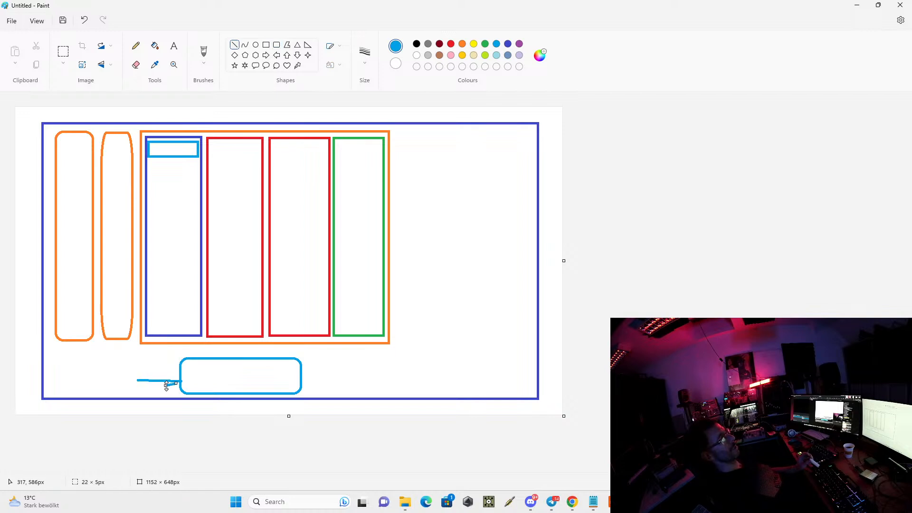
click(136, 46)
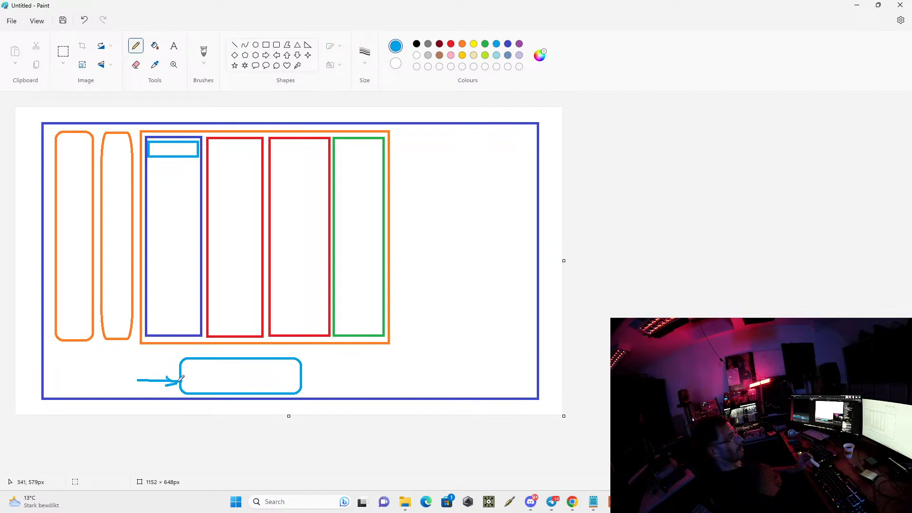
mouse_move(303, 376)
mouse_down()
mouse_move(361, 376)
mouse_move(352, 386)
mouse_up()
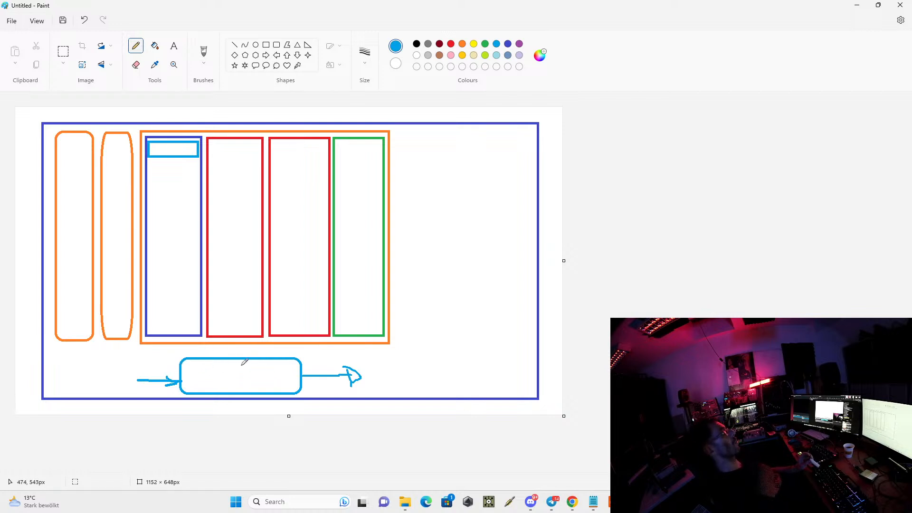
mouse_move(379, 352)
mouse_down()
mouse_move(377, 378)
mouse_move(412, 365)
mouse_up()
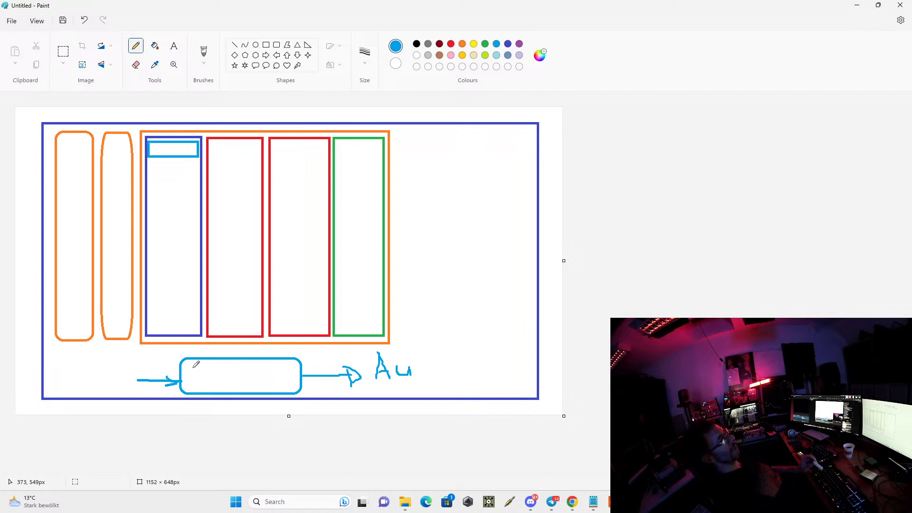
- Sketch three cells inside the lower rounded box, the first filled with vertical strokes, and a small box before the incoming arrow
mouse_move(188, 368)
mouse_down()
mouse_move(189, 383)
mouse_move(213, 388)
mouse_move(218, 375)
mouse_move(195, 363)
mouse_move(227, 389)
mouse_move(259, 387)
mouse_move(227, 366)
mouse_move(287, 387)
mouse_move(281, 363)
mouse_move(267, 364)
mouse_up()
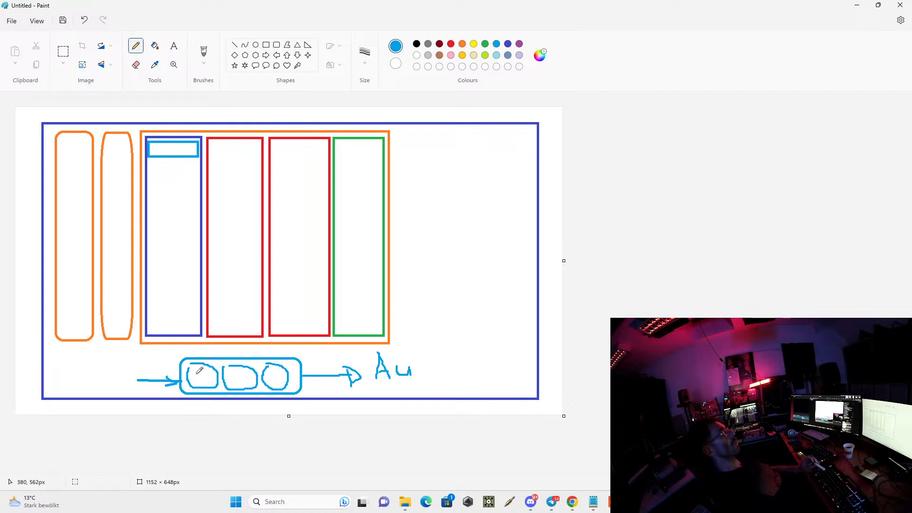
mouse_move(196, 368)
mouse_down()
mouse_move(193, 386)
mouse_move(200, 384)
mouse_up()
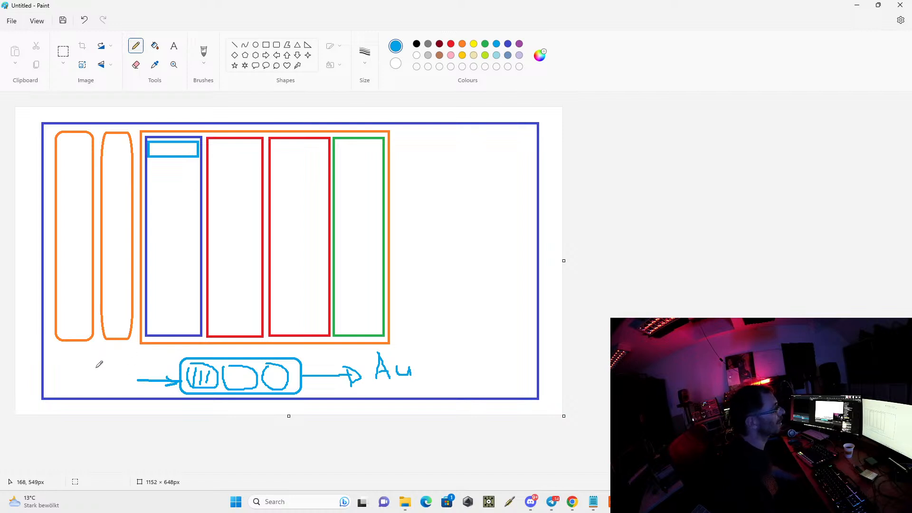
mouse_move(93, 368)
mouse_down()
mouse_move(98, 388)
mouse_move(131, 369)
mouse_move(115, 386)
mouse_move(98, 387)
mouse_up()
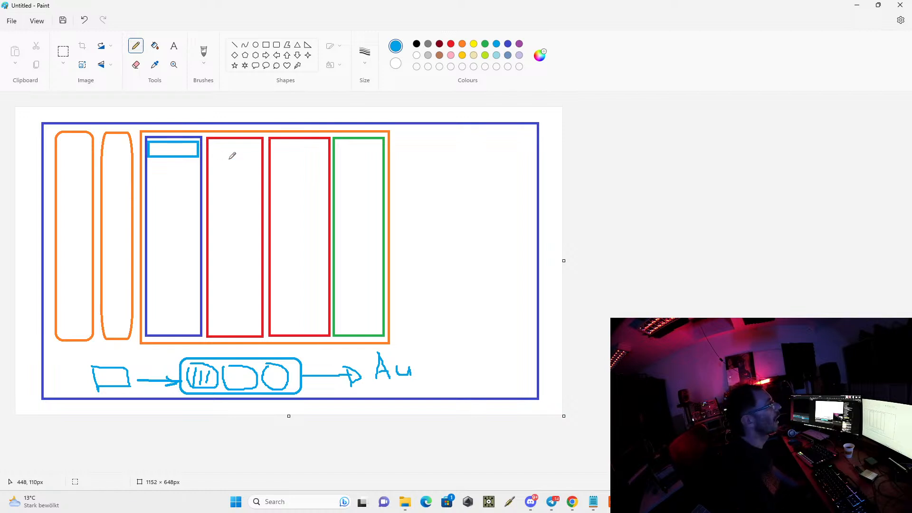
- Draw a red rectangle of about 96 × 43 px atop the first red column and scribble a freehand red waveform inside it
click(451, 45)
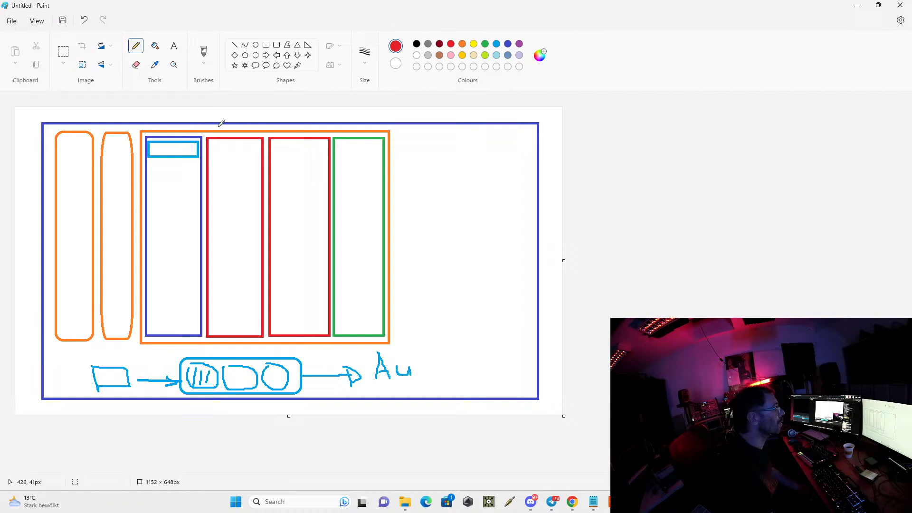
click(266, 44)
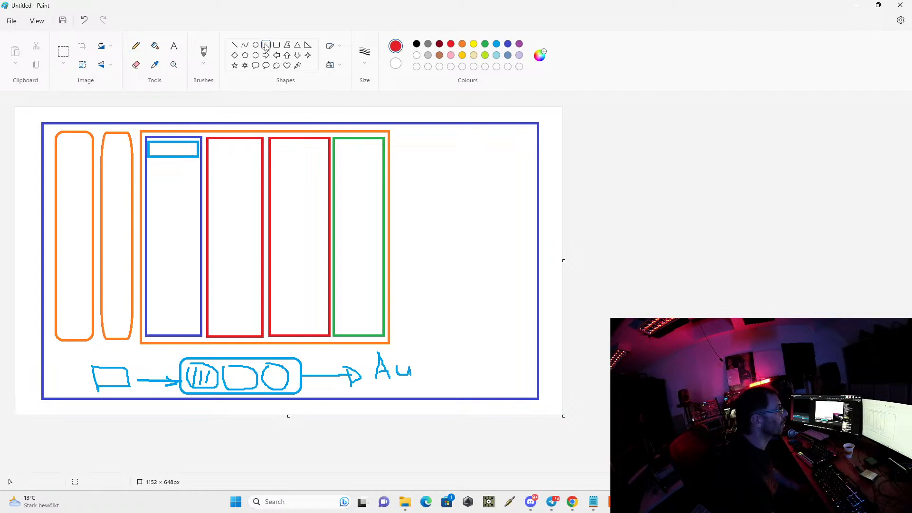
mouse_move(210, 142)
mouse_down()
mouse_move(222, 163)
mouse_move(257, 163)
mouse_up()
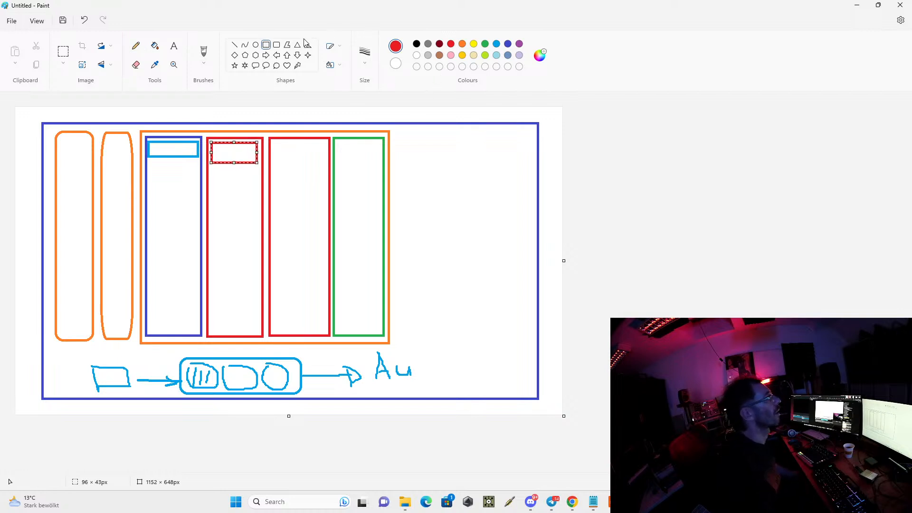
click(235, 45)
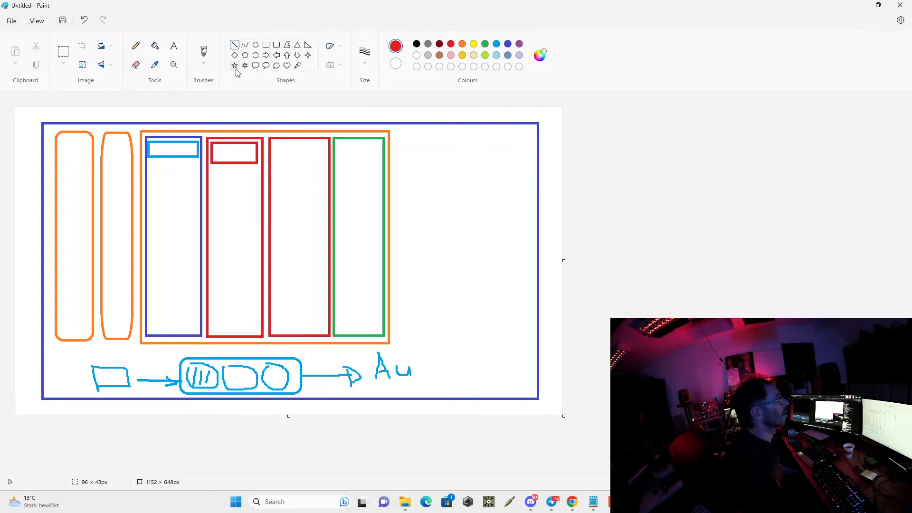
click(137, 46)
drag(214, 157, 248, 150)
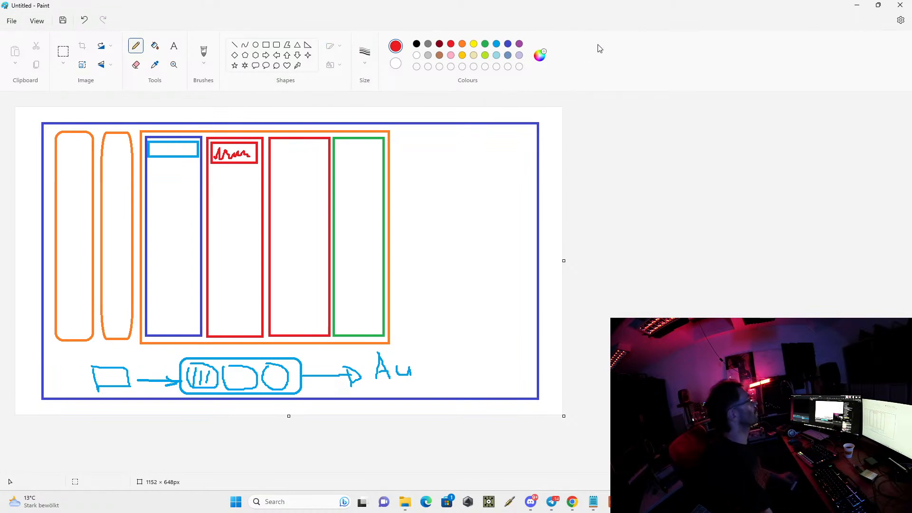
- Switch to Bitwig Studio, create a clip in Inst 1's Scene 1 slot and draw a C#1 note at its start
click(857, 6)
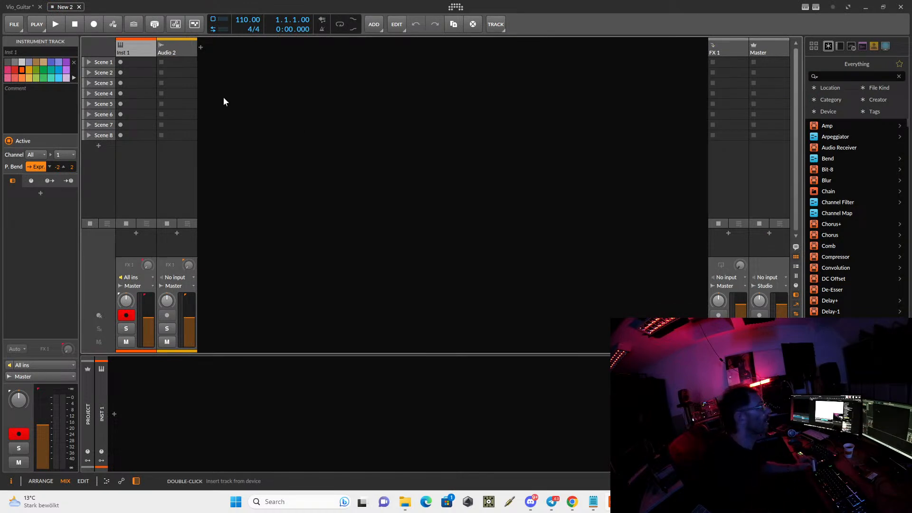
double_click(123, 44)
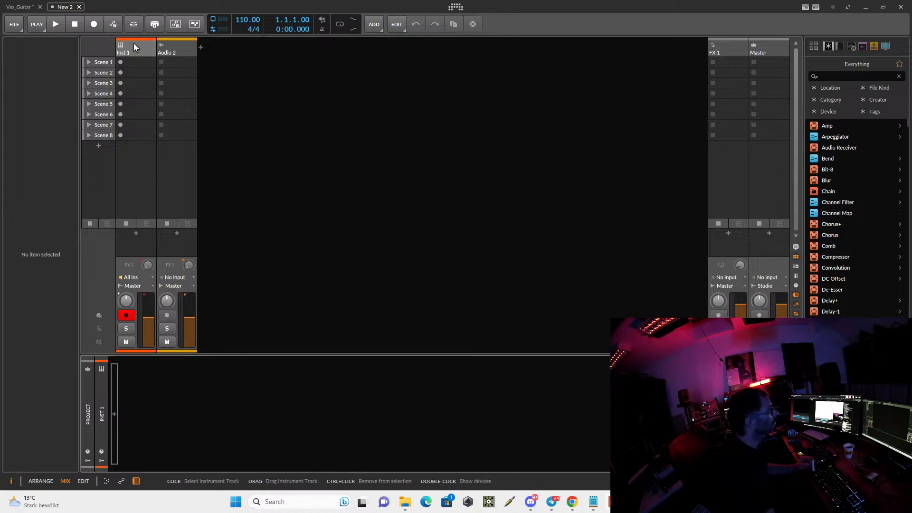
click(135, 64)
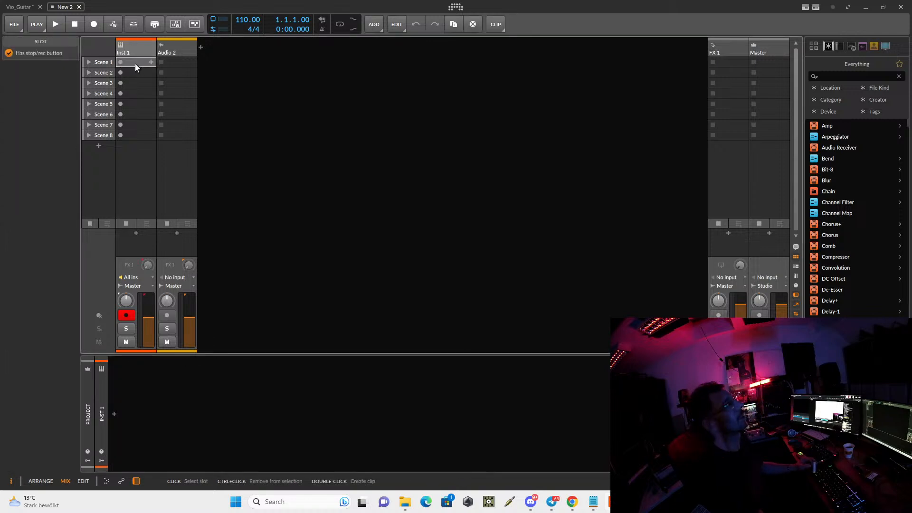
double_click(134, 64)
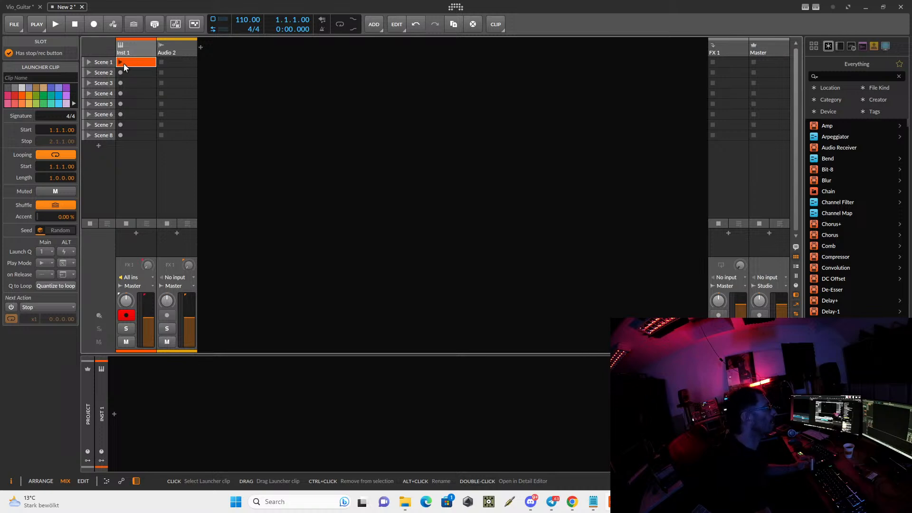
double_click(138, 64)
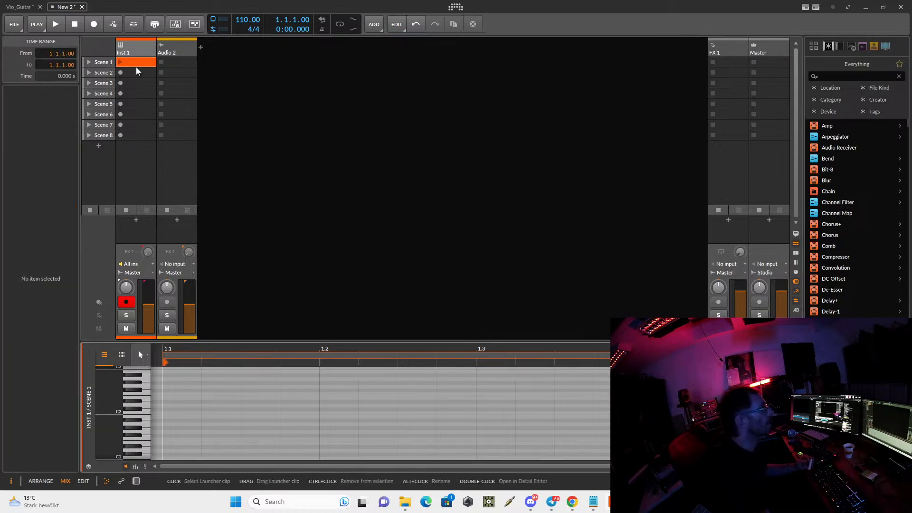
drag(212, 340, 214, 268)
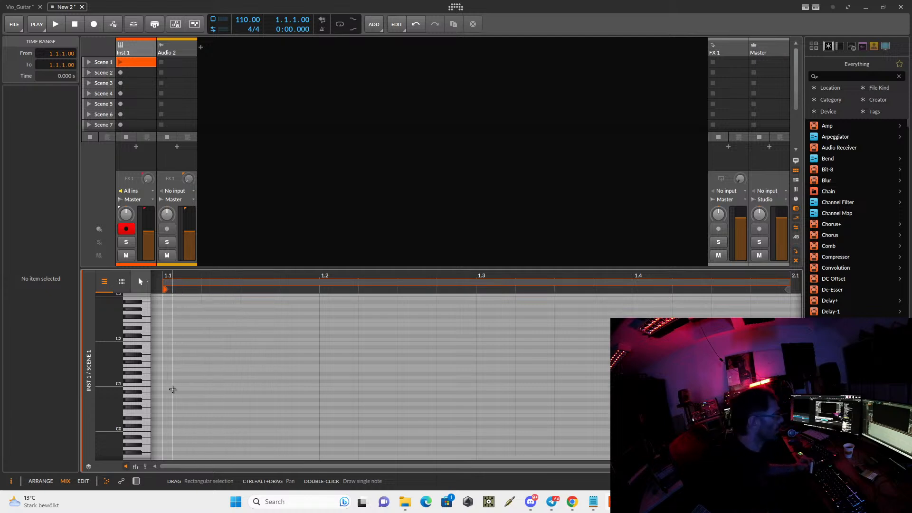
double_click(172, 383)
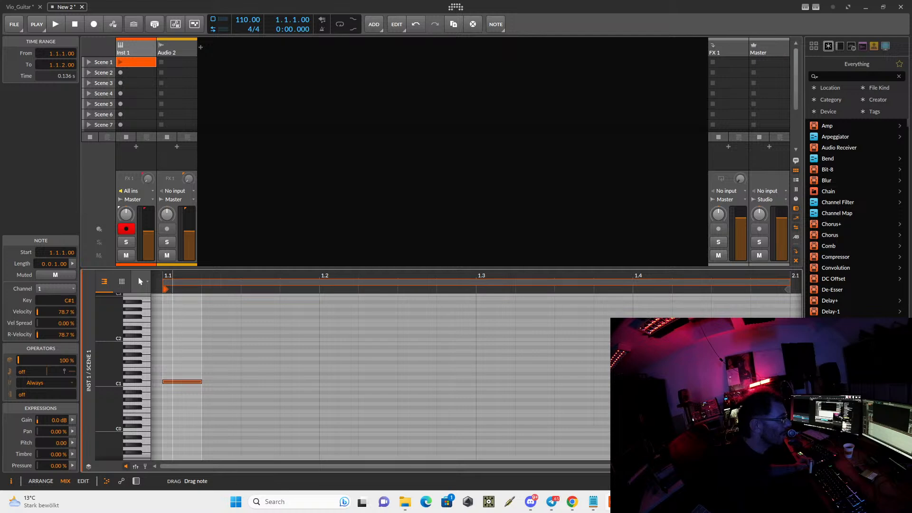
- Force-quit the unresponsive Bitwig Studio by ending its process in Task Manager
right_click(610, 502)
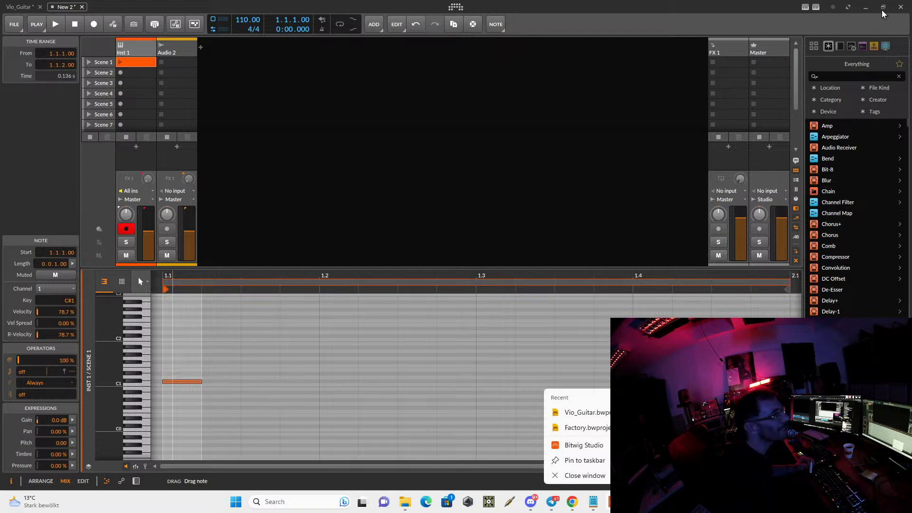
click(577, 477)
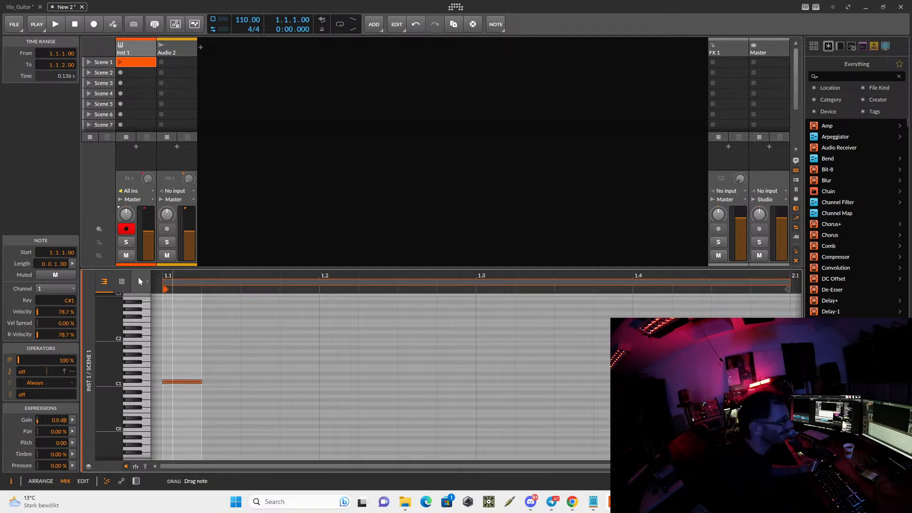
key(ctrl+shift+Escape)
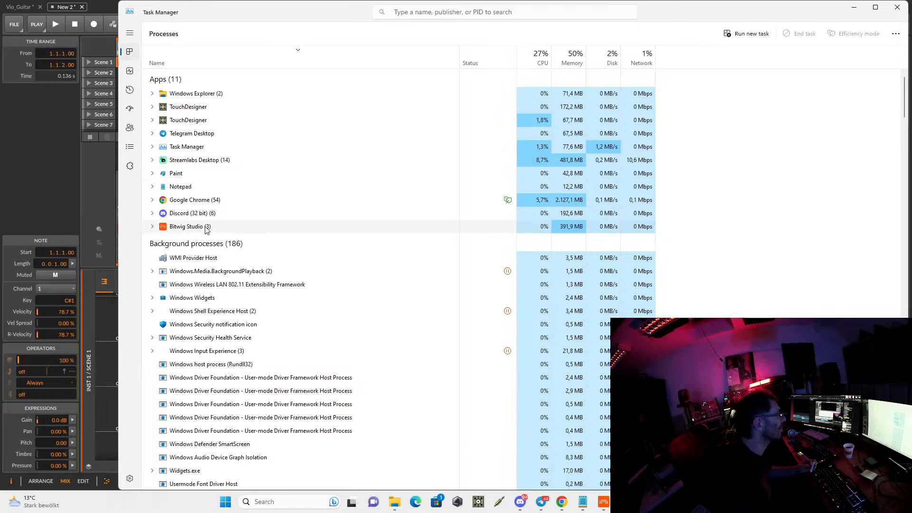
click(193, 229)
right_click(193, 233)
click(221, 256)
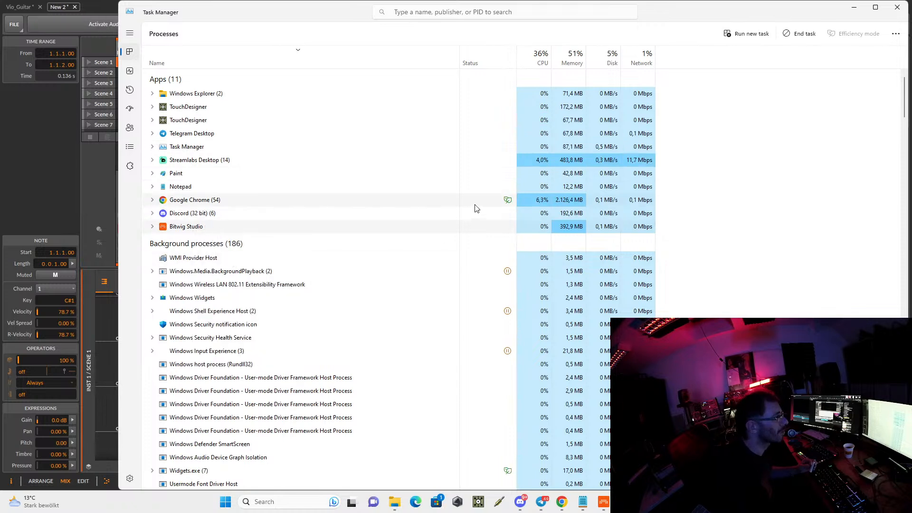
click(853, 7)
- Relaunch Bitwig Studio and decline recovery of the unsaved project and Vio_Guitar
click(275, 502)
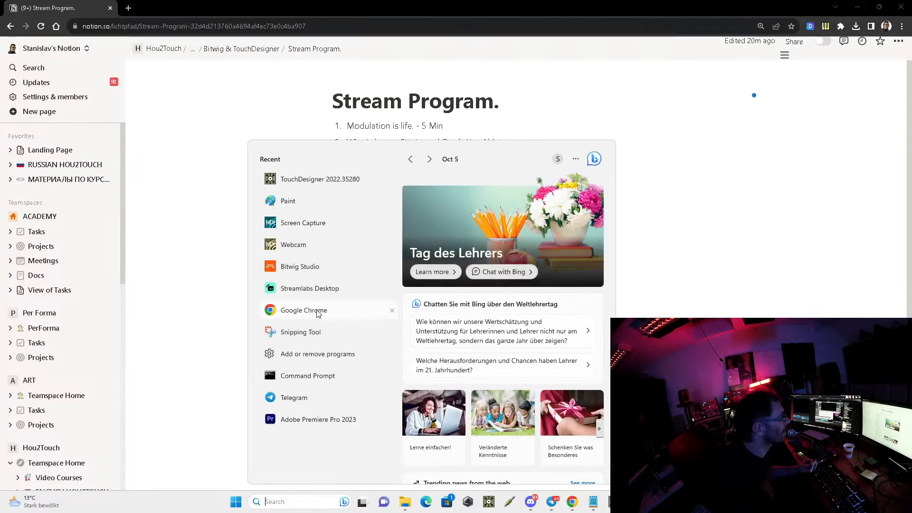
click(300, 269)
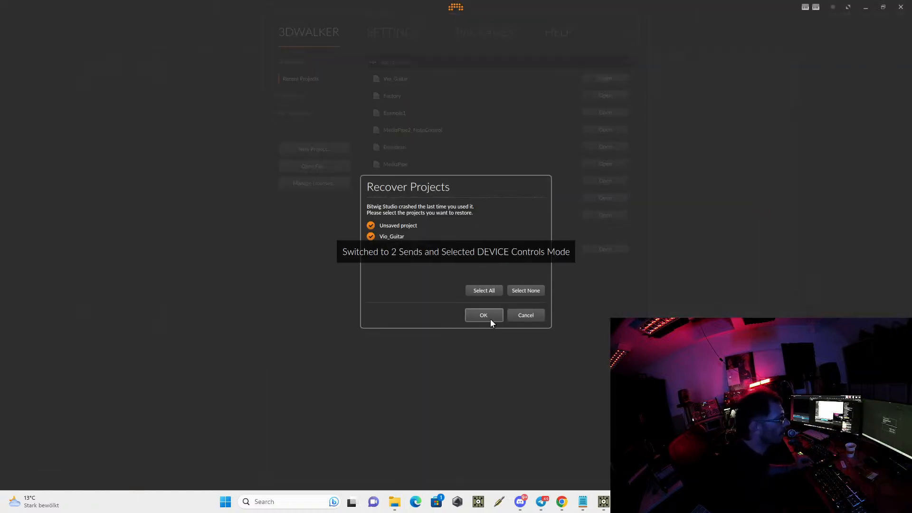
click(530, 318)
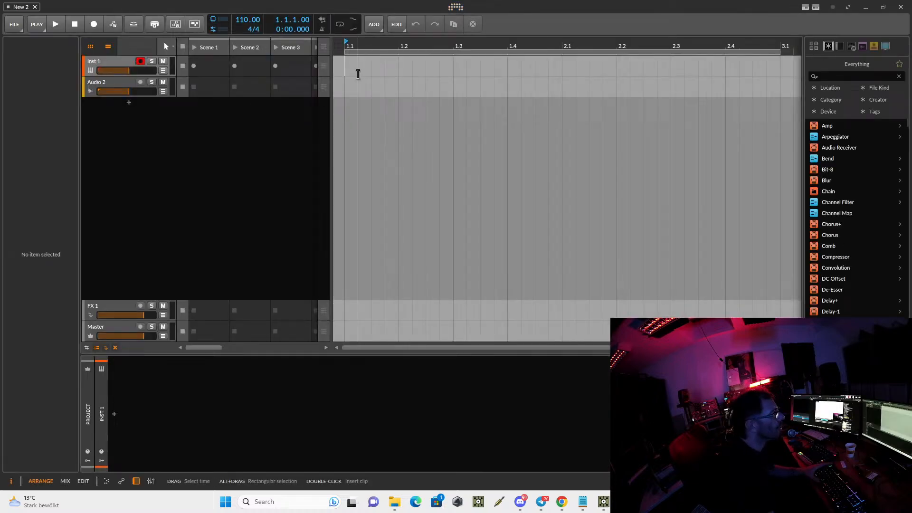
- Create a launcher clip on Inst 1 in Scene 1 and show it in both the Arrange and Mix views
double_click(208, 70)
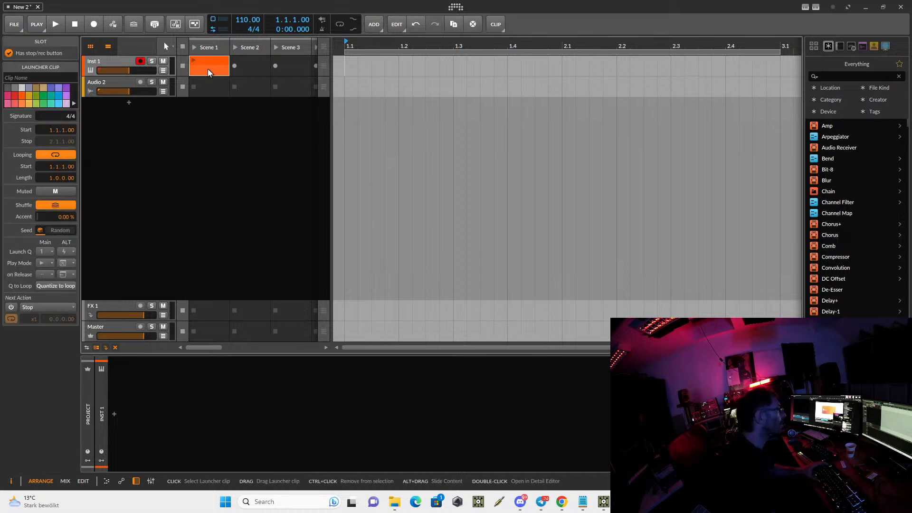
key(alt+2)
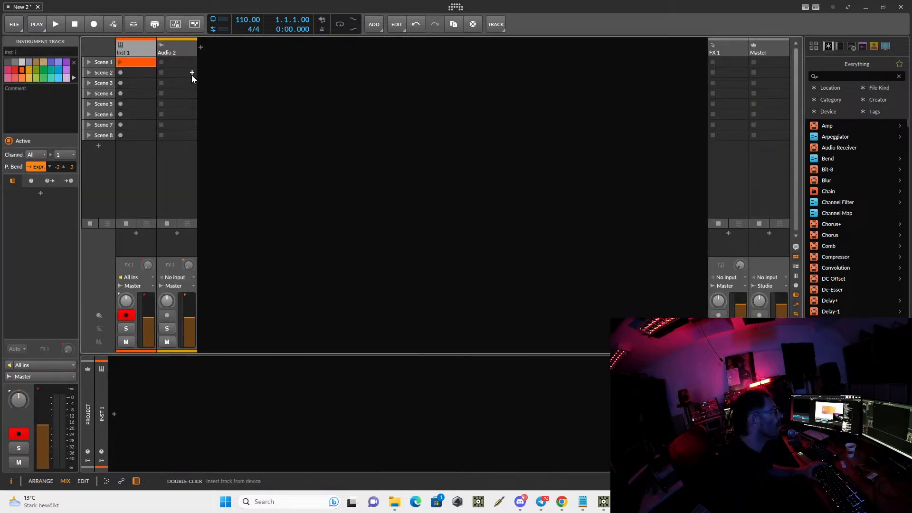
key(alt+1)
key(alt+2)
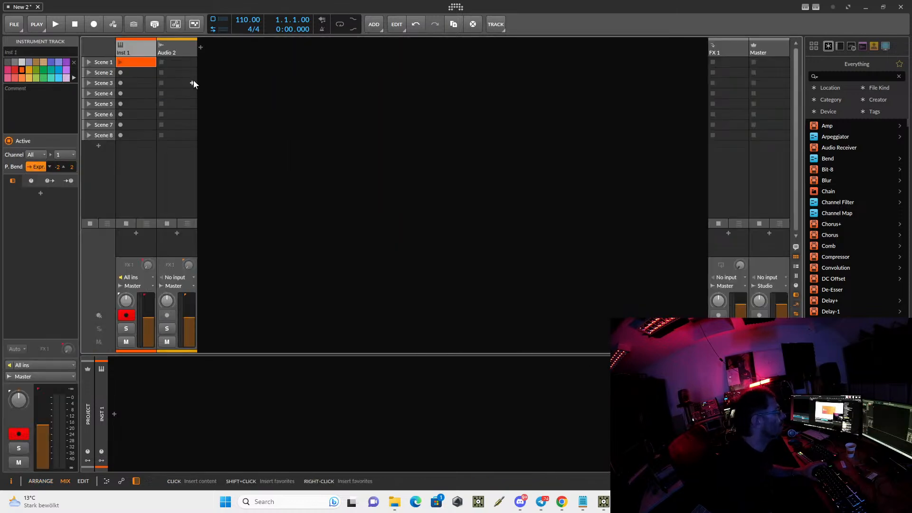
key(alt+1)
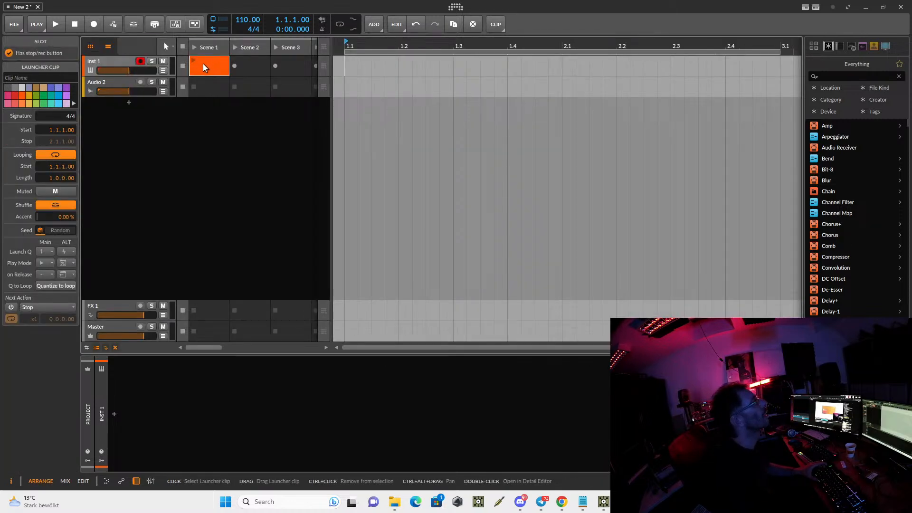
key(alt+2)
- Draw a C1 note from 1.1 to 1.3 in Inst 1's Scene 1 clip and launch the clip
double_click(138, 63)
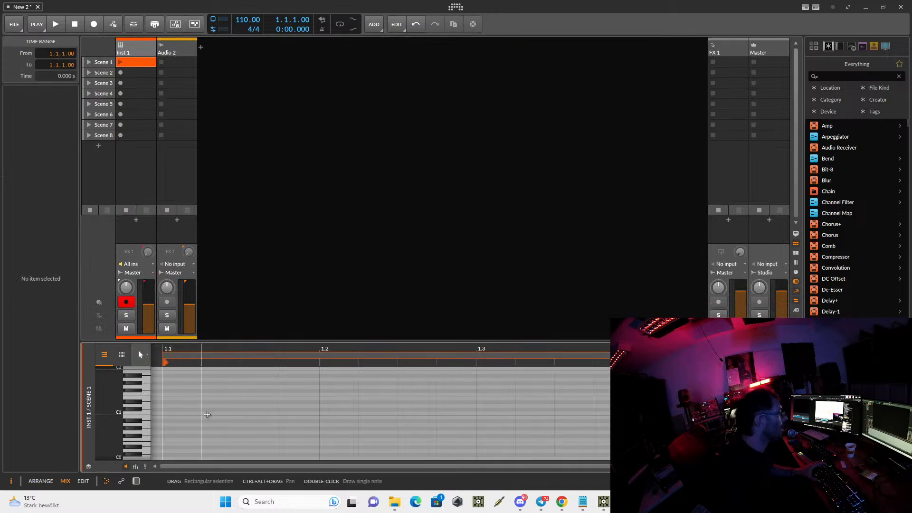
double_click(165, 413)
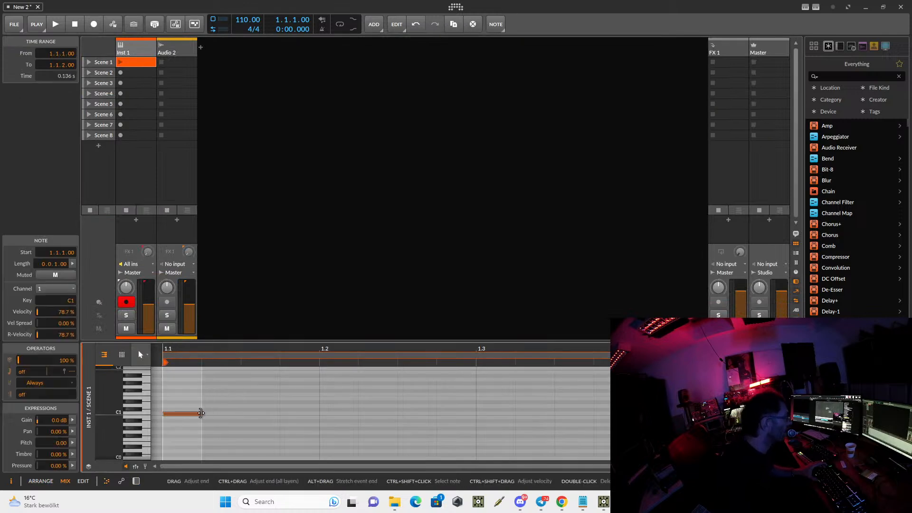
drag(203, 414, 477, 400)
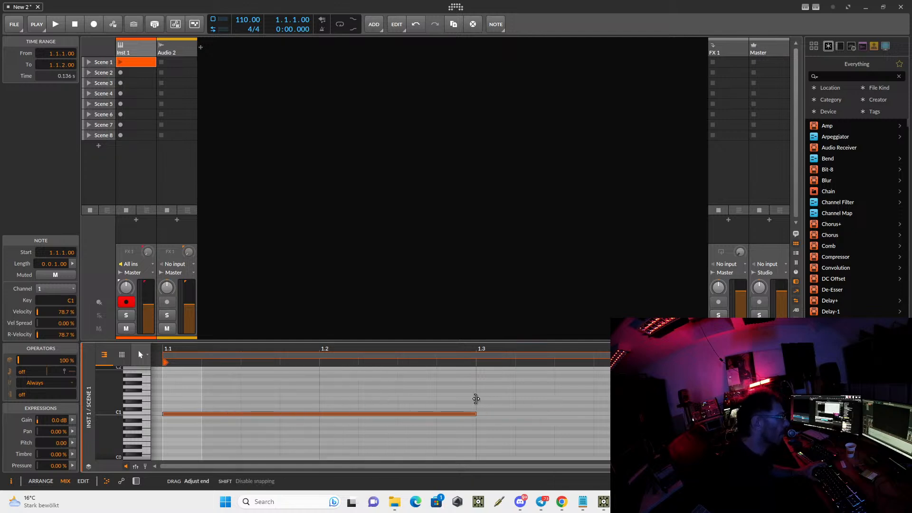
click(118, 59)
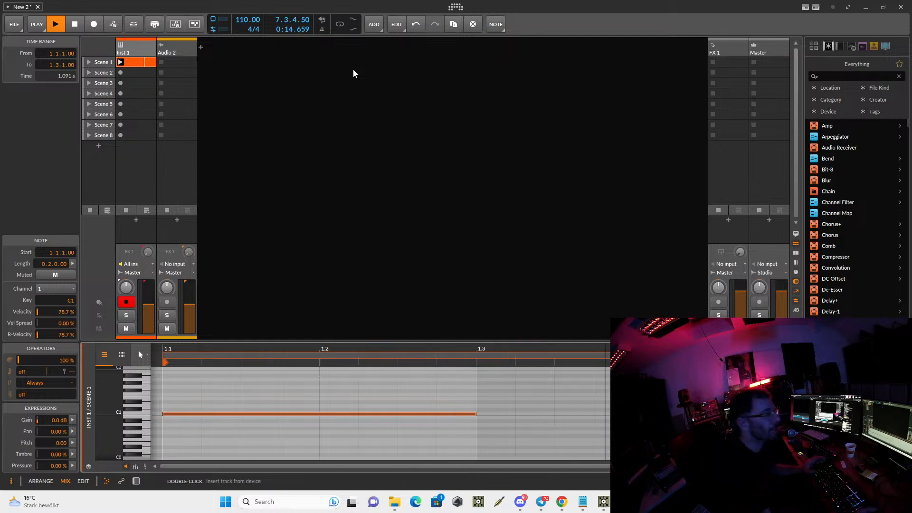
- Insert the Polymer synth into the Inst 1 track's empty device chain and lower the track's volume
double_click(132, 48)
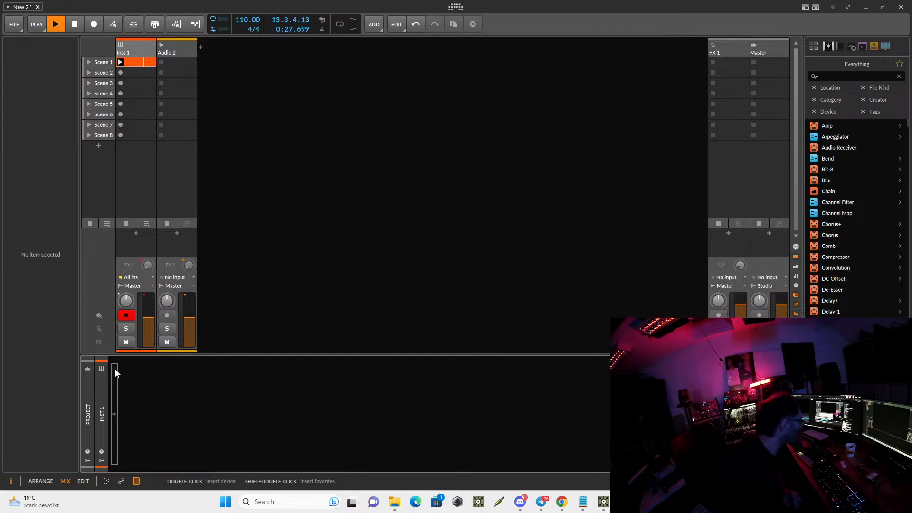
click(115, 414)
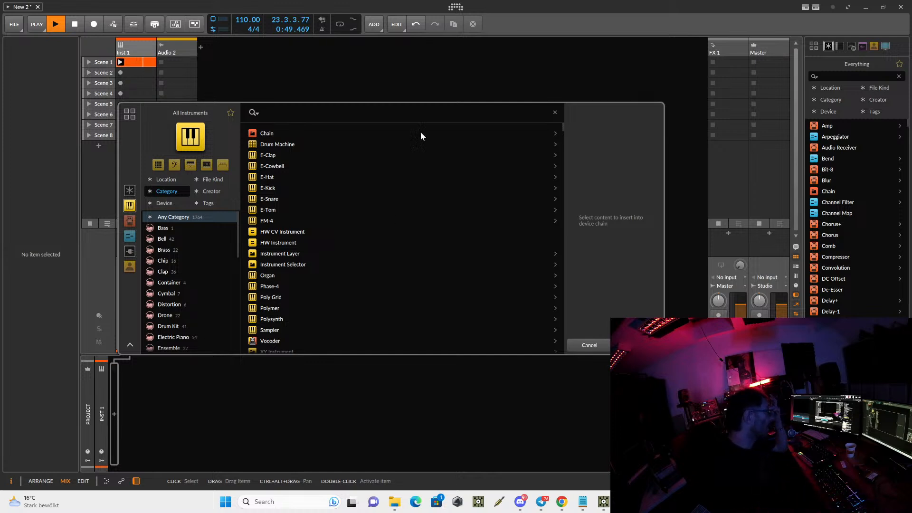
click(280, 310)
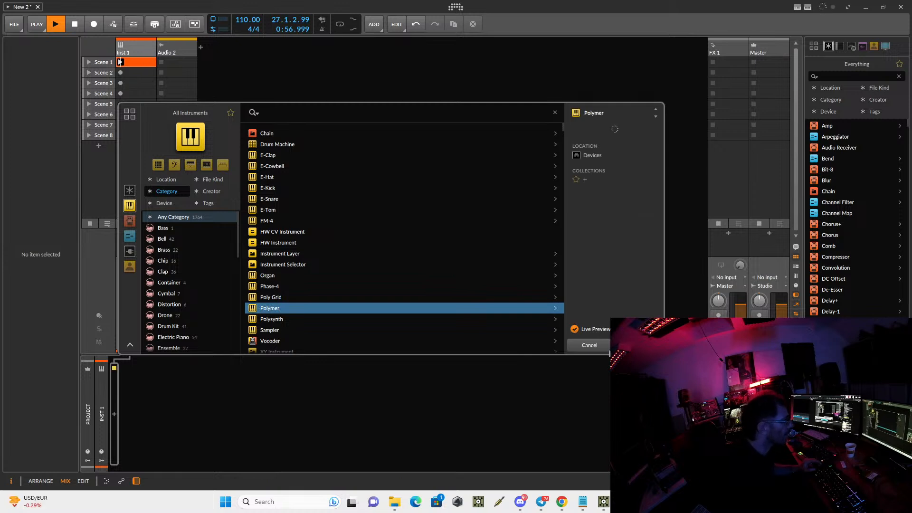
click(637, 345)
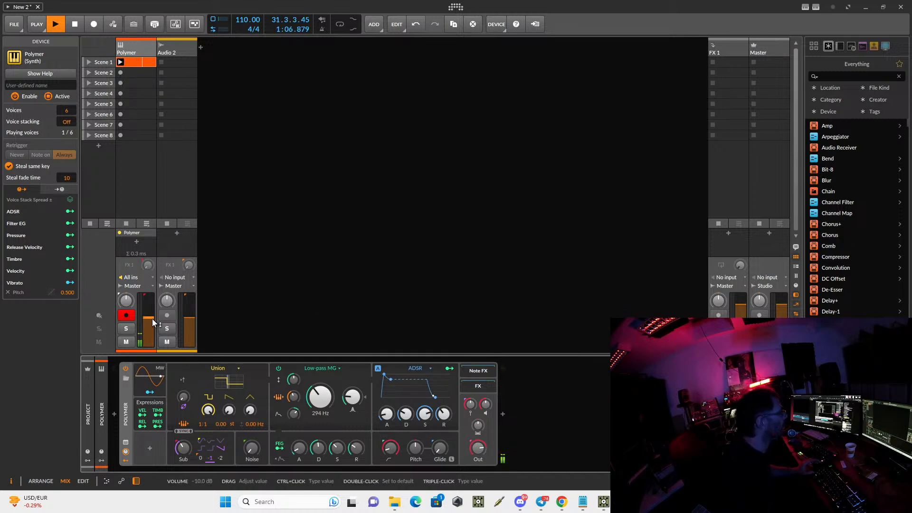
drag(152, 318, 152, 327)
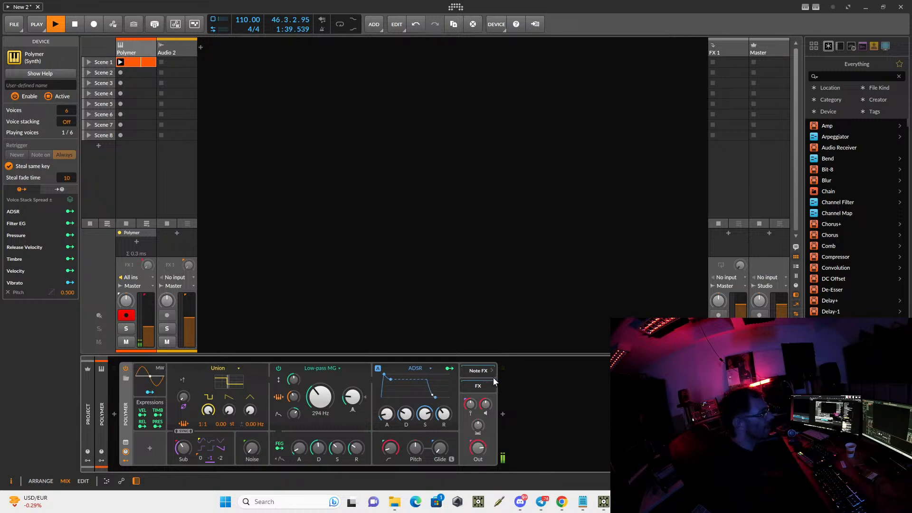
- Examine Polymer's Note FX and FX chains and the internal module patch behind the synth
click(476, 373)
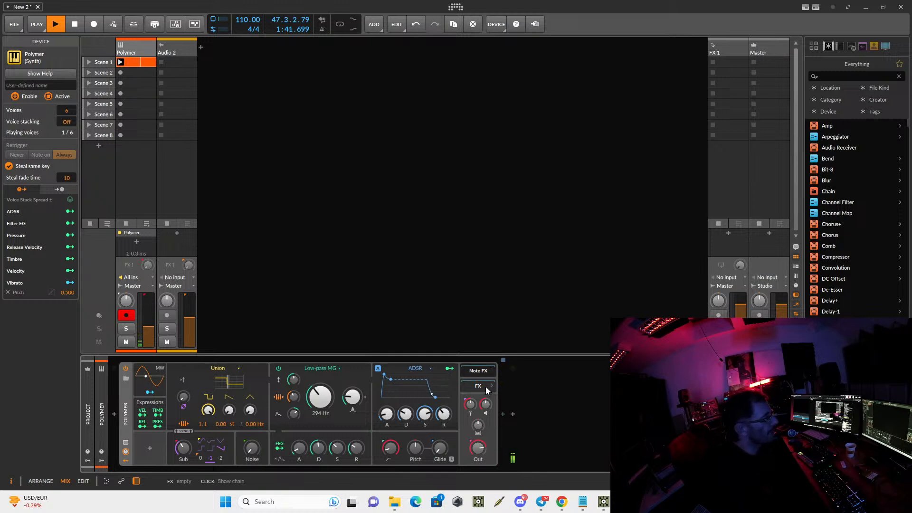
click(481, 390)
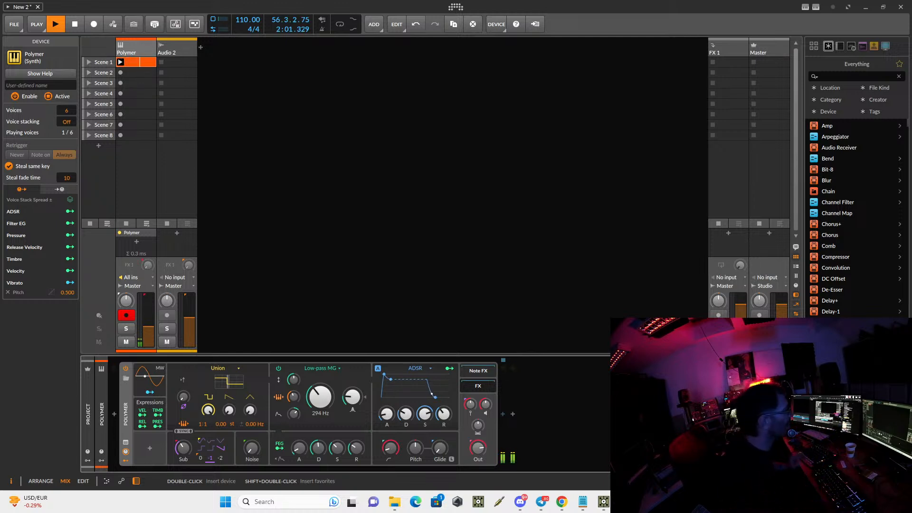
click(126, 444)
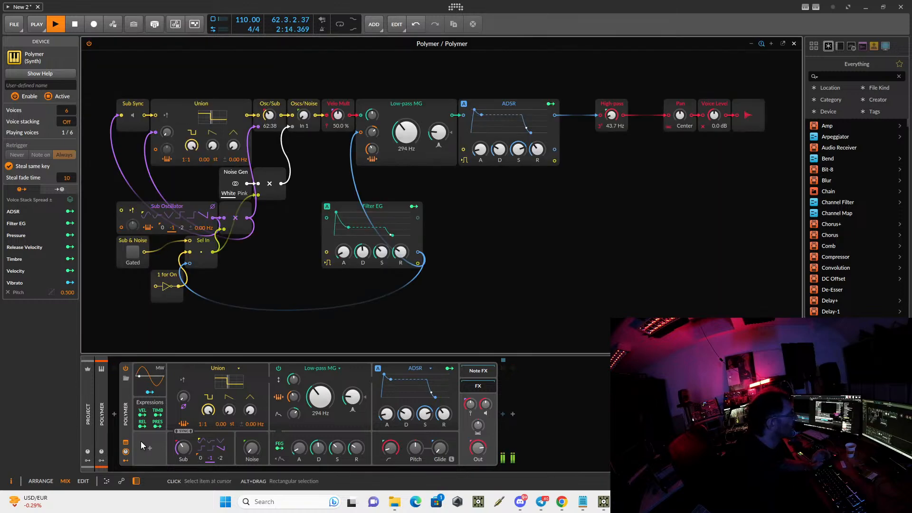
click(126, 444)
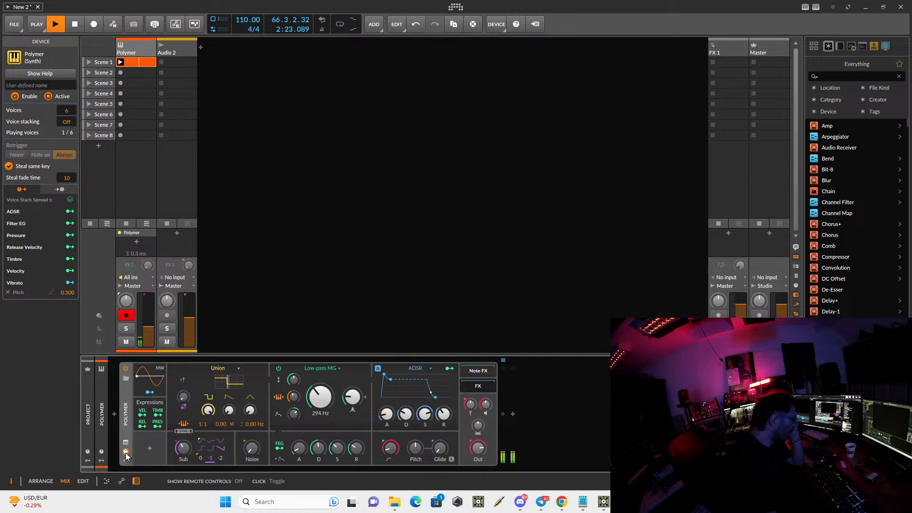
- Show Polymer's remote controls, raise the High-pass to about 75.6 Hz, and hide the remote controls again
click(125, 452)
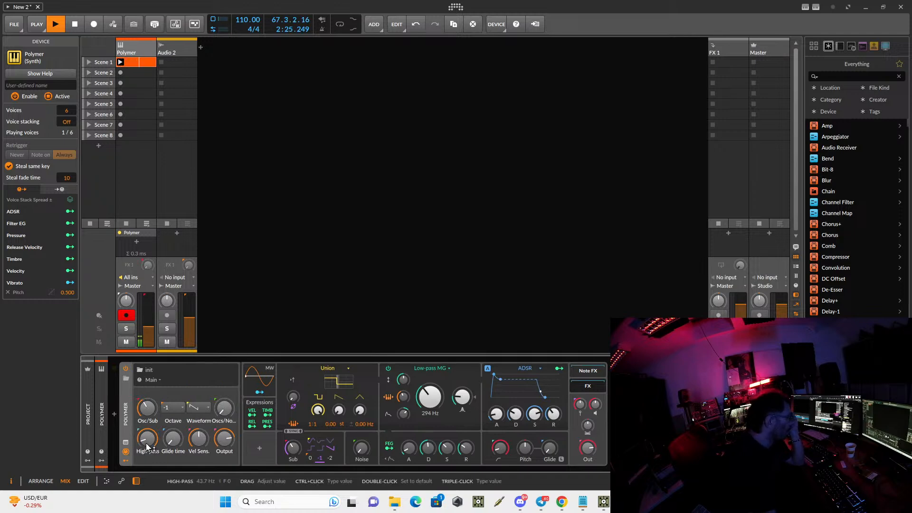
drag(147, 445, 147, 436)
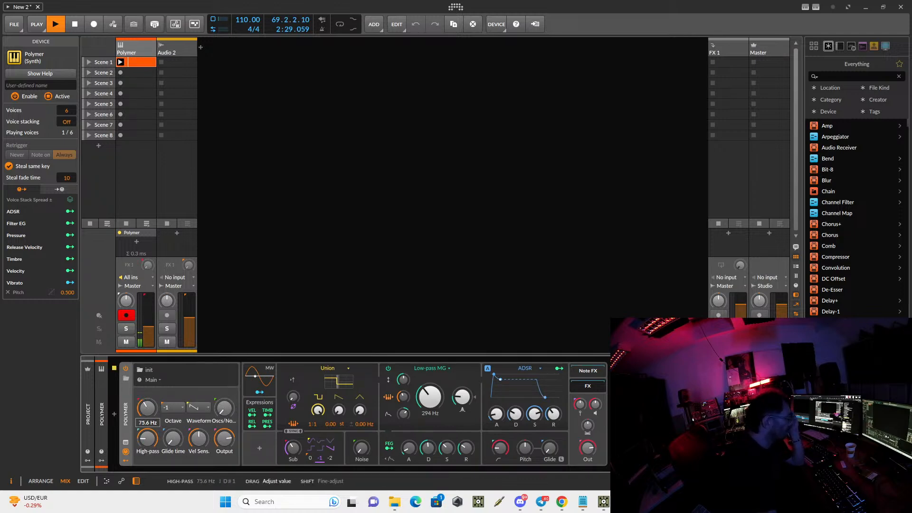
click(126, 463)
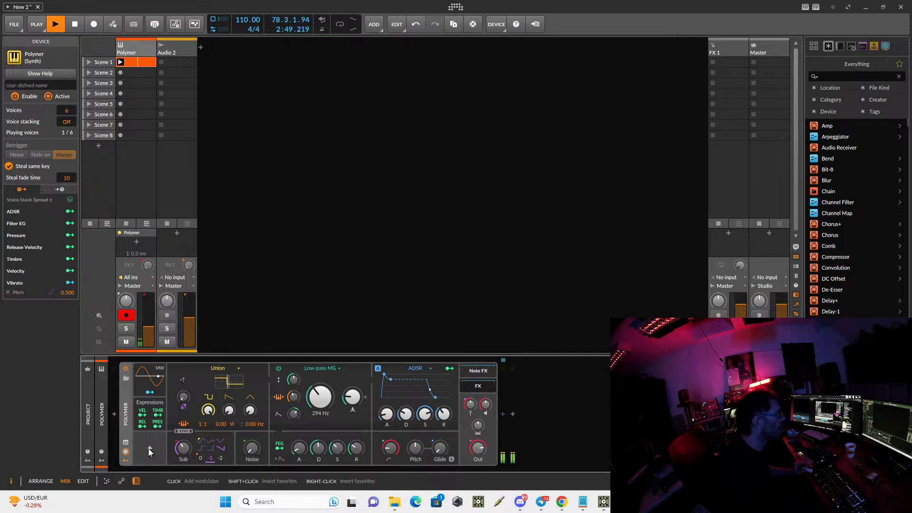
- Examine the list of available modulators for Polymer's empty slot and the note in the Scene 1 clip
click(150, 449)
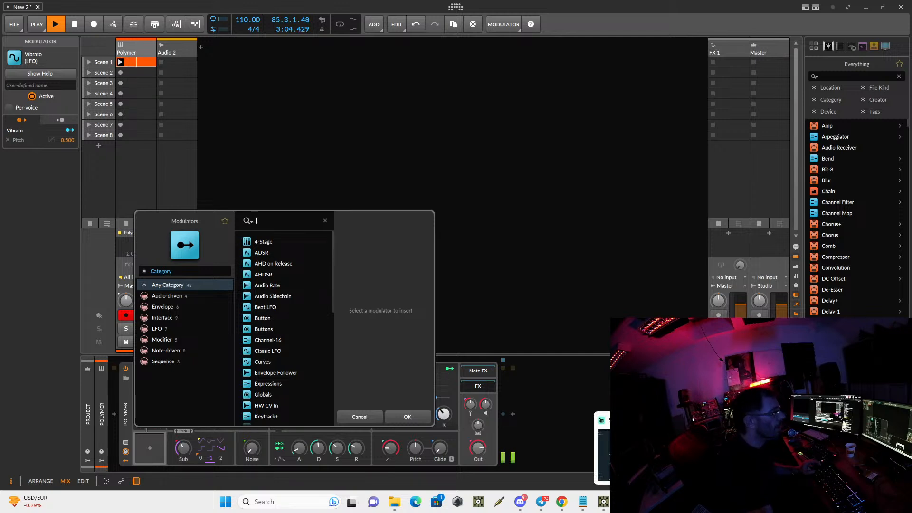
click(372, 420)
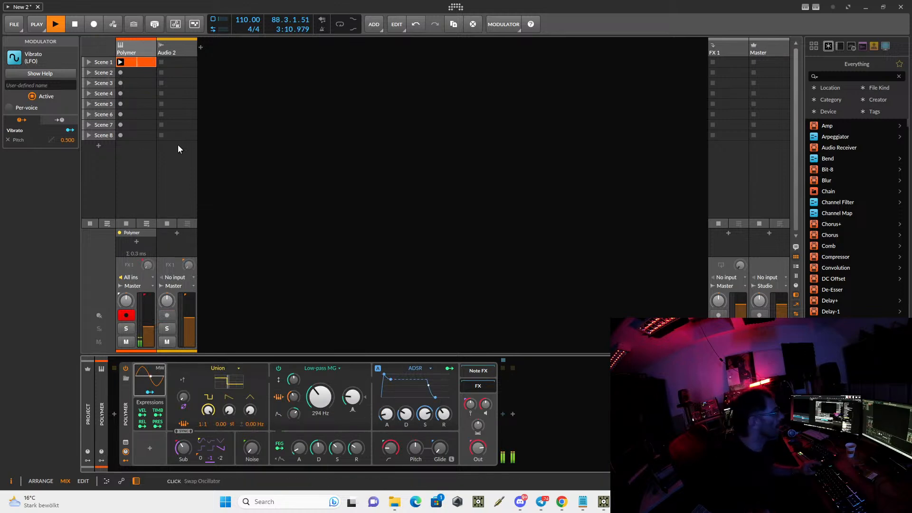
double_click(137, 63)
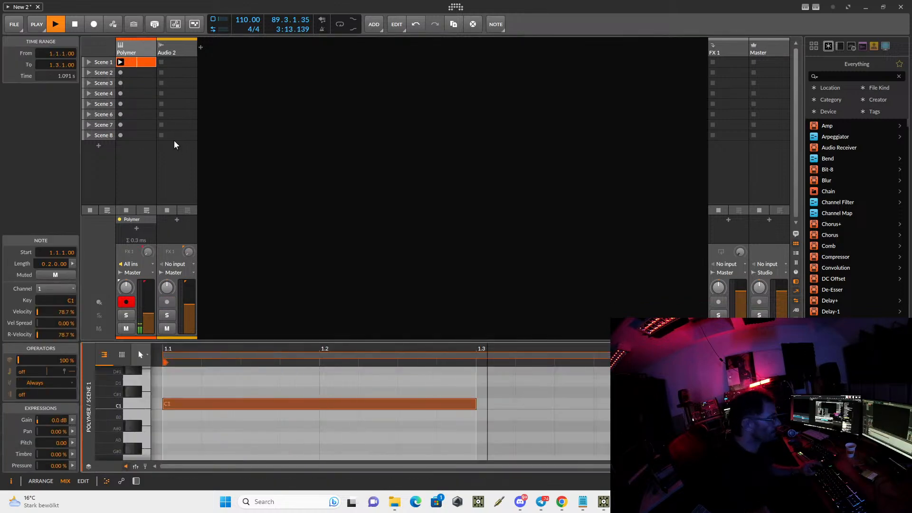
double_click(132, 47)
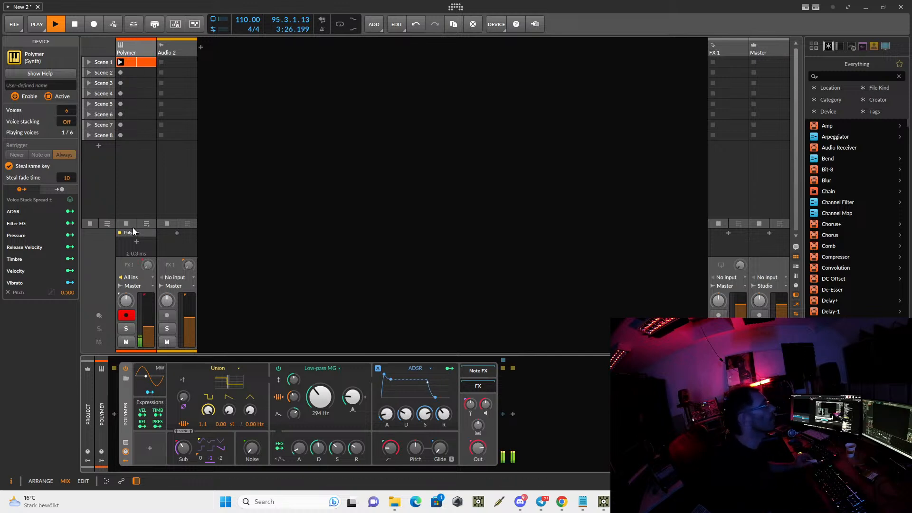
- Add a Random modulator to Polymer's empty modulator slot and expand its settings
click(147, 453)
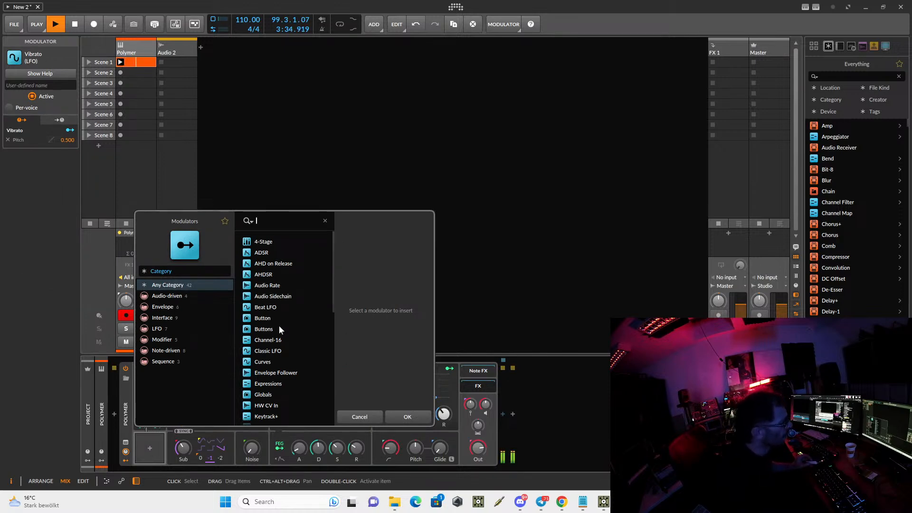
scroll(281, 366, down, 5)
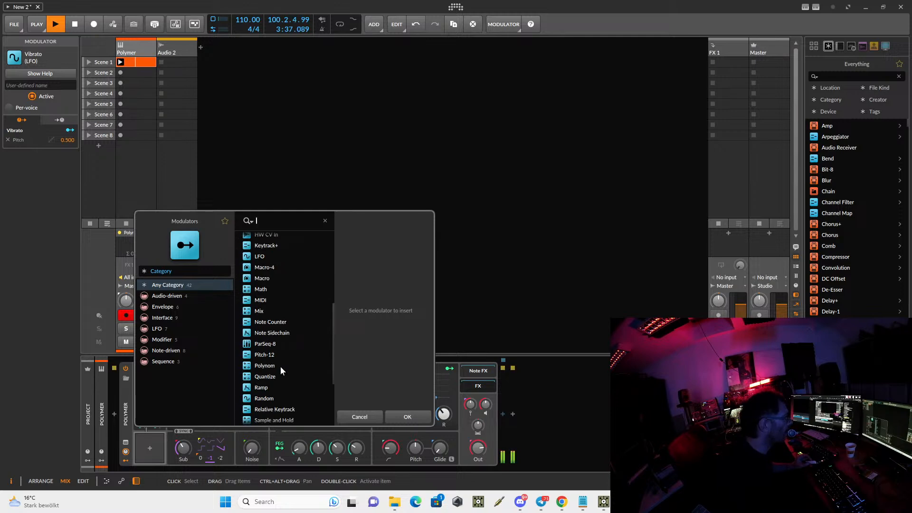
click(269, 398)
click(418, 419)
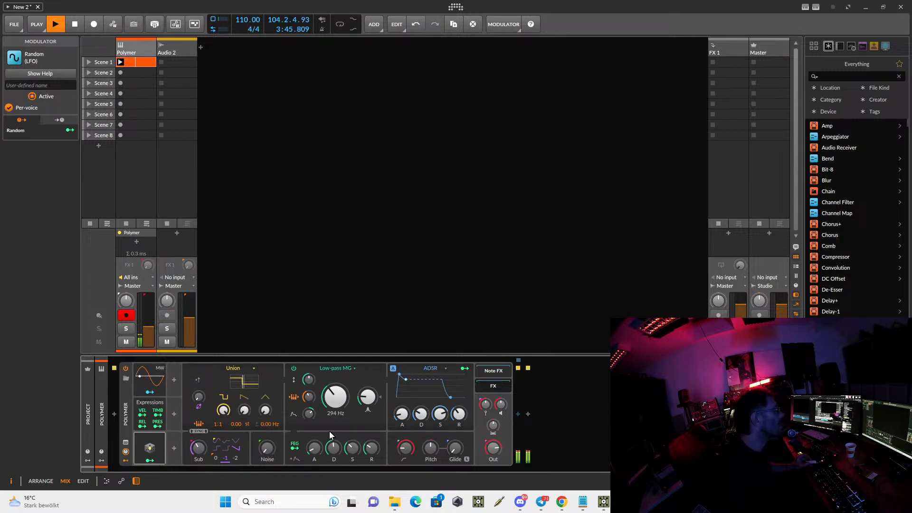
click(150, 448)
click(150, 448)
click(150, 448)
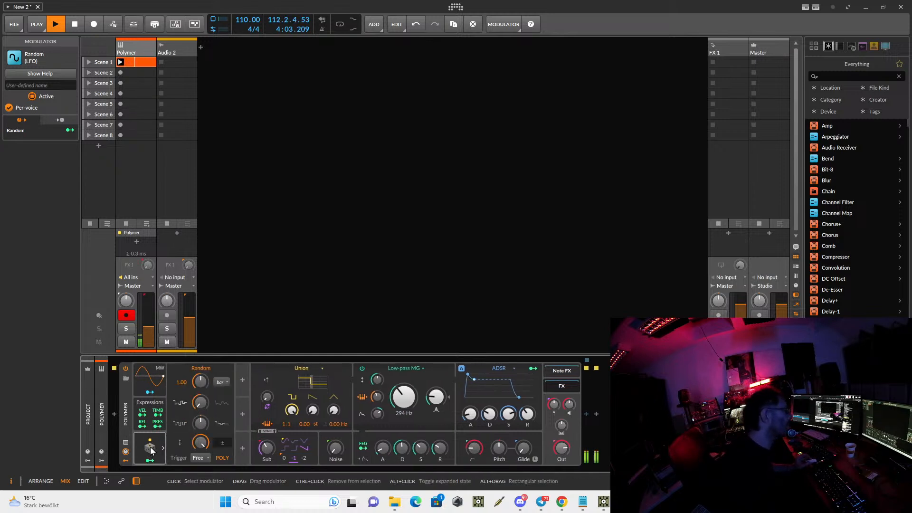
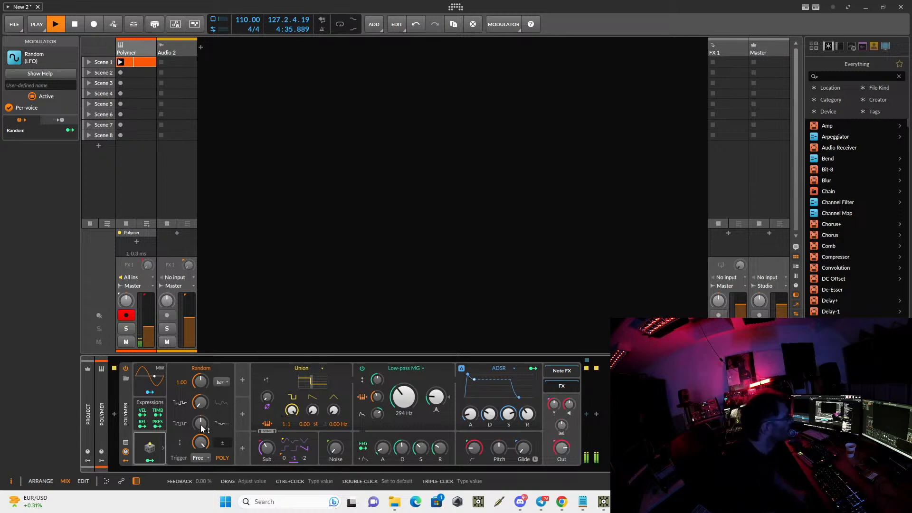
- Add an LFO modulator to Polymer in the empty slot beside the existing modulators
click(243, 380)
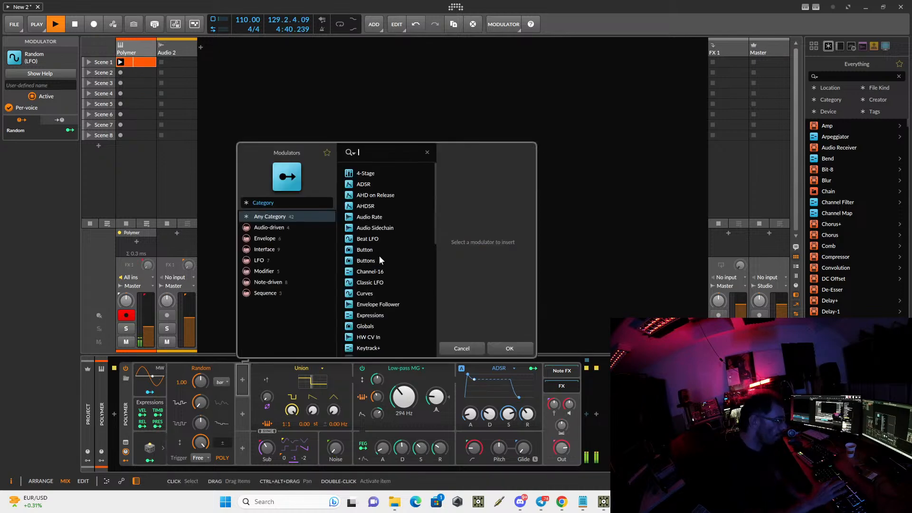
text(д)
key(BackSpace)
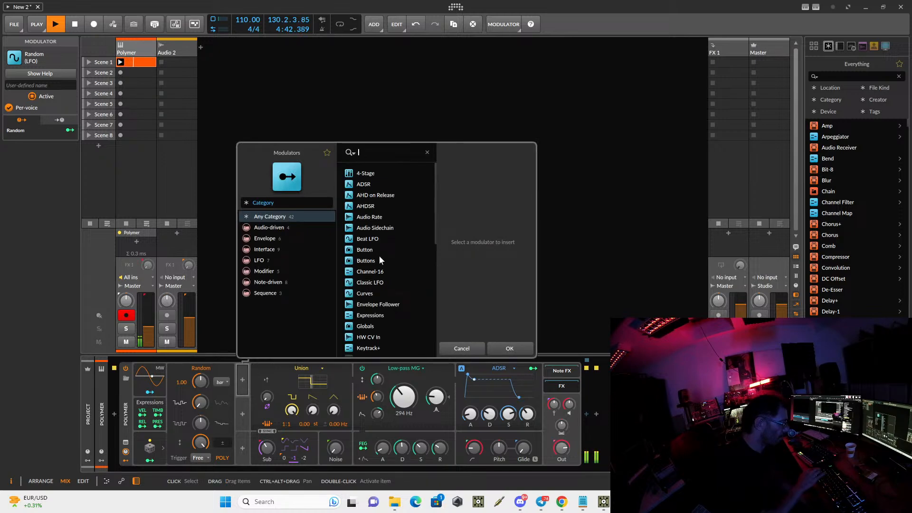
text(l)
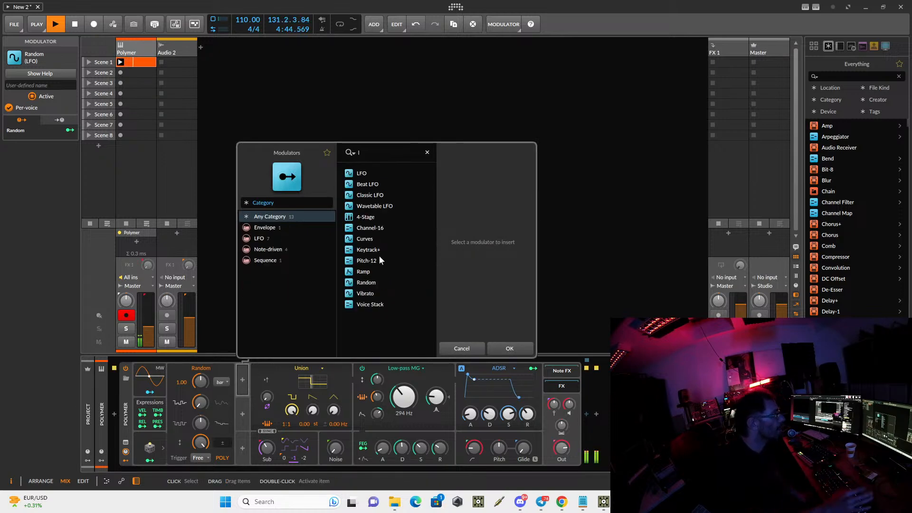
click(376, 169)
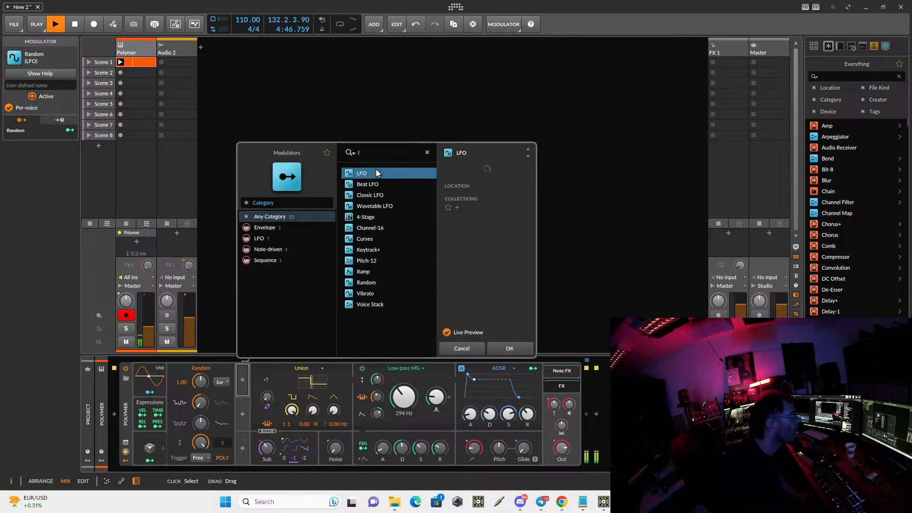
click(504, 347)
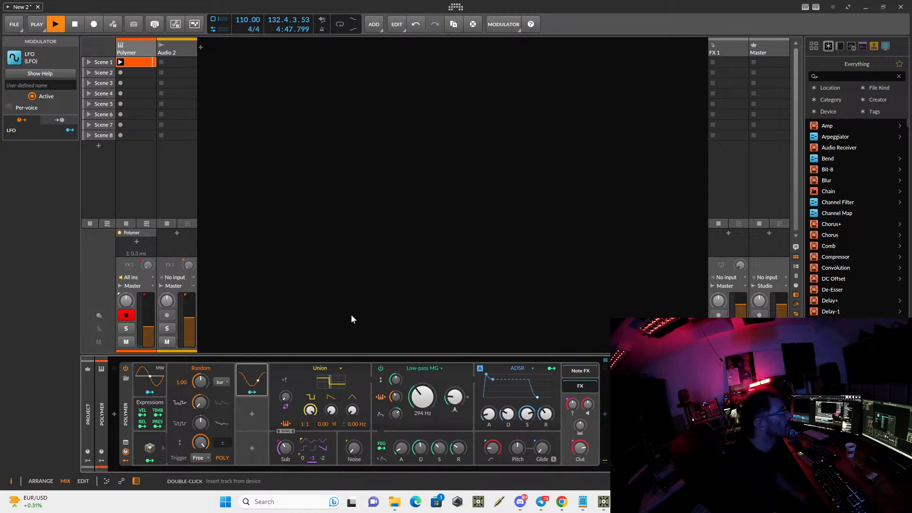
- Expand the LFO's settings, set its trigger mode to Note and raise its rate to about 2.02 Hz
click(249, 382)
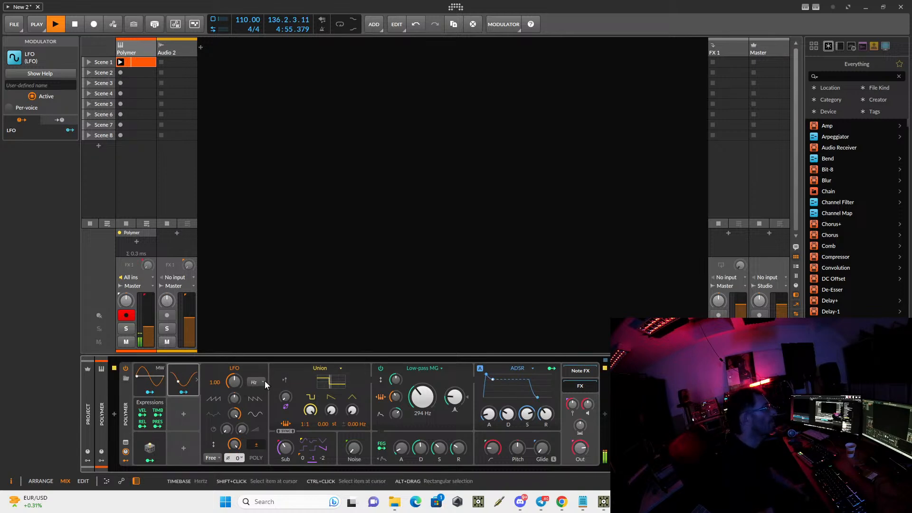
click(255, 383)
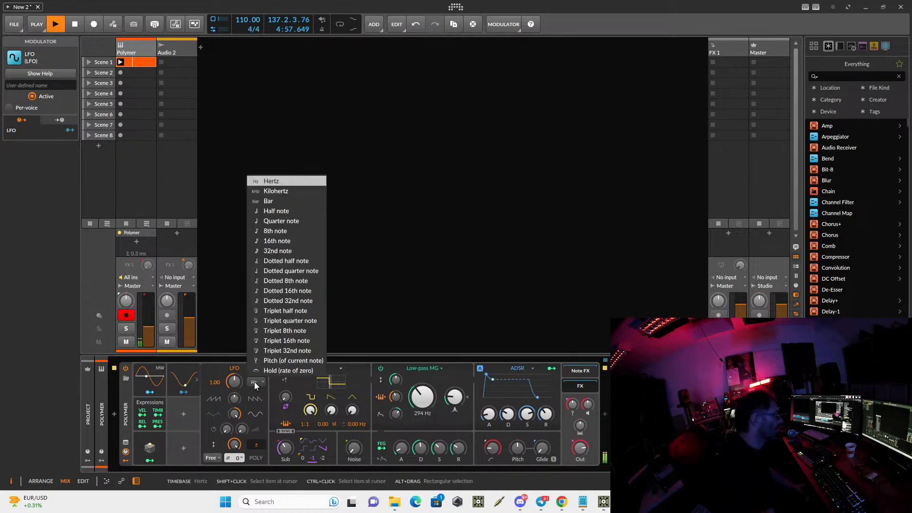
click(255, 381)
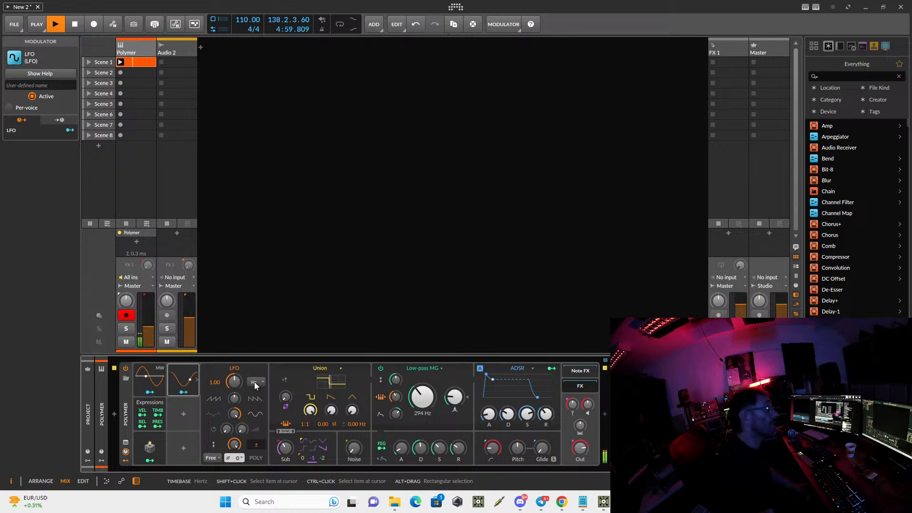
click(210, 459)
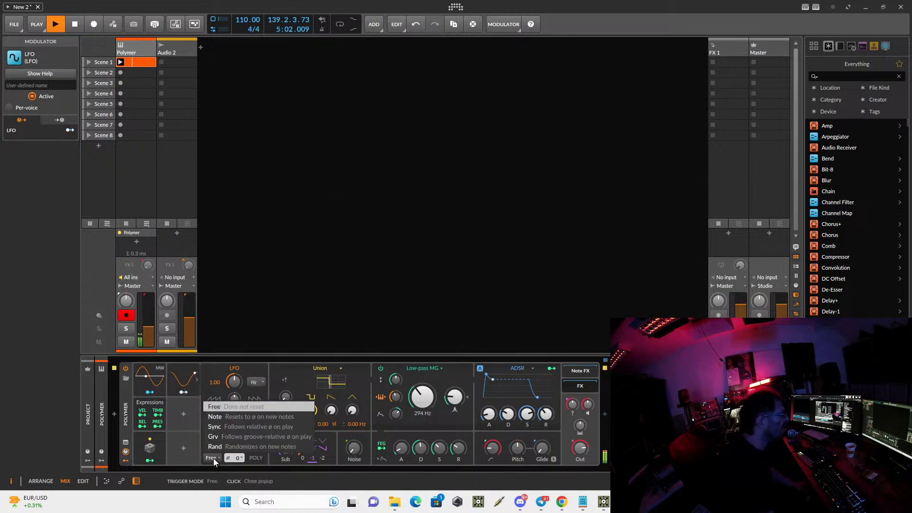
click(224, 419)
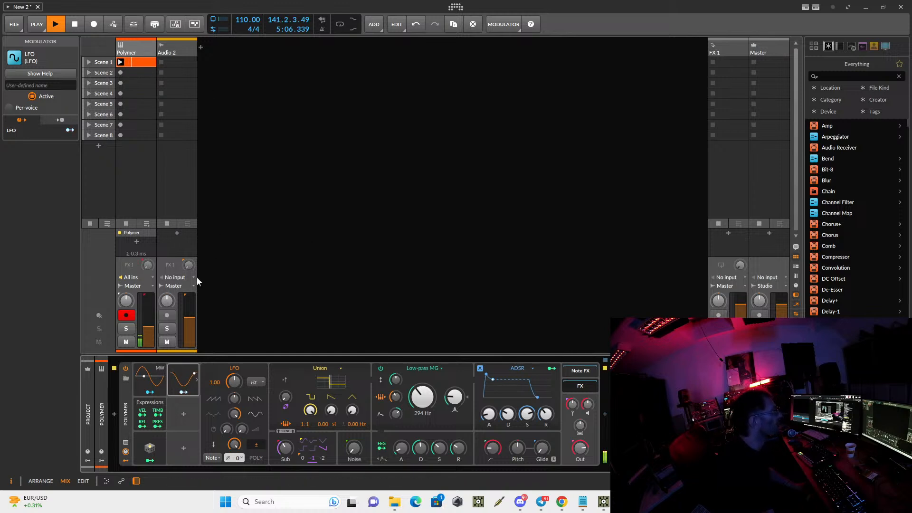
drag(233, 386, 234, 411)
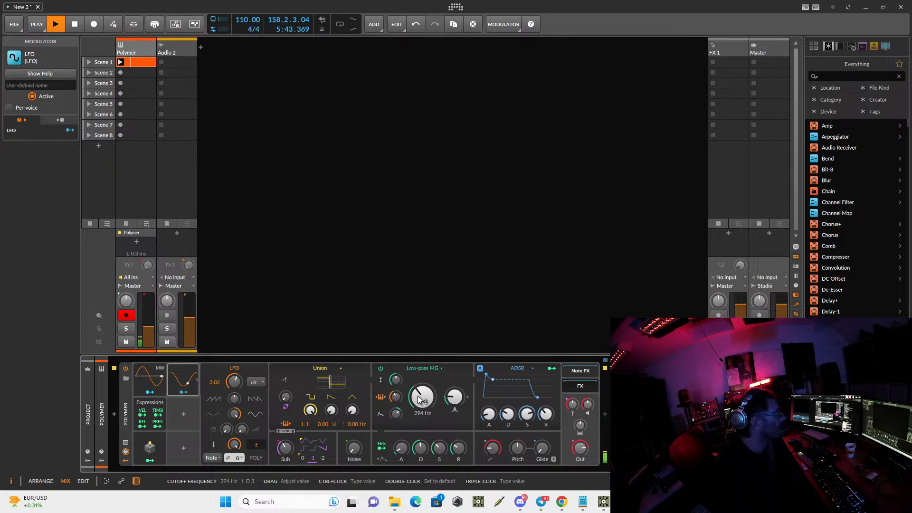
- Map the LFO to the low-pass filter's cutoff with a modulation amount of about 33.30
click(183, 392)
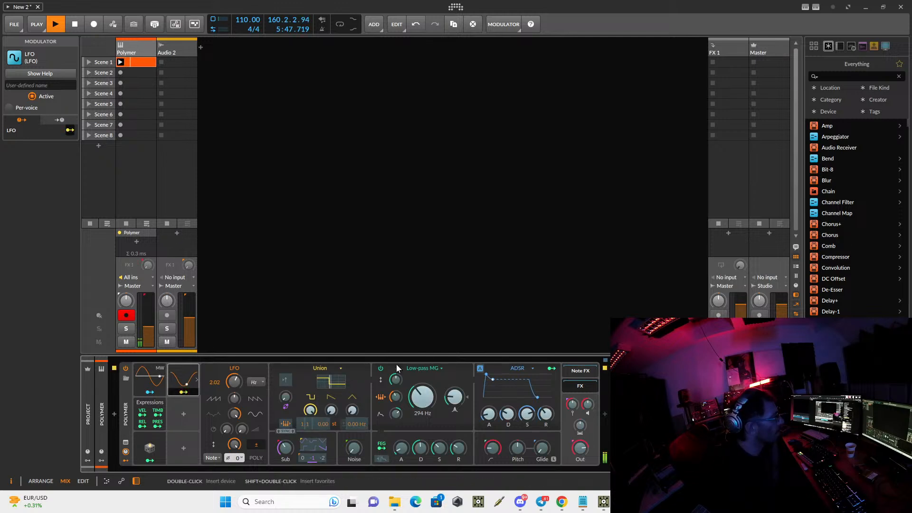
drag(420, 402, 421, 388)
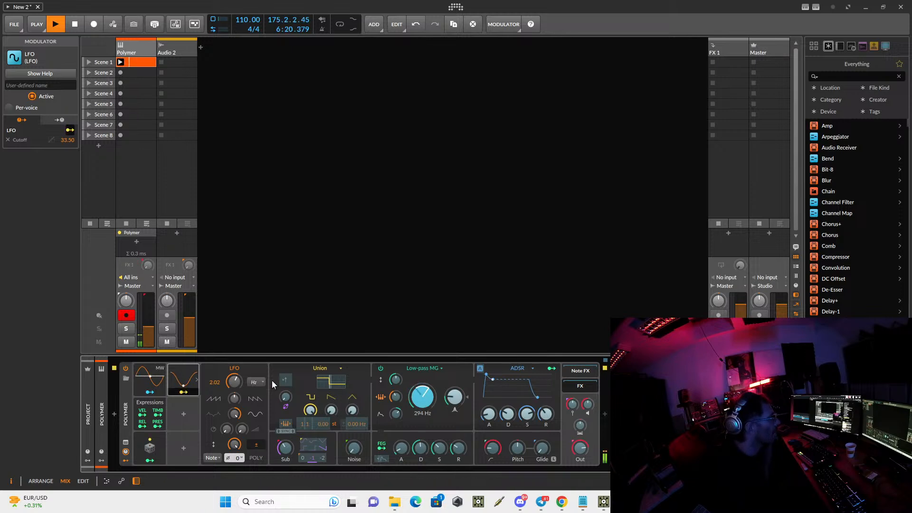
click(183, 392)
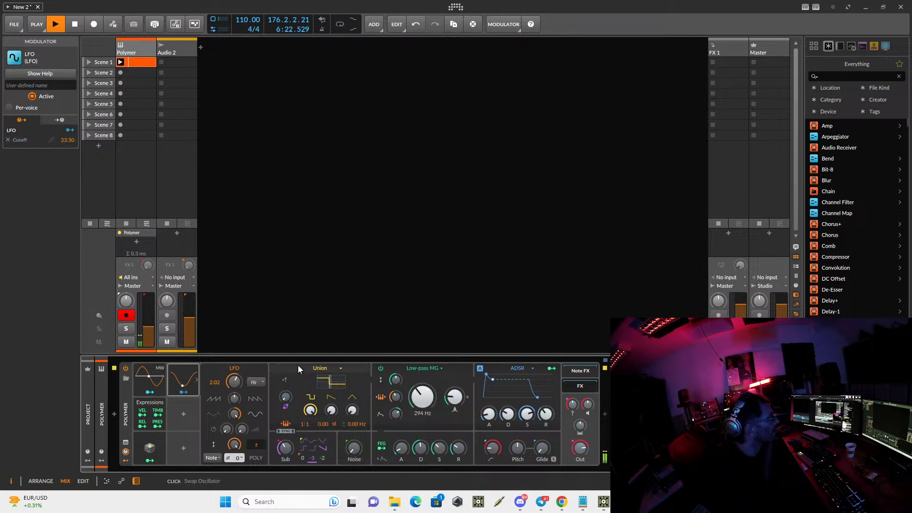
- Raise the filter cutoff to about 427 Hz and slow the LFO rate to about 1.54 Hz
mouse_move(424, 407)
mouse_down()
mouse_move(424, 387)
mouse_move(424, 437)
mouse_move(425, 377)
mouse_move(425, 395)
mouse_up()
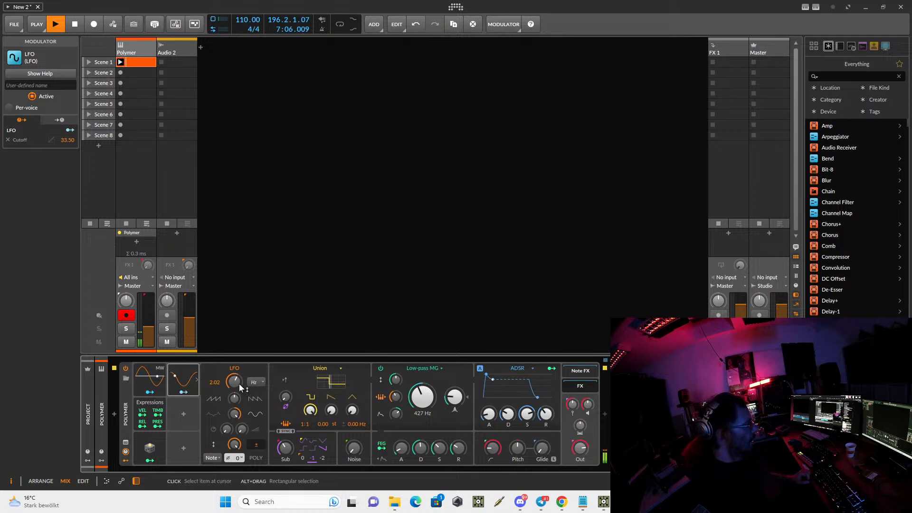
drag(237, 383, 238, 391)
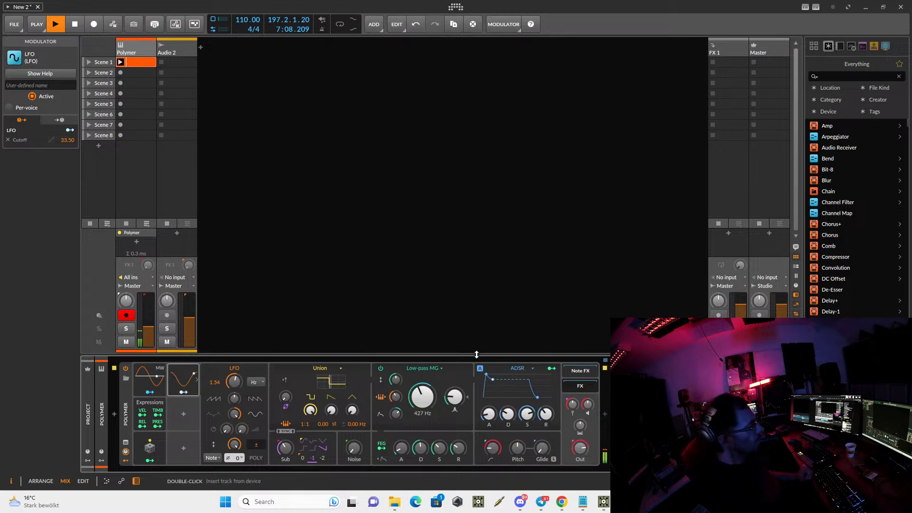
- Map the Random modulator to the filter cutoff with an amount of about 19.00, using Bar as its timebase
click(151, 460)
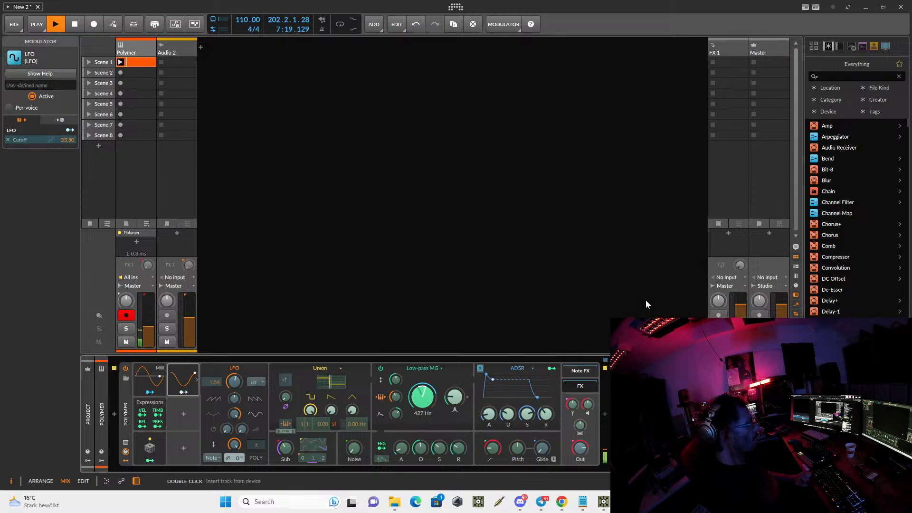
click(150, 448)
click(221, 382)
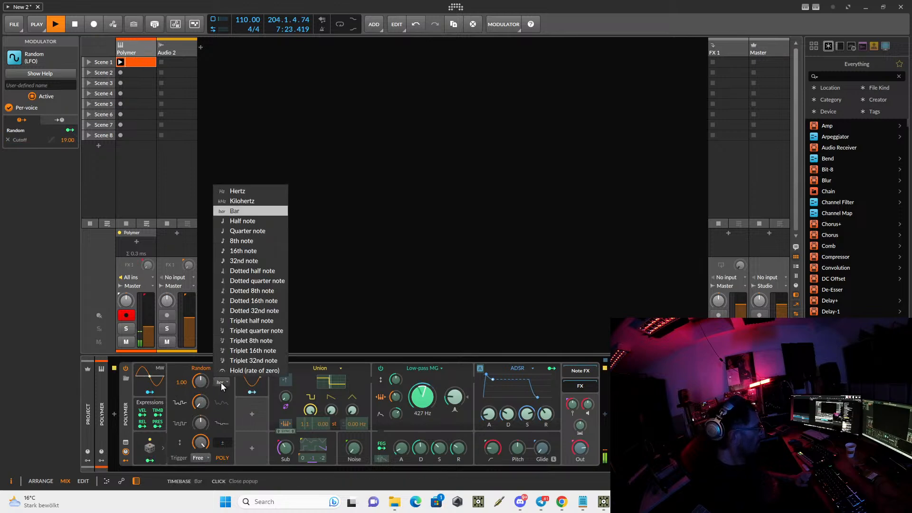
click(265, 211)
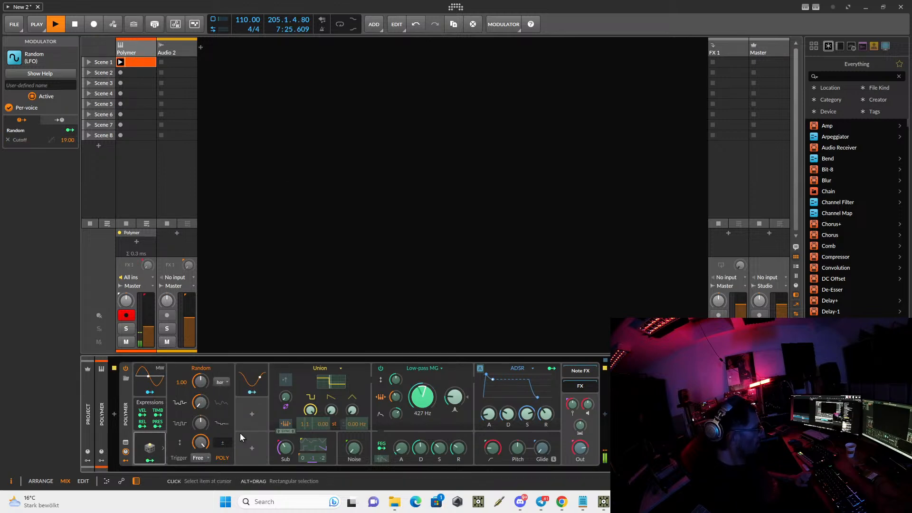
- Try the Random modulator's Sync trigger mode, set it to Note with per-voice operation off, and collapse its settings
click(199, 458)
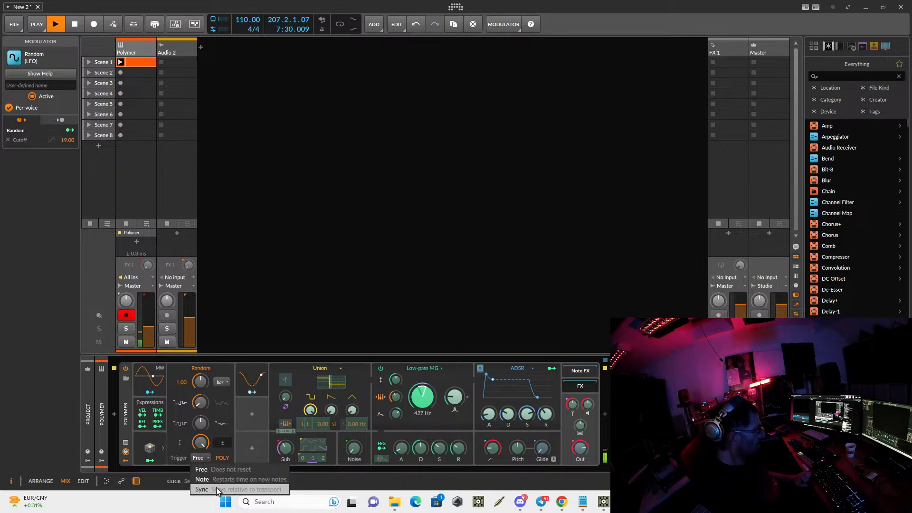
click(202, 489)
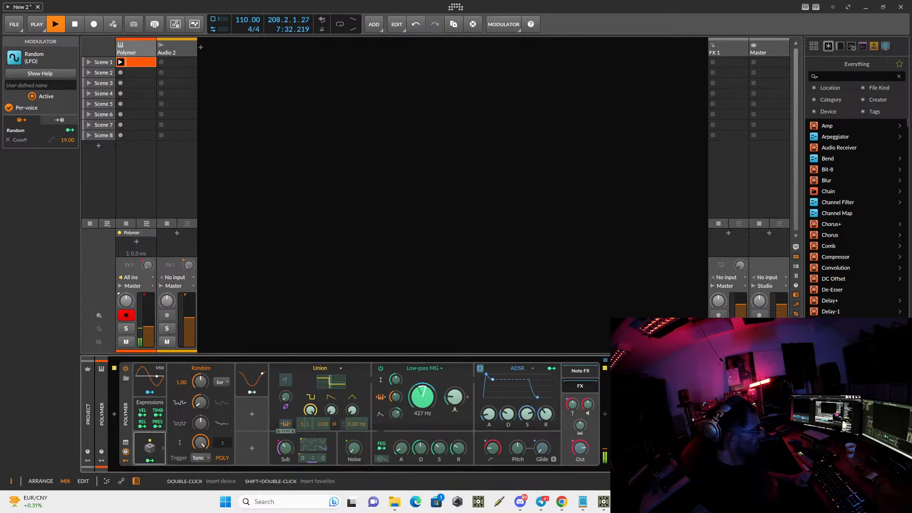
click(199, 457)
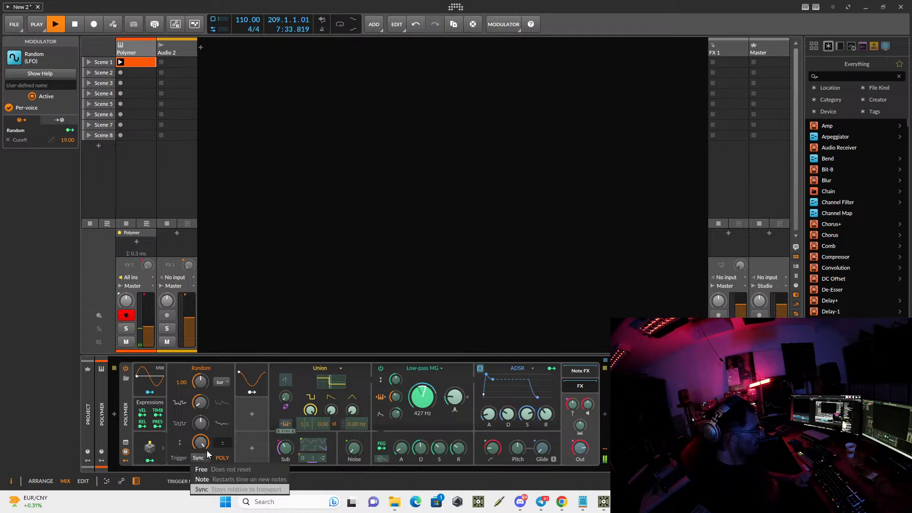
click(218, 478)
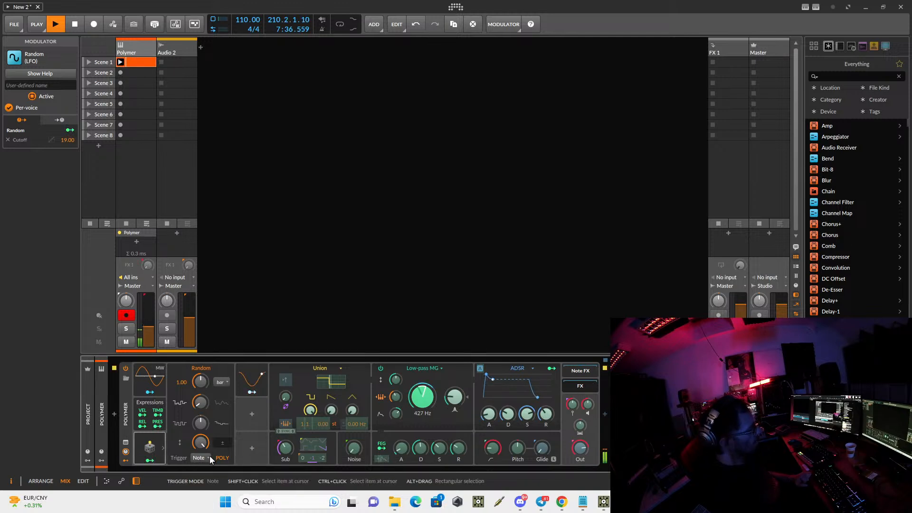
click(222, 458)
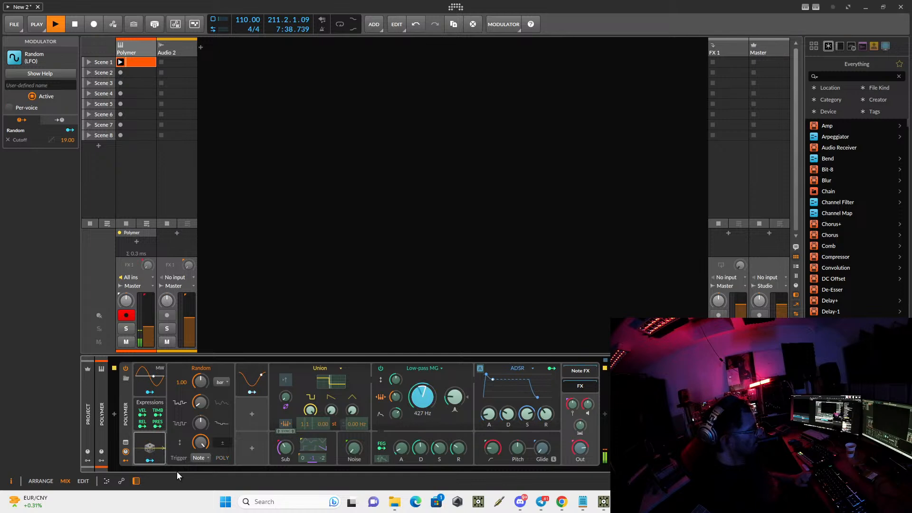
click(149, 447)
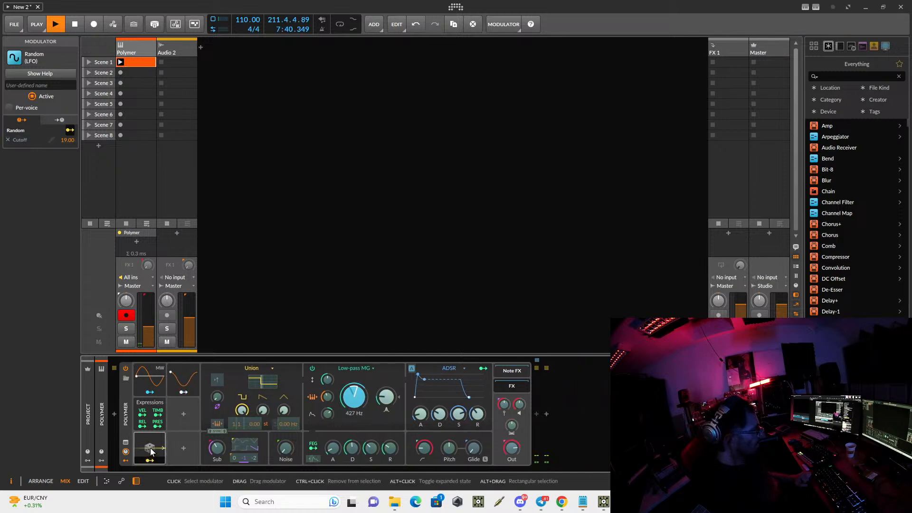
- Add a Segments modulator to the Polymer device with Bar as its timebase
click(187, 411)
click(190, 404)
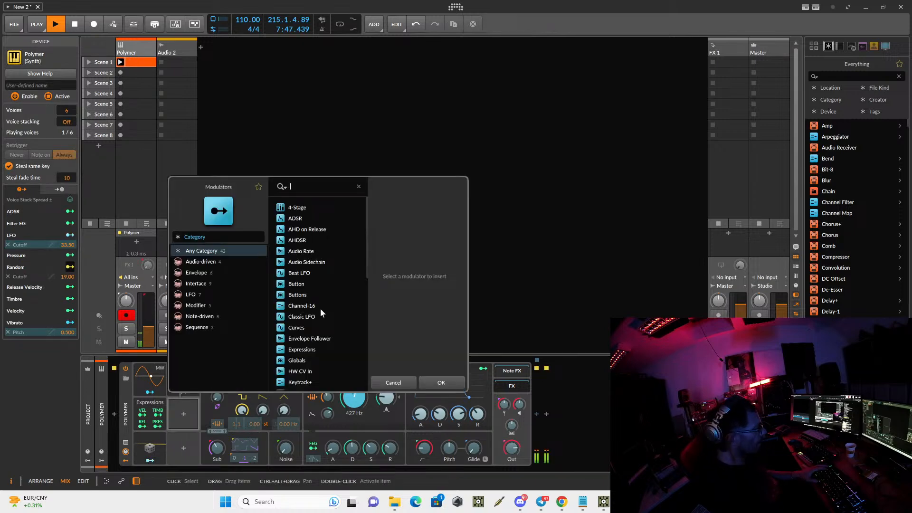
scroll(324, 319, down, 3)
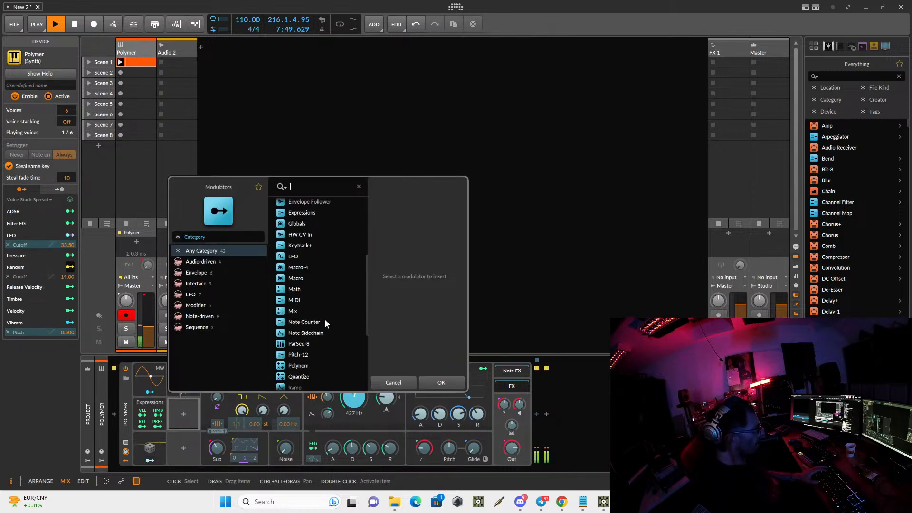
scroll(324, 319, down, 3)
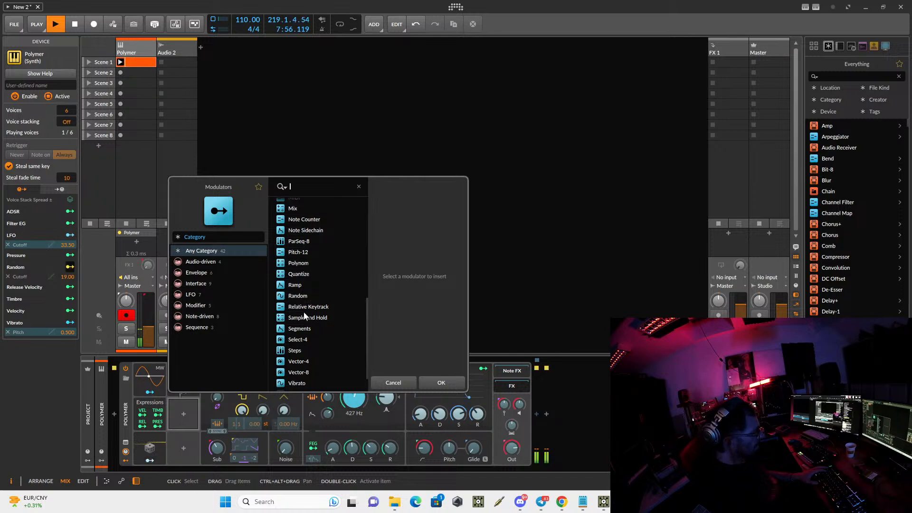
click(302, 328)
click(432, 385)
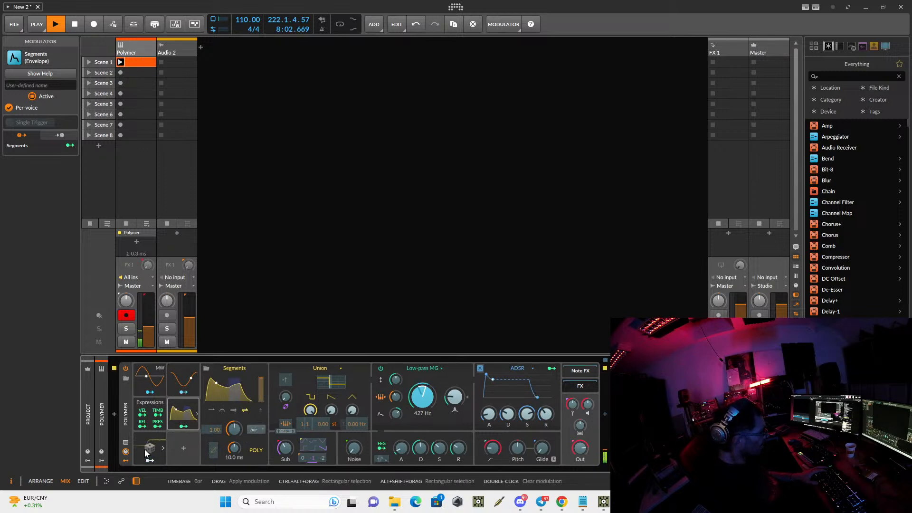
click(253, 428)
click(270, 248)
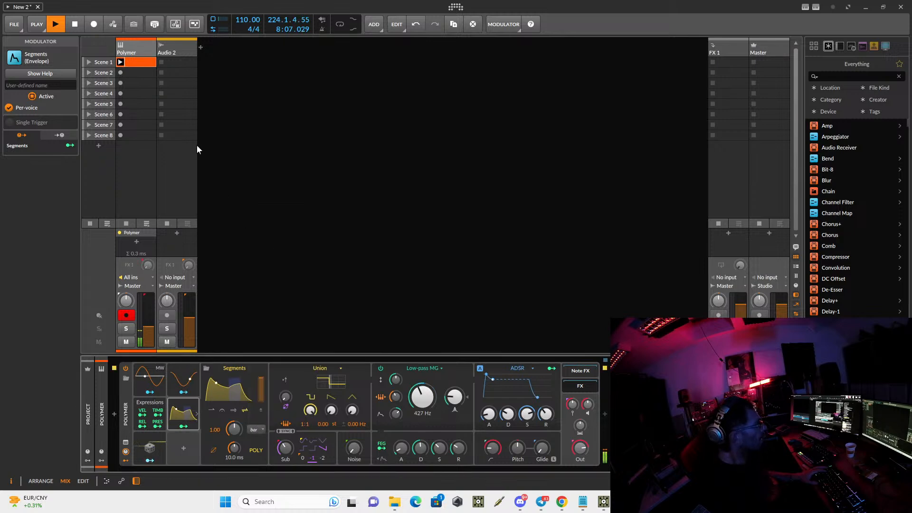
double_click(137, 62)
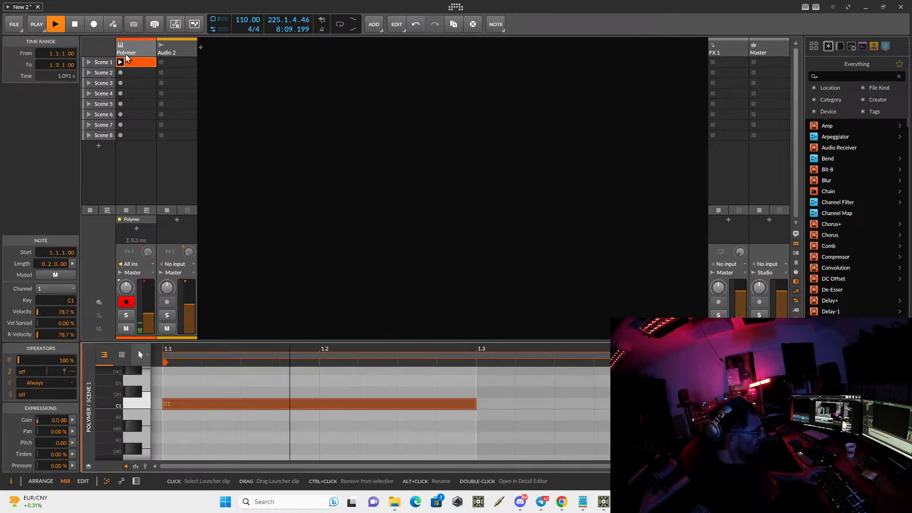
click(131, 44)
double_click(130, 43)
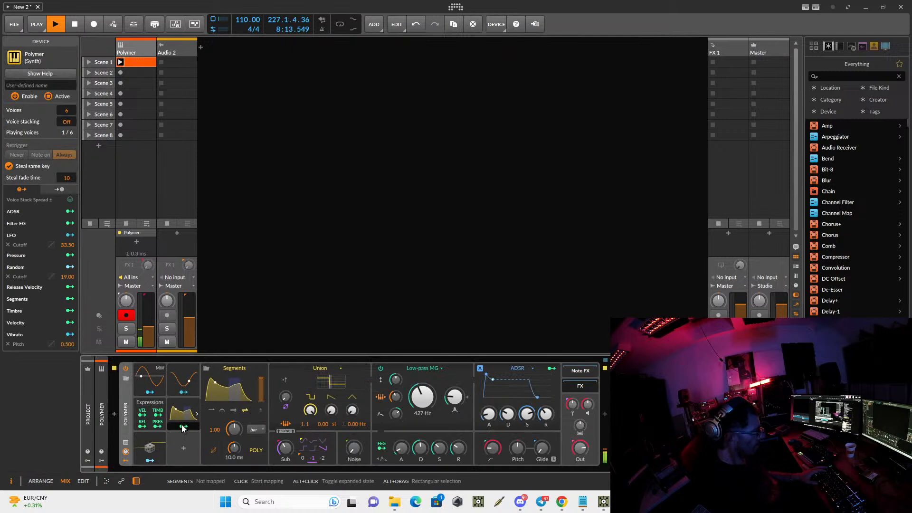
- Map Segments to the filter cutoff with an amount of about 27.50 and lower the cutoff to about 71.3 Hz
click(182, 428)
drag(428, 409, 431, 401)
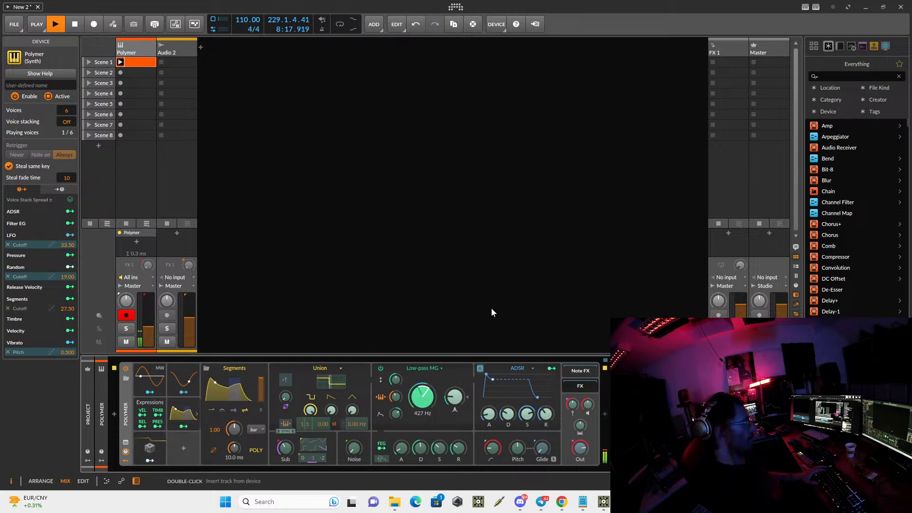
click(185, 426)
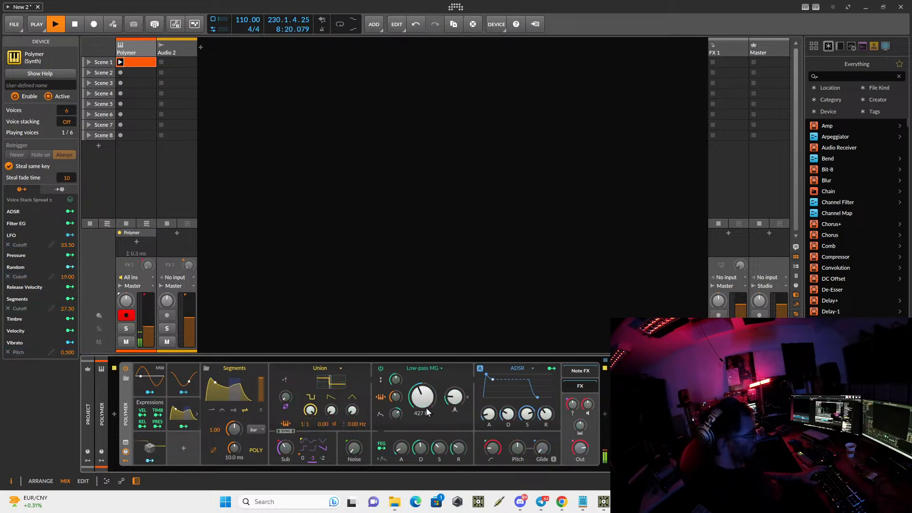
drag(426, 408, 426, 440)
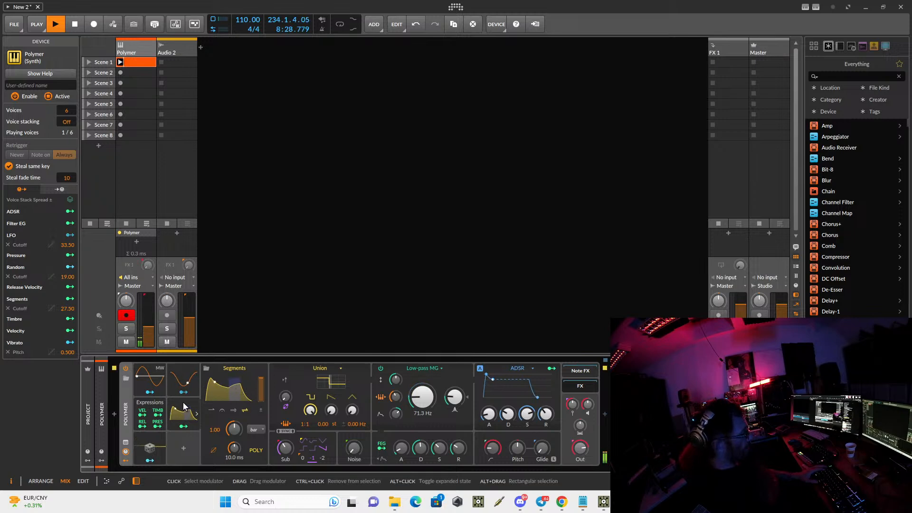
- Map the Random modulator to the LFO's rate with an amount of about +2.660
click(185, 383)
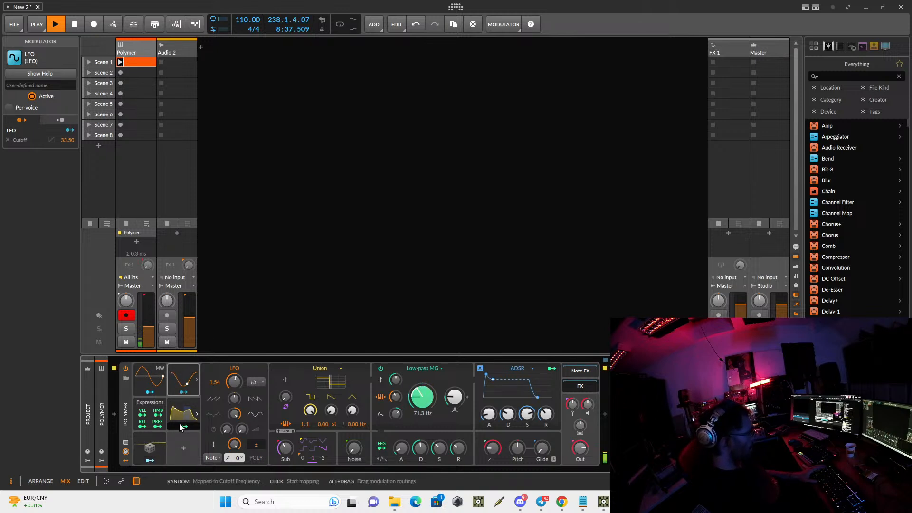
click(152, 461)
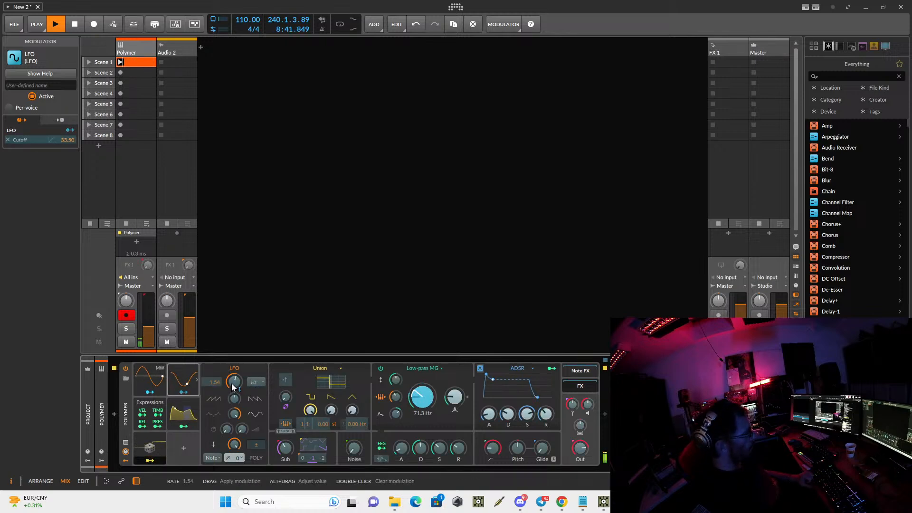
drag(233, 388, 233, 380)
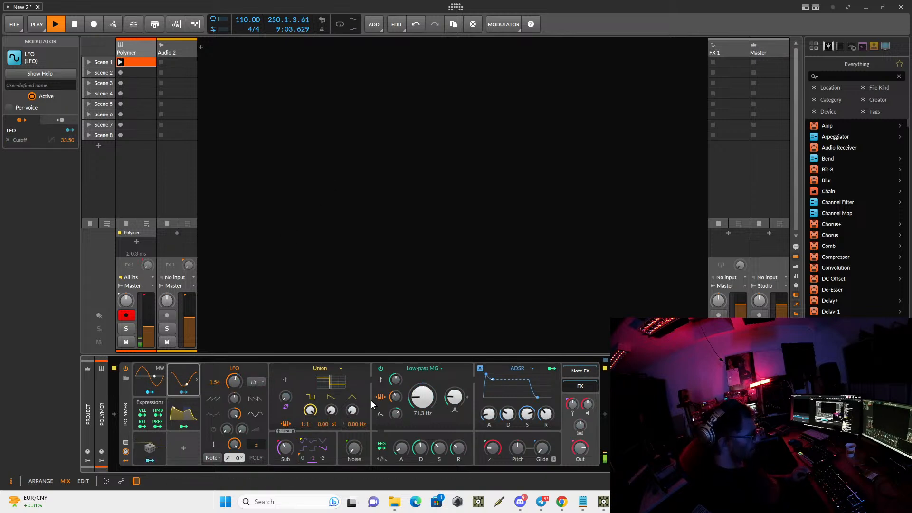
- Review the modulation routings on the filter cutoff and the list of Polymer's remote control pages
right_click(416, 400)
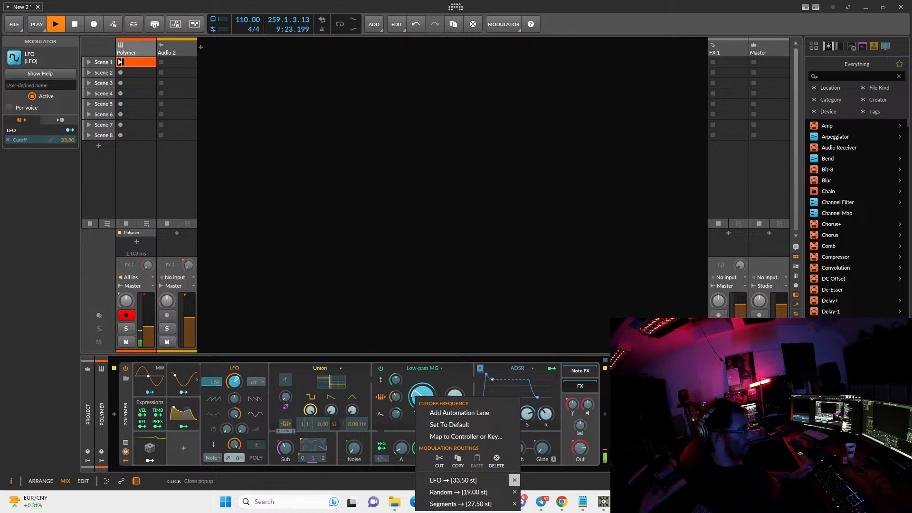
key(Escape)
click(126, 452)
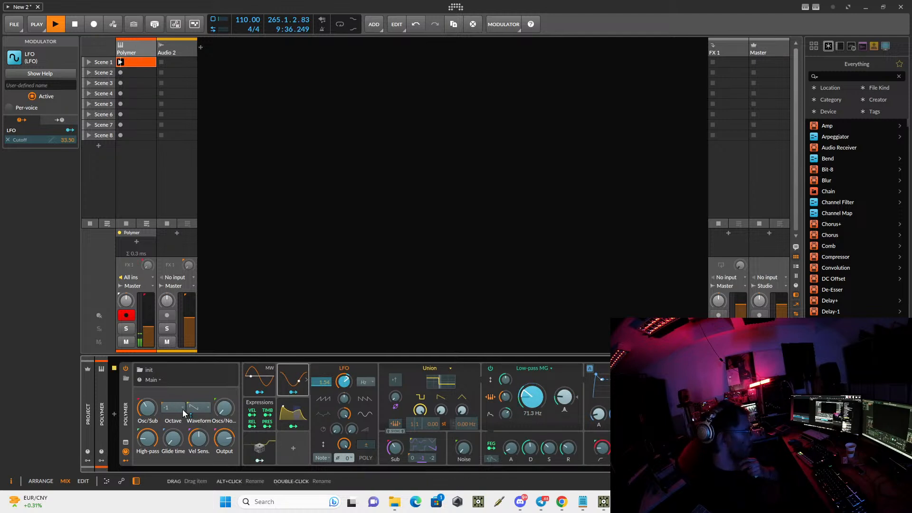
click(159, 378)
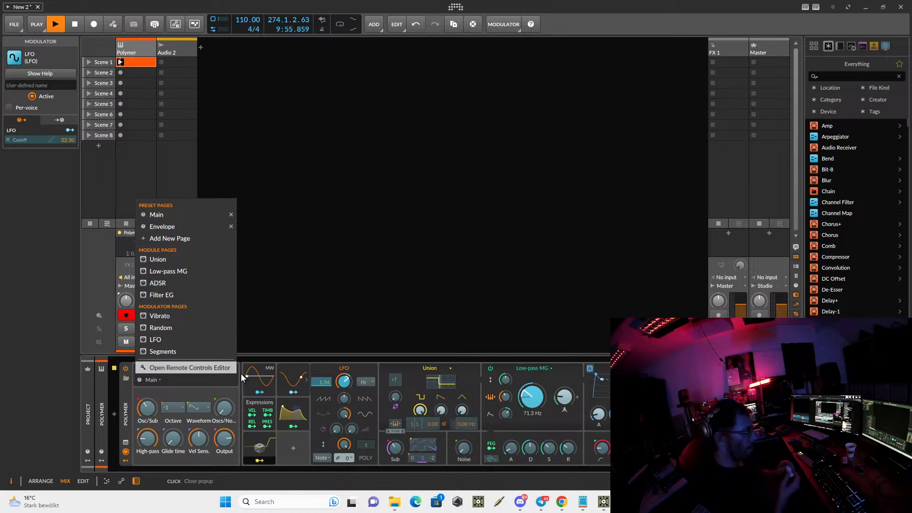
click(390, 363)
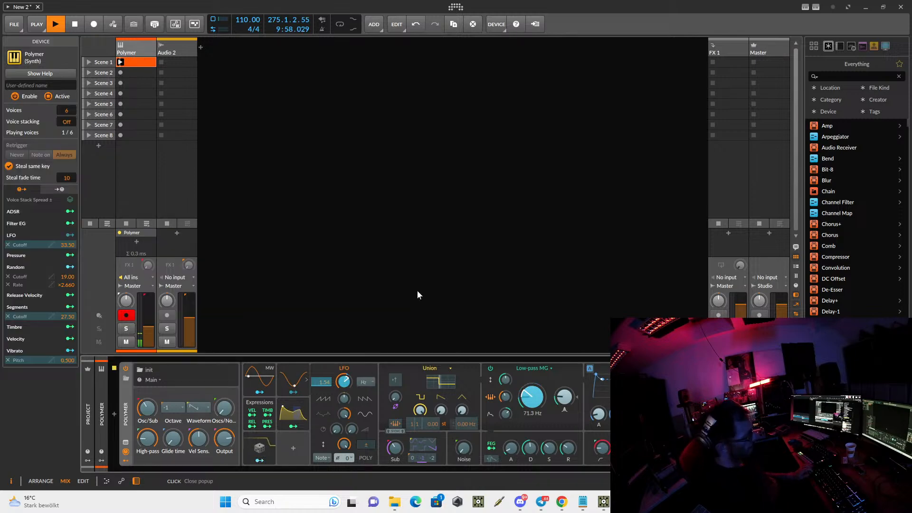
- Open the Scene 1 clip's notes and briefly show the signal-flow sketch in Paint before returning to Bitwig Studio
double_click(143, 61)
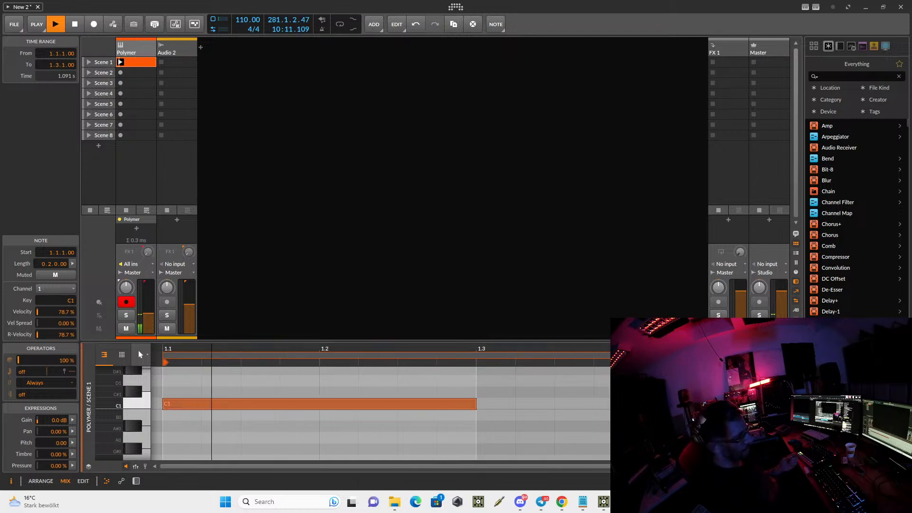
key(ctrl+shift+Escape)
key(alt+Tab)
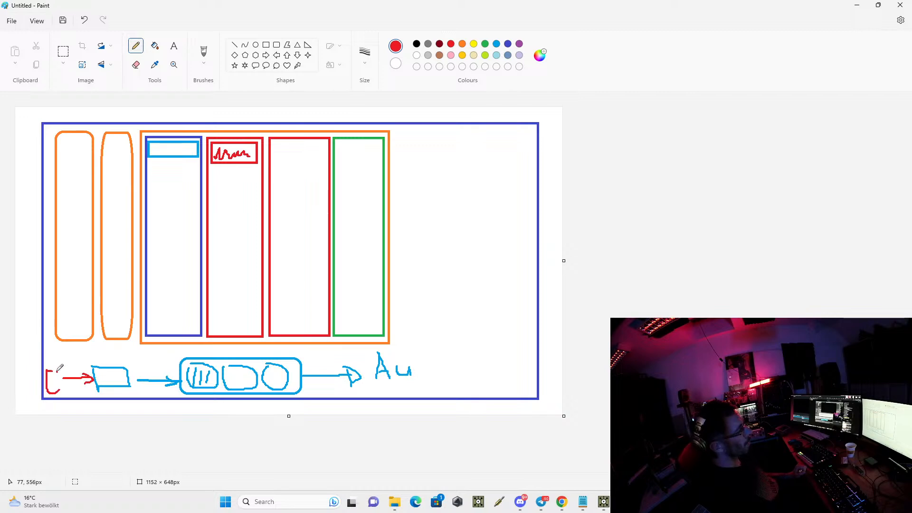
click(856, 7)
click(67, 193)
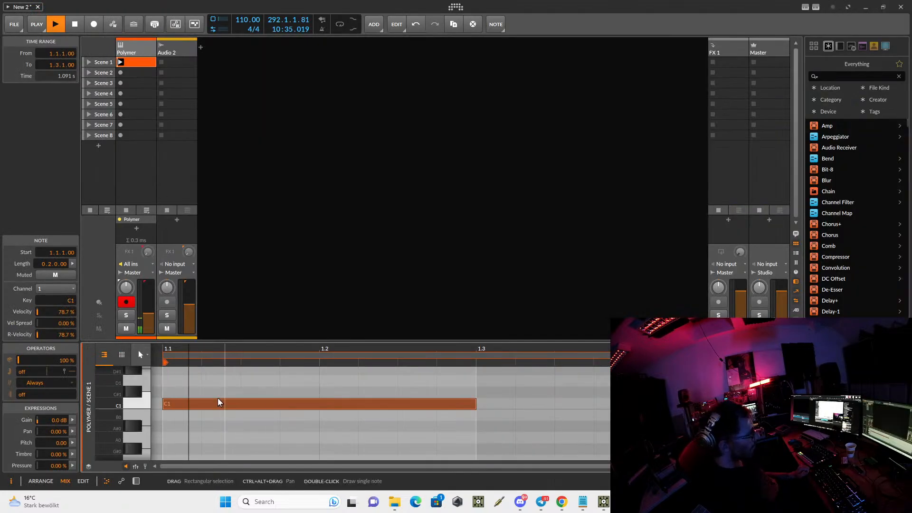
- Delete the C1 note and redraw it at the start of the clip
double_click(206, 404)
click(174, 404)
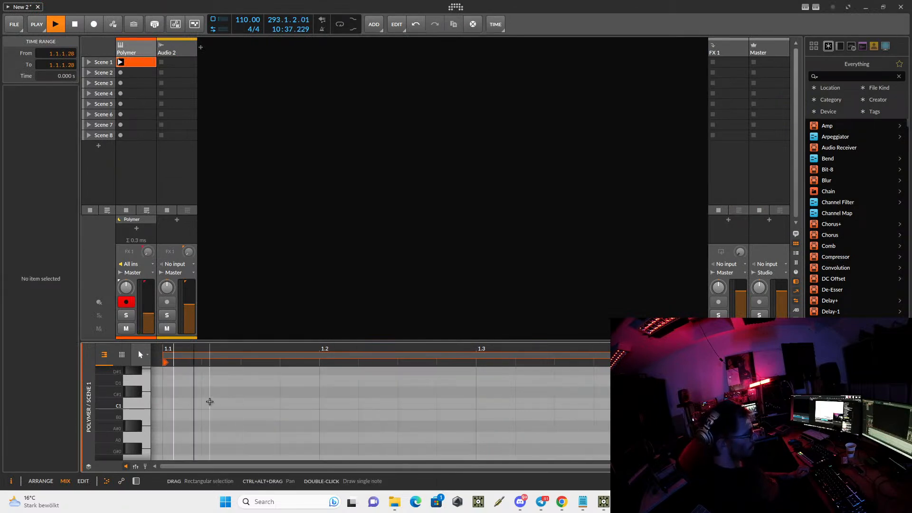
double_click(206, 403)
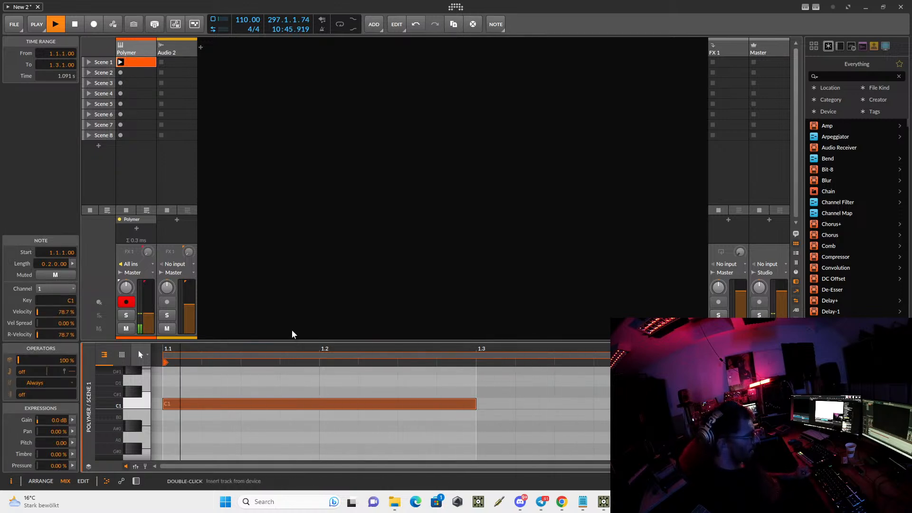
- Enlarge the note editor, show the velocity lane, and give the C1 note 69.9% velocity with a 51.0% velocity spread
drag(300, 341, 298, 262)
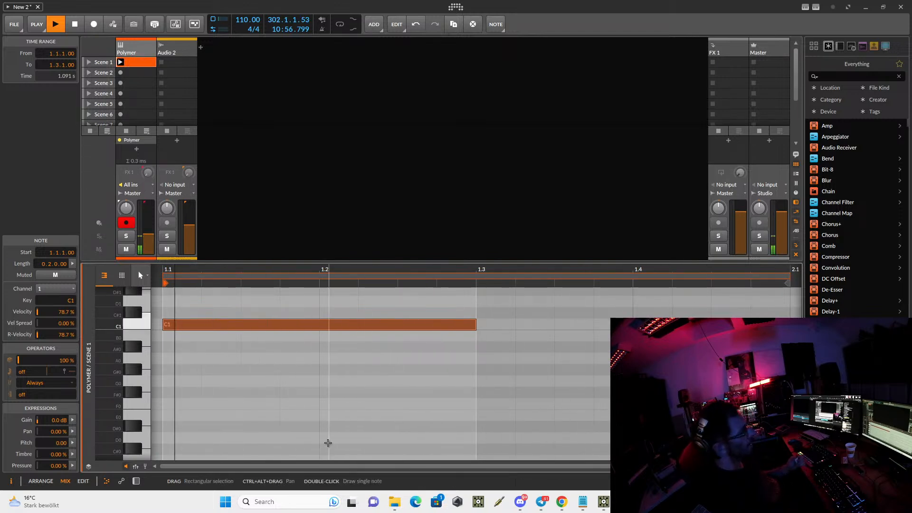
click(145, 466)
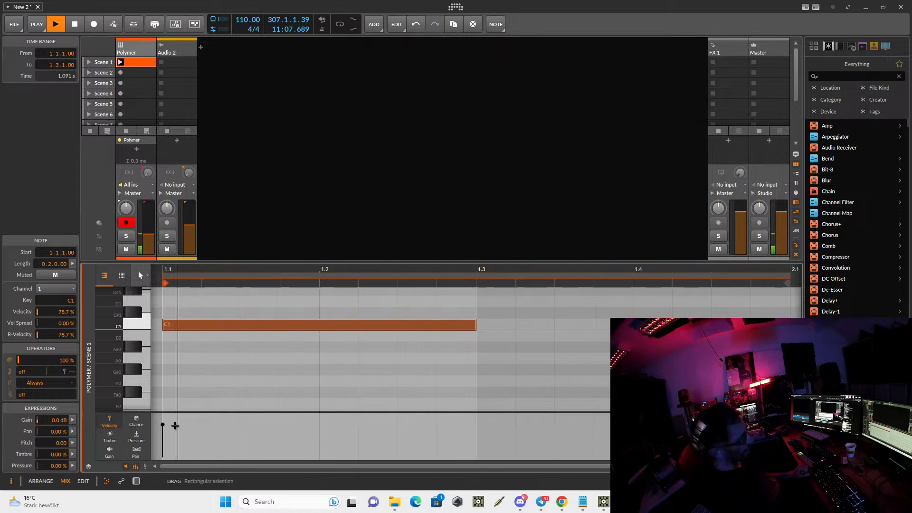
mouse_move(161, 433)
mouse_down()
mouse_move(162, 418)
mouse_move(163, 435)
mouse_move(175, 429)
mouse_move(179, 437)
mouse_move(177, 428)
mouse_up()
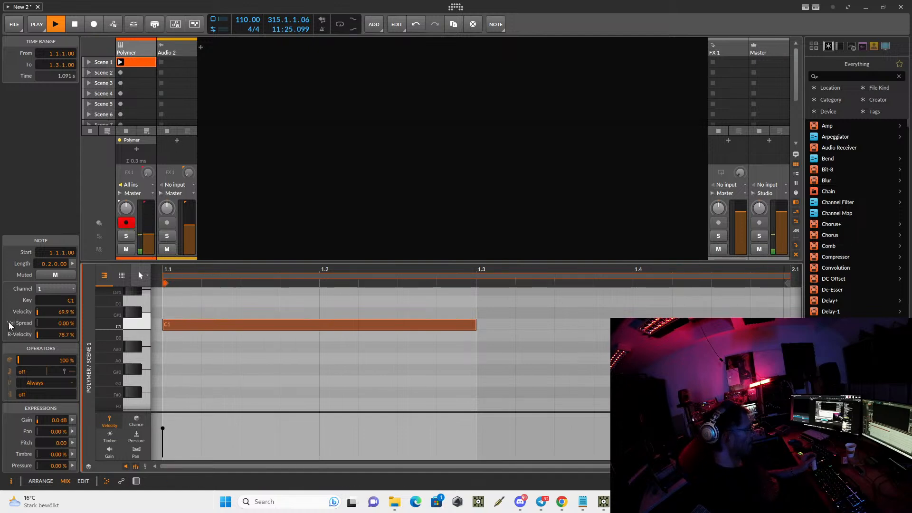
mouse_move(55, 323)
mouse_down()
mouse_move(54, 315)
mouse_move(55, 328)
mouse_up()
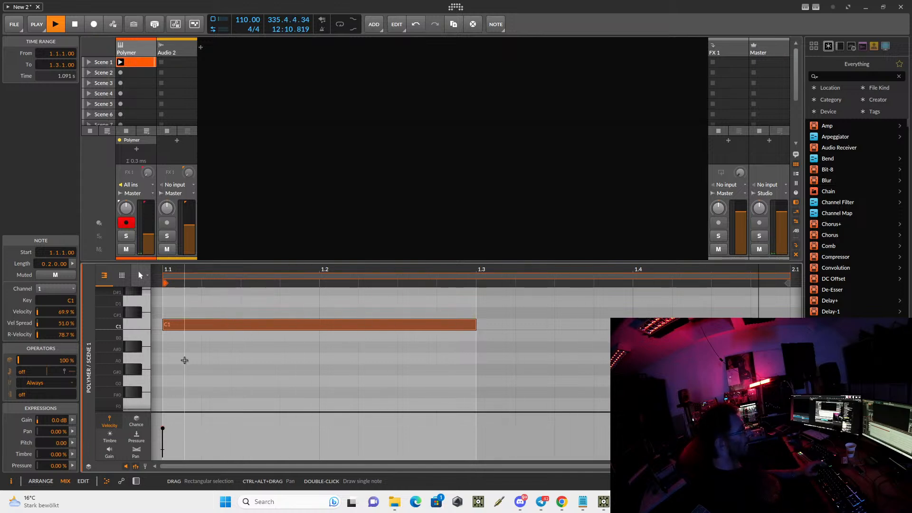
drag(148, 234, 149, 234)
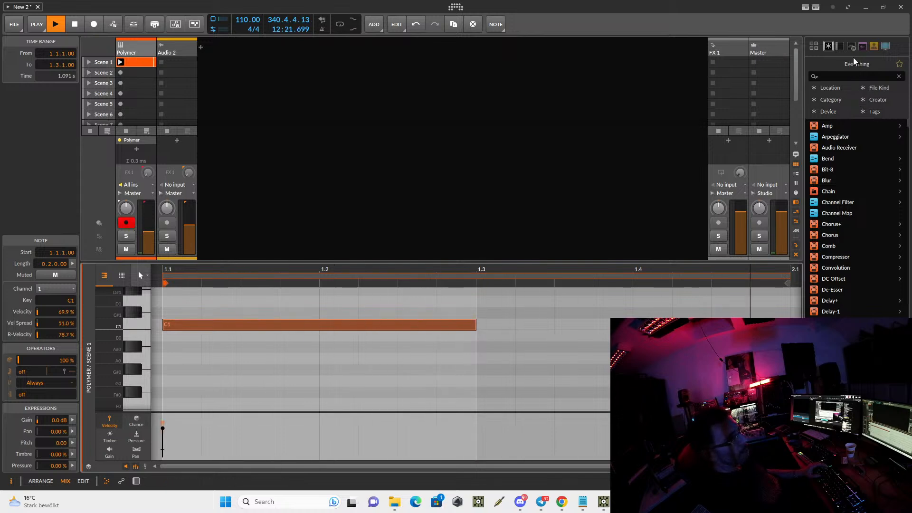
- Browse the samples in a widened browser and filter them by the Drum Loop category
click(863, 46)
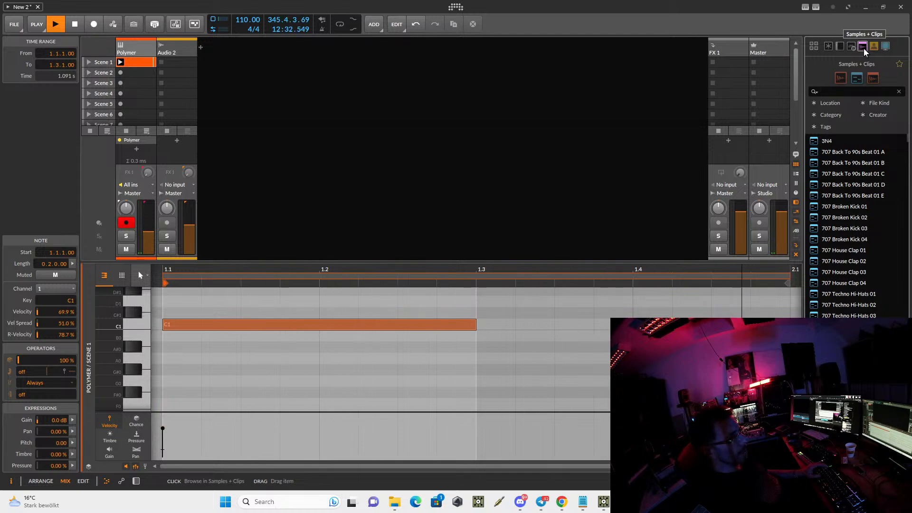
click(841, 78)
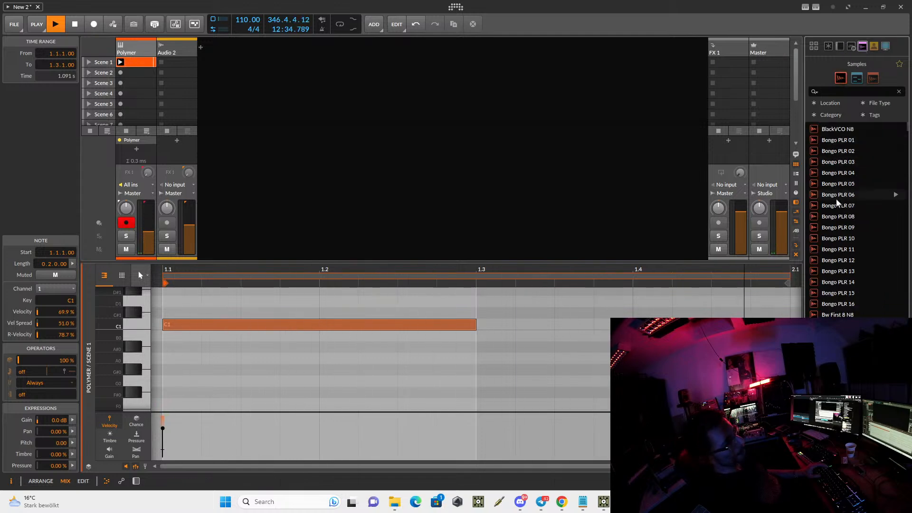
scroll(853, 314, down, 15)
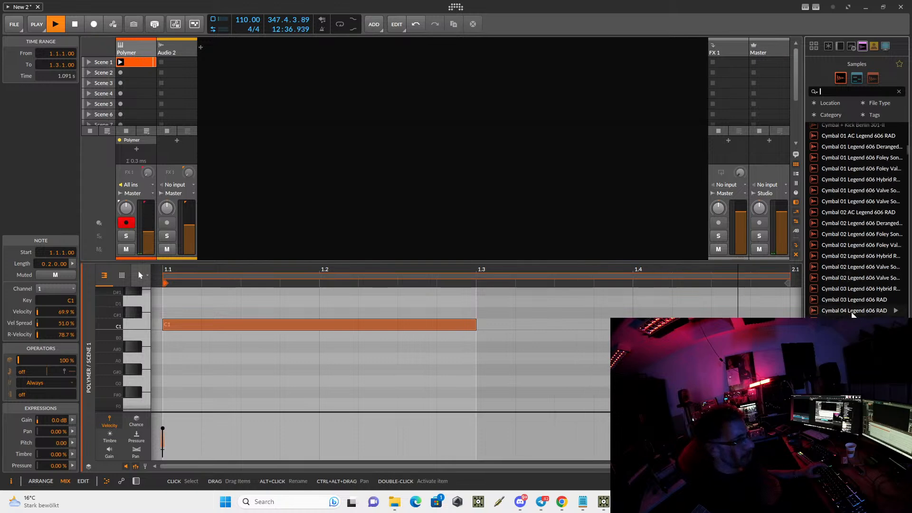
scroll(853, 314, up, 10)
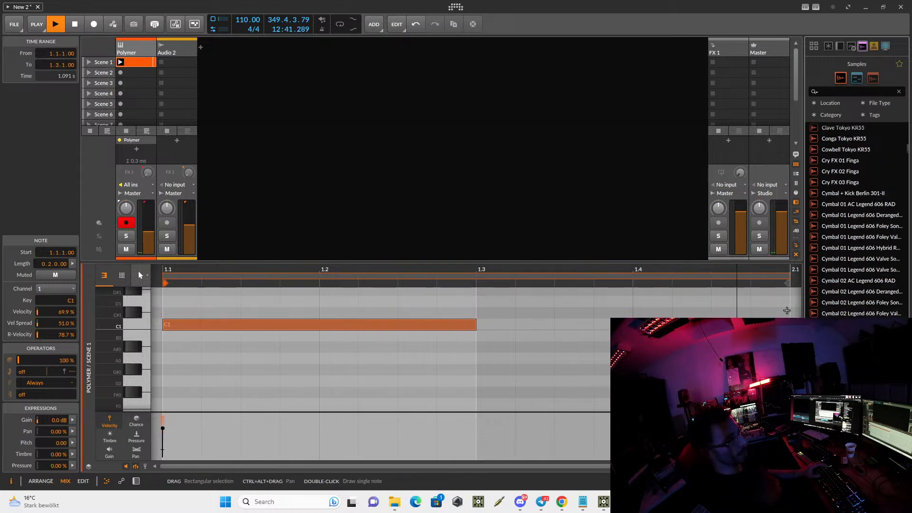
drag(803, 311, 760, 310)
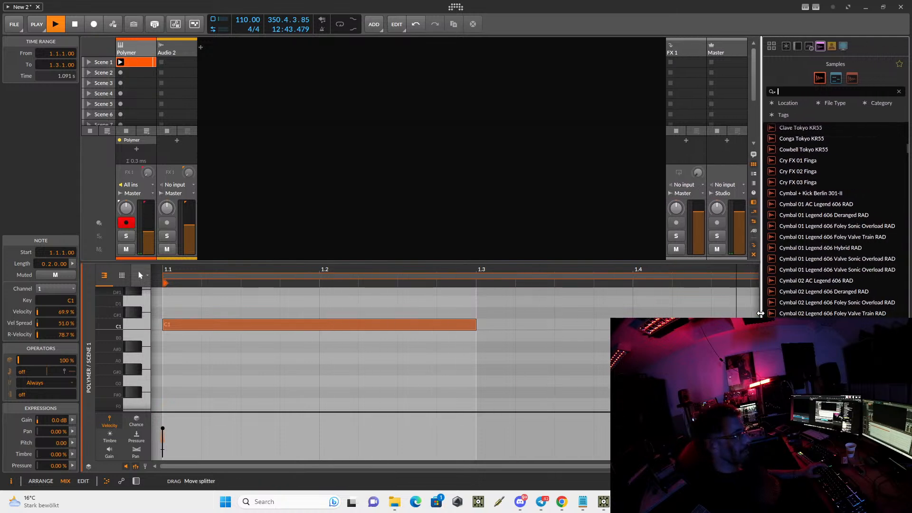
key(ctrl+f)
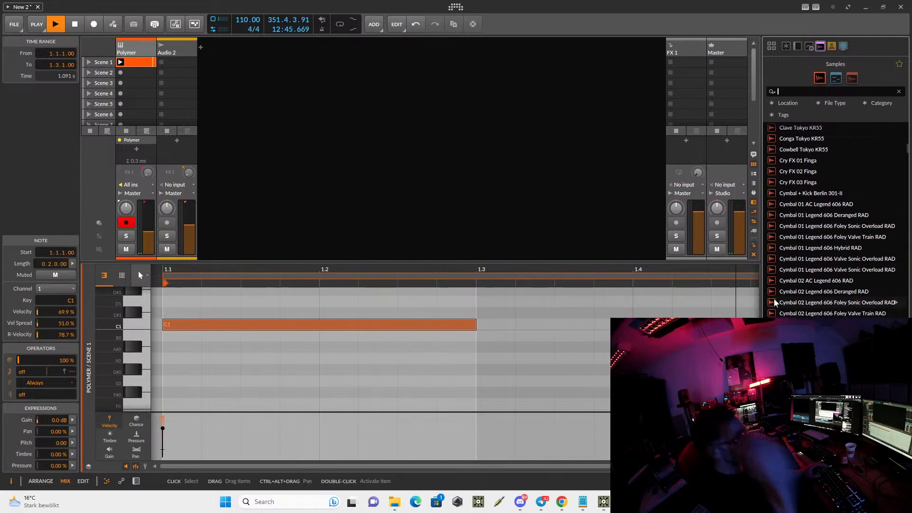
click(785, 115)
click(873, 104)
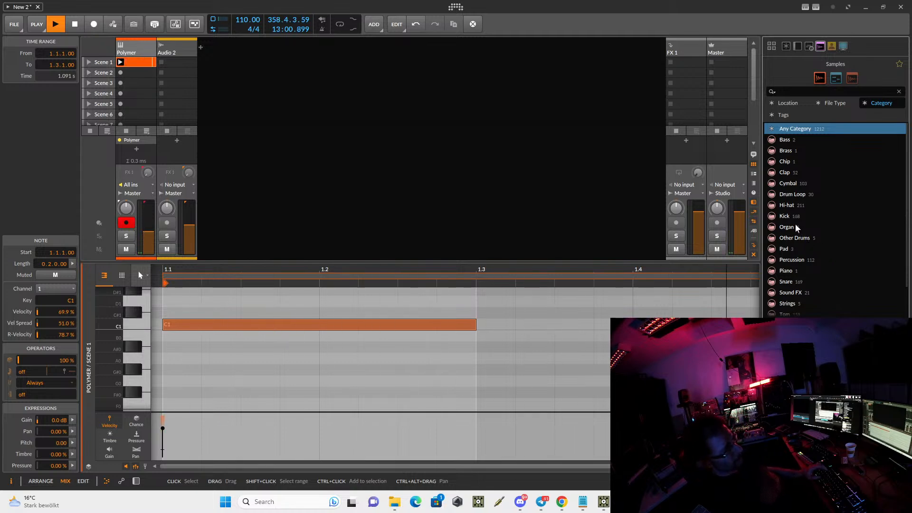
click(793, 194)
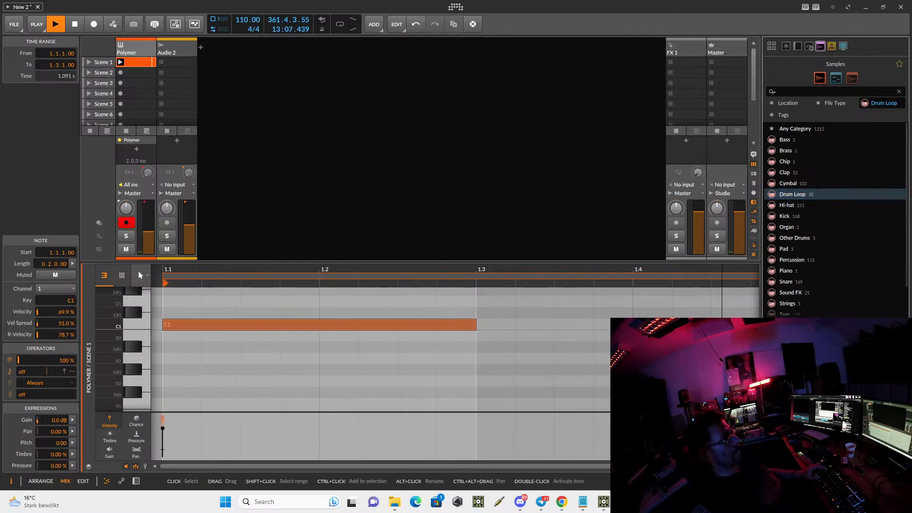
- Place the RC 03 89bpm Break Fungus loop in Audio 2's Scene 1 slot, play it while lowering the track volume, and stop playback
drag(792, 361, 161, 64)
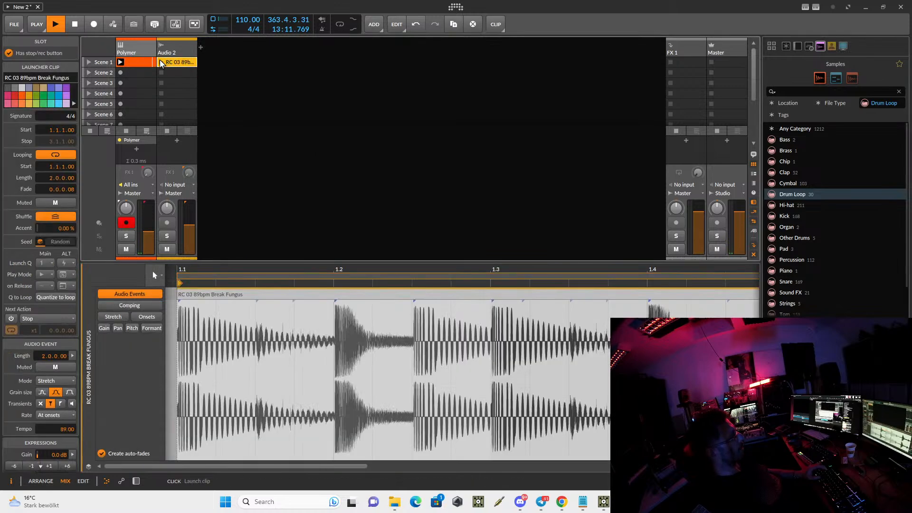
click(161, 63)
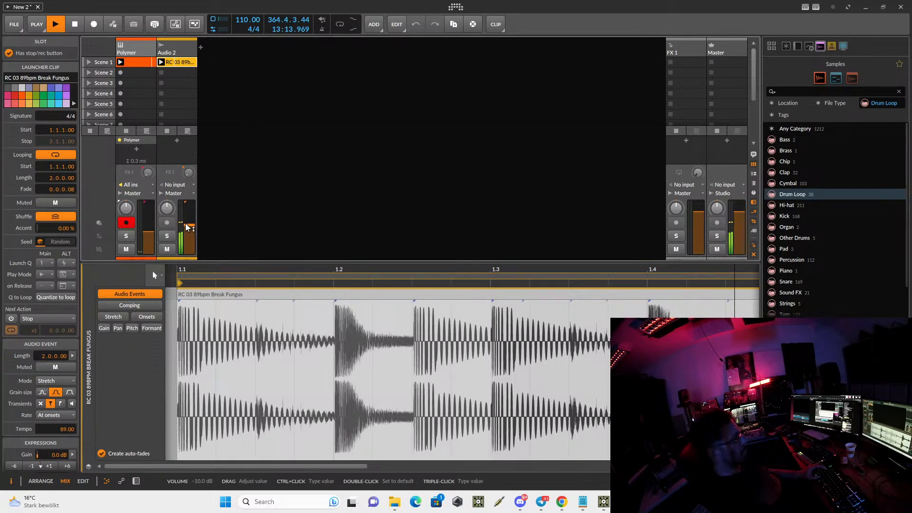
drag(187, 227, 186, 242)
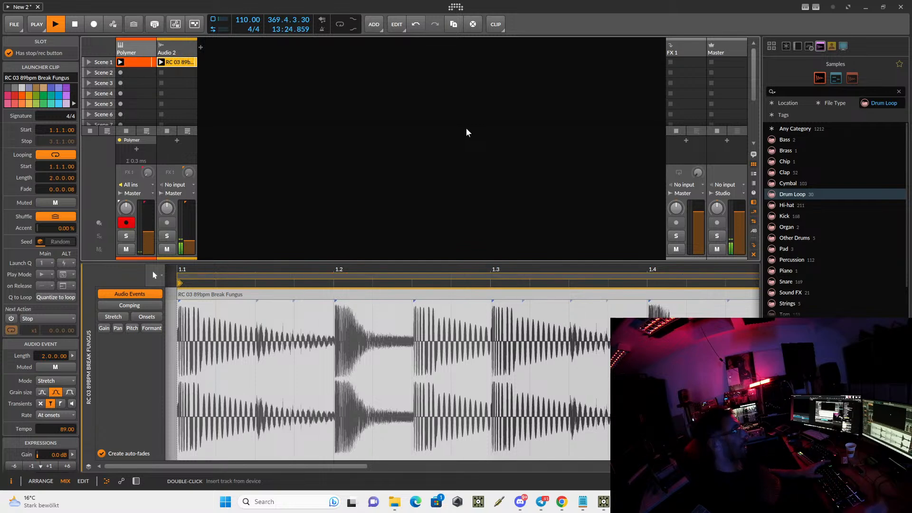
key(space)
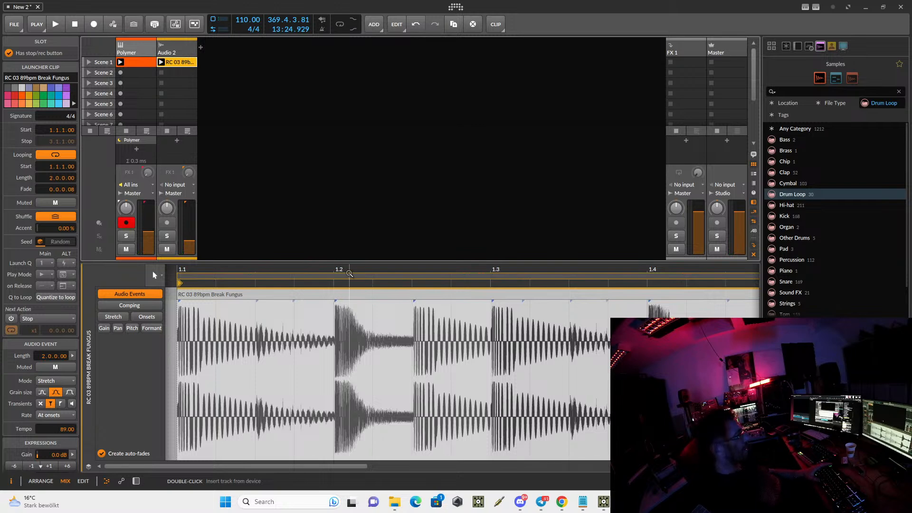
- Slice the drum loop with the Knife tool at 1.1.3, 1.2, 1.3, 1.3.3 and 1.4
click(337, 297)
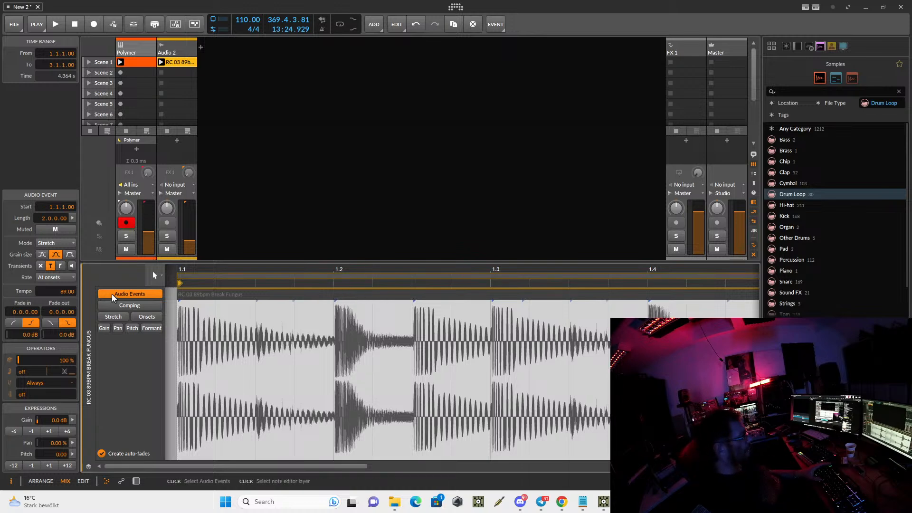
click(150, 275)
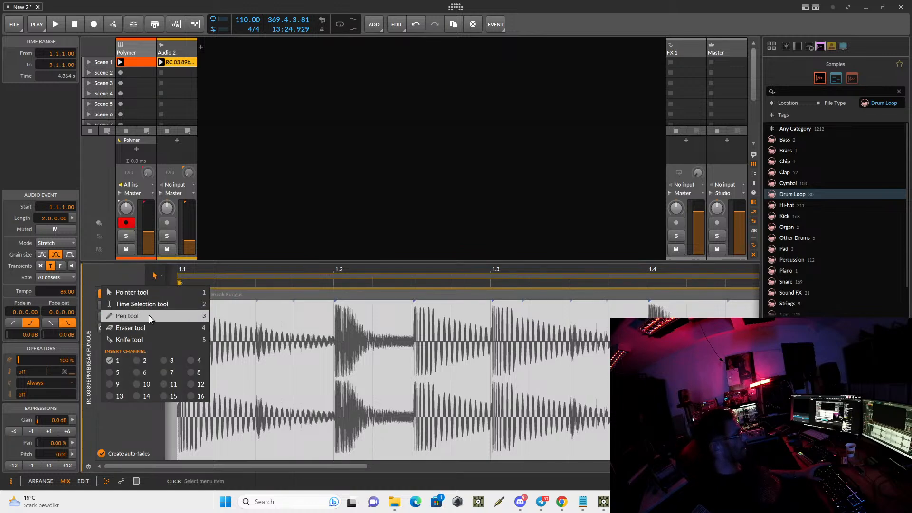
click(149, 339)
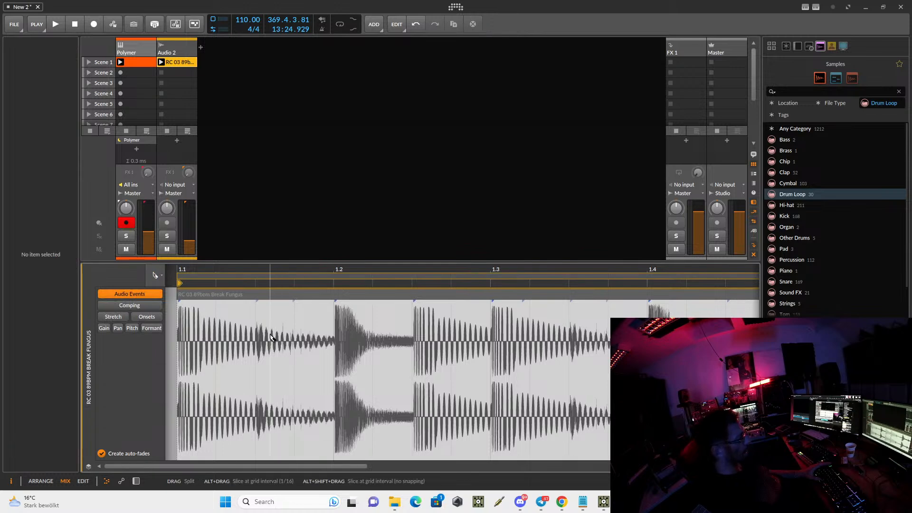
click(271, 337)
click(309, 342)
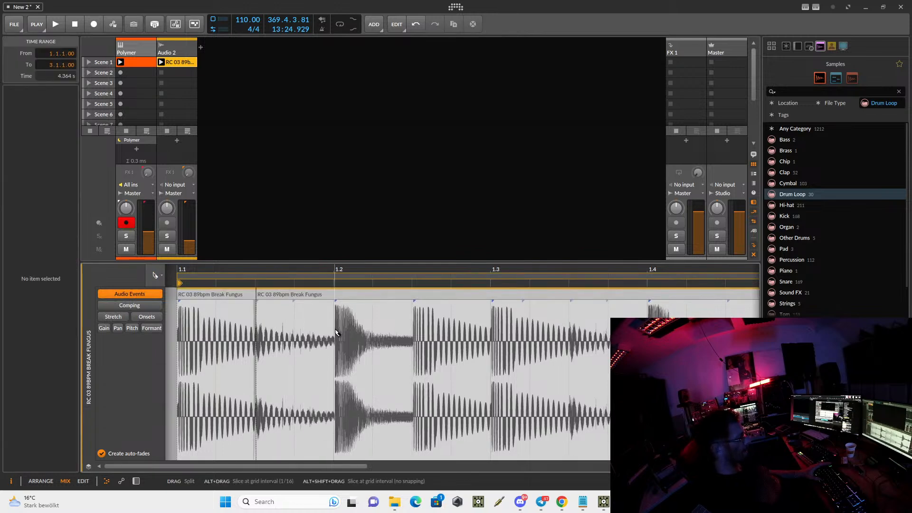
click(488, 324)
click(648, 332)
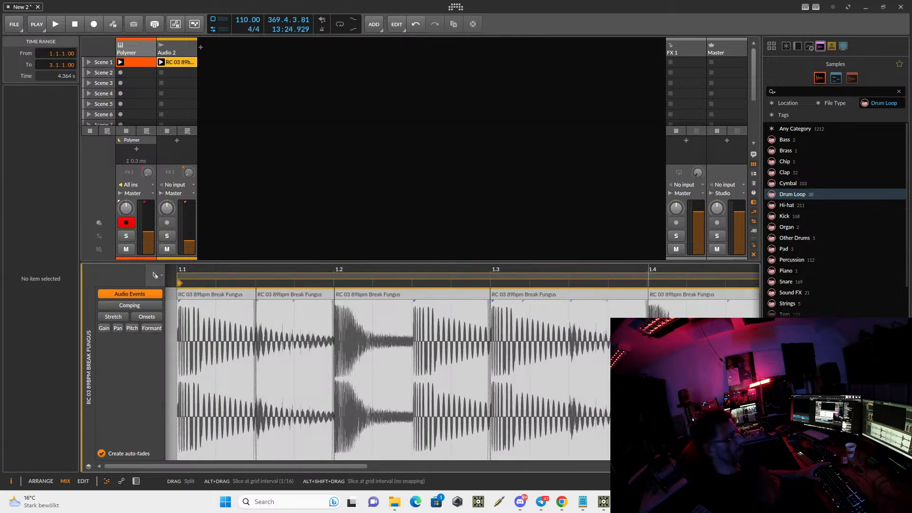
click(571, 326)
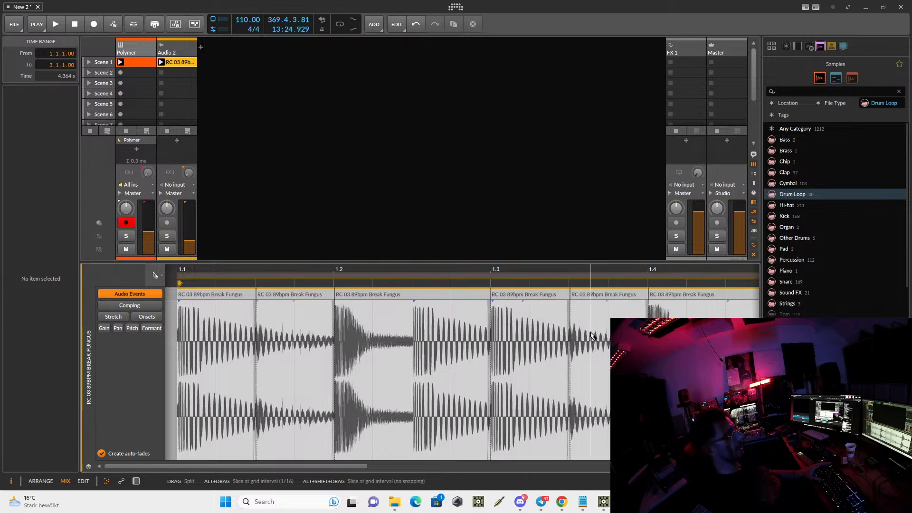
- Cut the second half of the loop just before 2.1, at 2.2 and midway between 2.2 and 2.3
drag(597, 269, 405, 253)
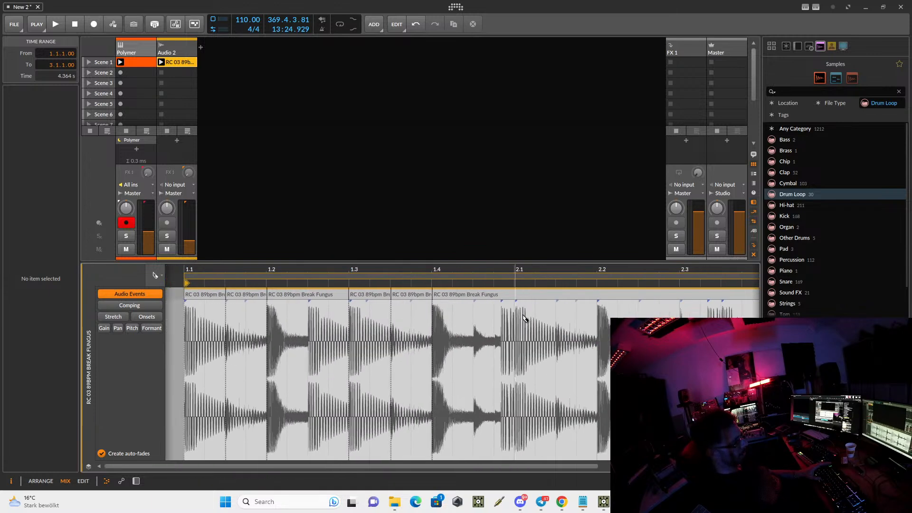
click(502, 341)
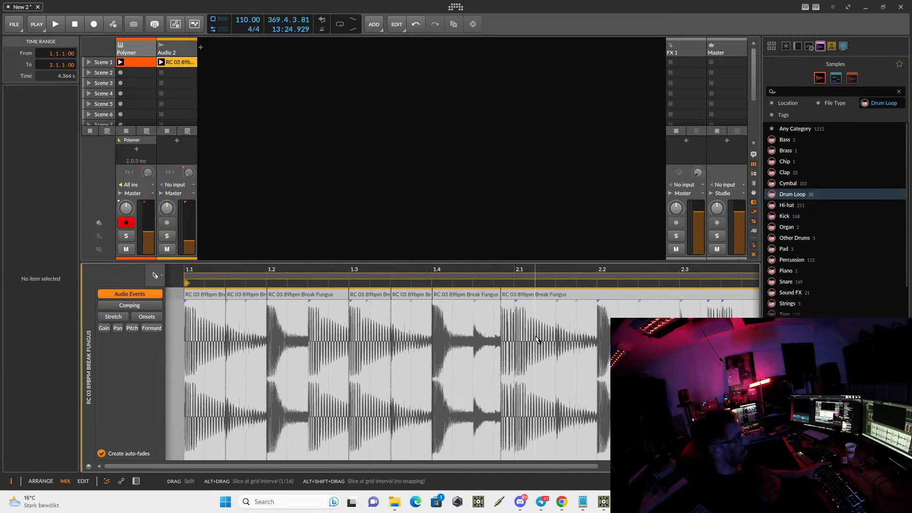
click(597, 339)
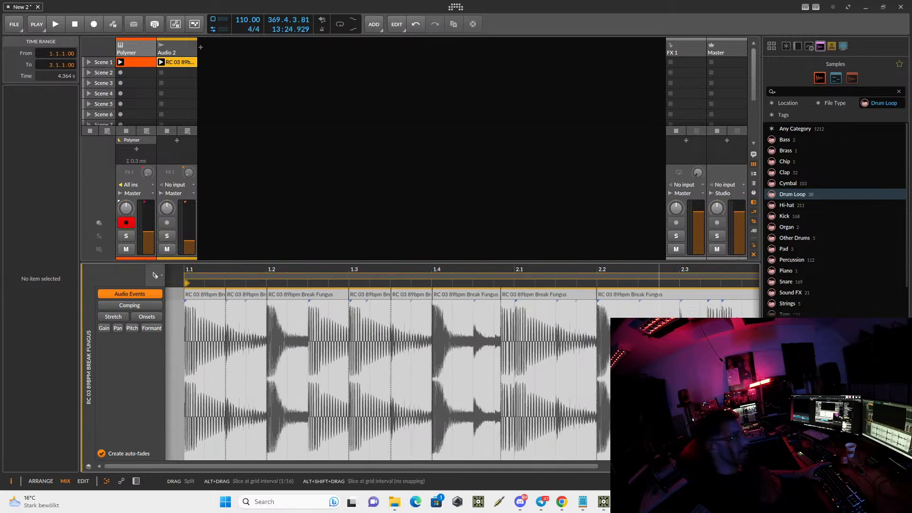
click(641, 315)
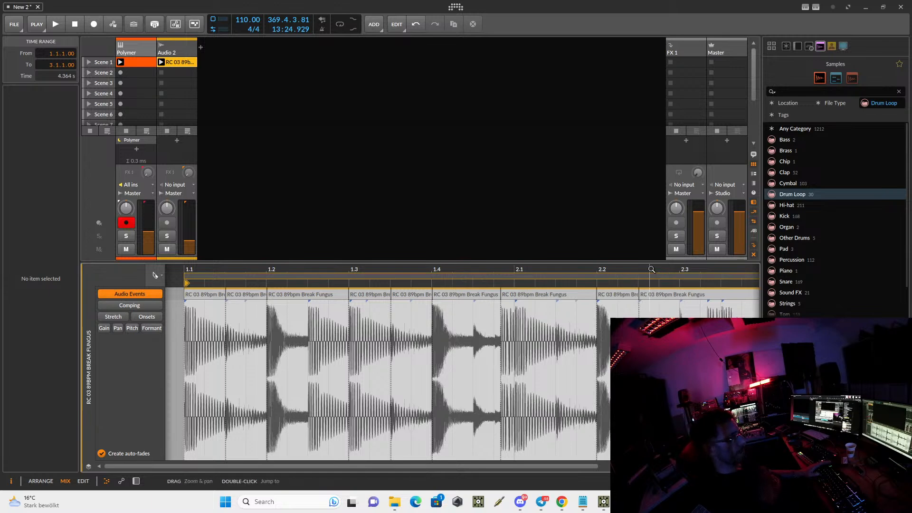
- Chop the hit between 2.2.3 and 2.2.4 into several very short slices
drag(651, 287, 441, 399)
click(563, 366)
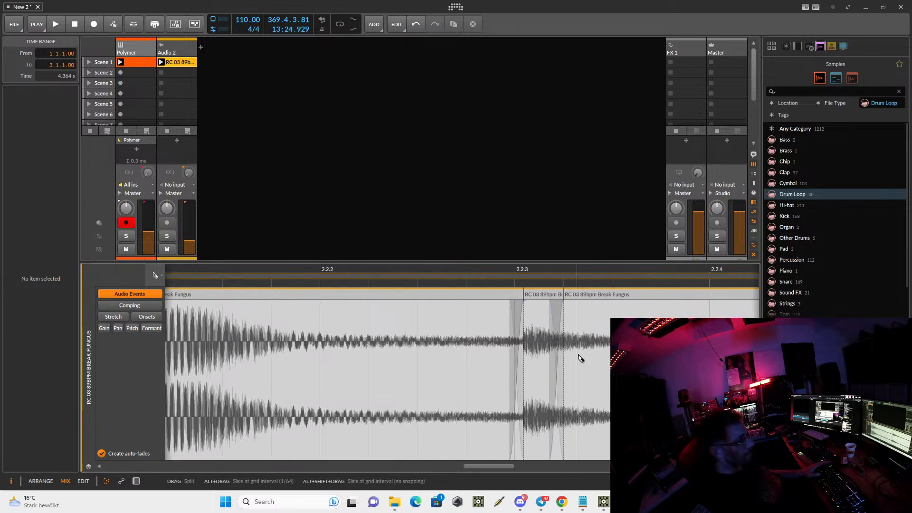
click(591, 361)
click(677, 332)
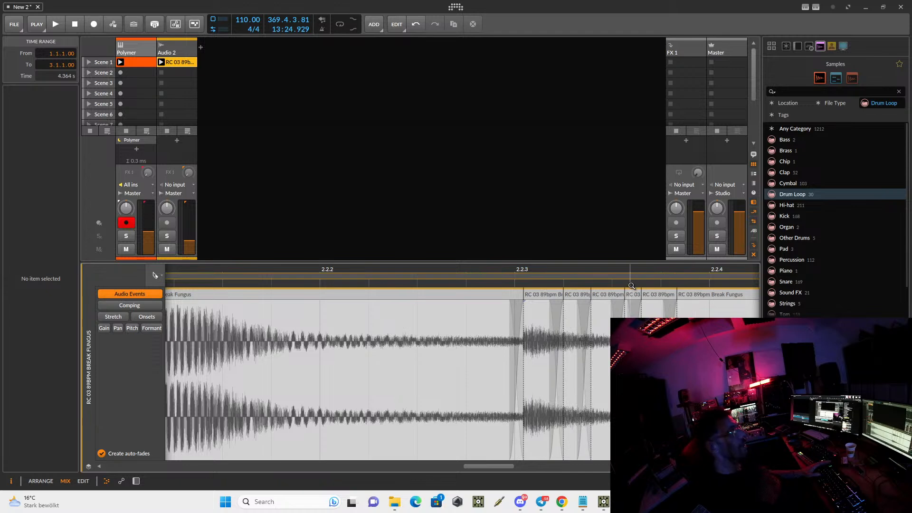
drag(622, 269, 617, 224)
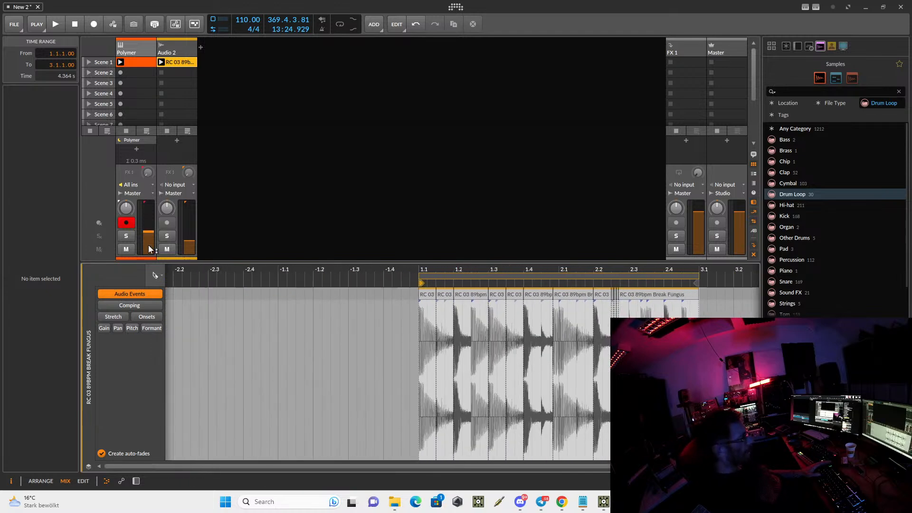
- Select all slices with the Pointer tool, give them a pitch spread of 10.81, and launch the drum loop clip
click(154, 275)
click(136, 298)
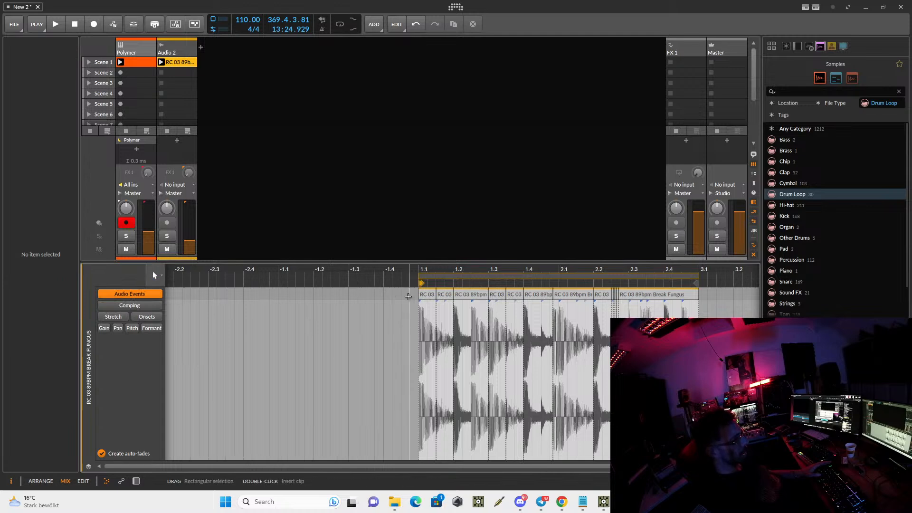
key(ctrl+a)
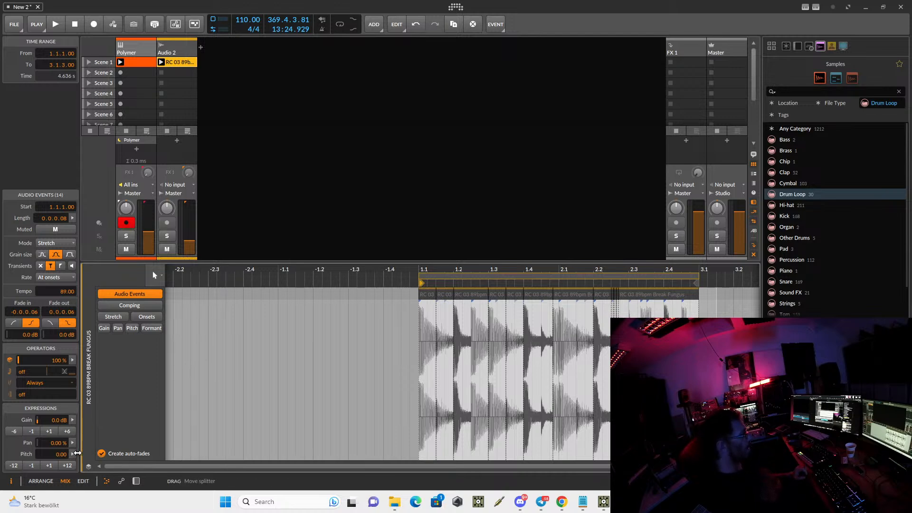
click(72, 454)
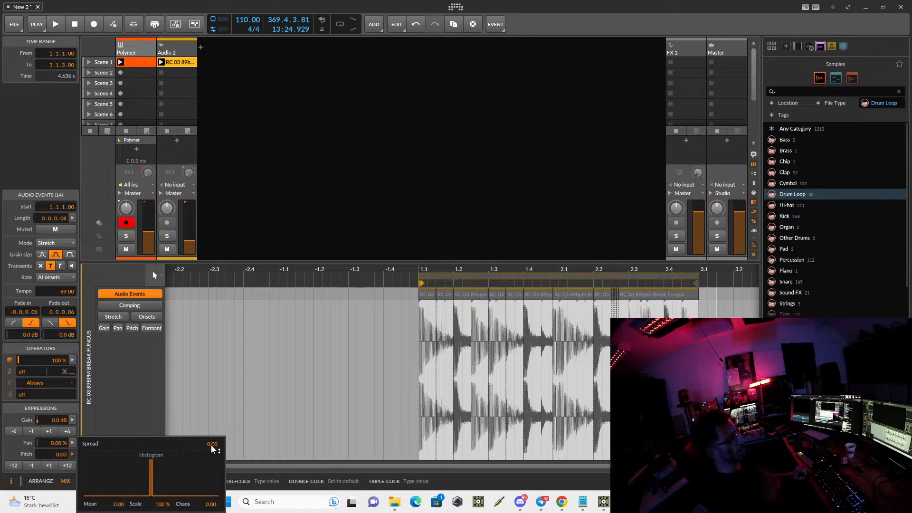
drag(213, 448, 212, 418)
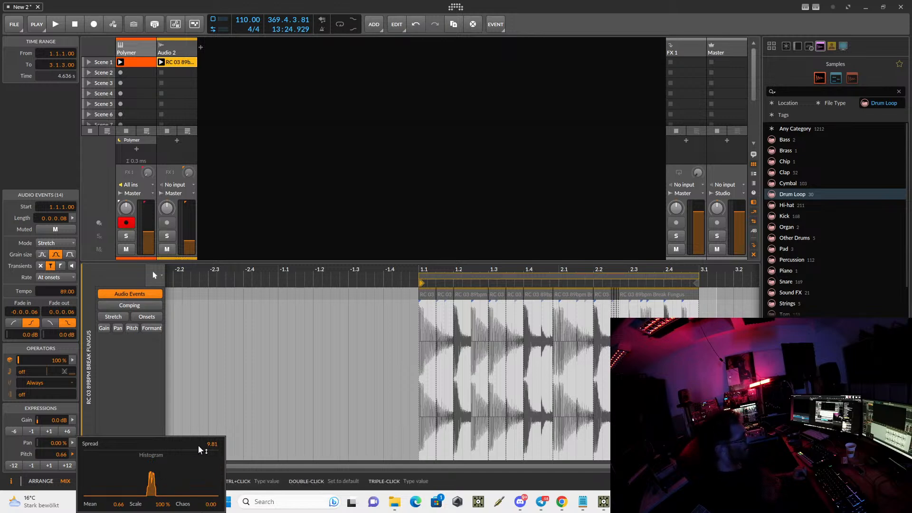
drag(199, 444, 199, 440)
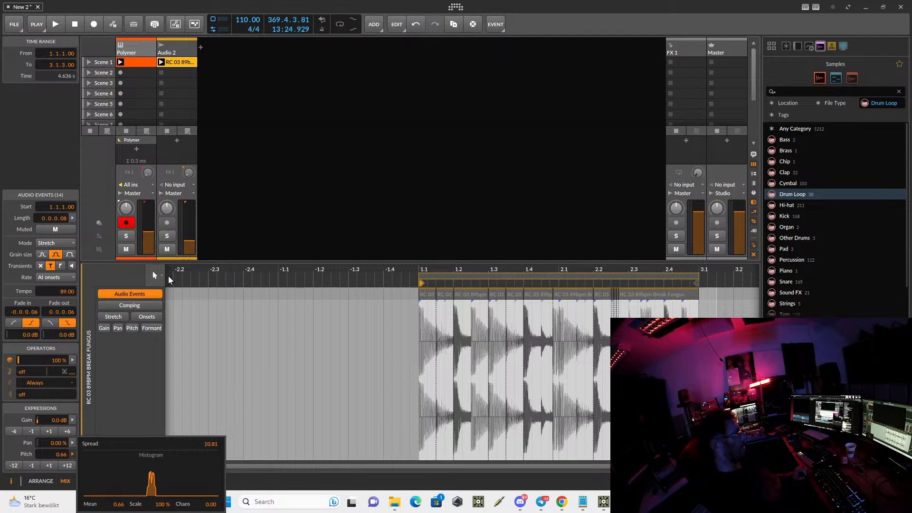
click(160, 62)
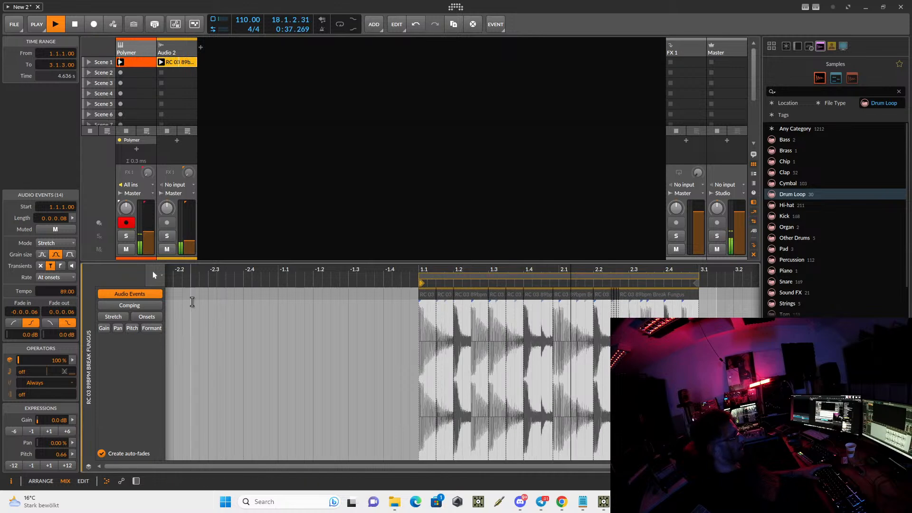
- Set the slice starting at beat 1.2 to a recurrence length of 2 with the second step turned off
click(448, 298)
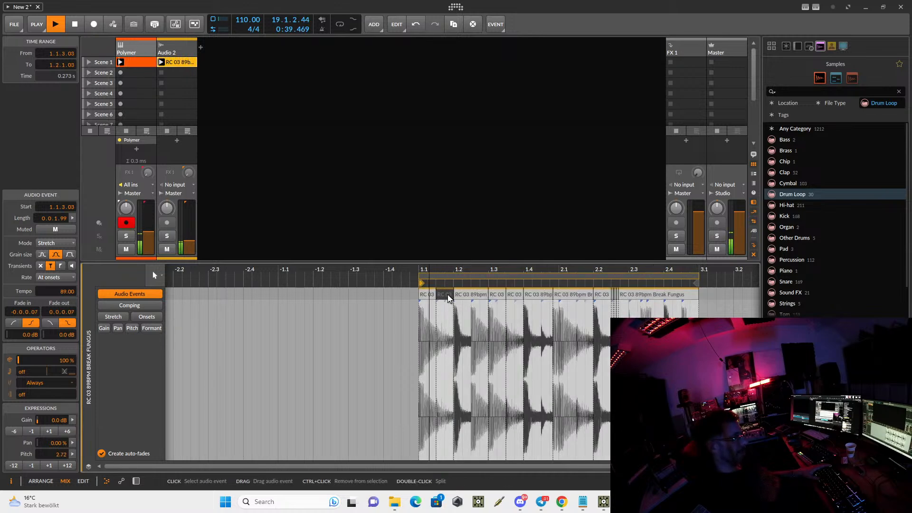
click(460, 297)
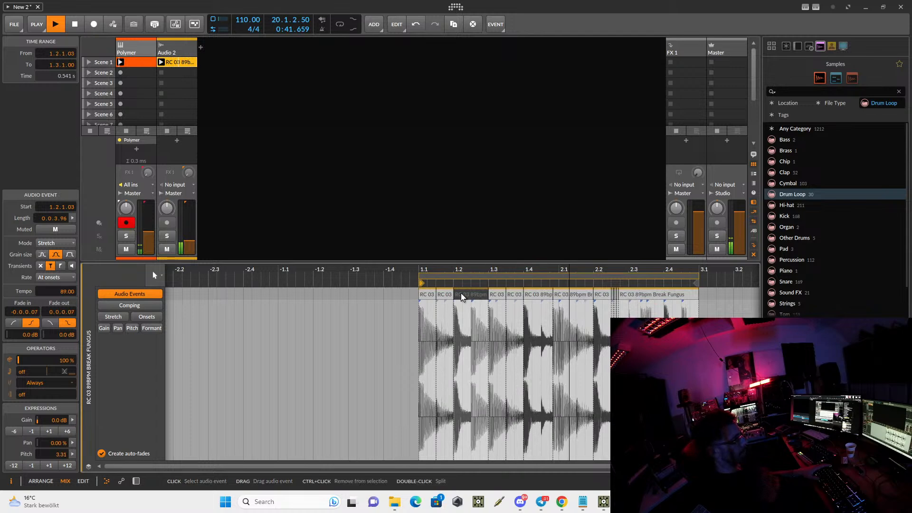
click(30, 395)
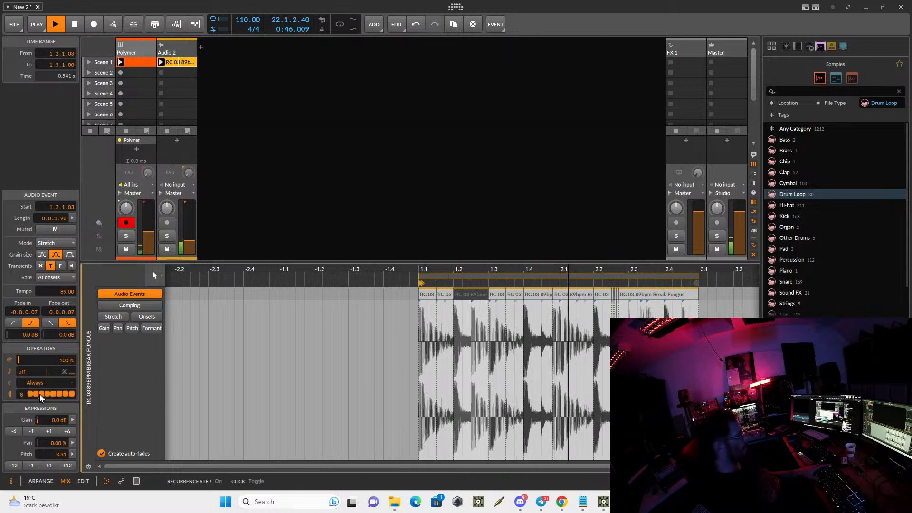
drag(30, 395, 29, 422)
click(65, 394)
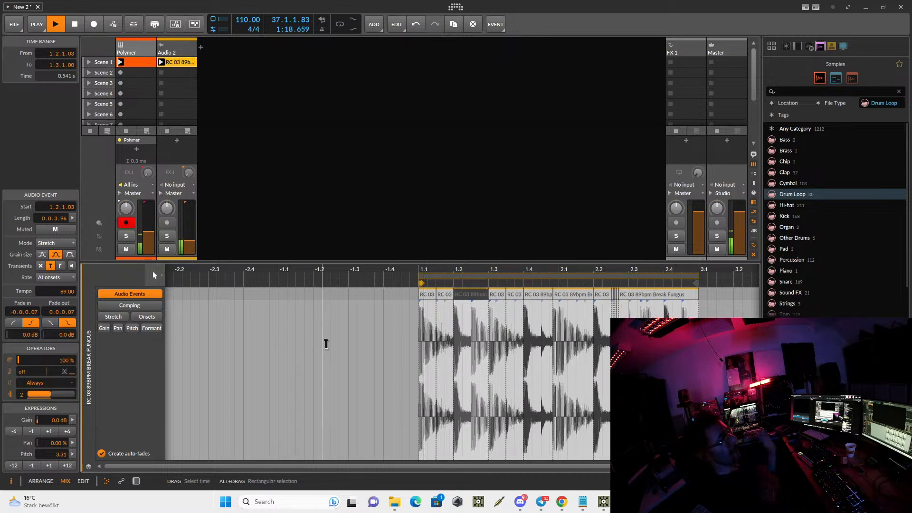
- Show the device chain of the Audio 2 track and lower that track's volume
click(167, 52)
double_click(167, 52)
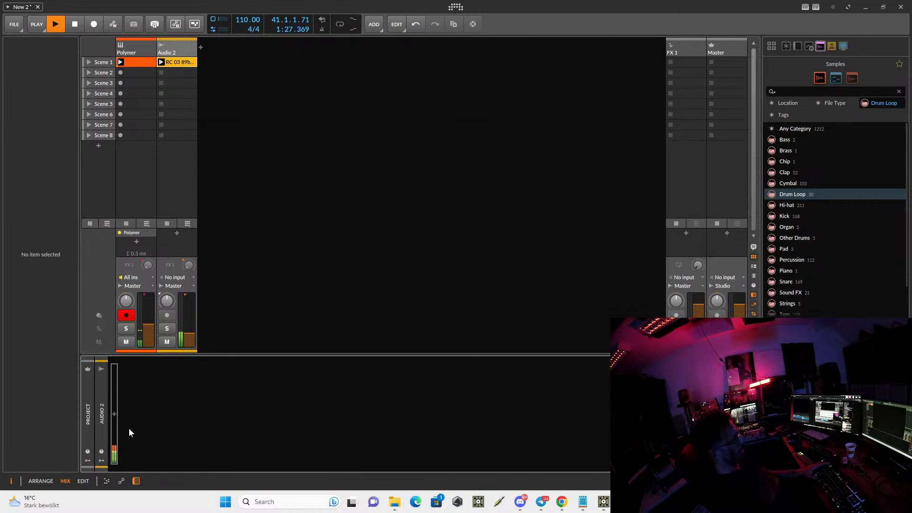
drag(185, 334, 185, 339)
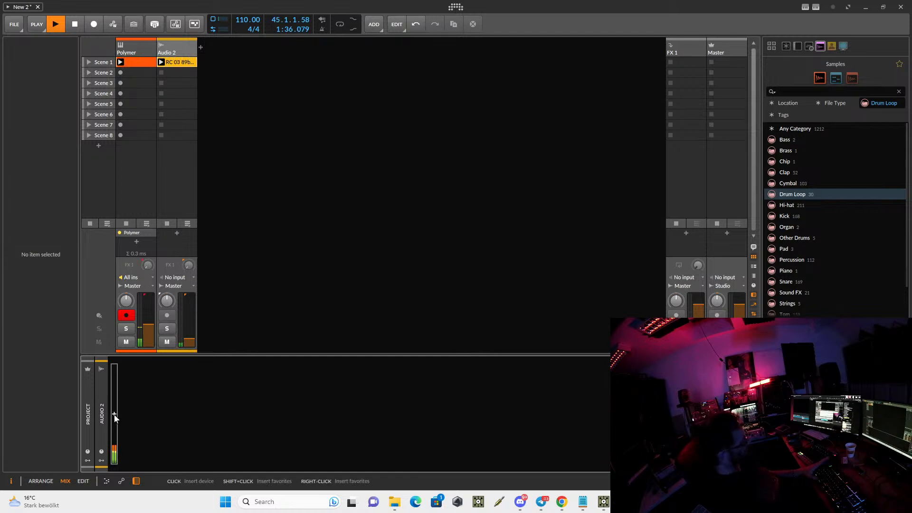
- Insert a Distortion device after Polymer on the Polymer track and lower the Master volume
click(132, 49)
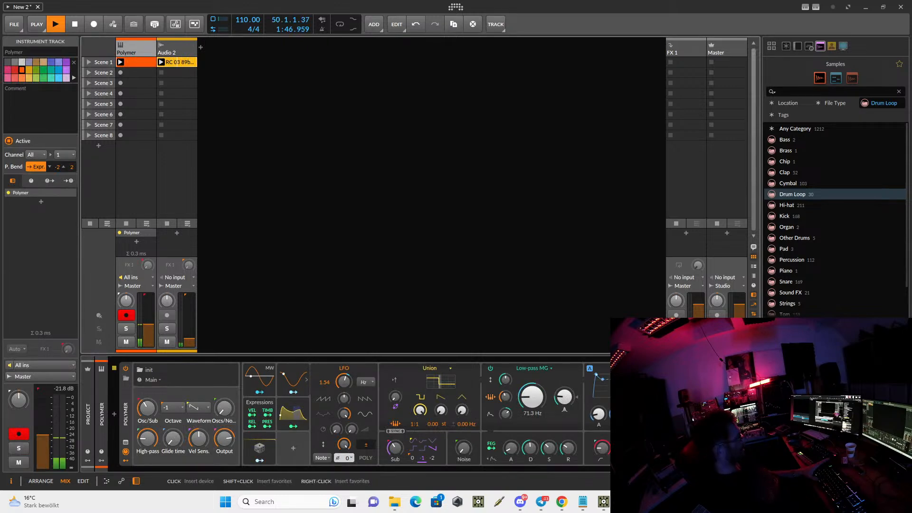
click(677, 414)
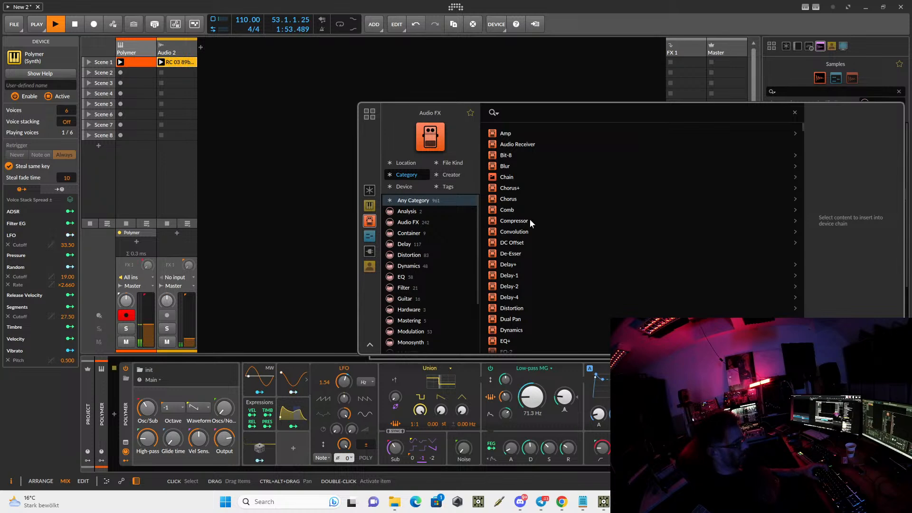
text(di)
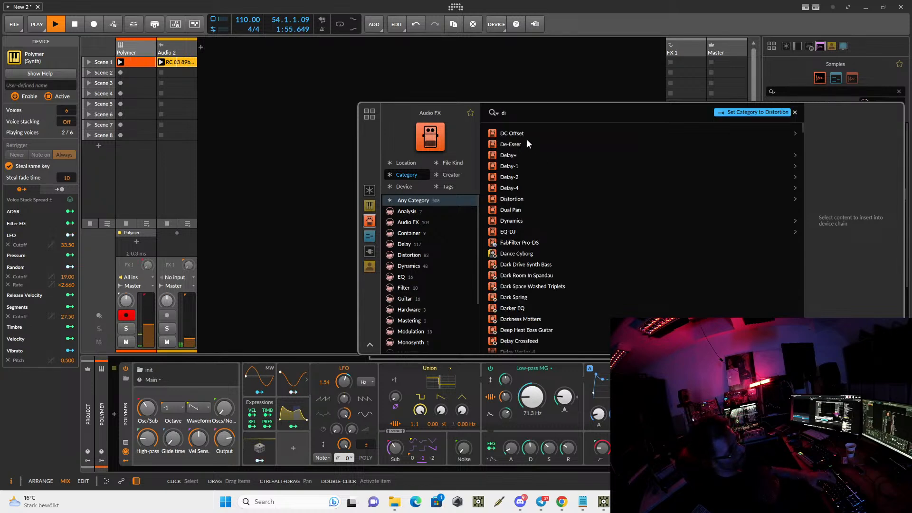
click(521, 136)
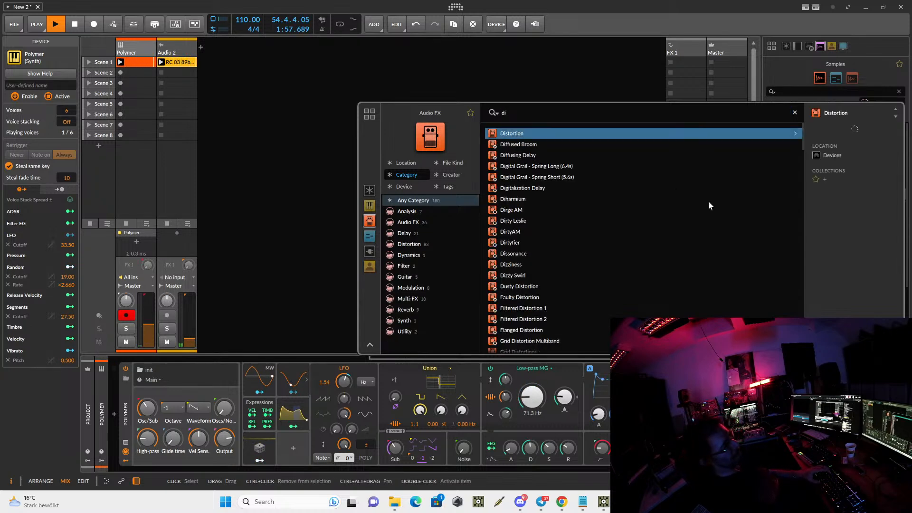
key(Return)
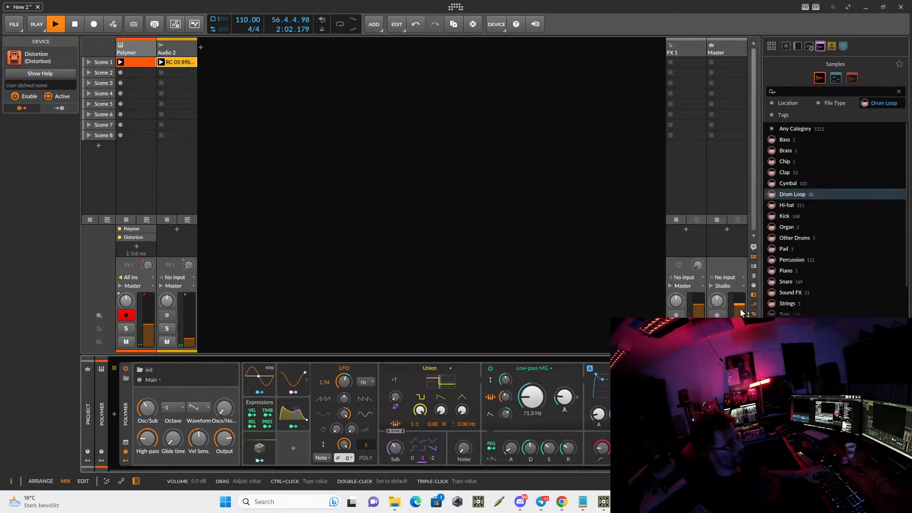
drag(733, 305, 733, 315)
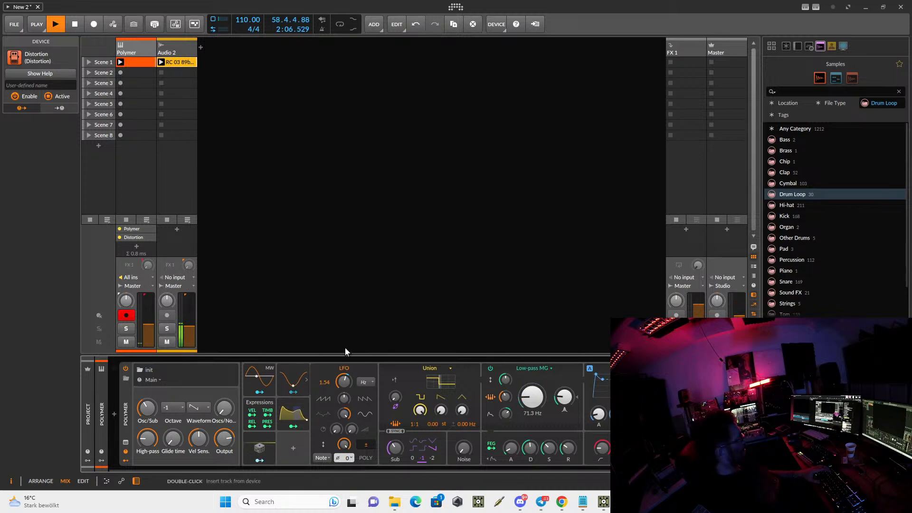
- Lower the Audio 2 track's volume slightly and add an Audio Sidechain modulator fed by Audio 2 (POST) to the Distortion device
click(181, 326)
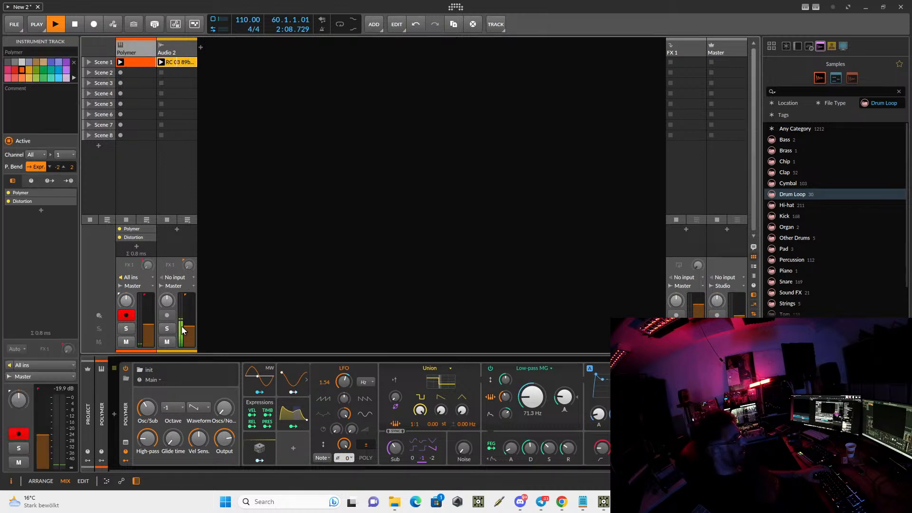
drag(186, 327, 186, 328)
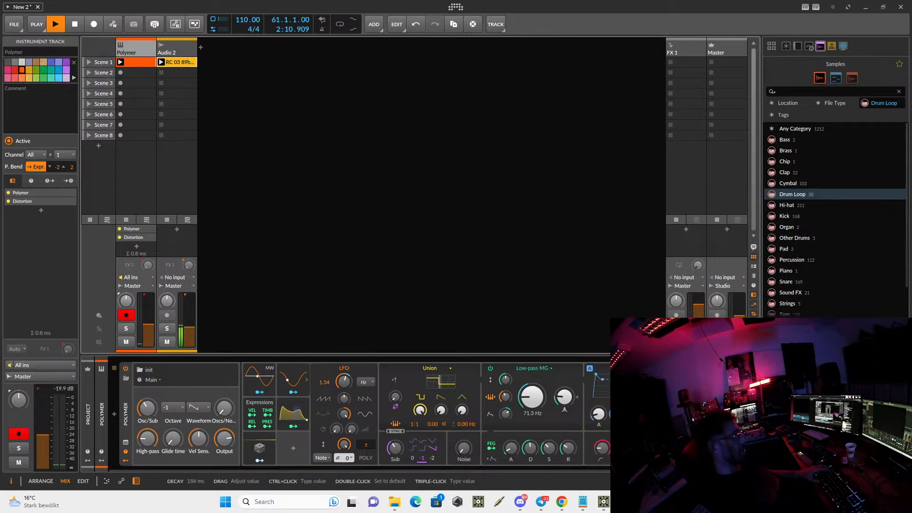
drag(502, 470, 617, 470)
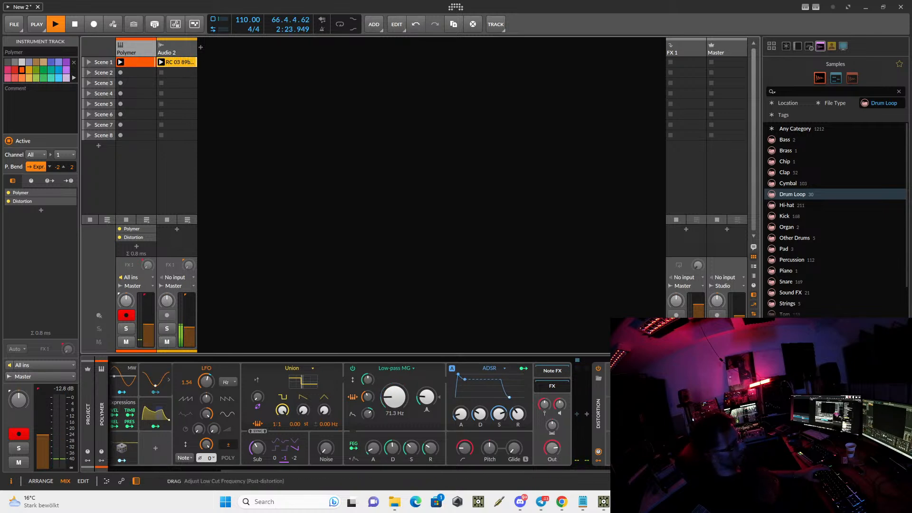
click(623, 380)
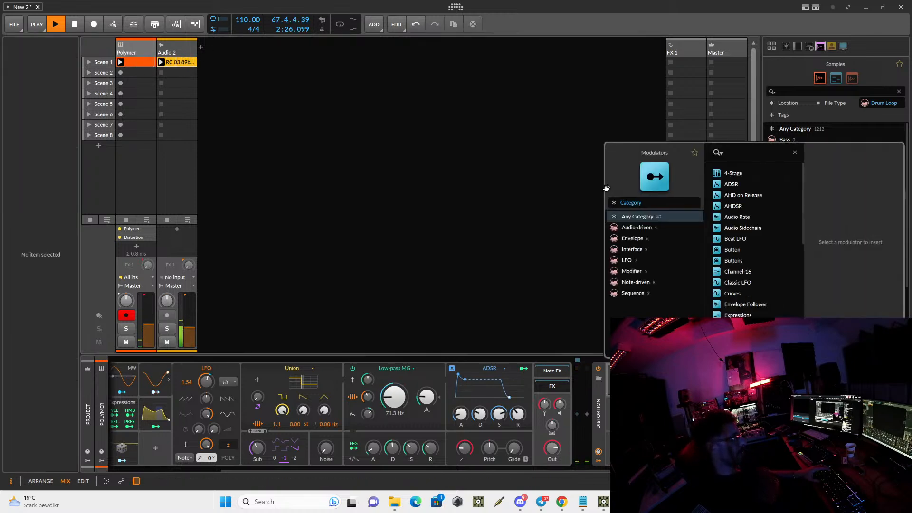
click(734, 228)
key(Return)
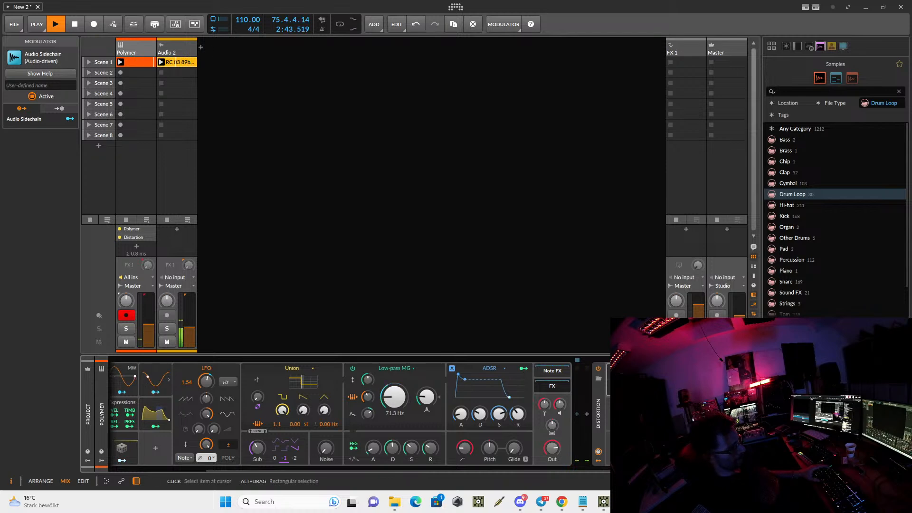
- Modulate the Distortion's Lo Cut by 53.24 with the Audio Sidechain modulator and raise the sidechain's input gain
drag(371, 470, 467, 470)
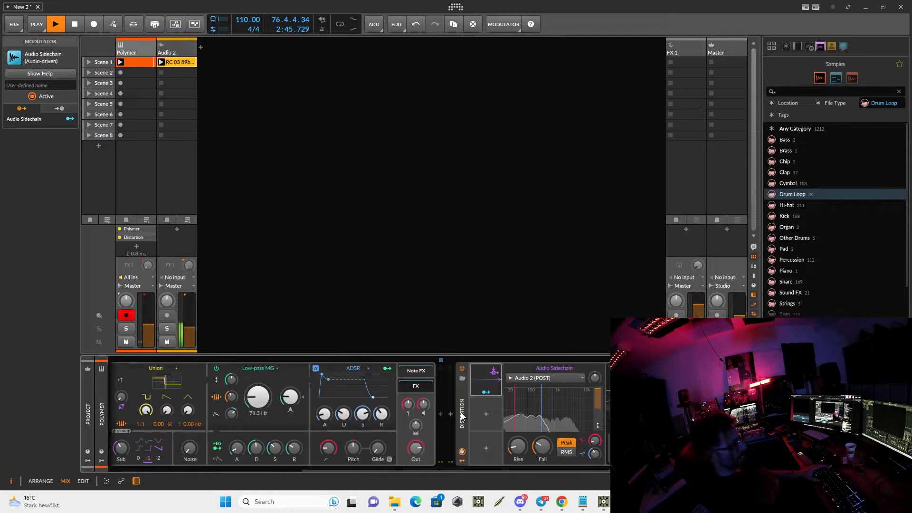
click(486, 392)
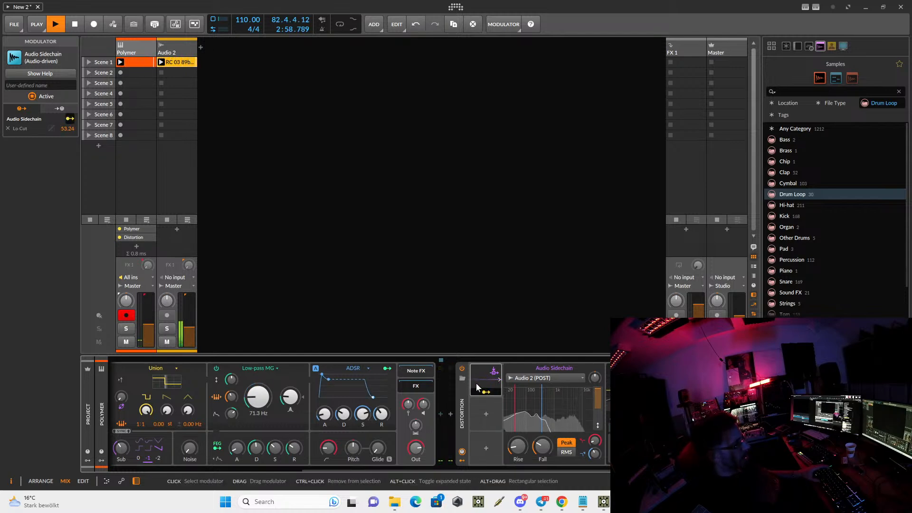
drag(595, 378, 595, 348)
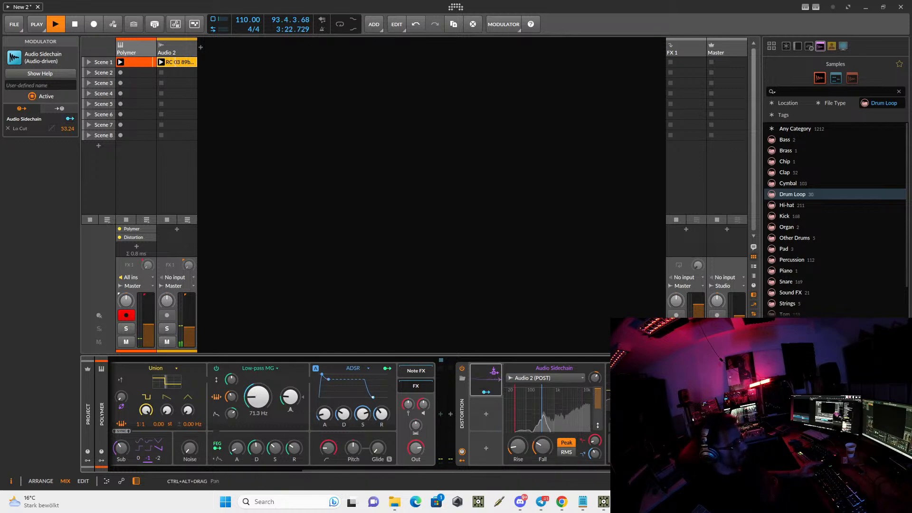
click(462, 413)
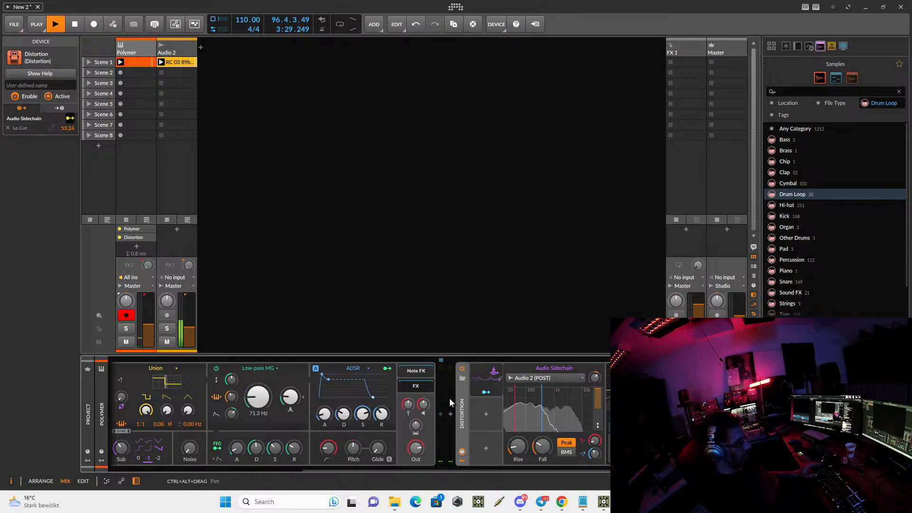
- Map the Velocity output of Polymer's Expressions modulator to the Oscs/Noise mix with a strong positive amount
click(221, 468)
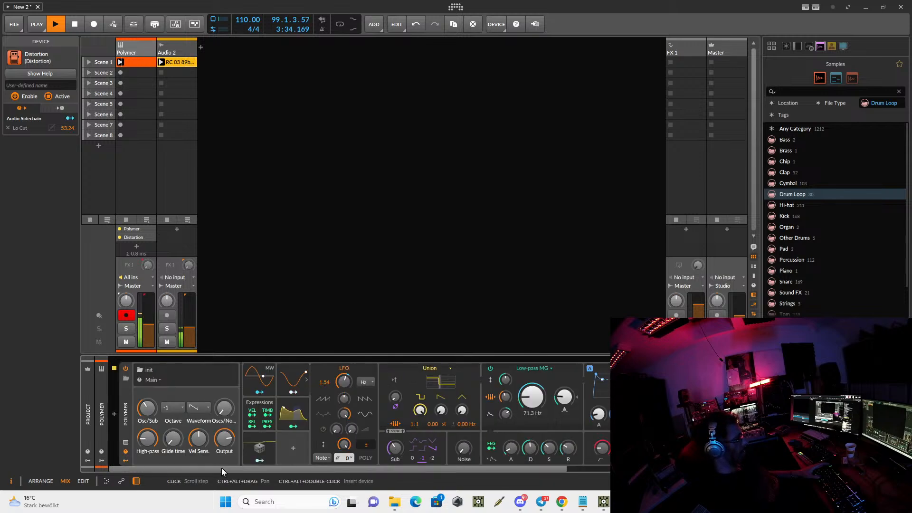
click(124, 460)
click(125, 459)
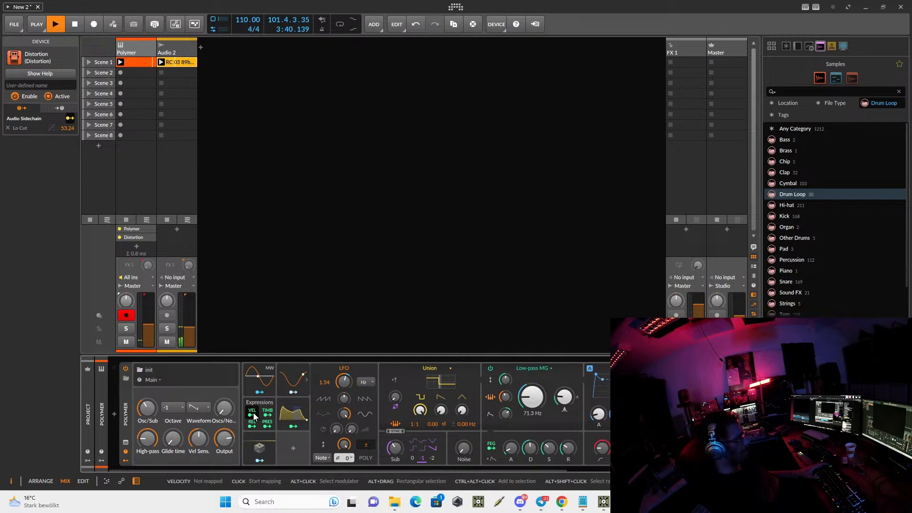
click(253, 415)
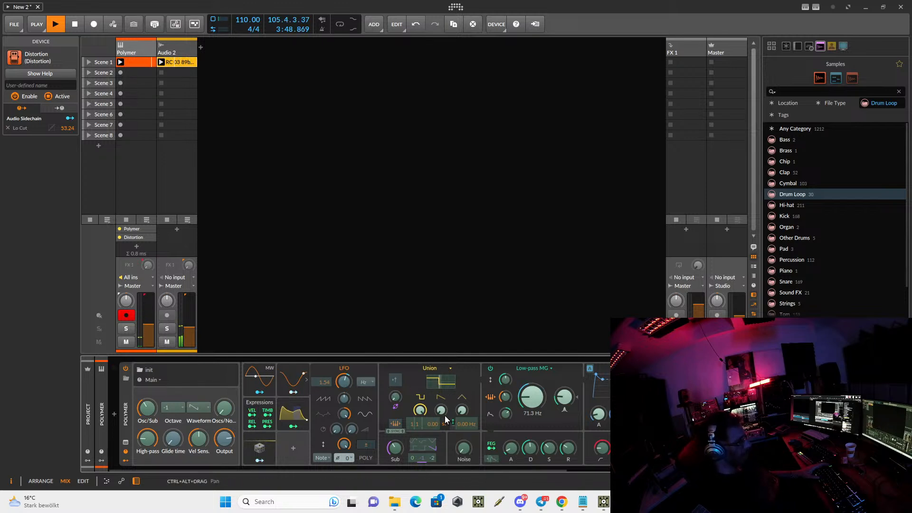
drag(464, 448, 463, 440)
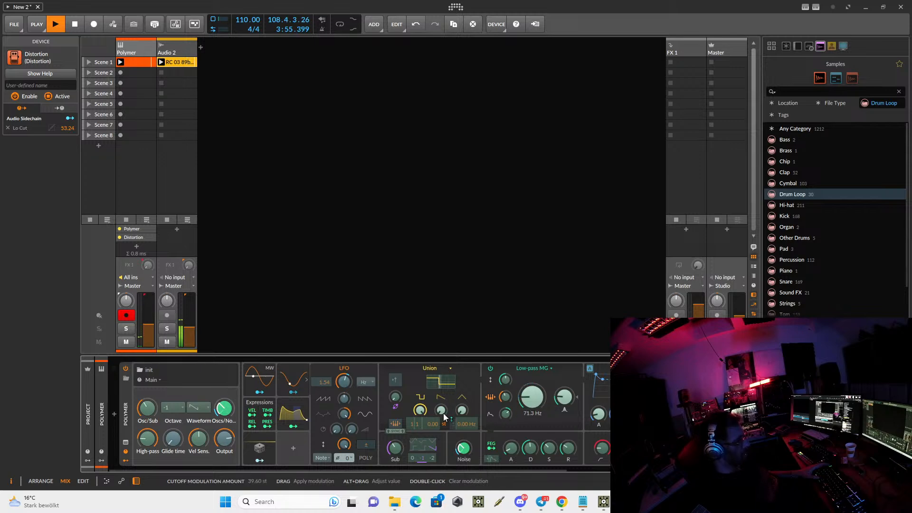
click(251, 415)
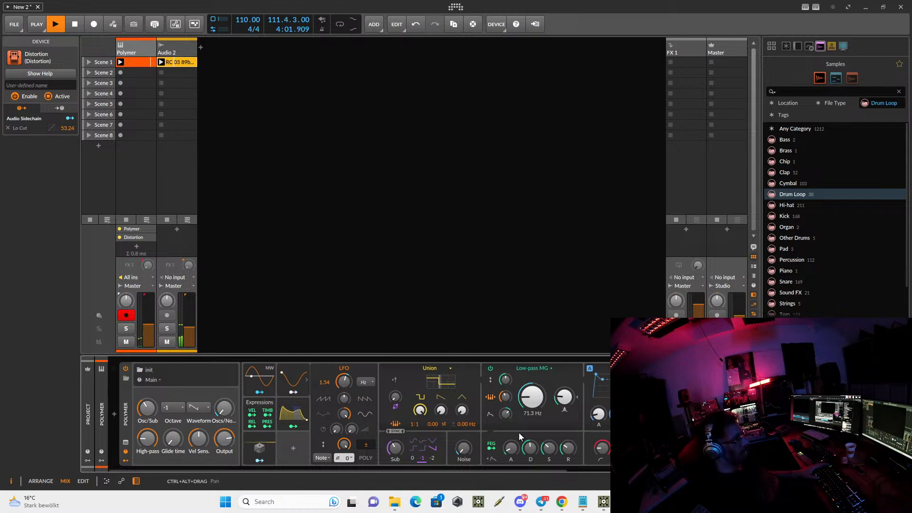
- Map Polymer's amplitude ADSR envelope to the Oscs/Noise mix with a positive amount and stop playback
mouse_move(564, 396)
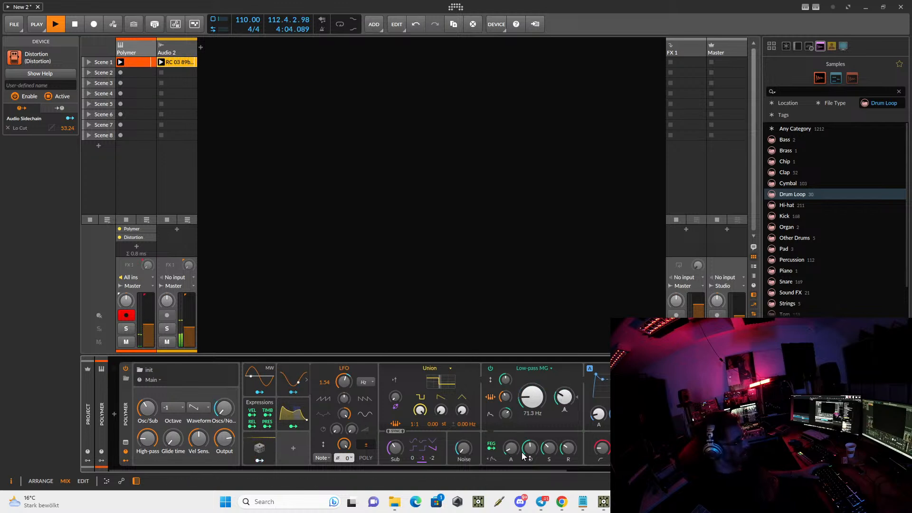
mouse_move(599, 413)
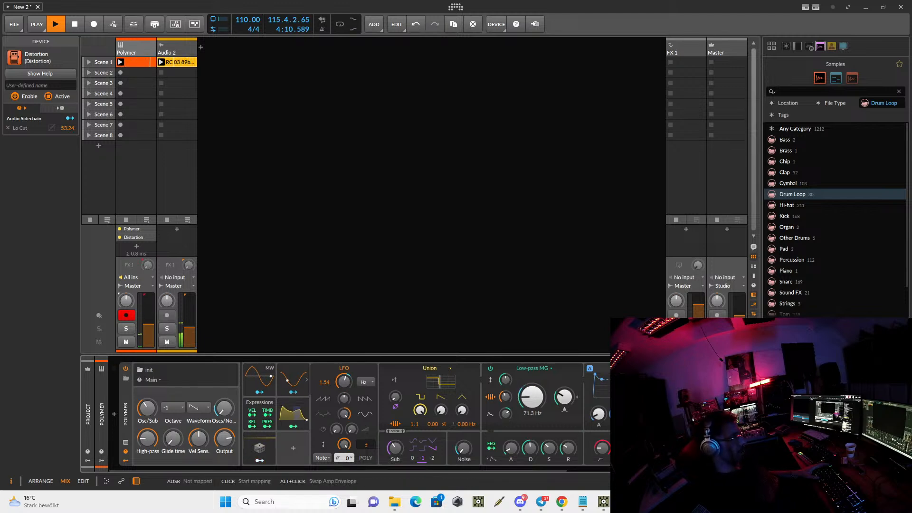
click(677, 368)
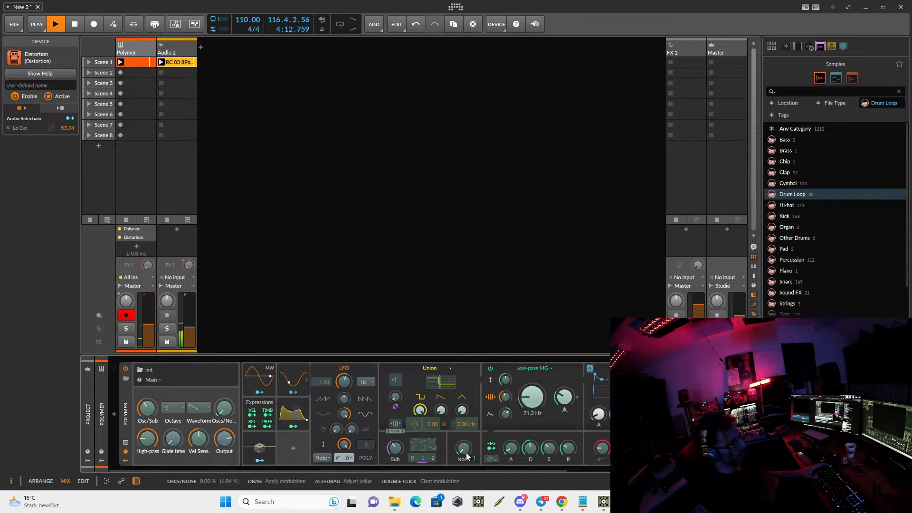
drag(464, 450, 465, 440)
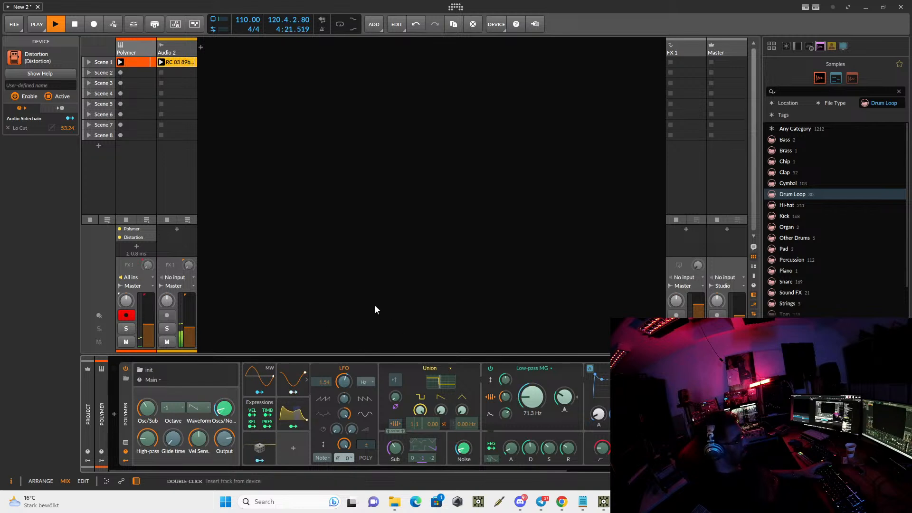
key(space)
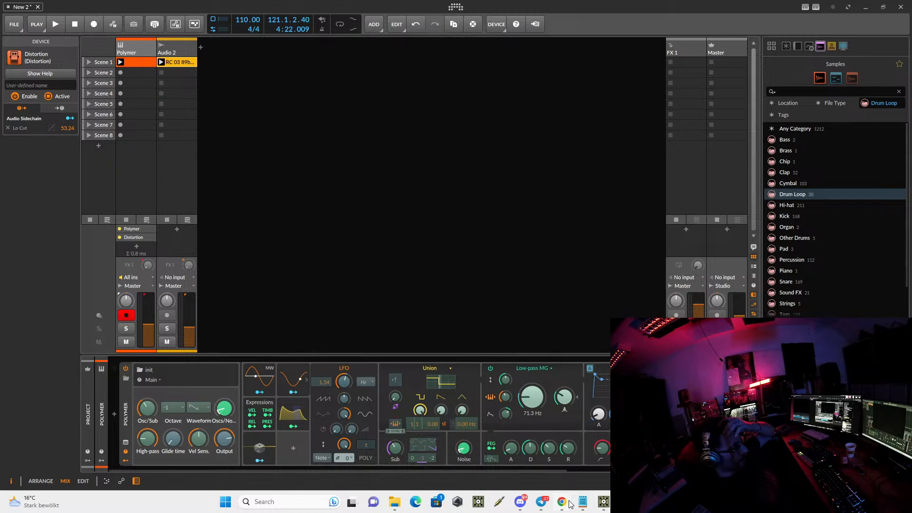
- Show the Stream Program page in the browser, switch to the NewProject.1 project in TouchDesigner, and hide its palette to examine the network
mouse_move(563, 502)
click(715, 452)
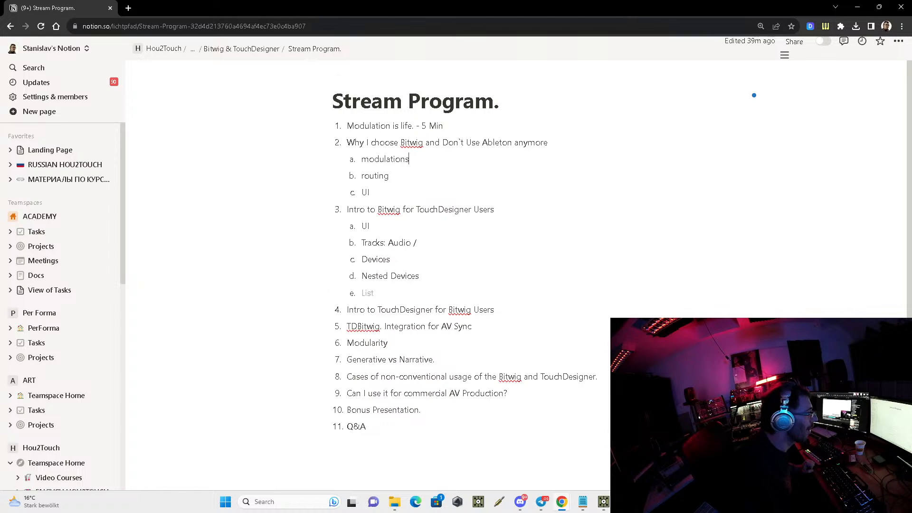
mouse_move(602, 510)
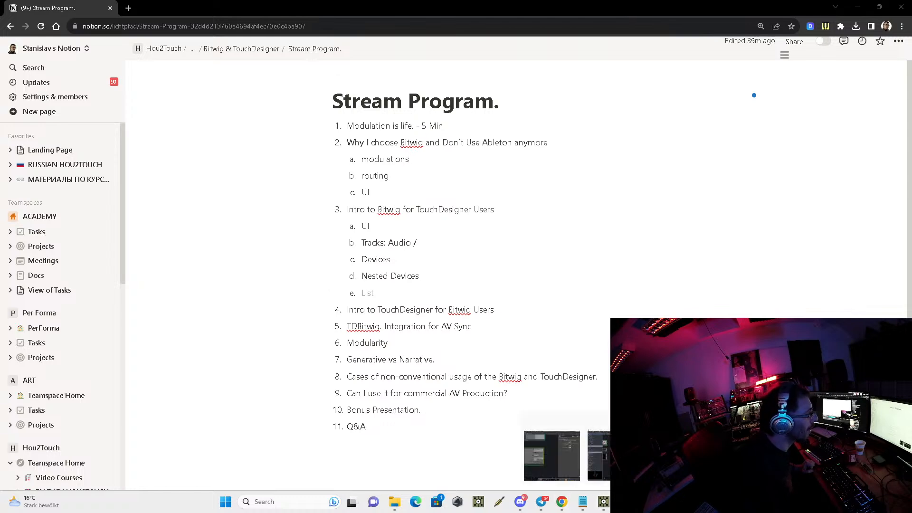
click(551, 454)
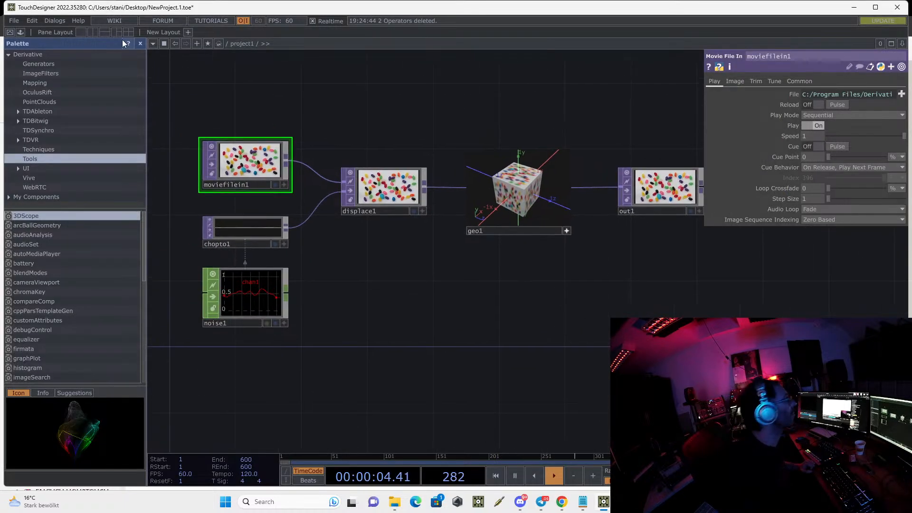
key(alt+l)
drag(477, 123, 582, 203)
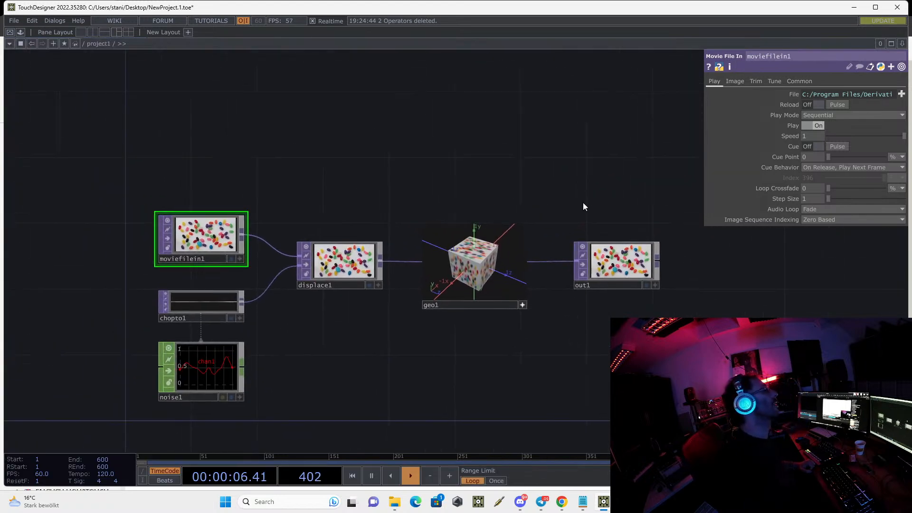
scroll(582, 204, down, 2)
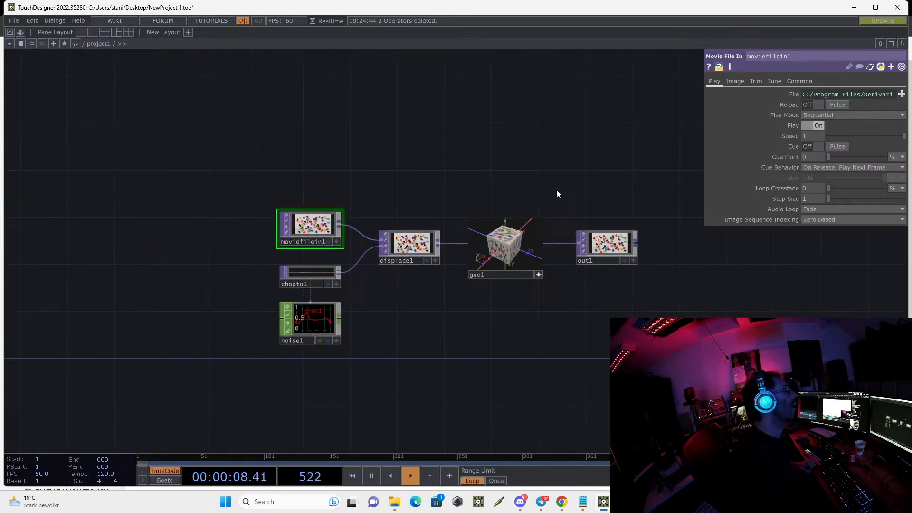
- Switch back to Bitwig Studio, hide Polymer's remote controls and modulators, and open its expanded device view
click(625, 502)
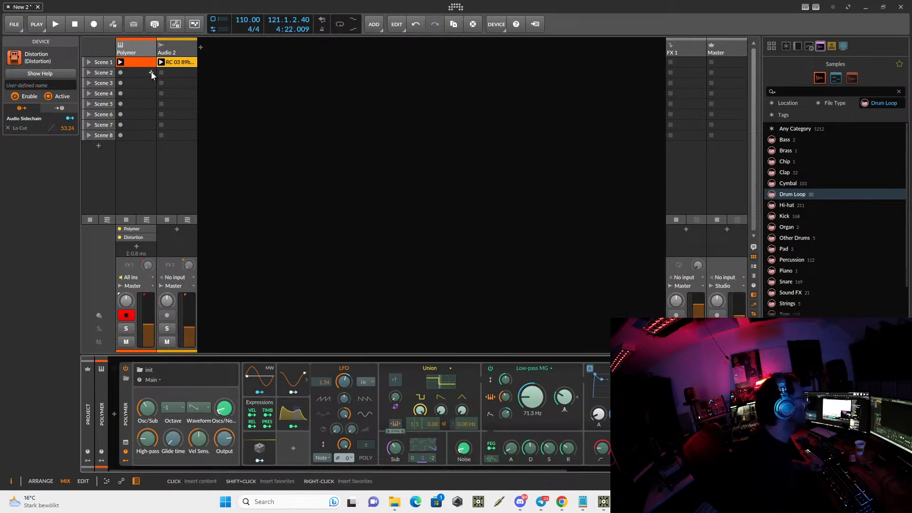
double_click(128, 52)
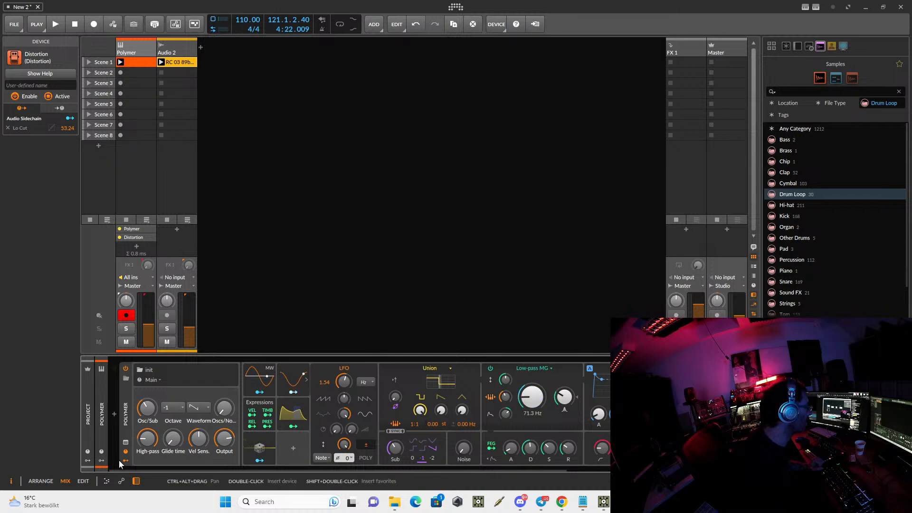
scroll(126, 456, down, 2)
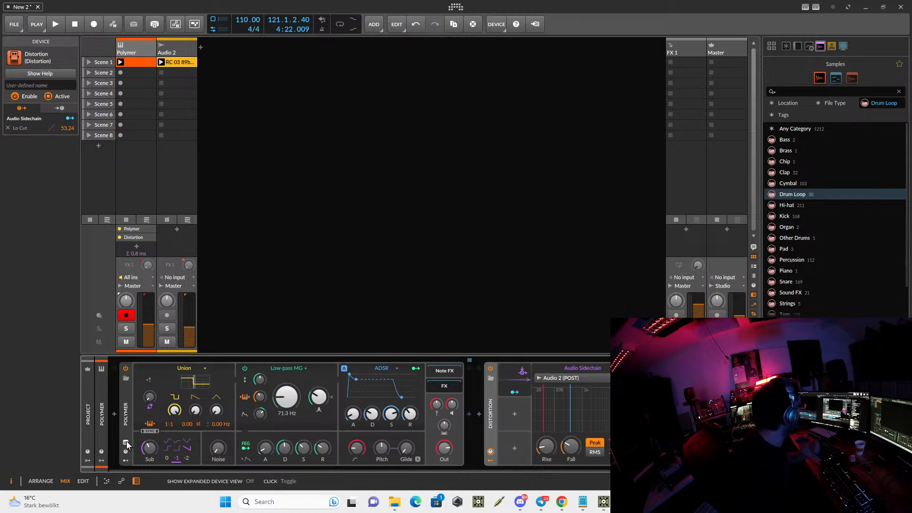
click(127, 445)
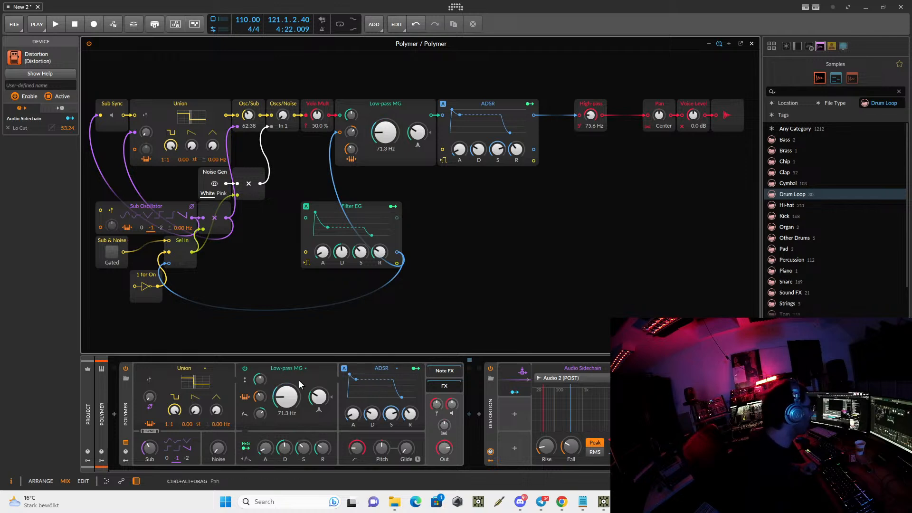
- Change Polymer's oscillator to Sawtooth and open the help page for that module
click(204, 368)
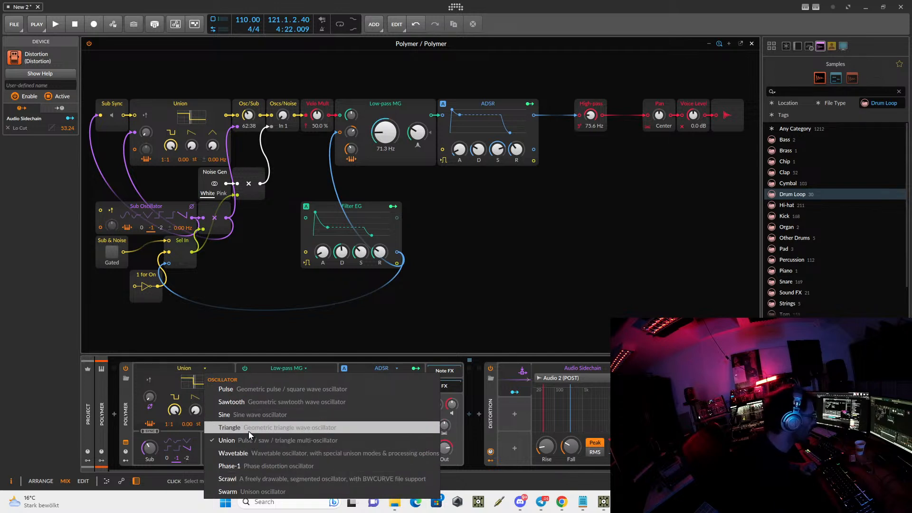
click(237, 402)
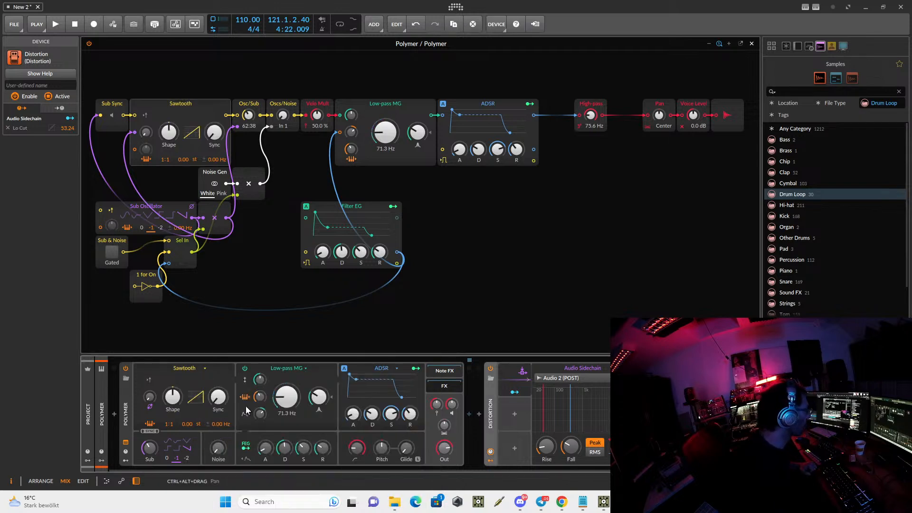
click(180, 109)
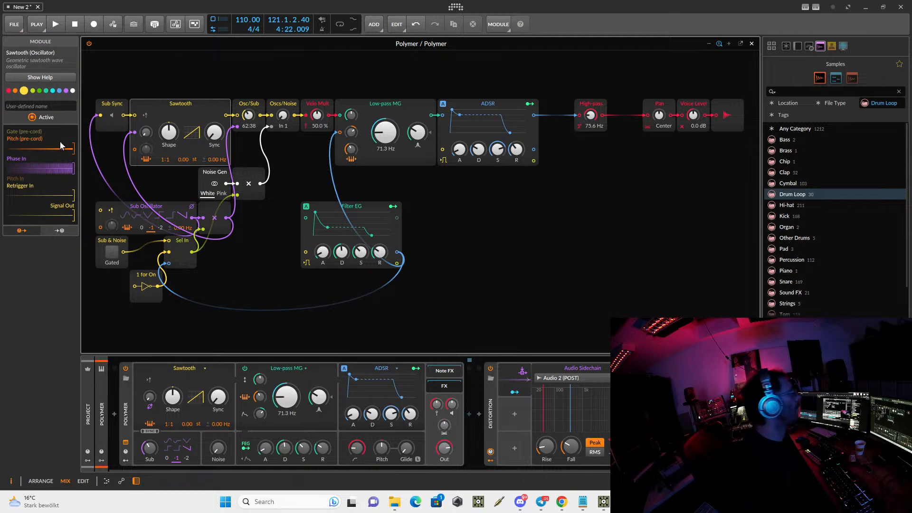
click(47, 79)
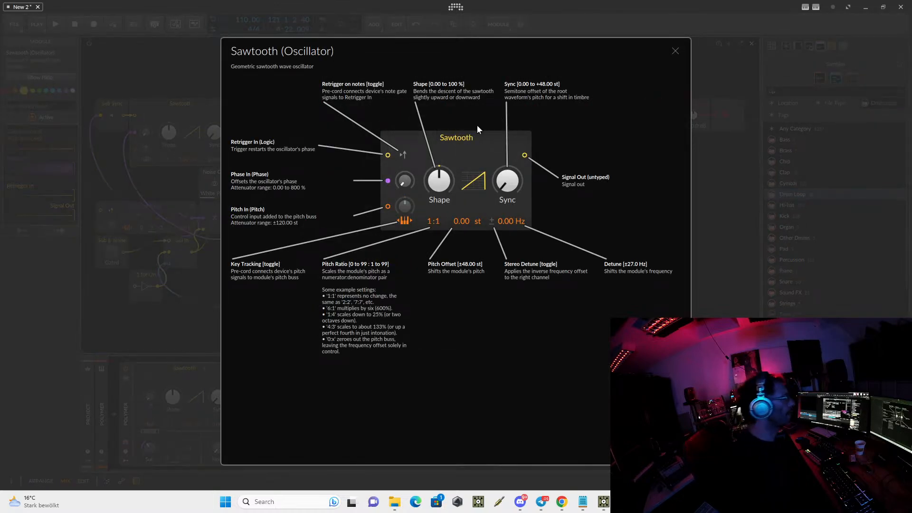
- Start playback and raise the Sawtooth oscillator's Shape and Sync from within its interactive help page
key(space)
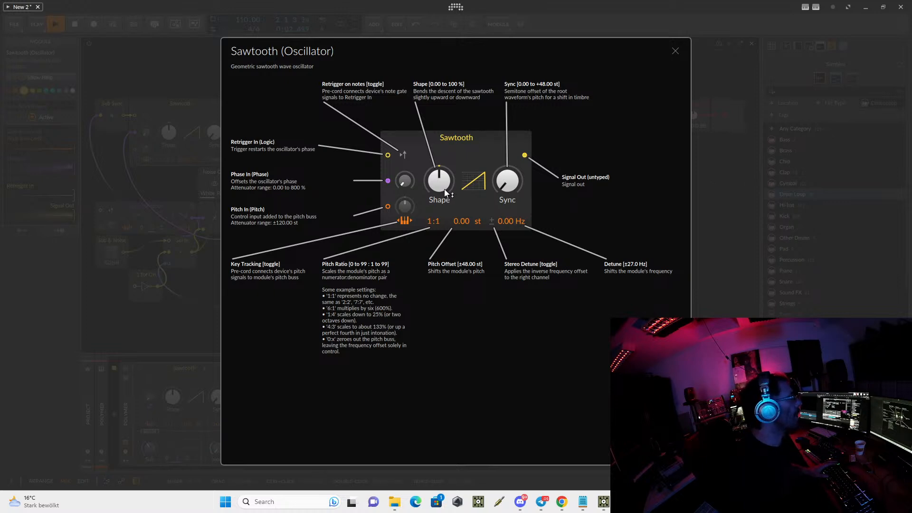
drag(445, 192, 445, 167)
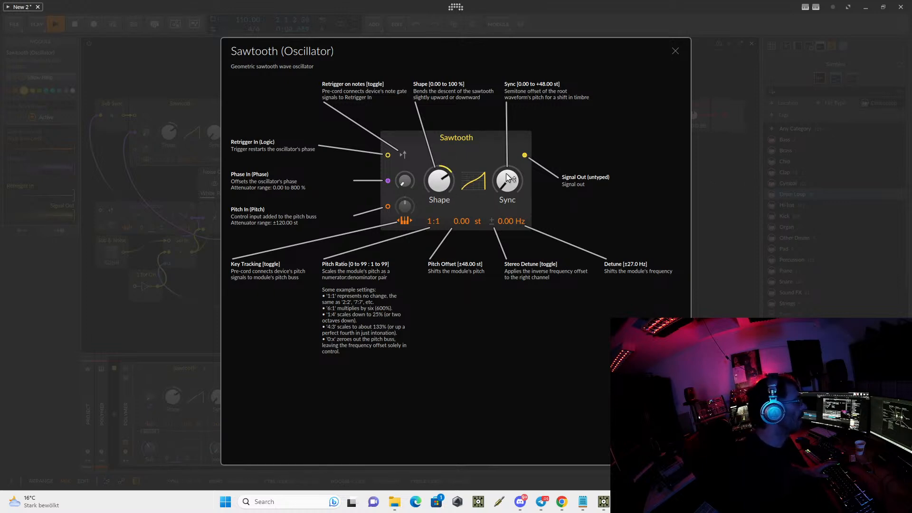
mouse_move(509, 179)
mouse_down()
mouse_move(509, 146)
mouse_move(510, 177)
mouse_up()
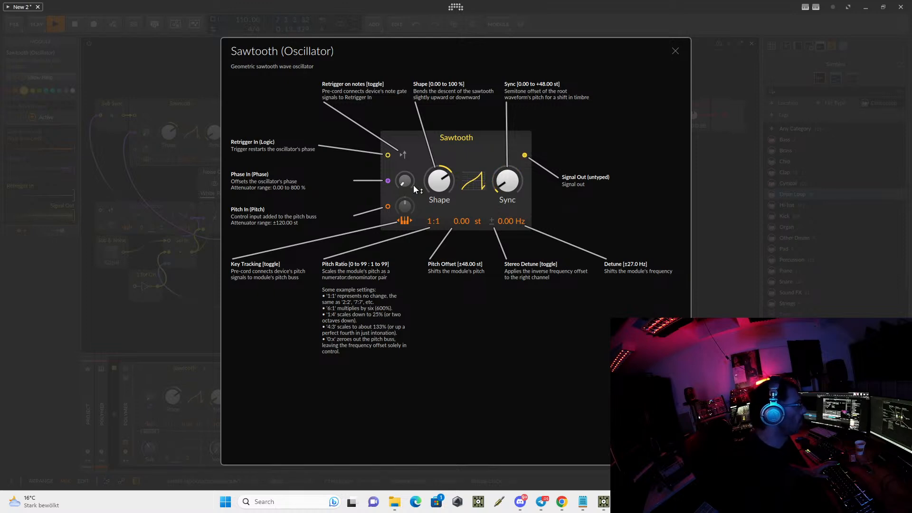
- Adjust the Sawtooth oscillator's Pitch In attenuator, reset its Shape to the default, and raise Sync from within the interactive help page
drag(406, 180, 406, 180)
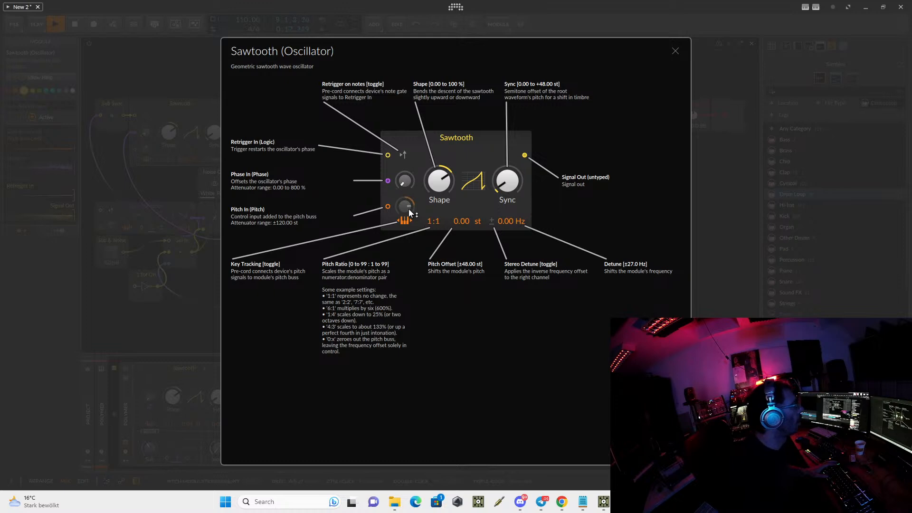
double_click(445, 181)
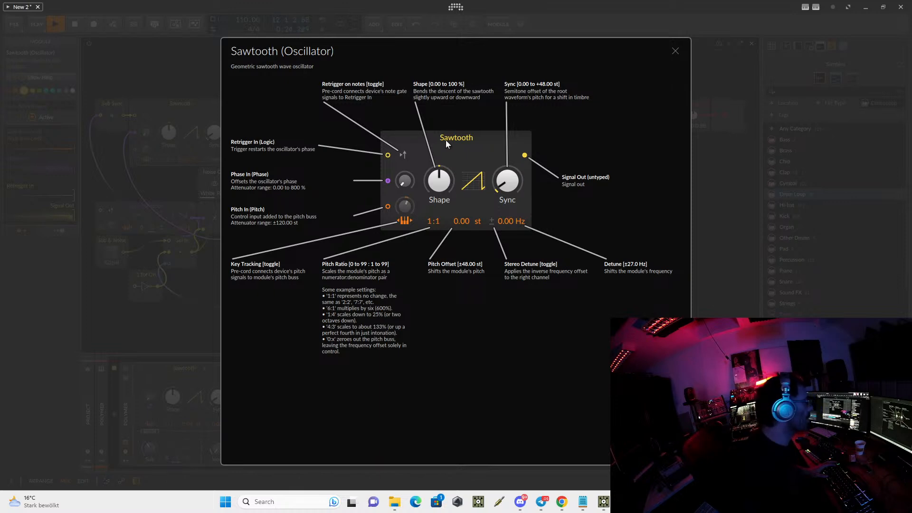
drag(507, 183, 500, 212)
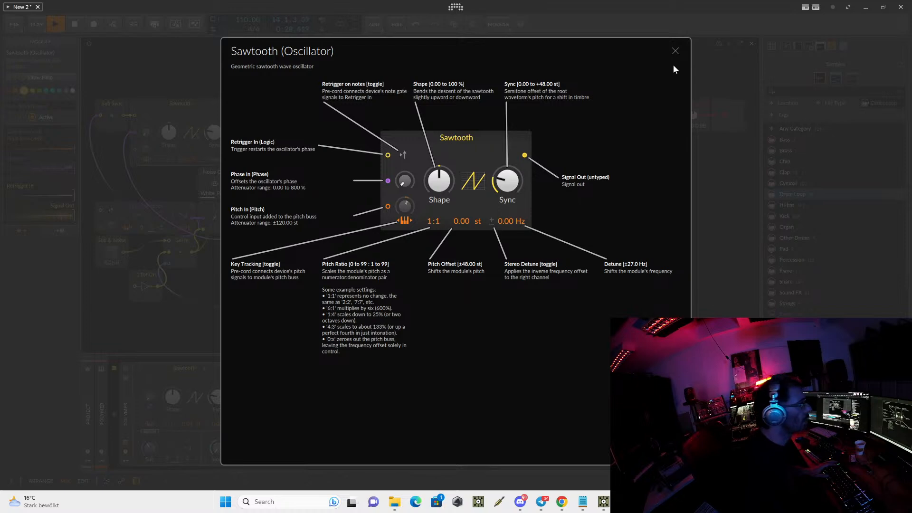
- Close the Sawtooth help page and Polymer's expanded device view
click(675, 51)
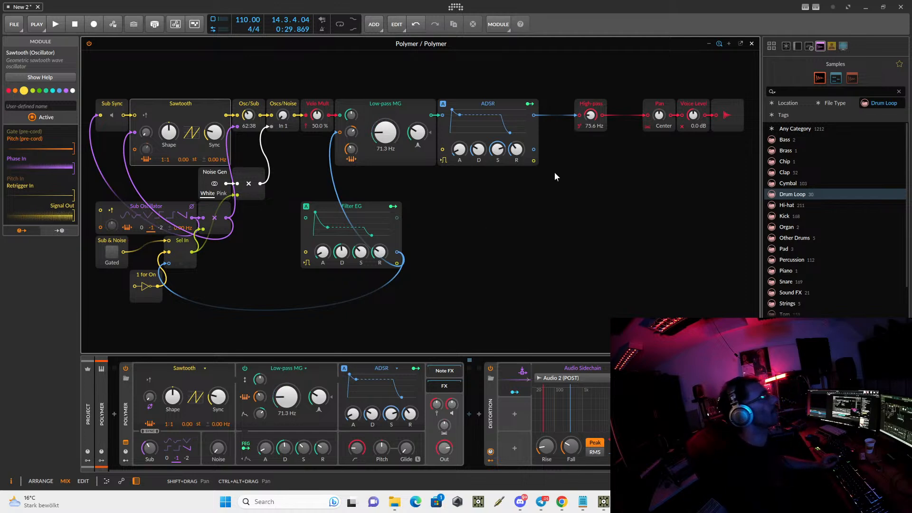
click(752, 44)
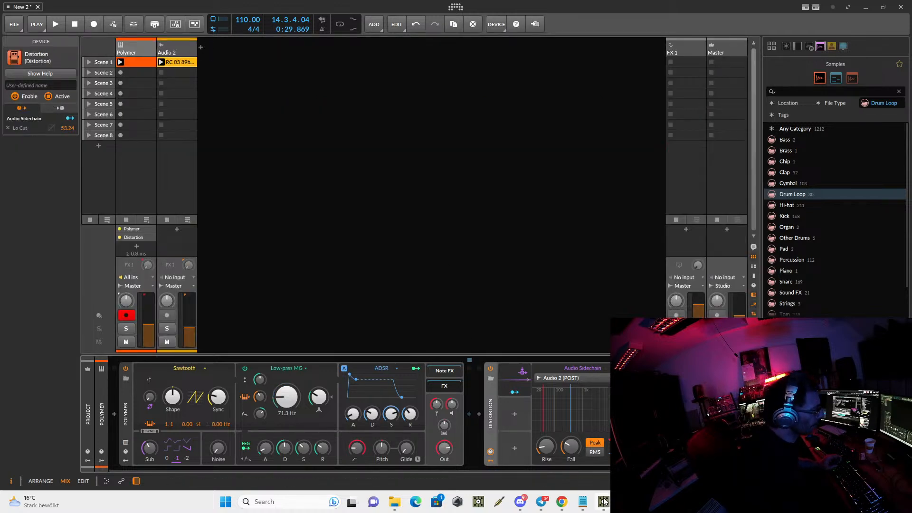
- Switch to TouchDesigner to examine the NewProject.1 network and the displace1 operator's parameters, and return to Bitwig Studio
mouse_move(603, 502)
click(600, 463)
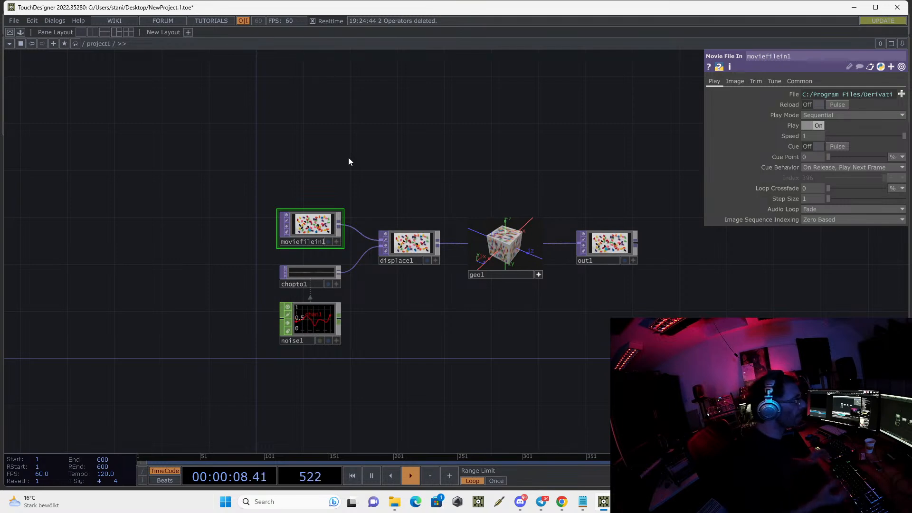
drag(571, 153, 464, 150)
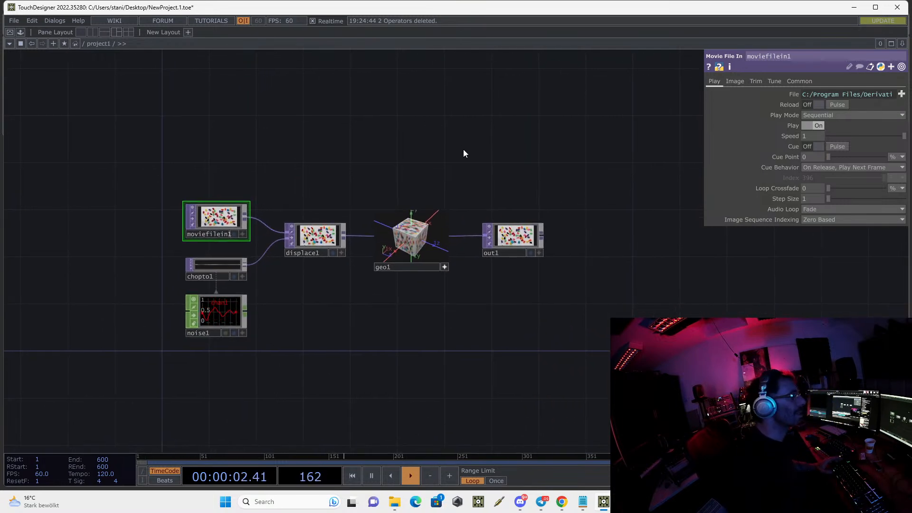
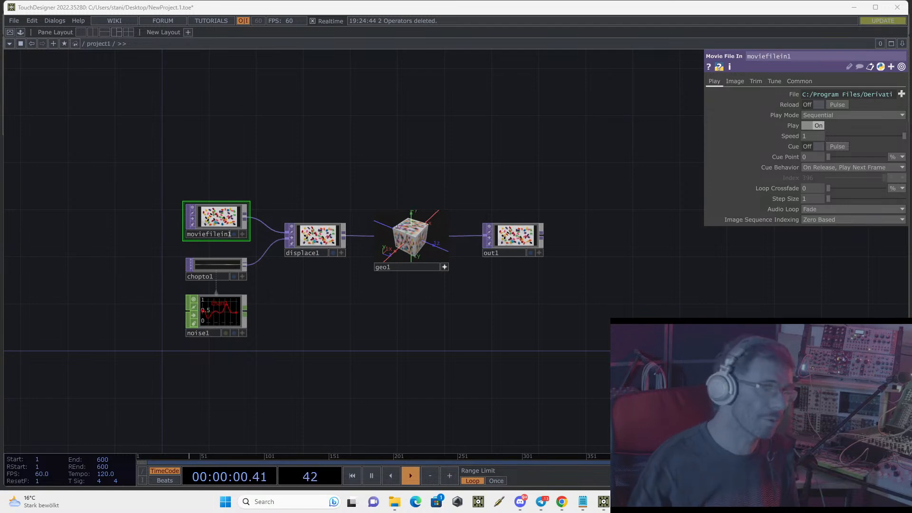
drag(268, 196, 329, 181)
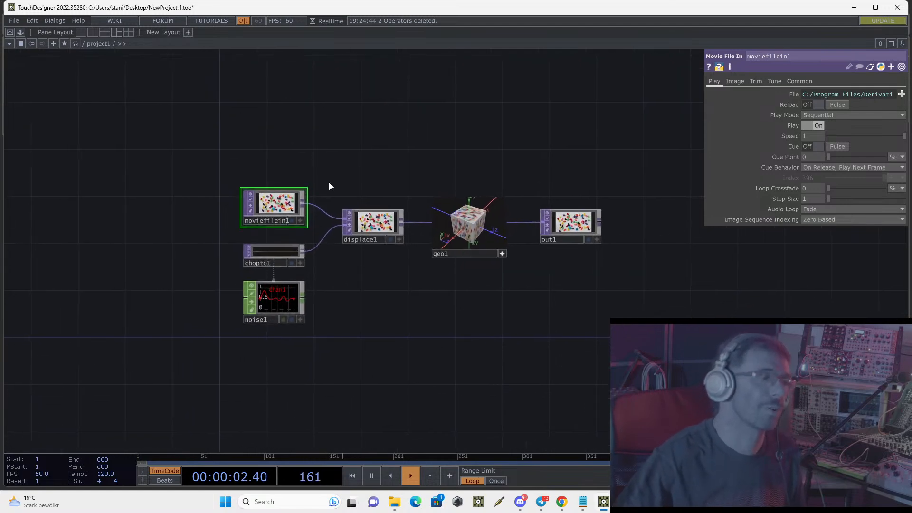
scroll(284, 179, up, 5)
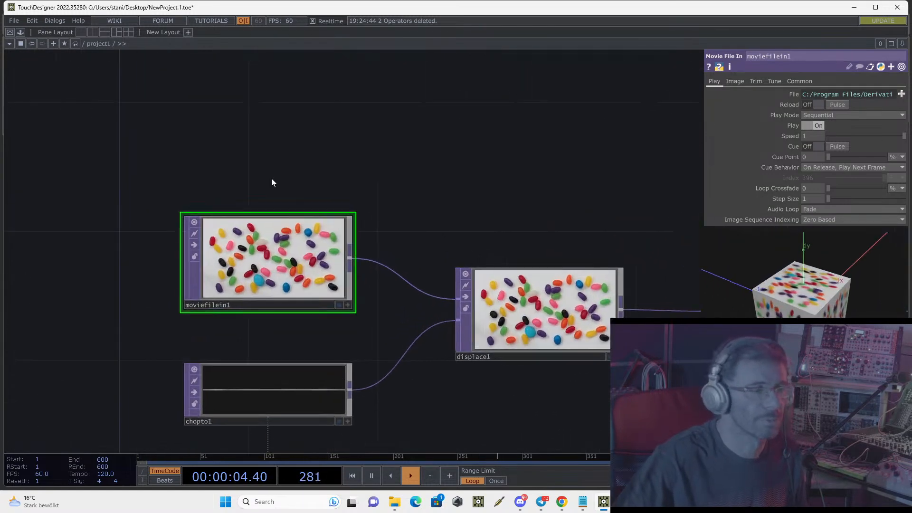
click(525, 318)
drag(472, 208, 366, 148)
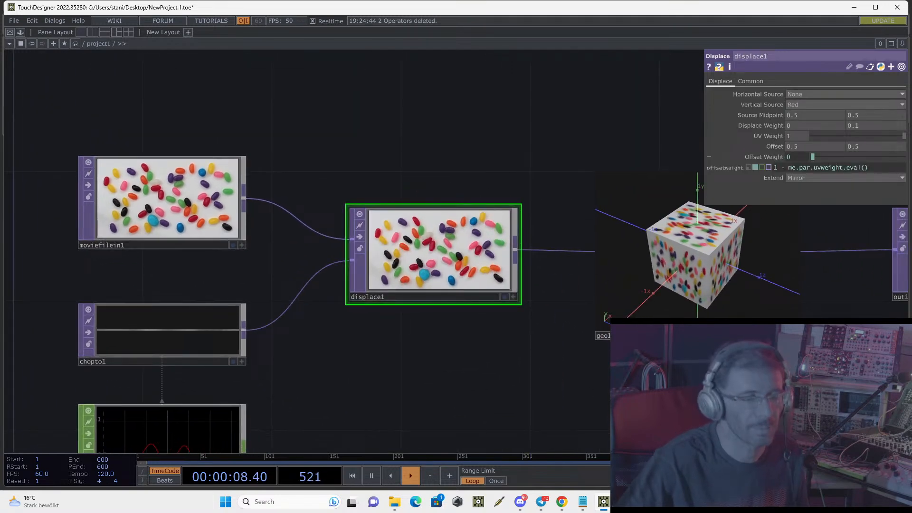
click(624, 502)
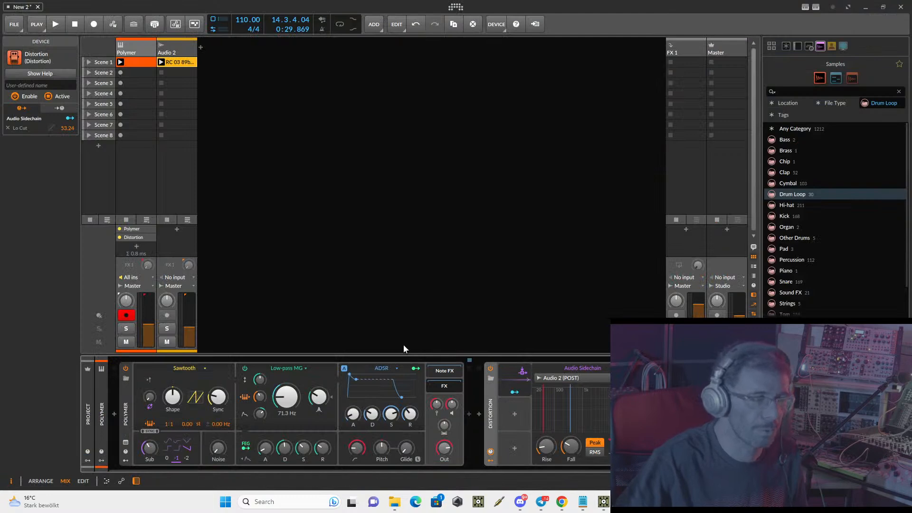
- Show the Polymer synth's internal module patch in Bitwig, and switch to the TouchDesigner project
click(125, 442)
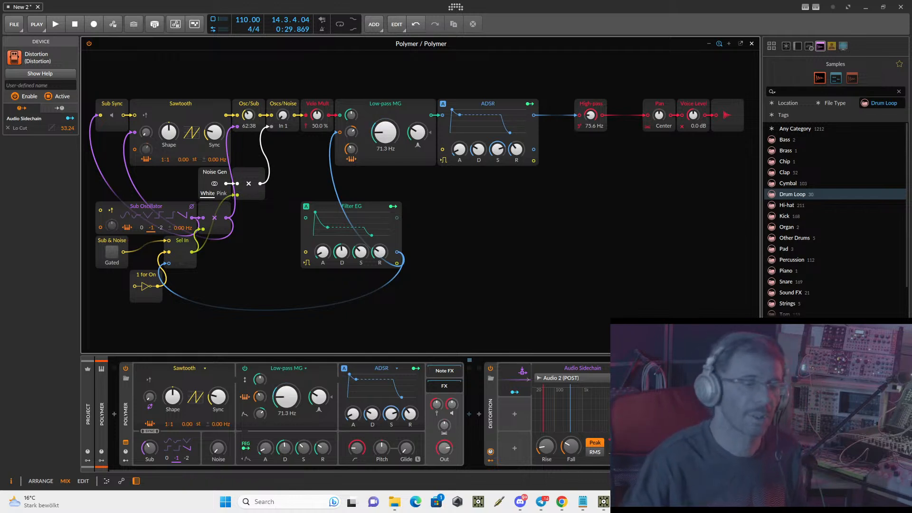
mouse_move(603, 502)
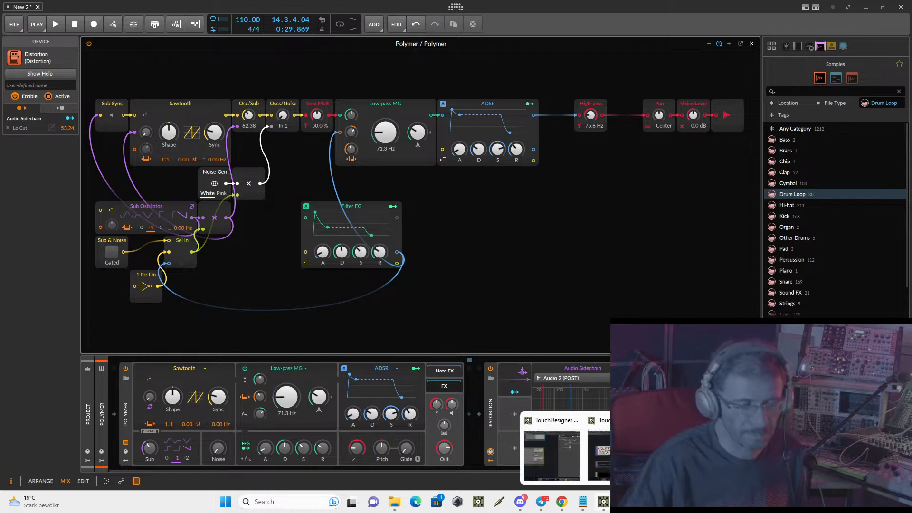
click(606, 446)
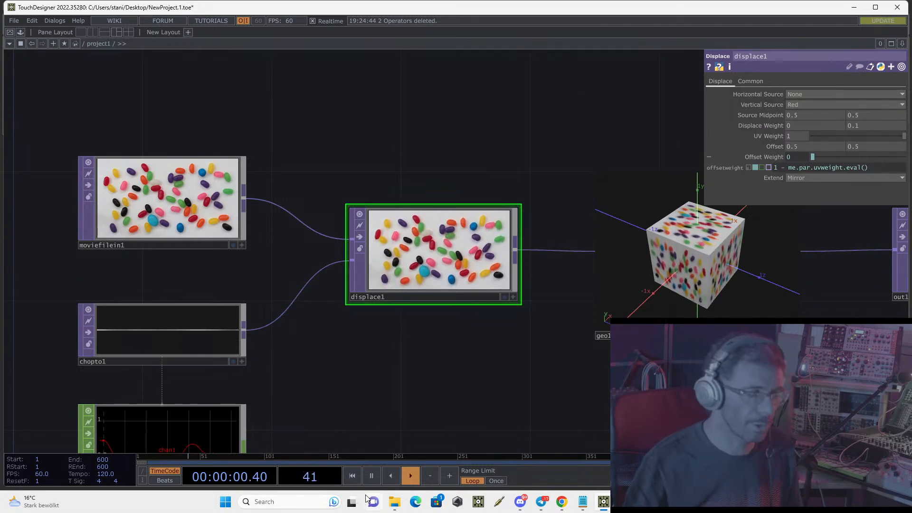
- Browse the Pictures, Music and Videos folders in File Explorer, and return to the TouchDesigner network
mouse_move(394, 502)
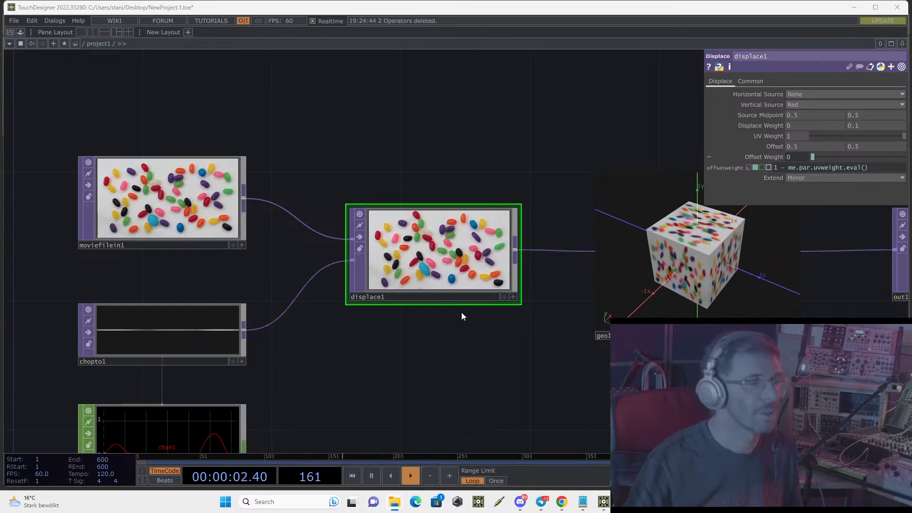
drag(0, 108, 252, 108)
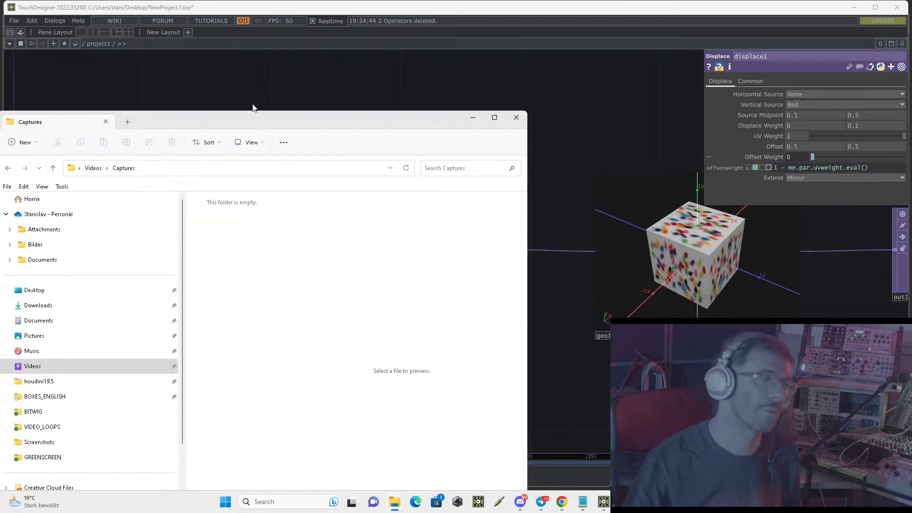
click(495, 117)
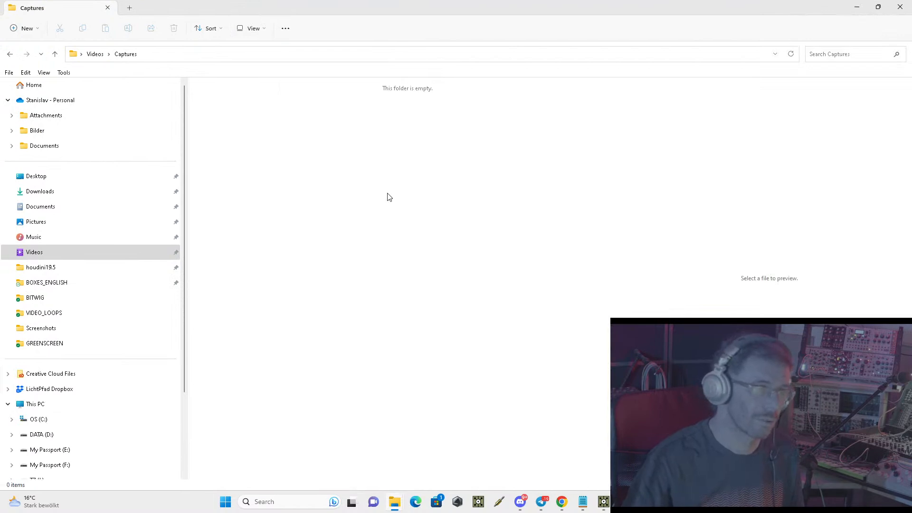
click(57, 223)
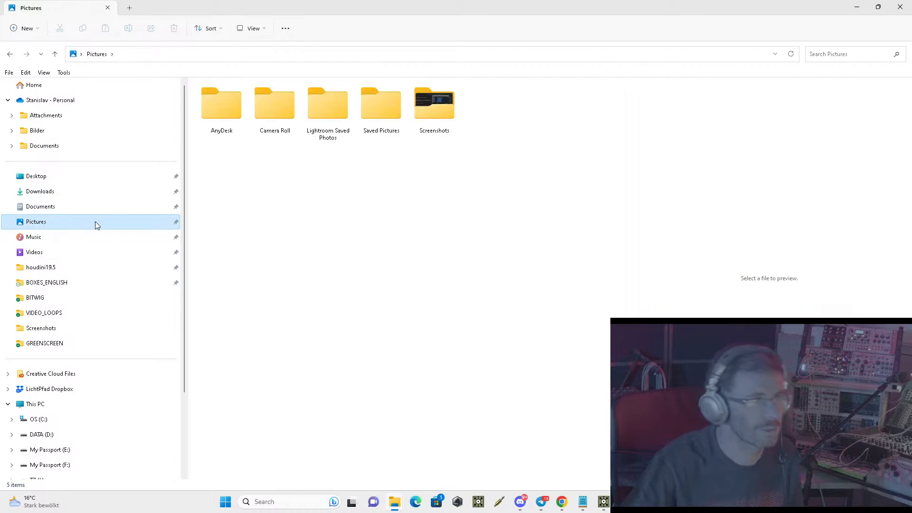
click(54, 237)
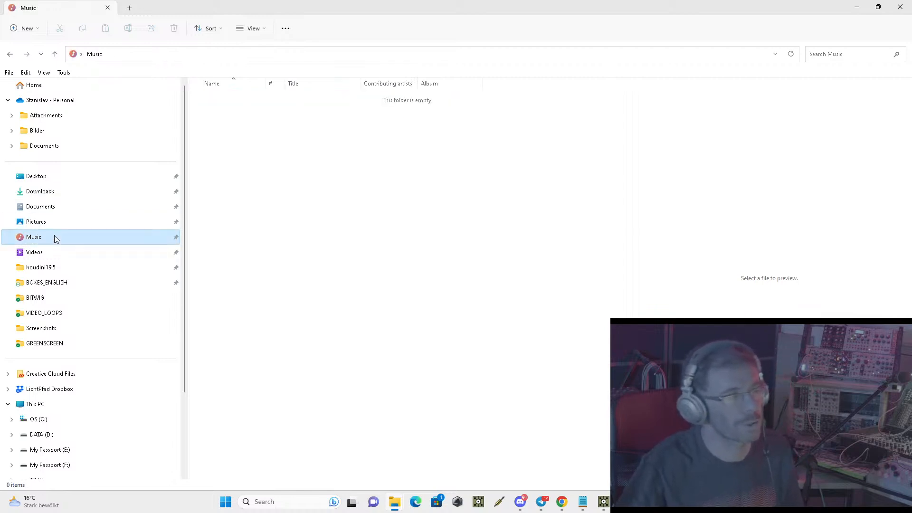
click(81, 253)
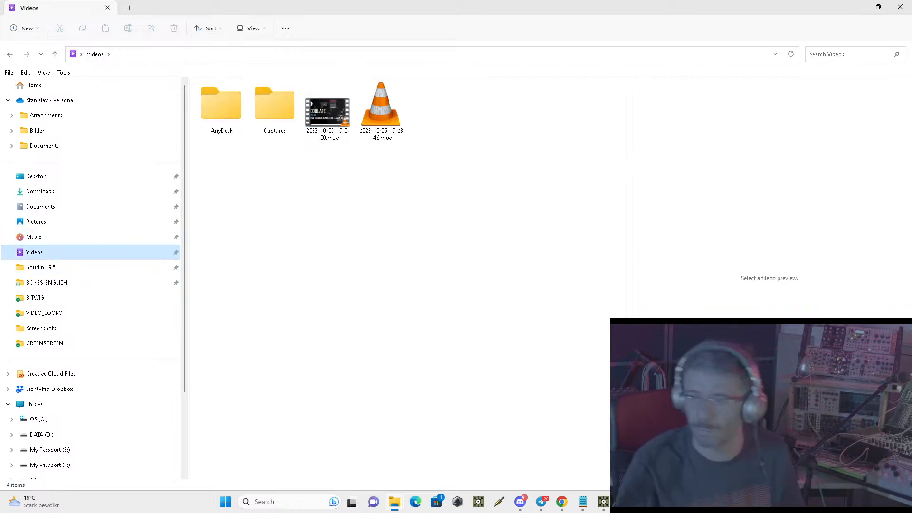
click(854, 8)
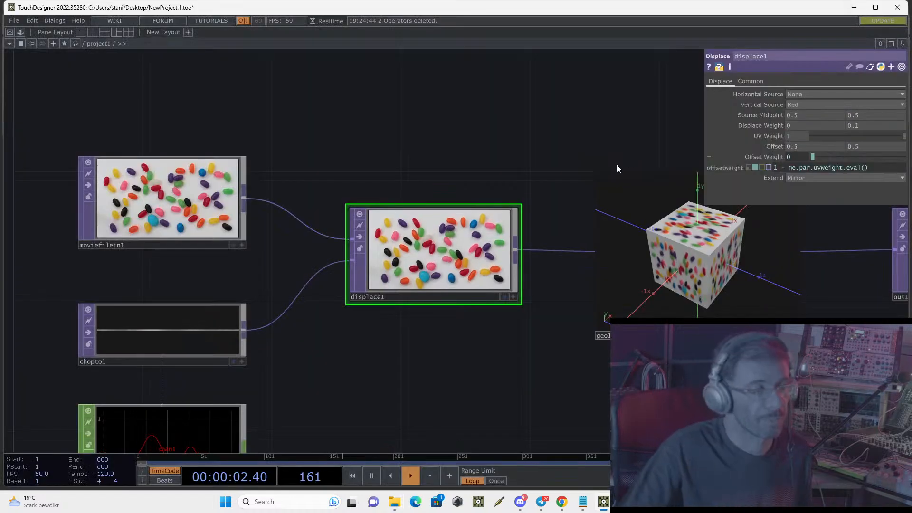
scroll(464, 162, down, 3)
drag(490, 300, 461, 301)
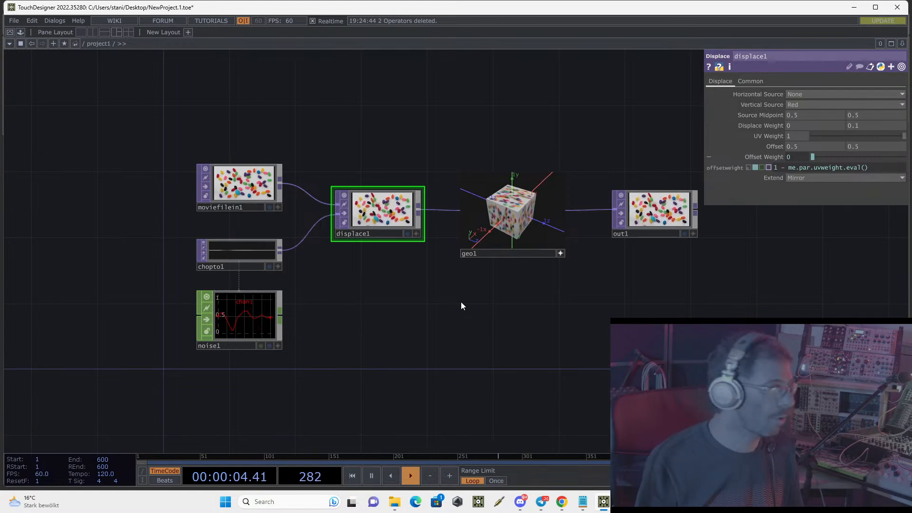
key(Tab)
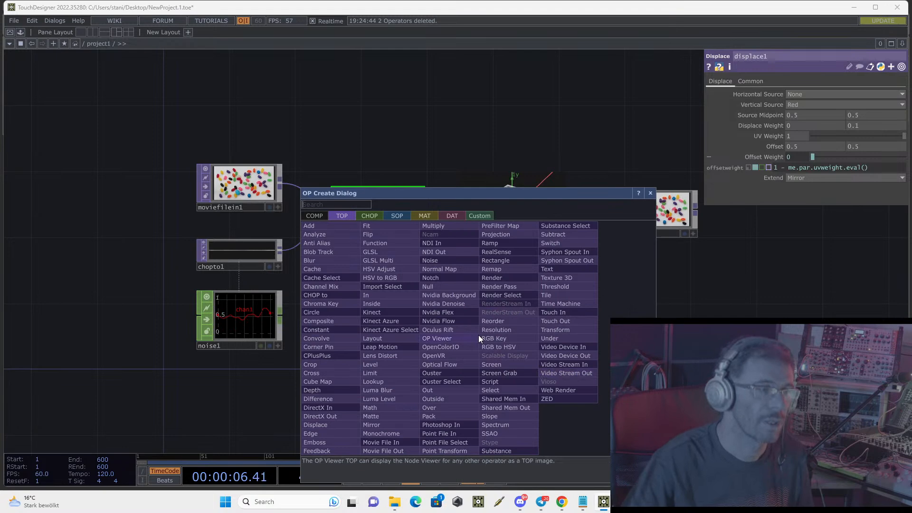
click(674, 298)
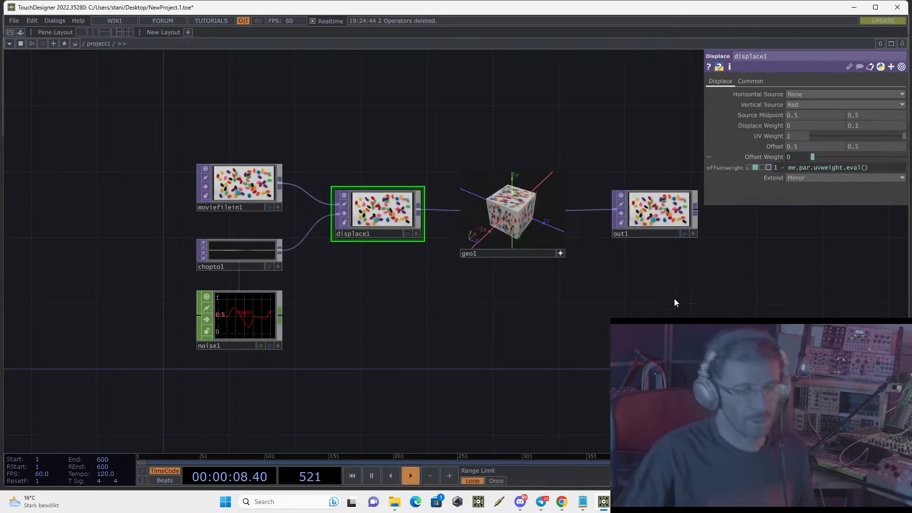
key(Tab)
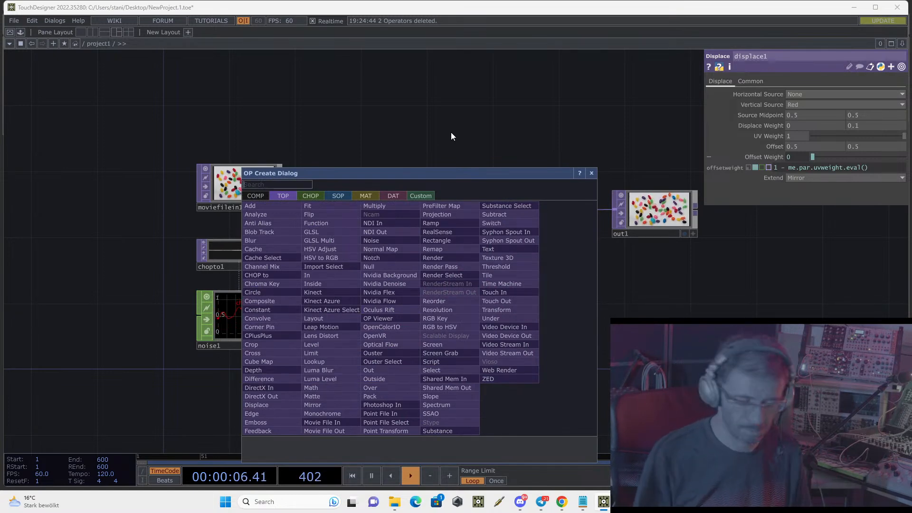
key(Escape)
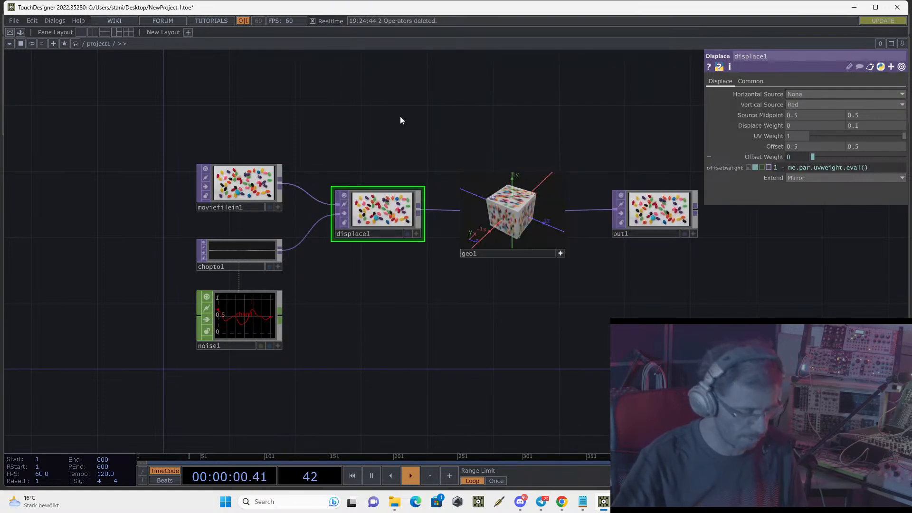
- Add an Audio Device In CHOP to the empty network area below displace1 and geo1, and pause the timeline
key(Tab)
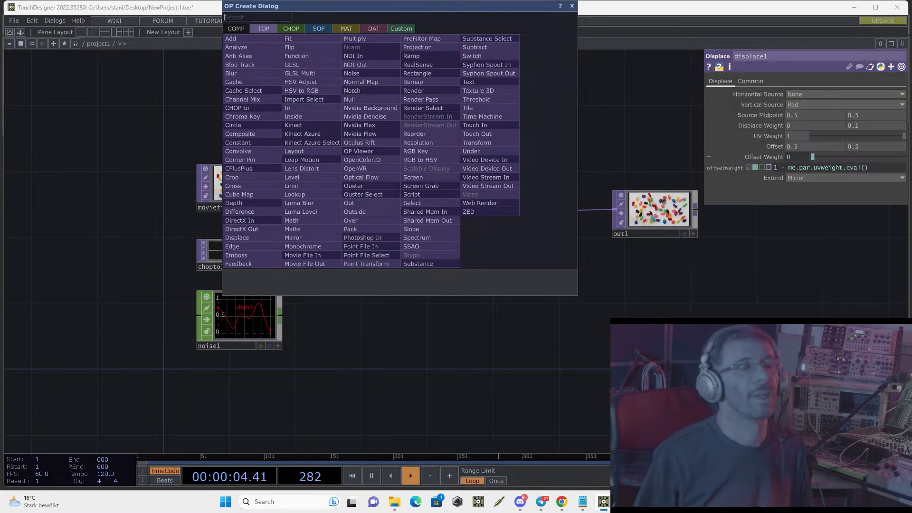
click(301, 28)
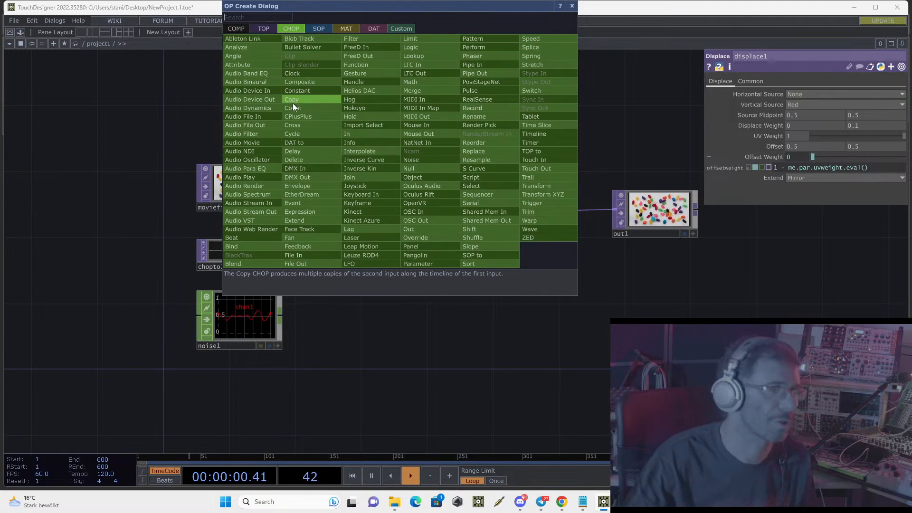
click(256, 92)
click(400, 311)
scroll(475, 287, up, 5)
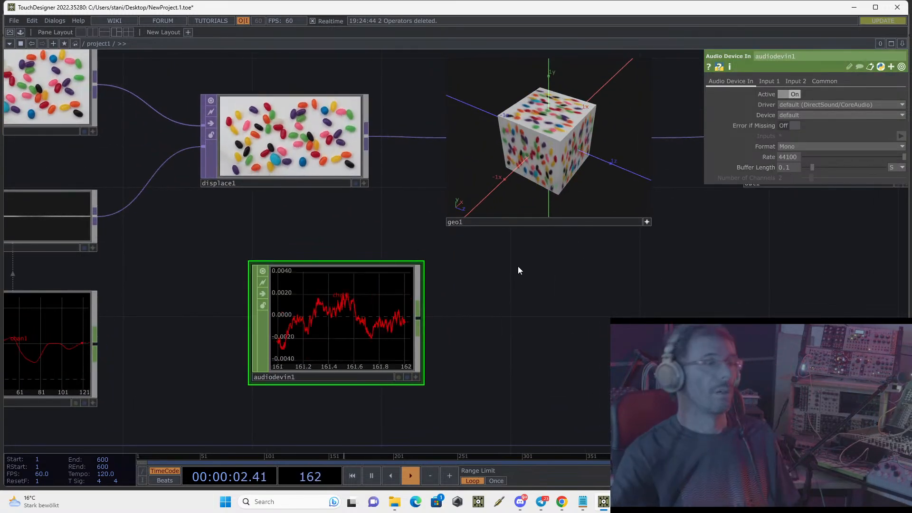
middle_drag(418, 356, 303, 306)
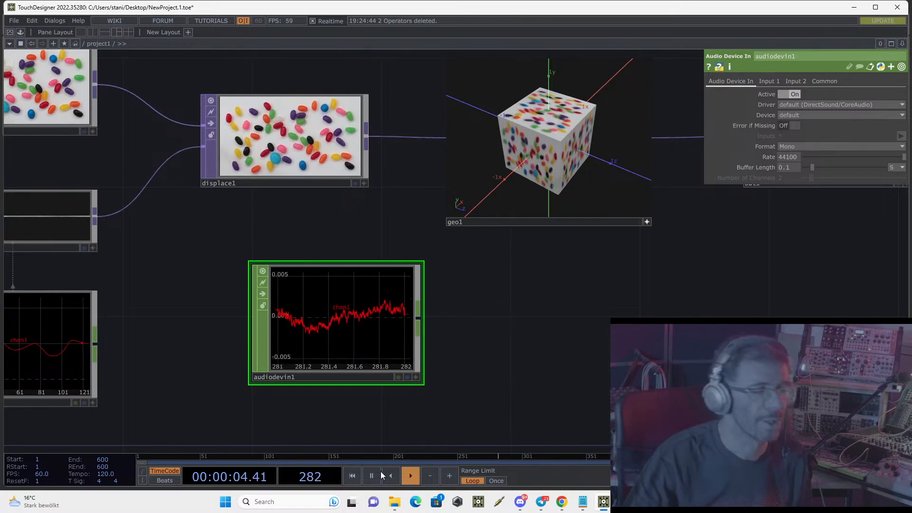
key(space)
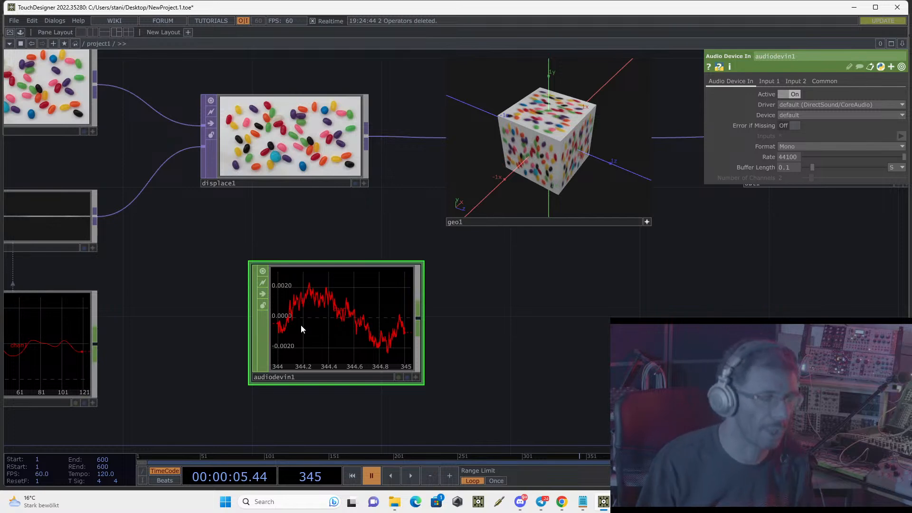
- Add an LFO CHOP directly below audiodevin1 and resume timeline playback
scroll(347, 301, down, 3)
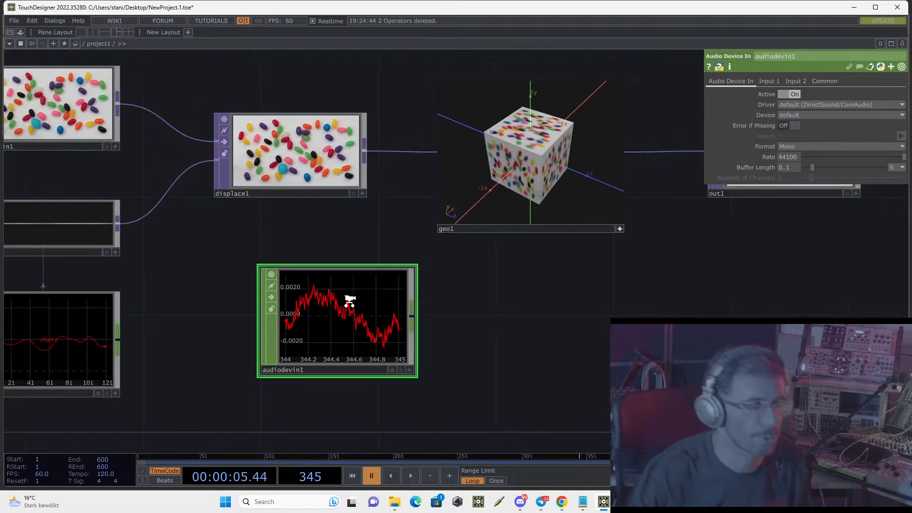
drag(444, 317, 425, 225)
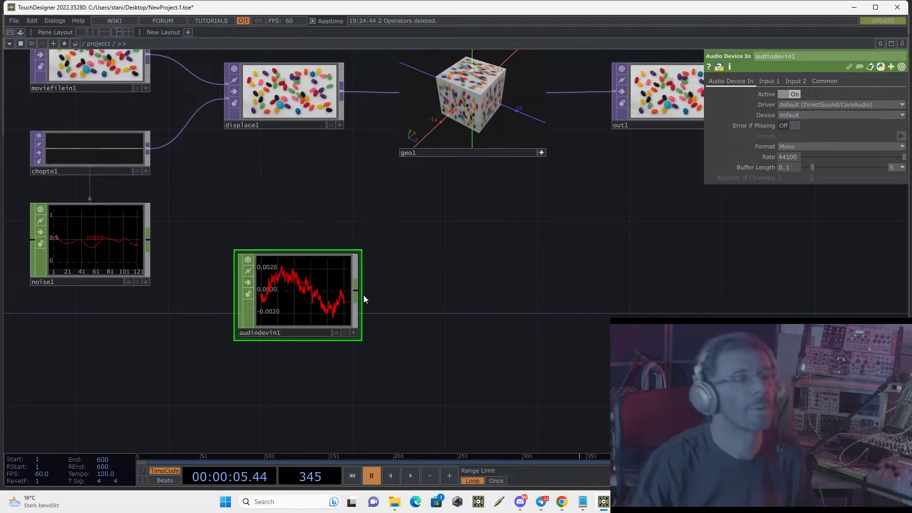
drag(390, 281, 392, 235)
key(Tab)
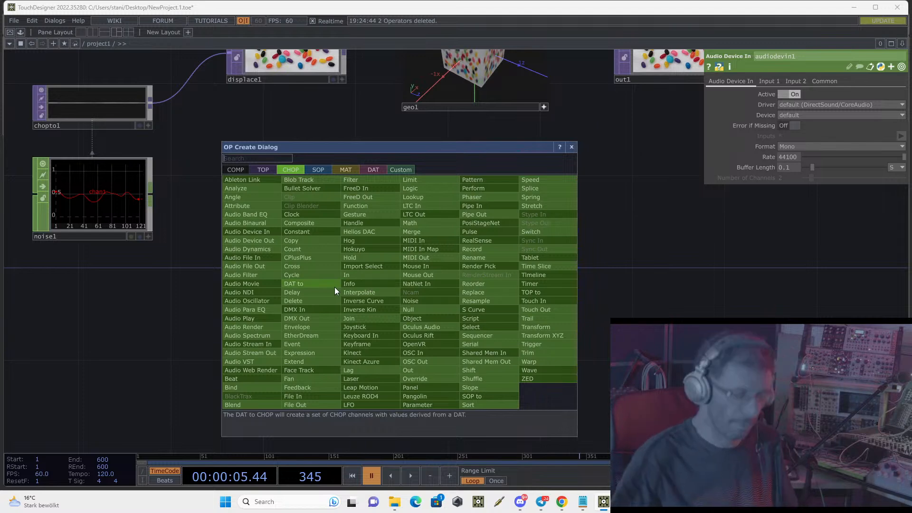
text(д)
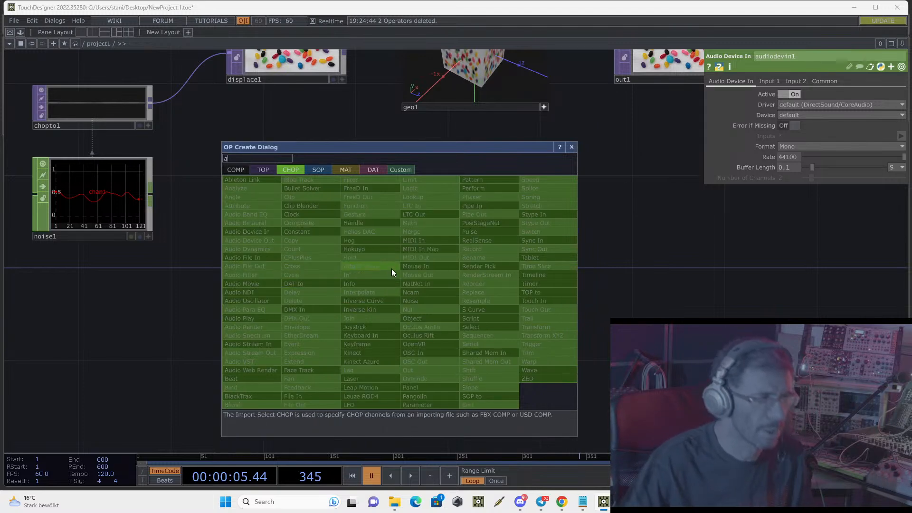
key(BackSpace)
text(l)
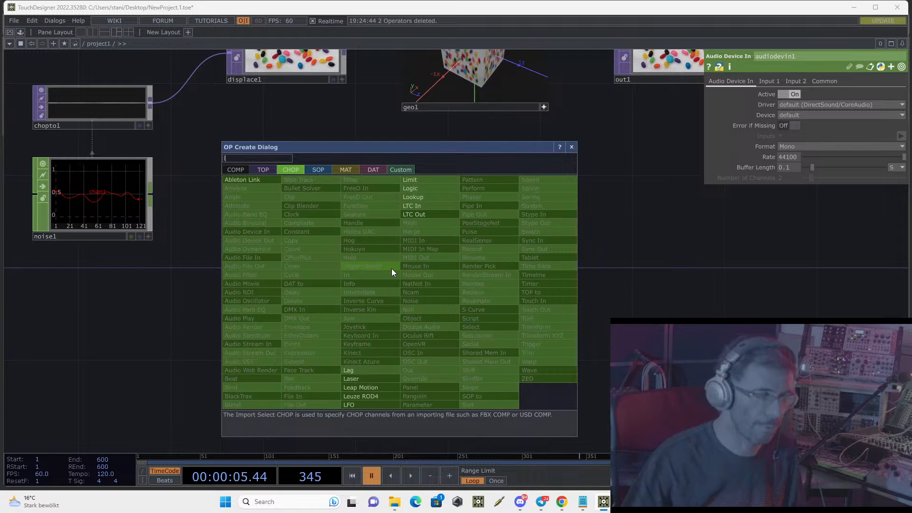
click(358, 406)
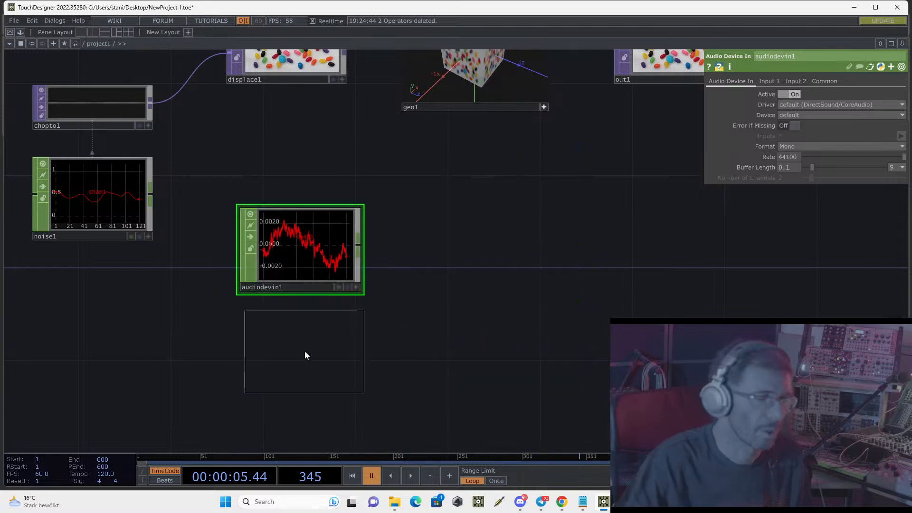
click(304, 351)
middle_drag(321, 297, 407, 478)
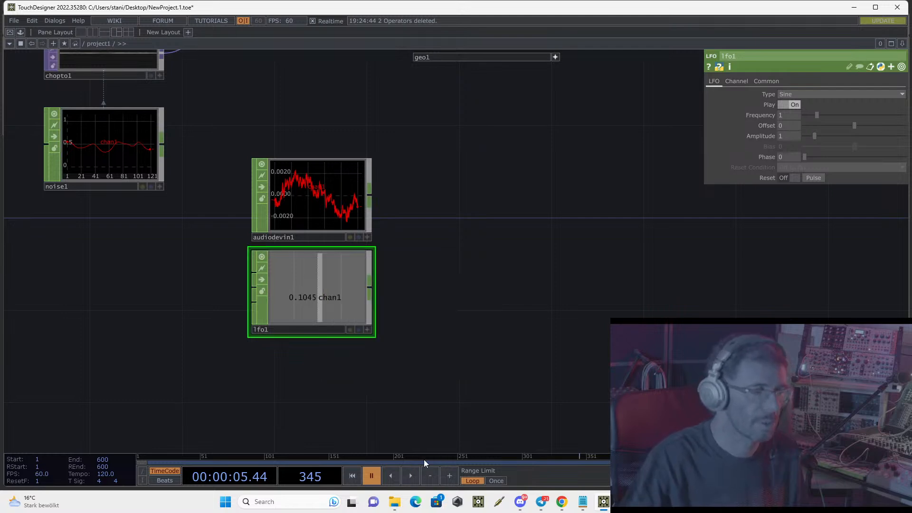
click(408, 476)
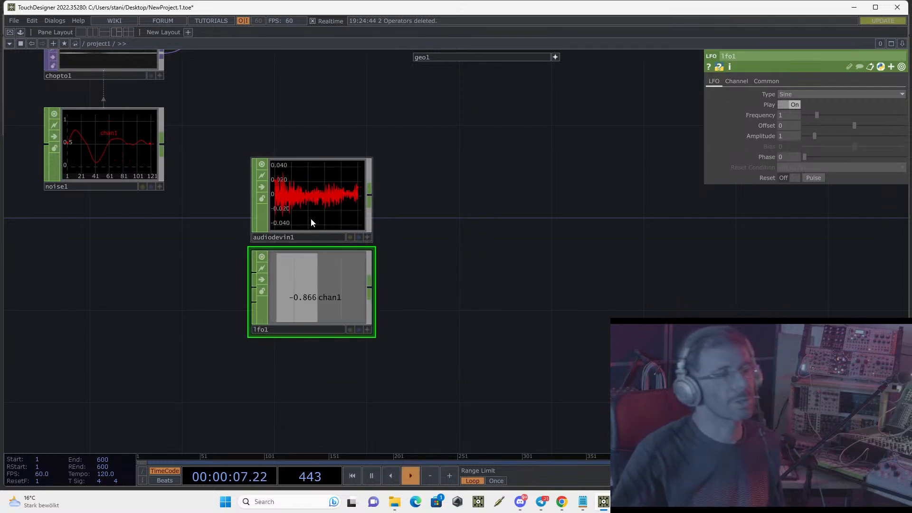
- Look through the SOP and MAT operator families, and add a Folder DAT to the right of audiodevin1 and lfo1
drag(474, 290, 457, 341)
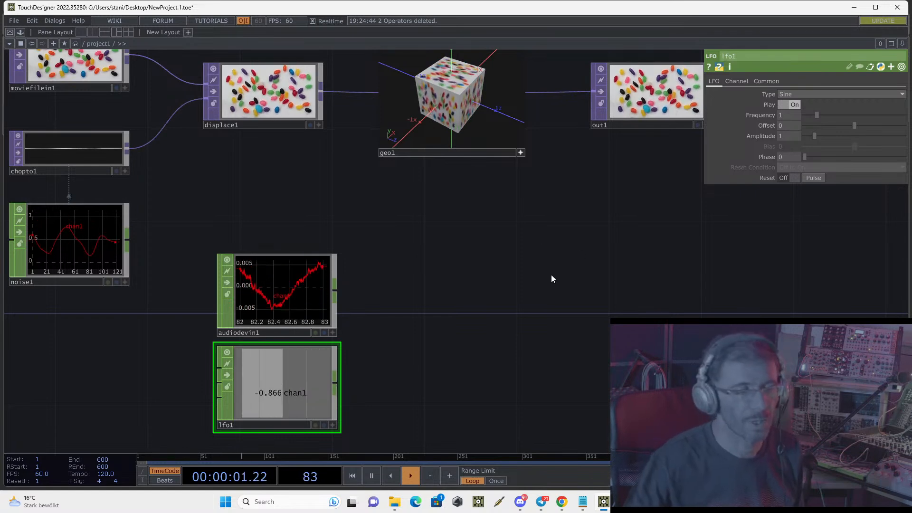
key(Tab)
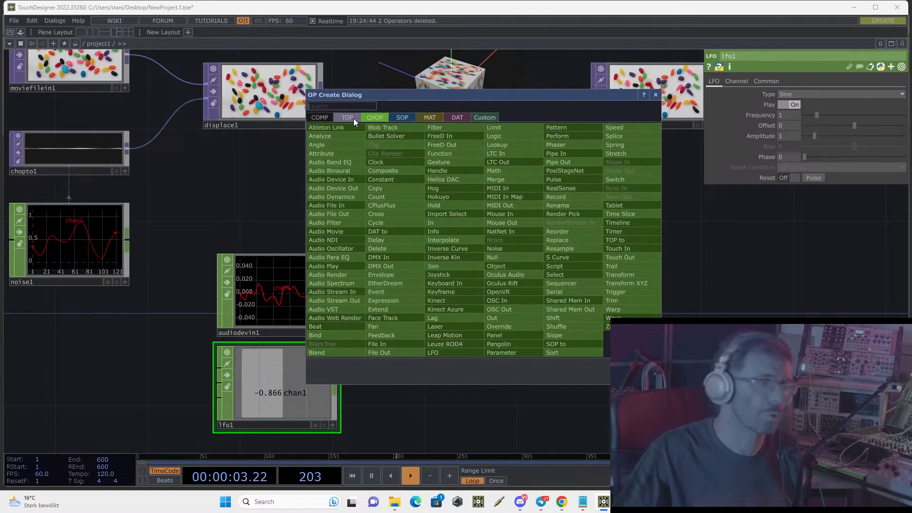
click(398, 120)
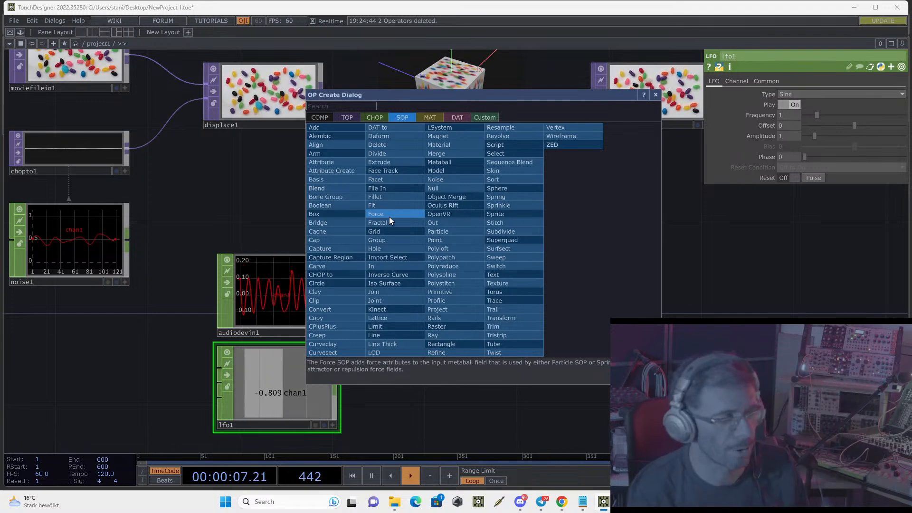
click(432, 120)
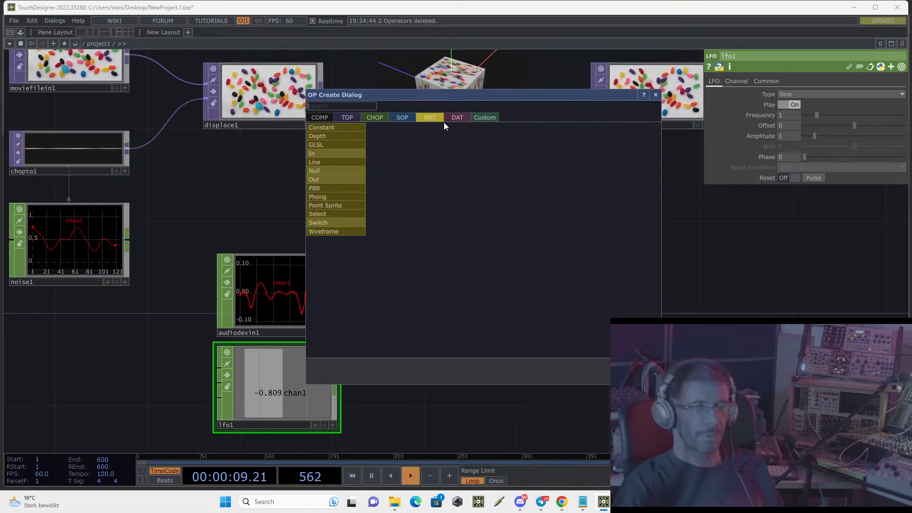
click(447, 120)
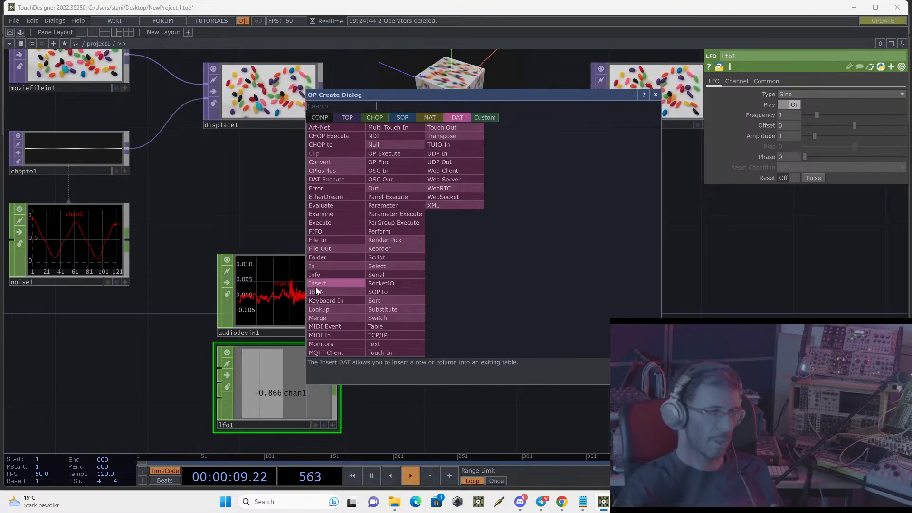
text(f)
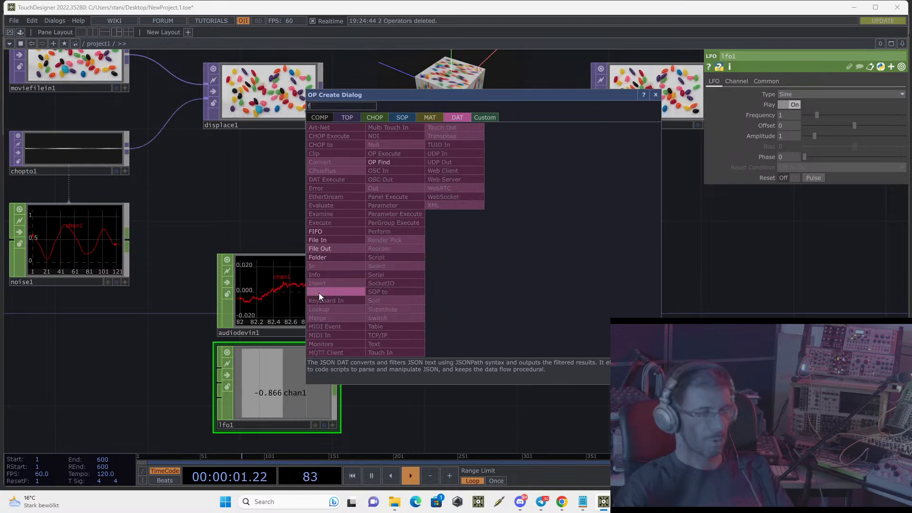
click(329, 258)
click(471, 295)
scroll(560, 301, up, 5)
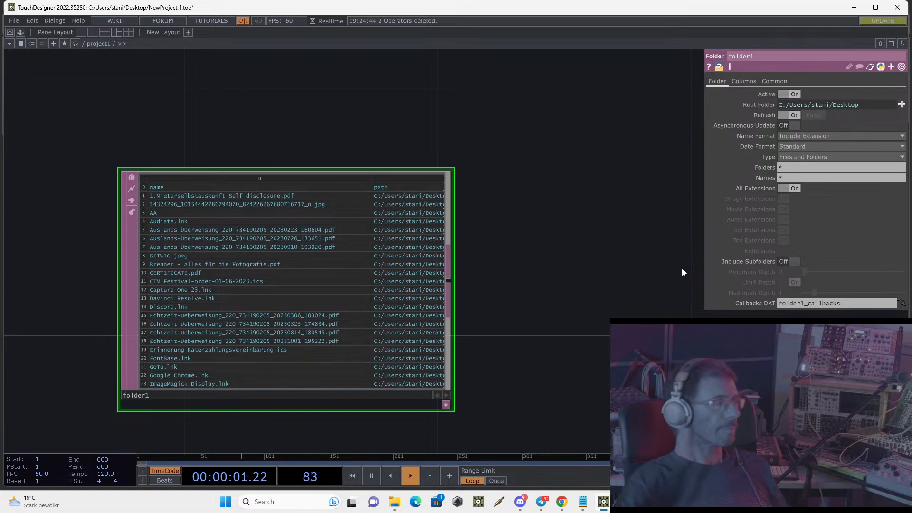
- Look at the Custom and COMP operator families, compare with the Polymer patch in Bitwig, and return to the TouchDesigner network
key(Tab)
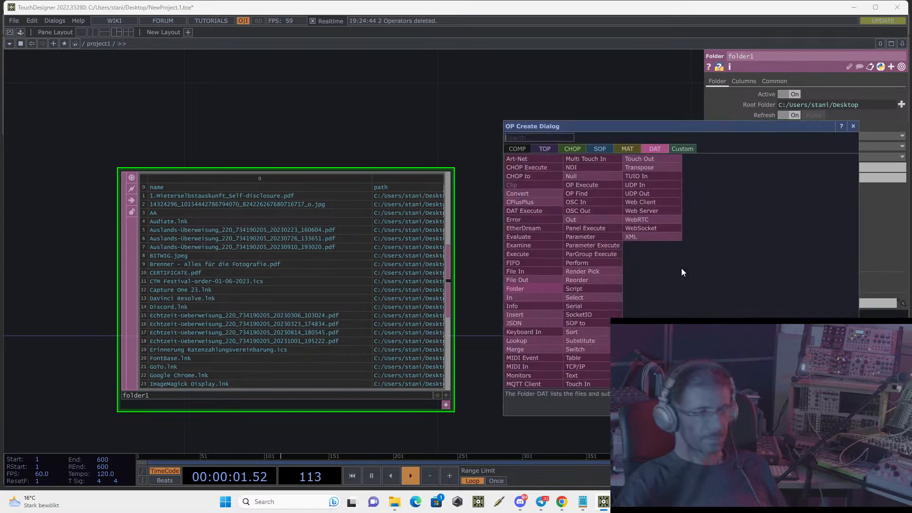
click(685, 150)
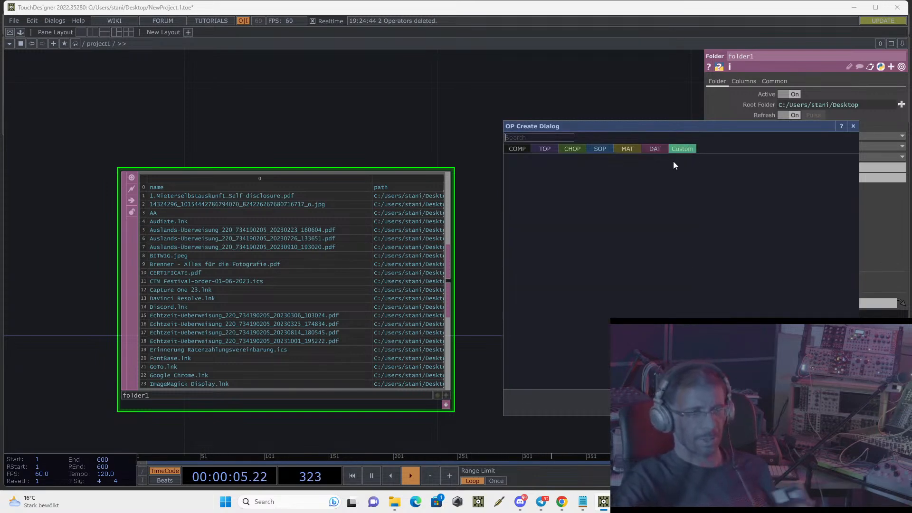
click(518, 148)
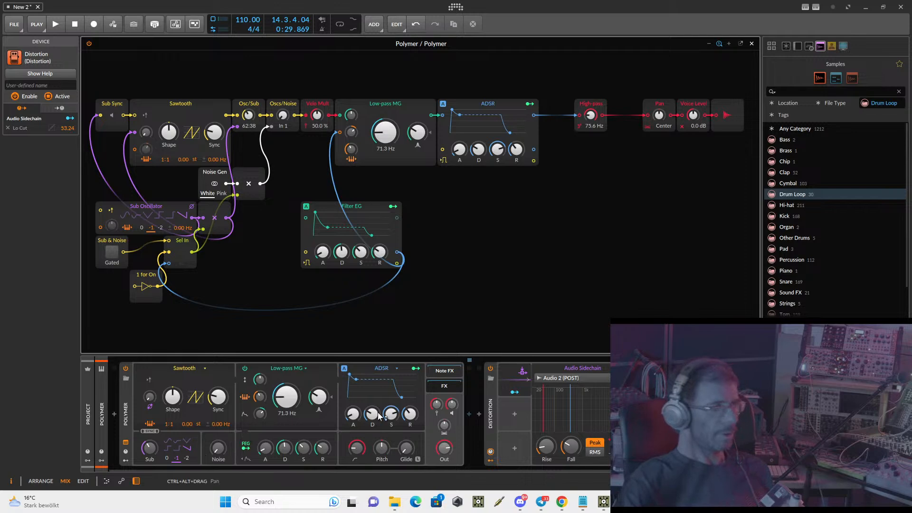
mouse_move(600, 506)
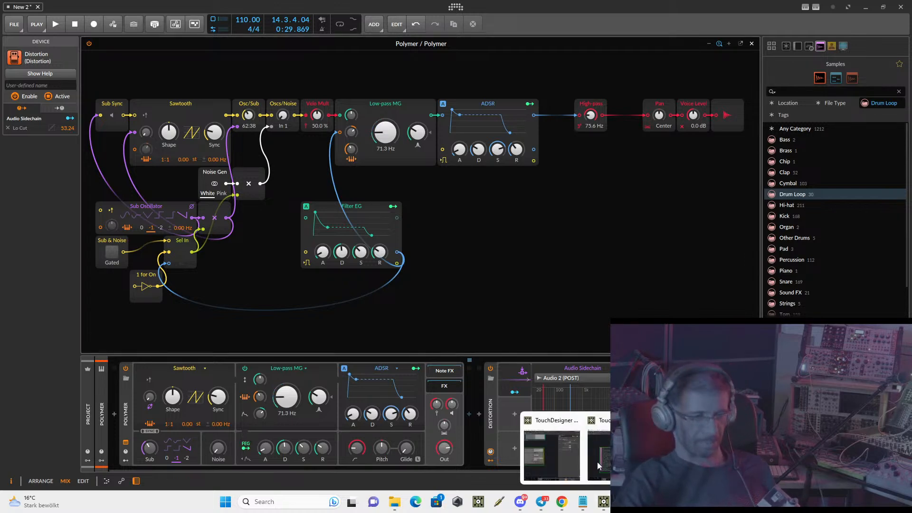
click(597, 449)
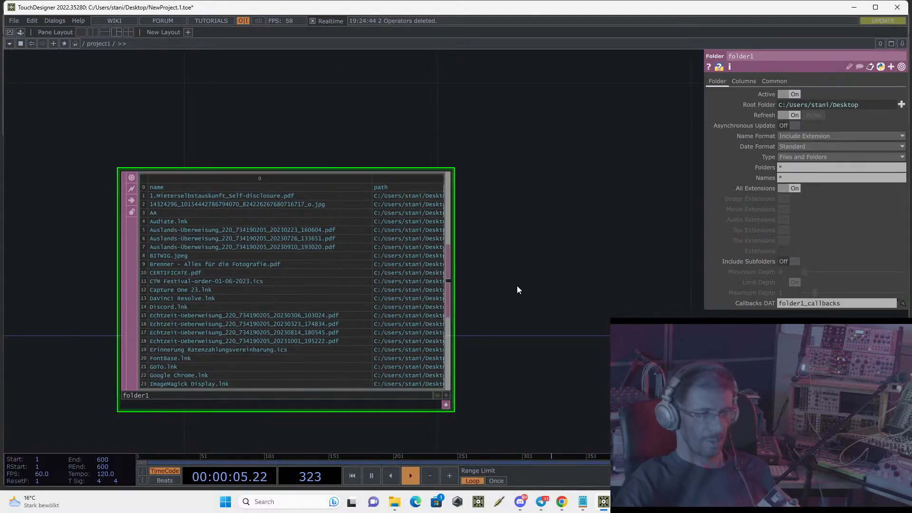
key(Tab)
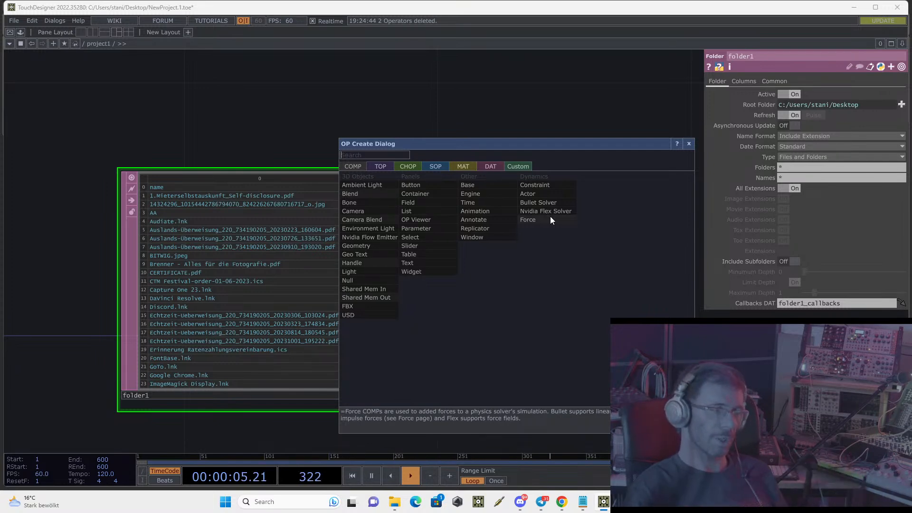
click(261, 100)
- Move audiodevin1, lfo1 and folder1 down away from the original network, and delete moviefilein1, chopto1, noise1, displace1, geo1 and out1
scroll(356, 143, down, 6)
drag(371, 149, 475, 239)
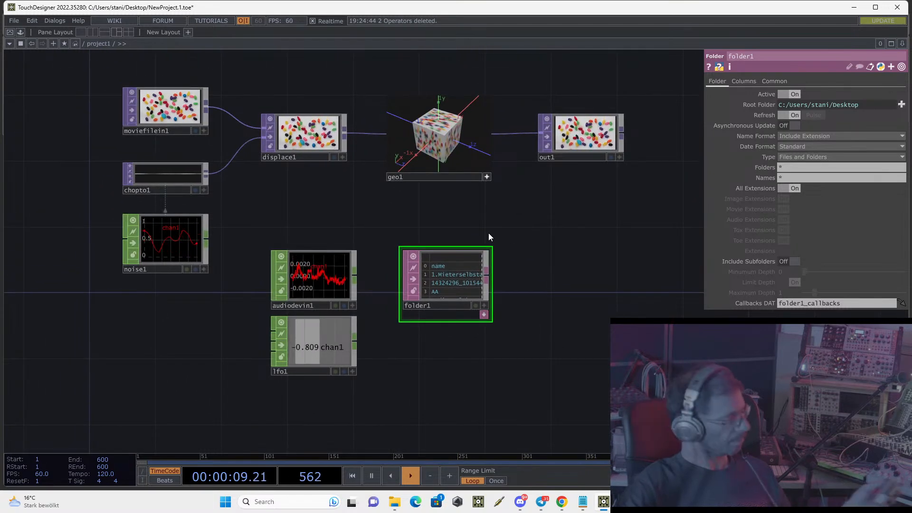
scroll(444, 224, down, 2)
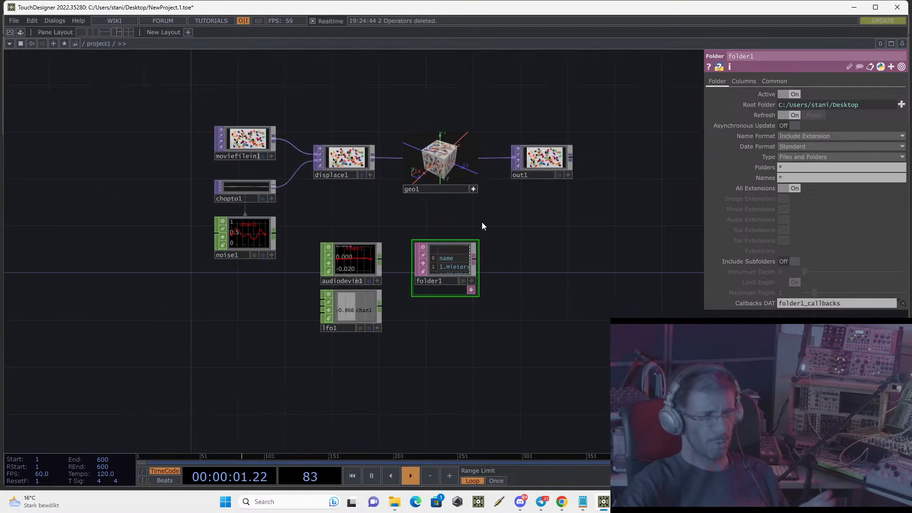
drag(506, 221, 356, 349)
drag(456, 265, 361, 347)
drag(166, 92, 504, 259)
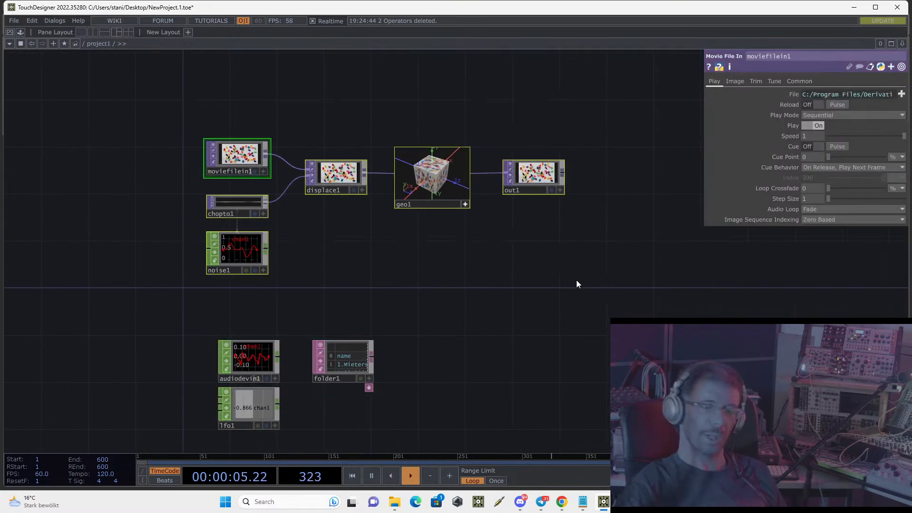
key(Delete)
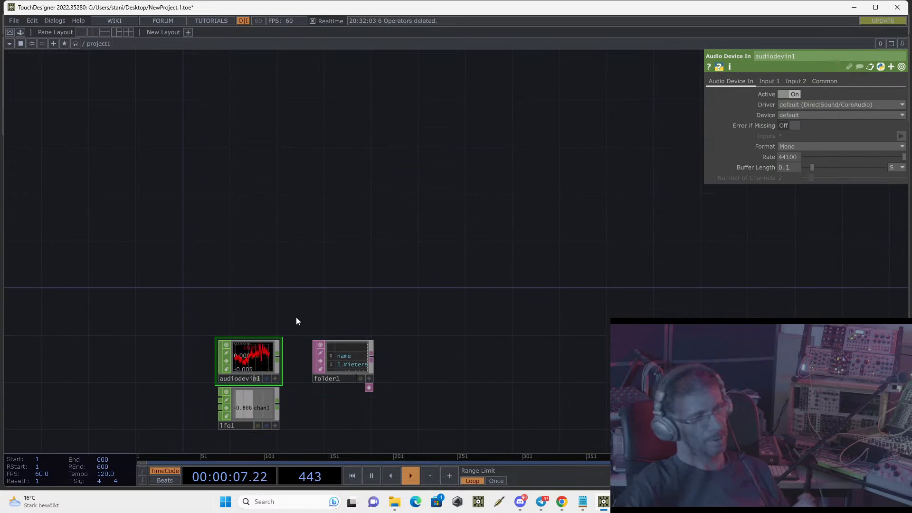
- Reposition folder1 above audiodevin1, lining it up with audiodevin1 and lfo1 in one column
drag(296, 318, 306, 216)
drag(327, 254, 232, 171)
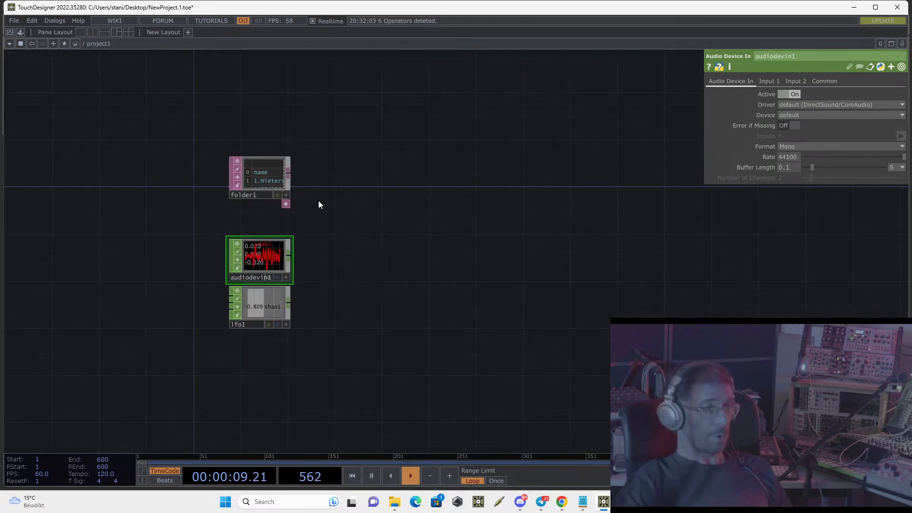
scroll(331, 239, up, 3)
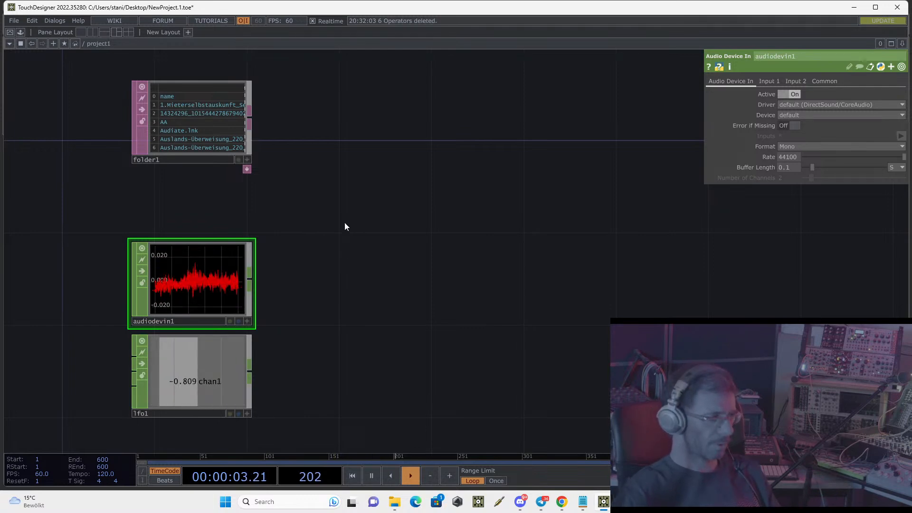
- Add a Video Device In TOP to the empty network area to the right of folder1
key(Tab)
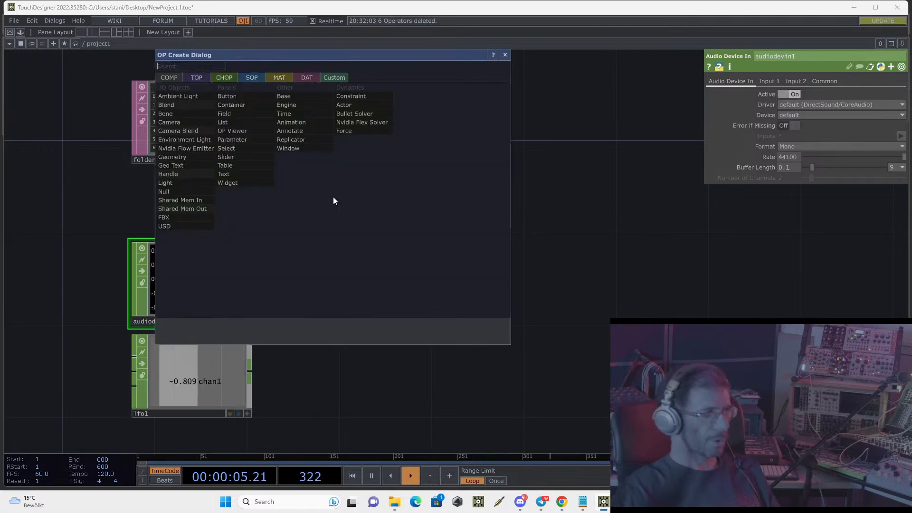
click(665, 234)
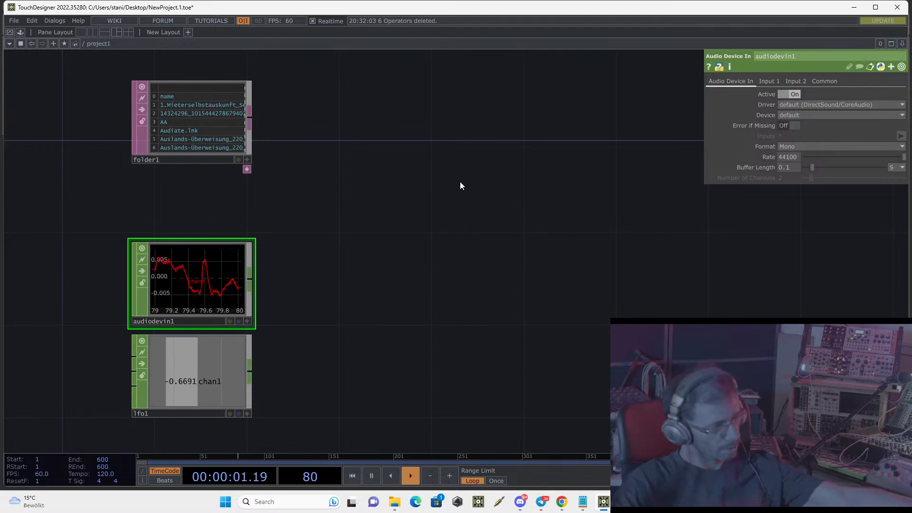
key(Tab)
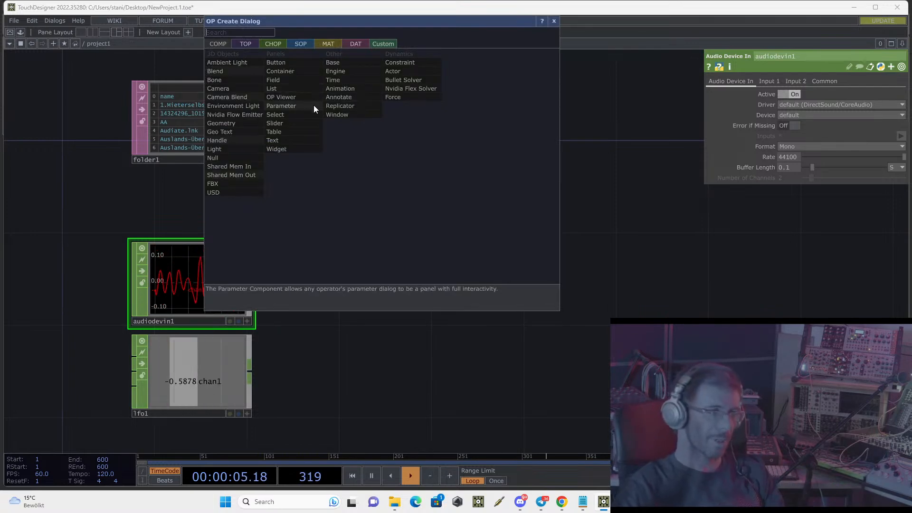
click(246, 45)
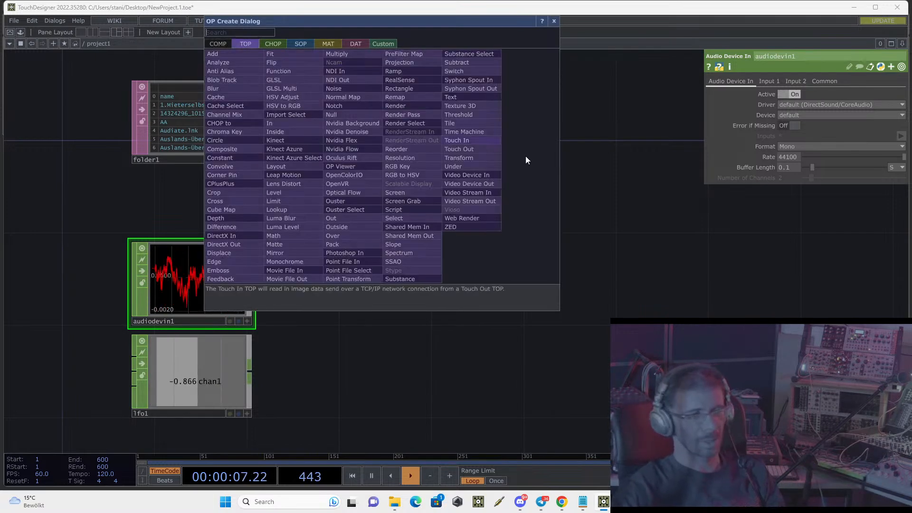
click(483, 175)
click(448, 178)
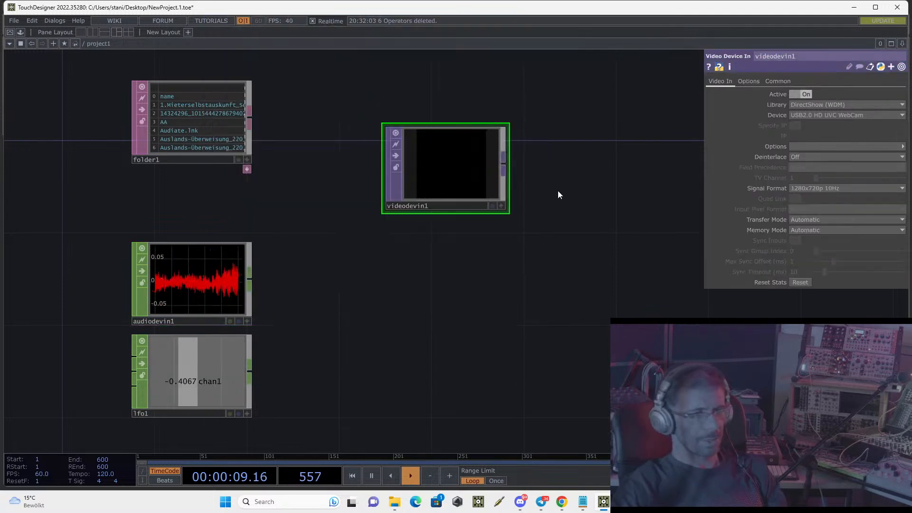
- Set the capture device of videodevin1 to ZET USB WEBCAM and examine its live image up close
click(810, 119)
click(808, 151)
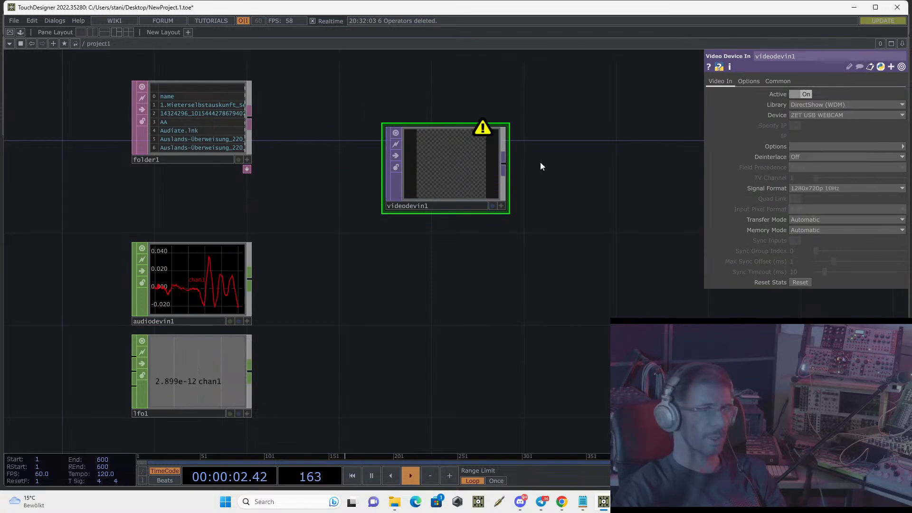
scroll(517, 159, up, 5)
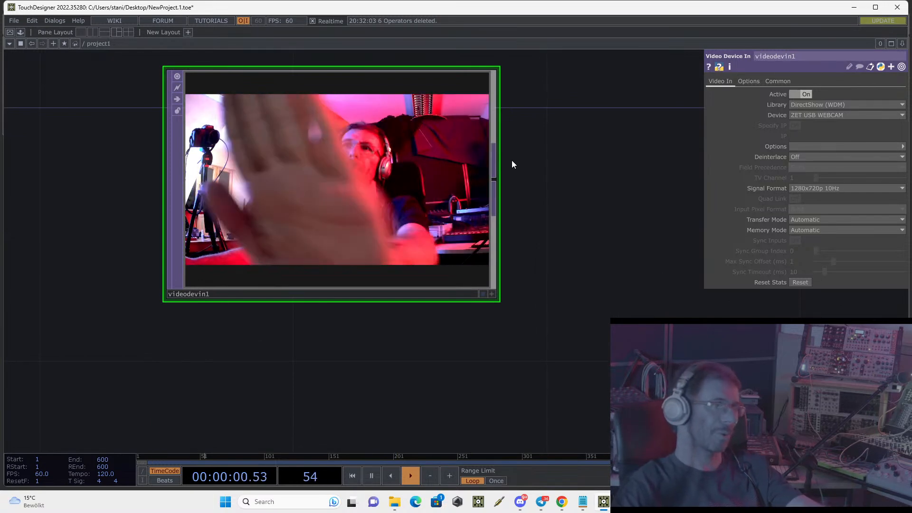
drag(501, 178, 398, 181)
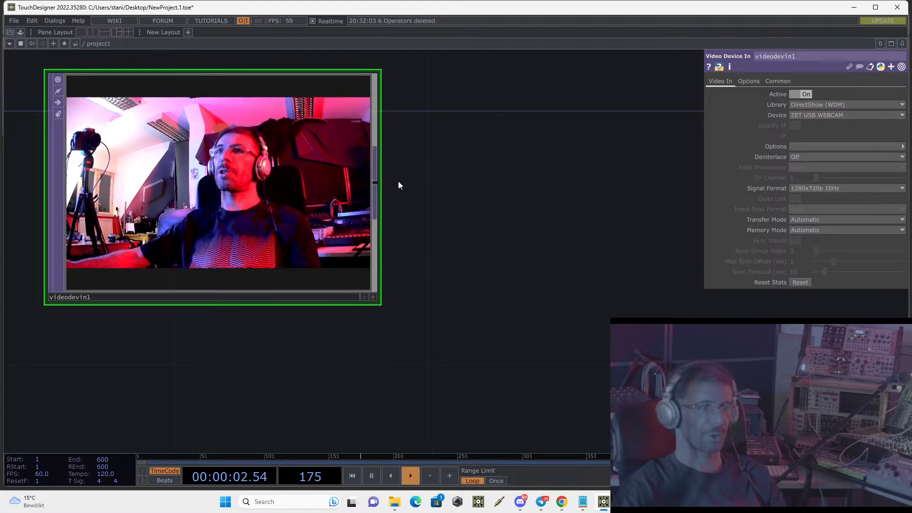
- Add a Circle TOP to the network, below and to the right of videodevin1
key(Tab)
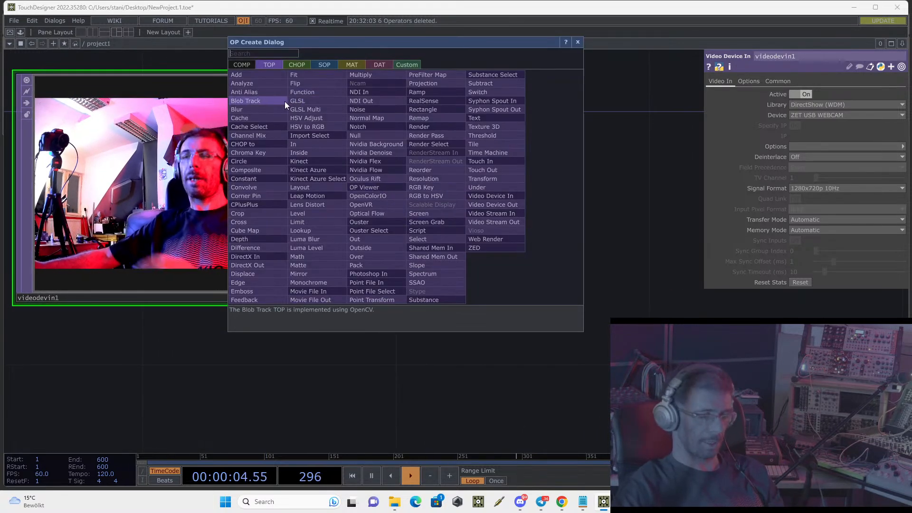
text(c)
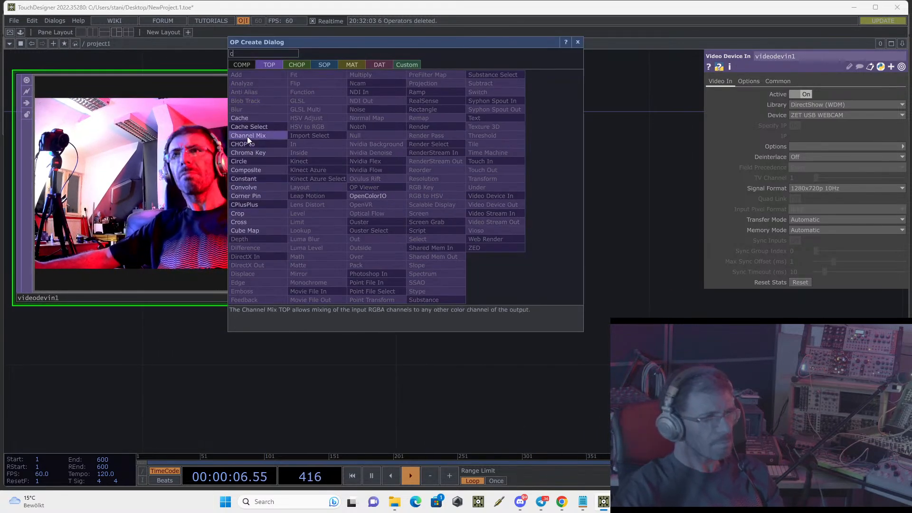
click(239, 161)
click(548, 383)
scroll(551, 342, down, 3)
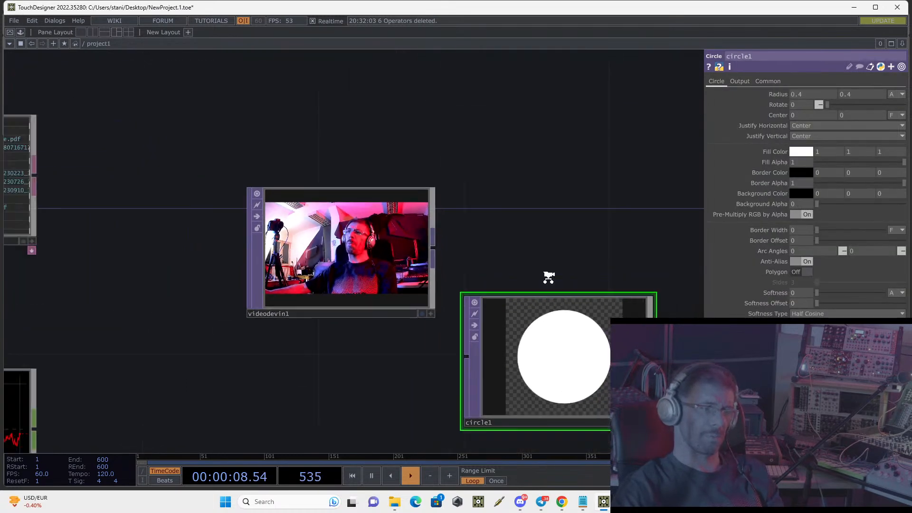
scroll(548, 277, down, 1)
drag(539, 270, 412, 219)
drag(430, 271, 483, 271)
- Examine the edge of circle1 up close, and set its fill color to light red (1, 0.49803, 0.50196)
scroll(483, 271, up, 3)
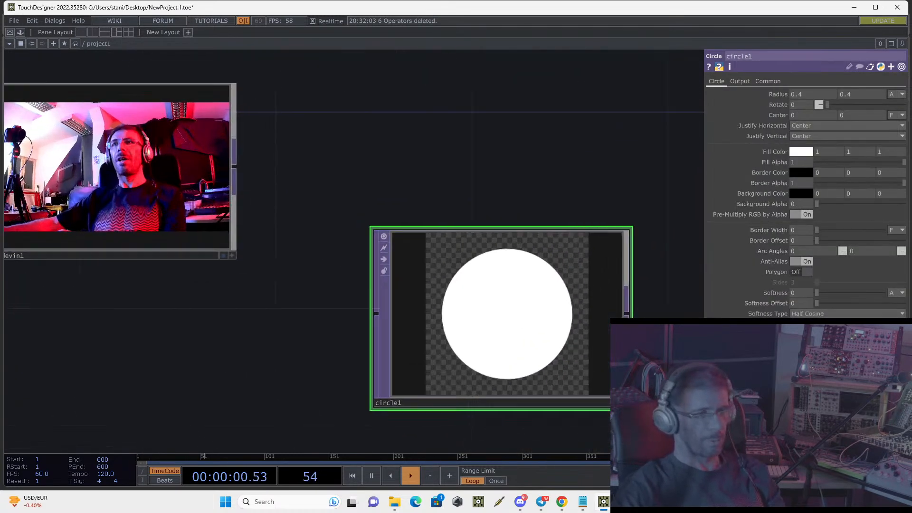
scroll(489, 272, up, 2)
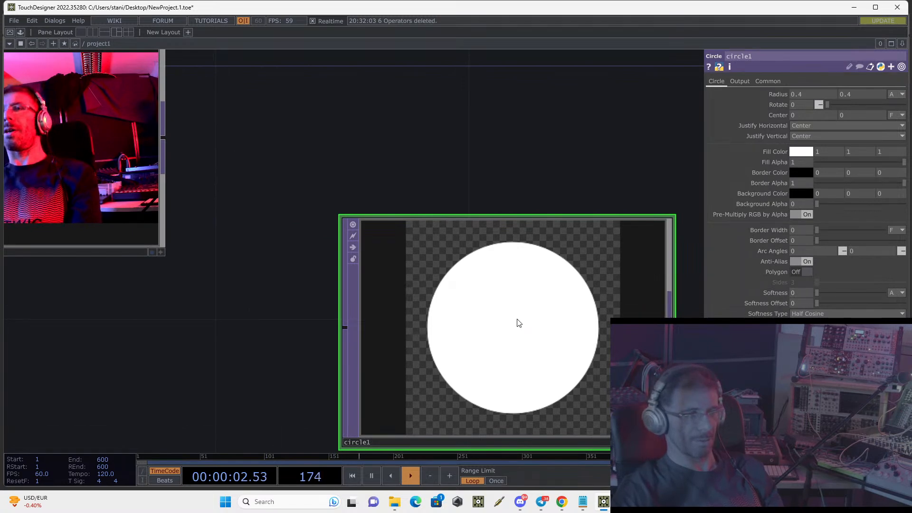
scroll(379, 265, up, 5)
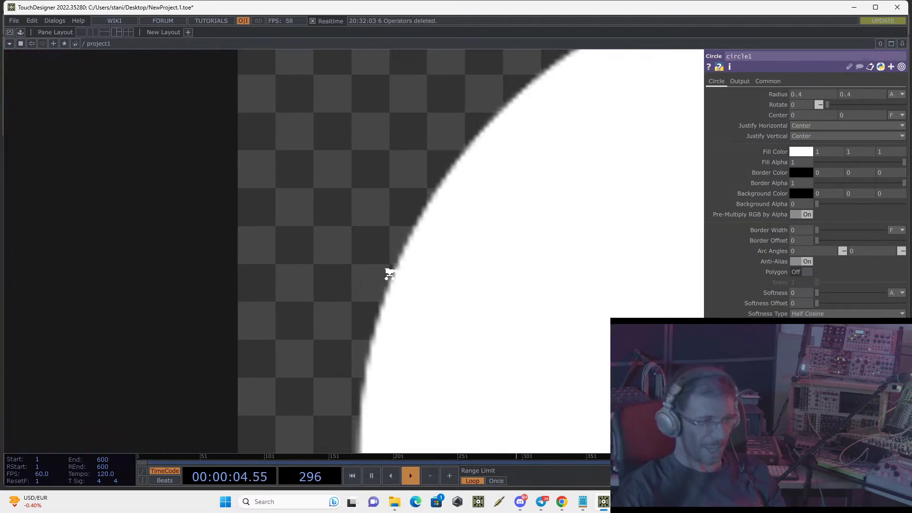
scroll(408, 237, up, 2)
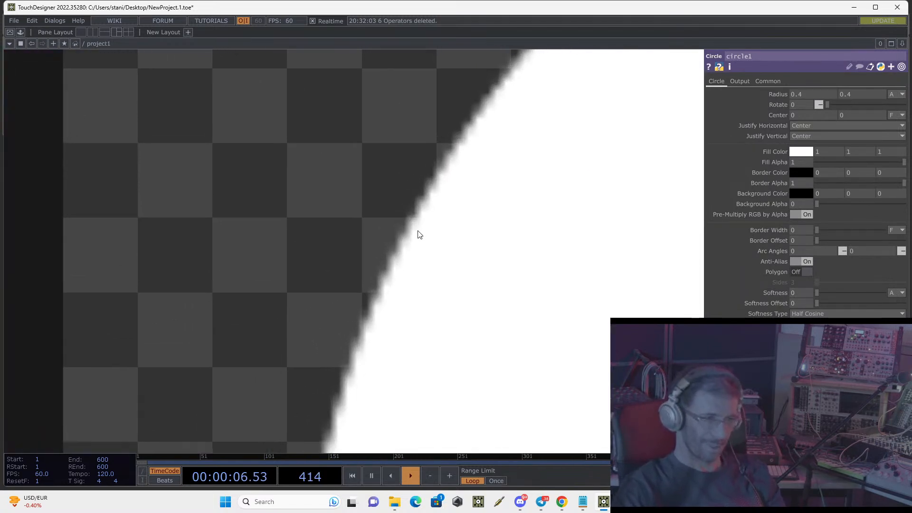
scroll(417, 237, down, 6)
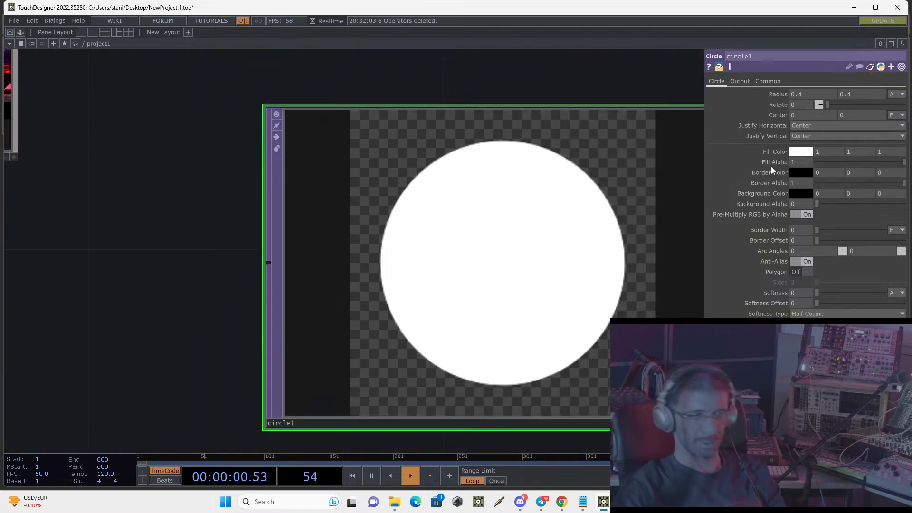
click(803, 152)
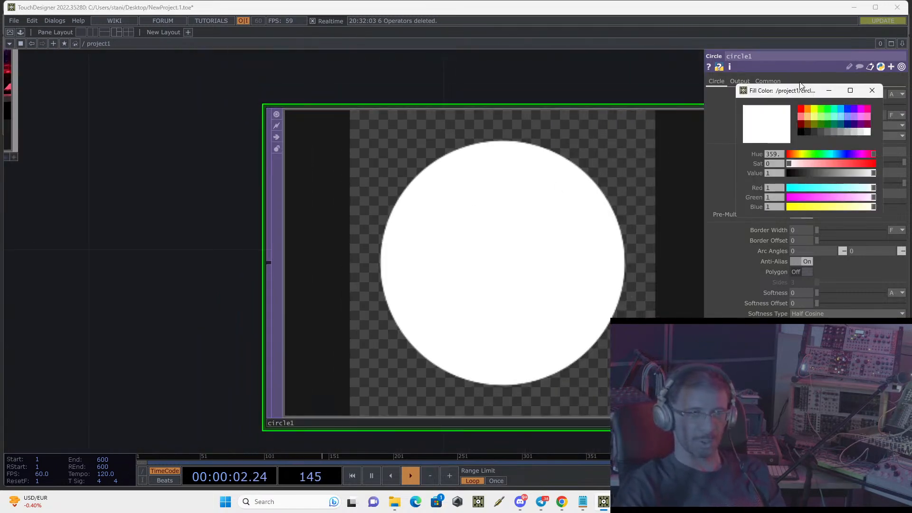
click(802, 117)
click(871, 91)
- Move circle1 to just below videodevin1 and set both of its radius values to 0.1
scroll(515, 151, down, 6)
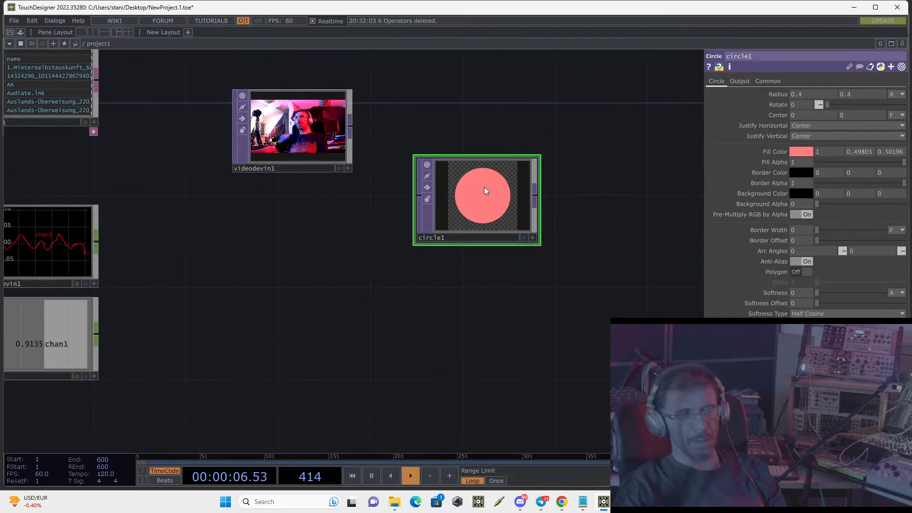
drag(485, 188, 327, 244)
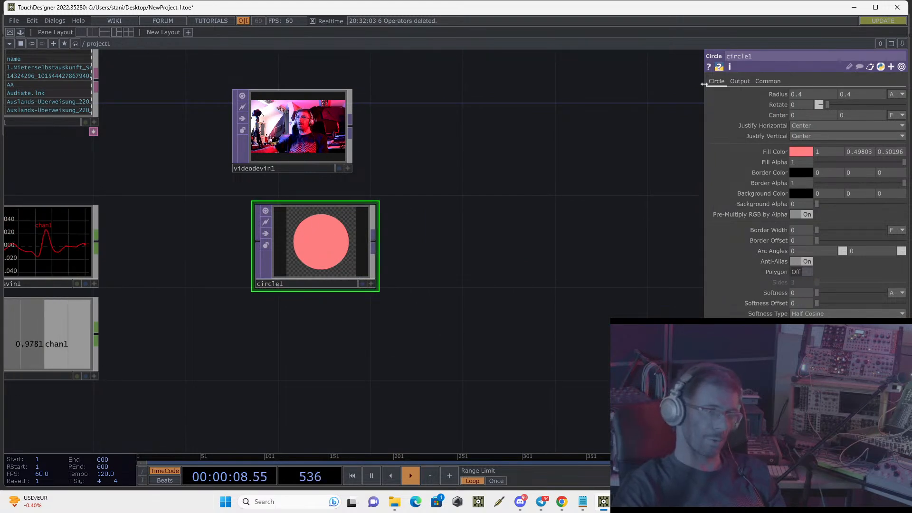
middle_drag(765, 96, 725, 91)
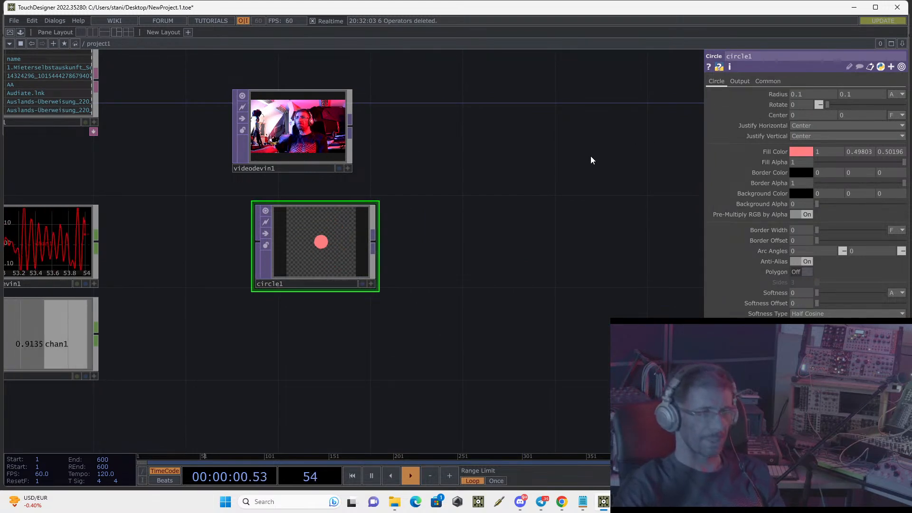
- Shift lfo1 slightly left, move circle1 further down, and place audiodevin1 between videodevin1 and circle1
drag(266, 326, 331, 322)
drag(132, 343, 90, 342)
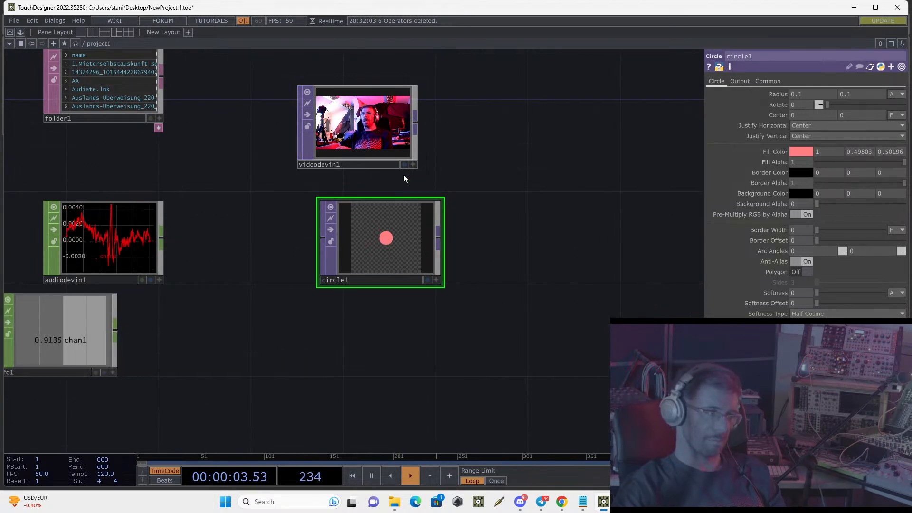
click(124, 235)
drag(323, 234, 325, 327)
drag(106, 262, 360, 239)
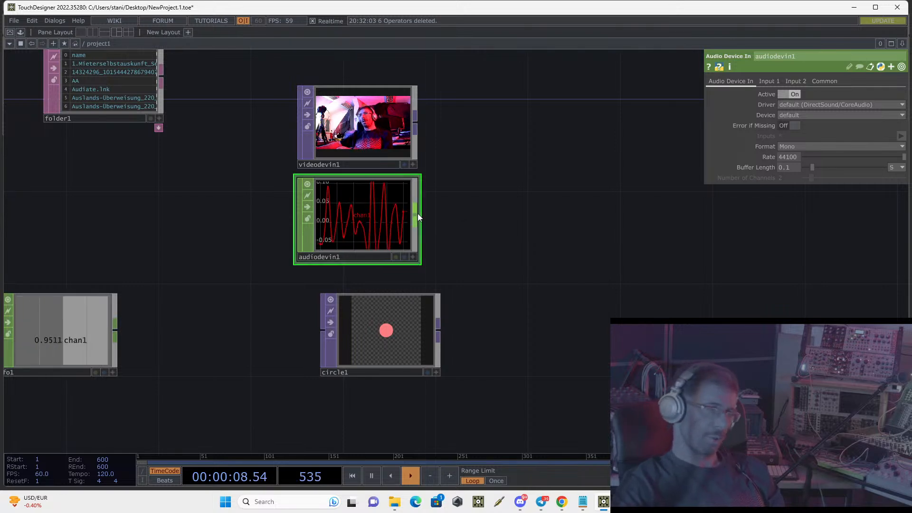
key(Tab)
click(716, 241)
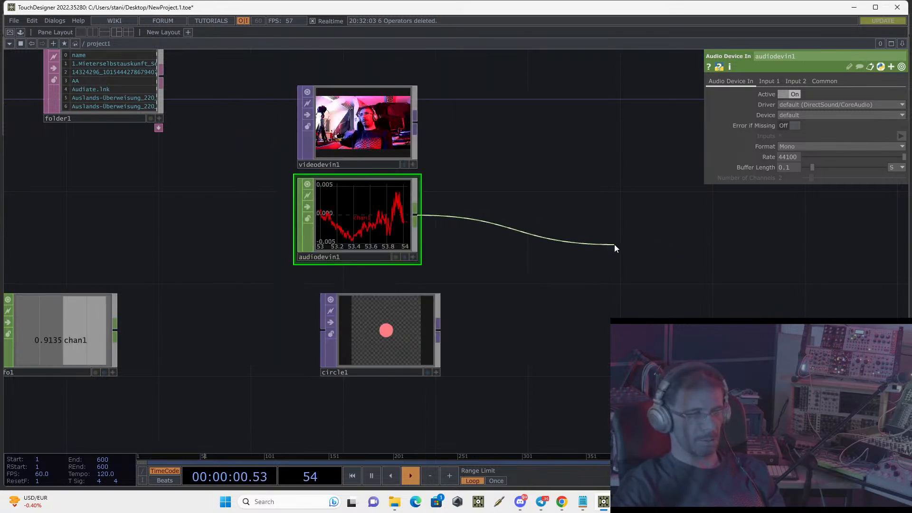
click(608, 242)
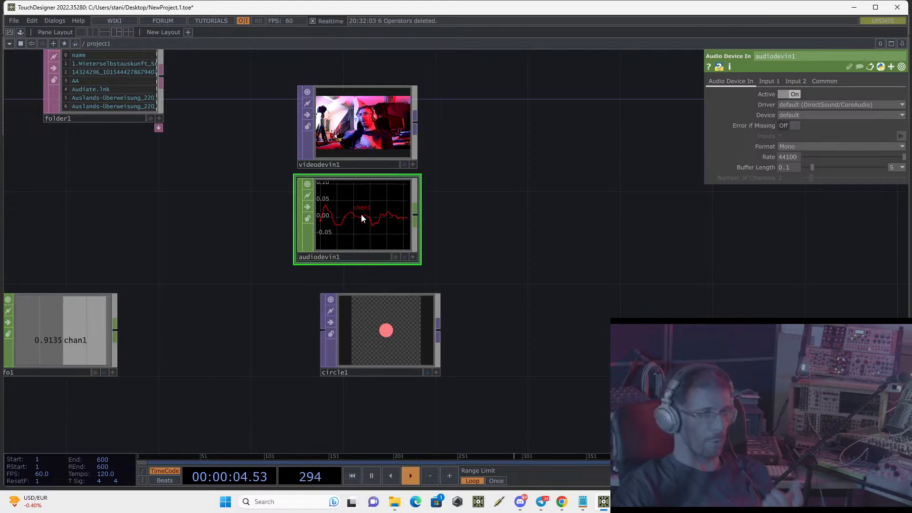
- Move audiodevin1 down and slightly right so that it sits directly above circle1
scroll(443, 207, up, 3)
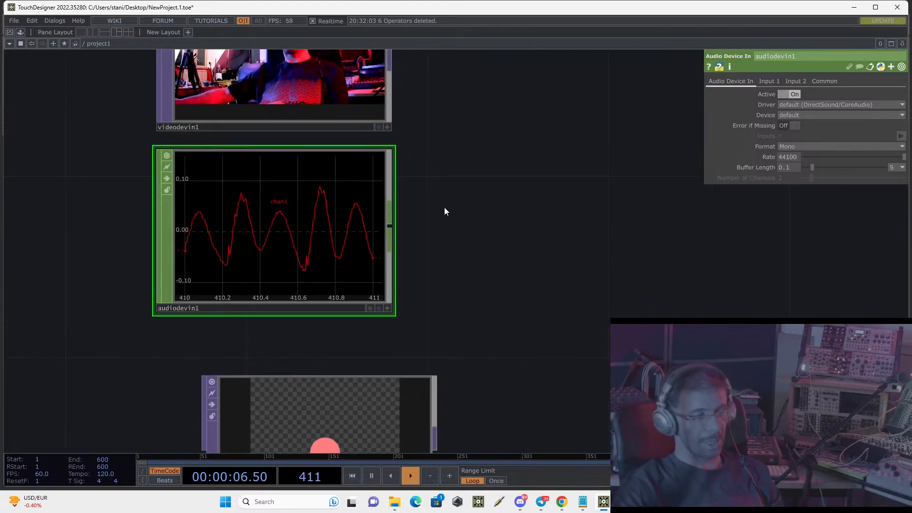
drag(464, 267, 479, 232)
drag(315, 189, 356, 230)
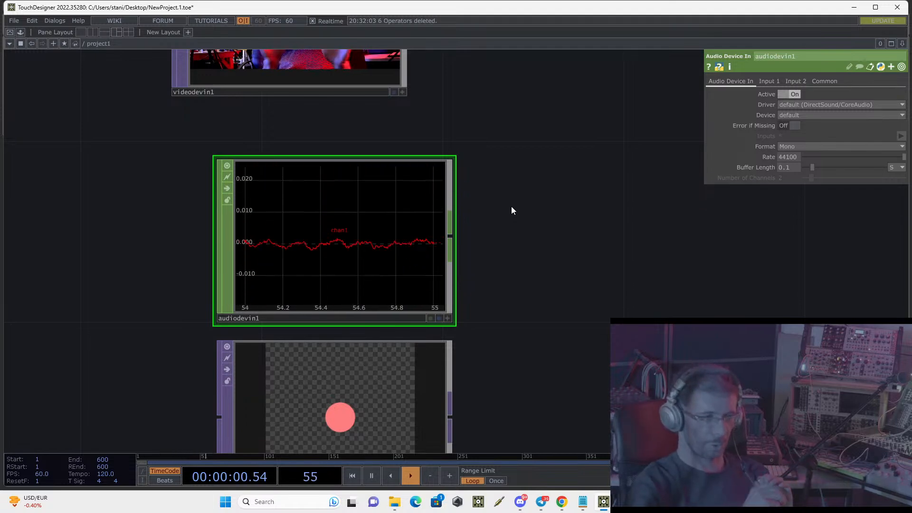
drag(492, 312, 505, 266)
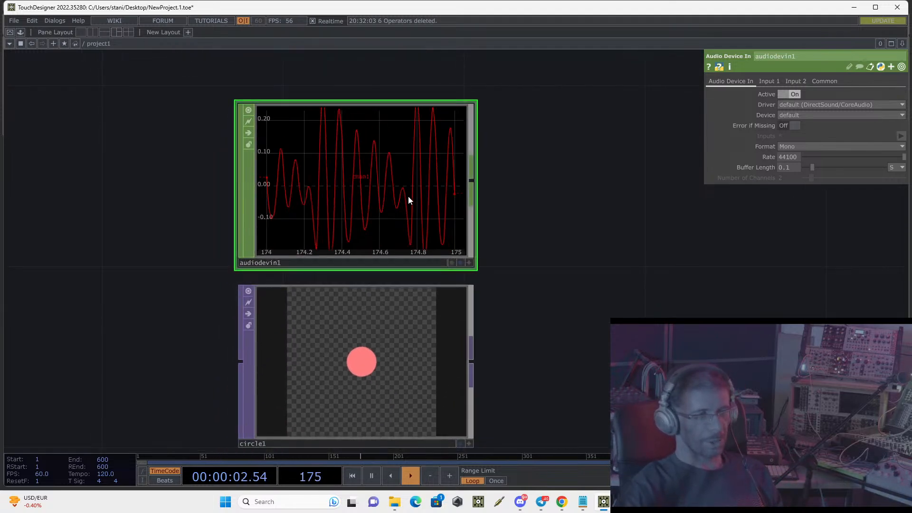
- Select circle1 and examine its radius parameter alongside the live waveform of audiodevin1
click(405, 333)
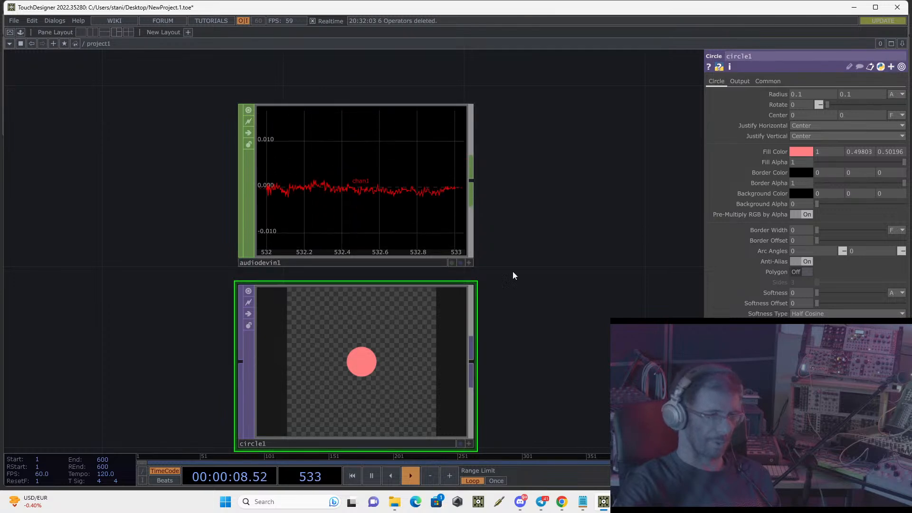
mouse_move(798, 97)
middle_down()
mouse_move(807, 85)
mouse_move(799, 85)
middle_up()
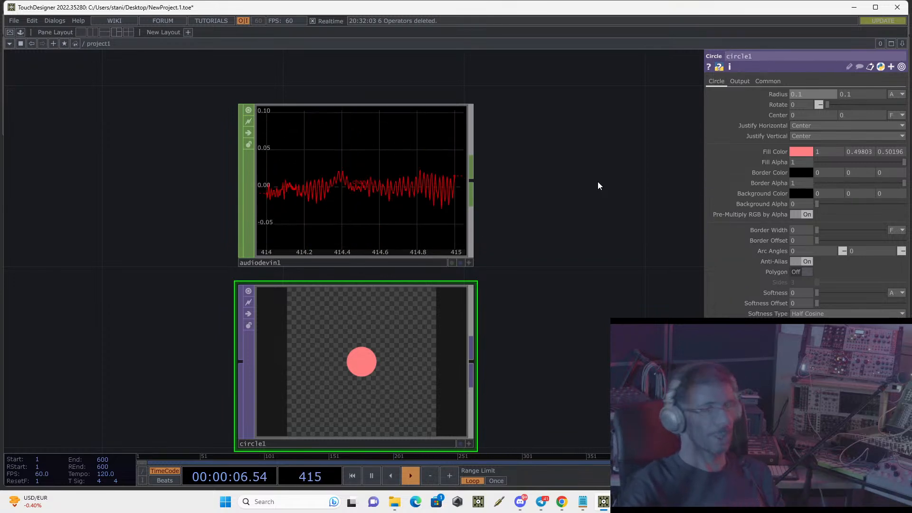
scroll(301, 187, up, 6)
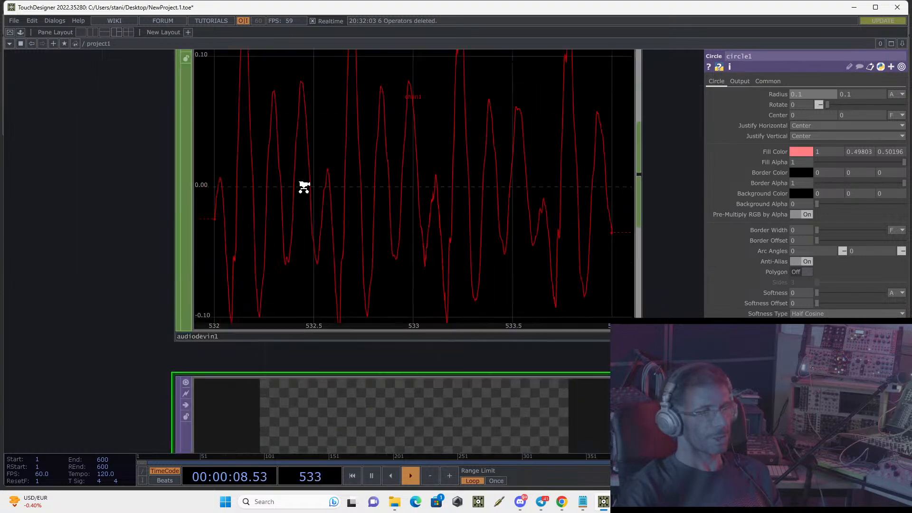
scroll(459, 175, down, 1)
scroll(459, 174, down, 2)
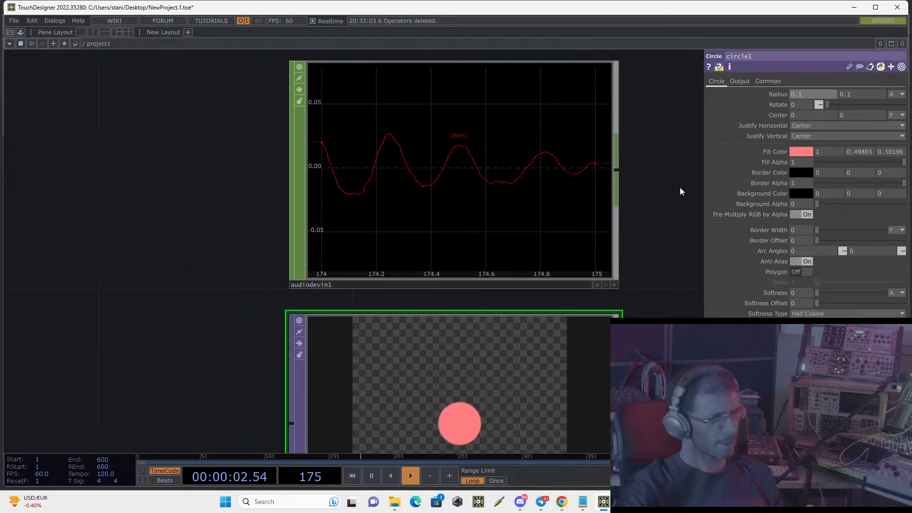
drag(680, 189, 568, 190)
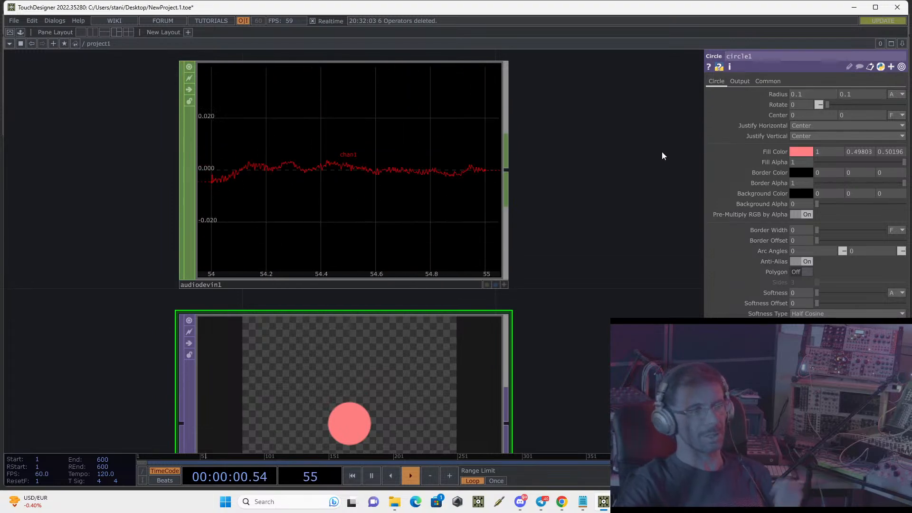
scroll(662, 151, down, 1)
scroll(663, 151, down, 2)
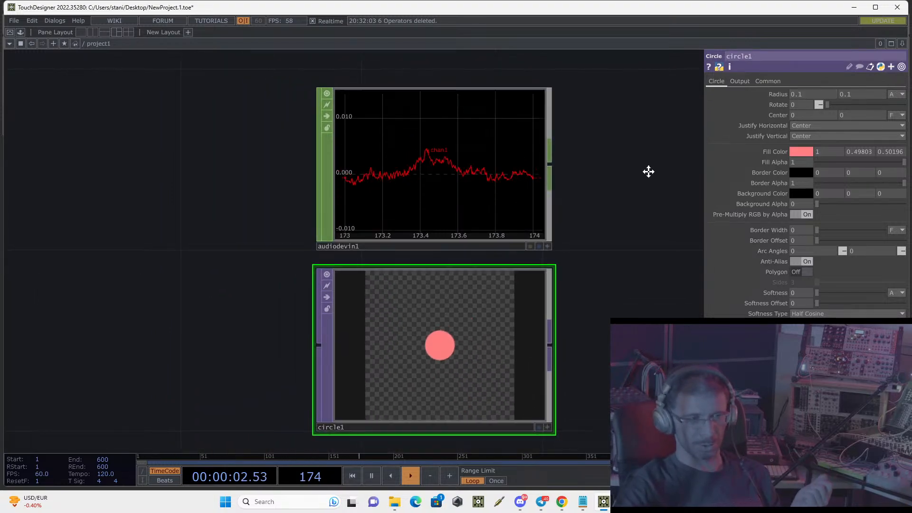
drag(648, 171, 572, 190)
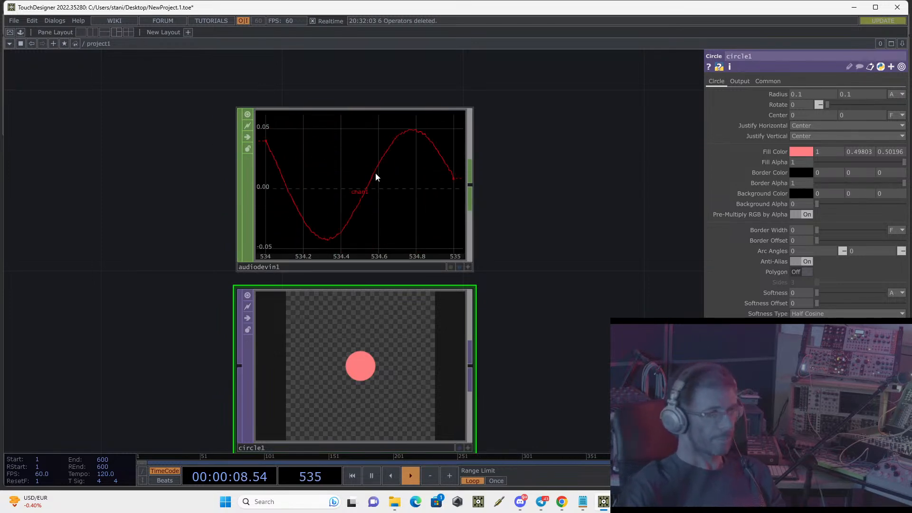
- Add an Analyze CHOP fed by audiodevin1, beside it on the right, and set its function to RMS Power
right_click(475, 185)
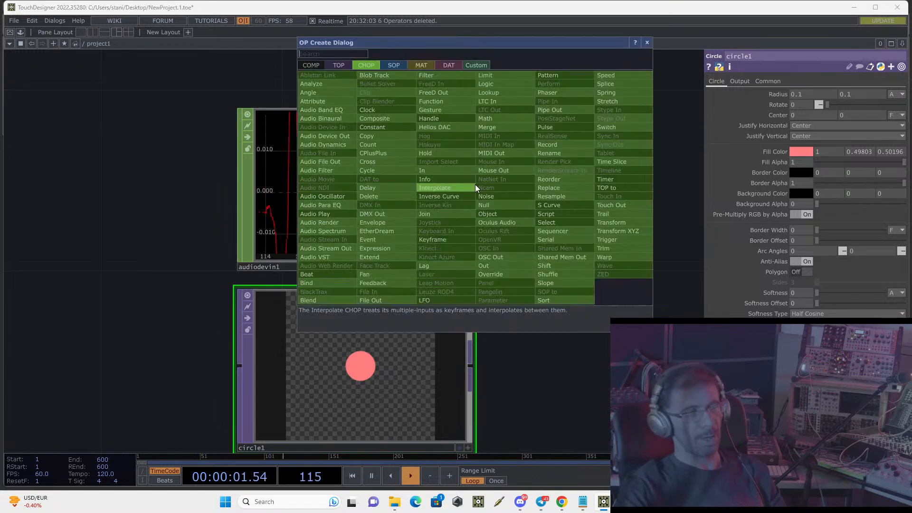
click(305, 83)
click(611, 186)
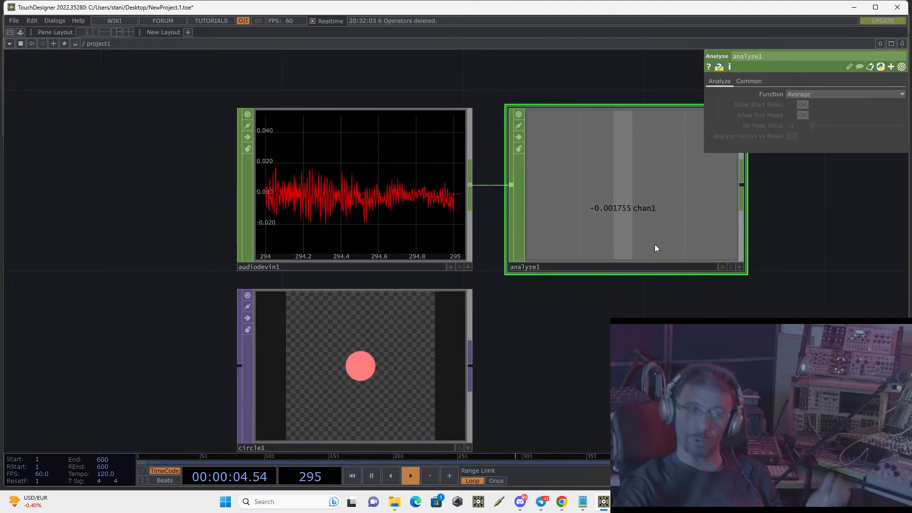
key(h)
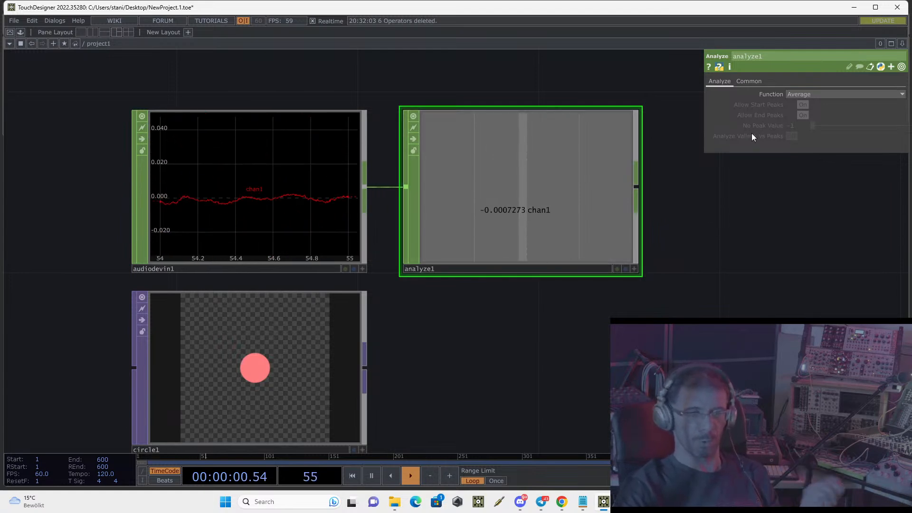
click(797, 94)
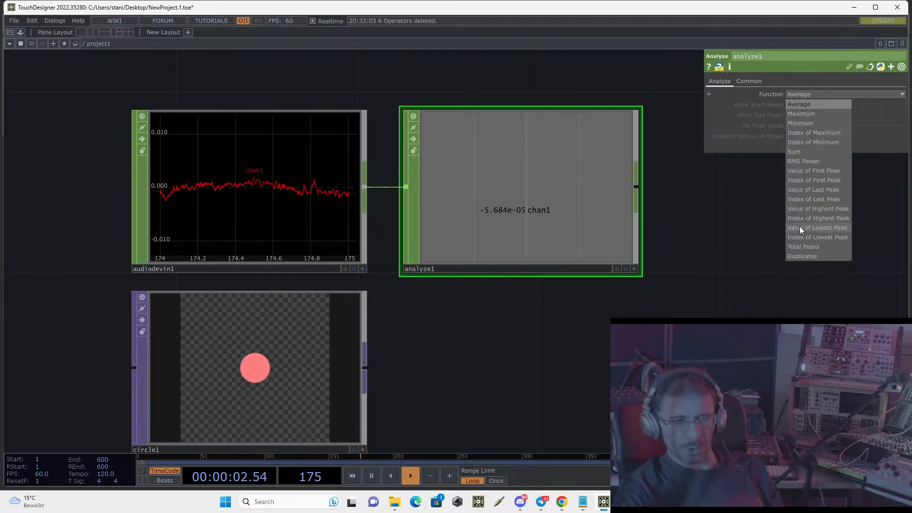
click(806, 162)
- Add a Trail CHOP fed by analyze1, to its right, to plot the RMS signal over time
drag(595, 182, 549, 179)
drag(649, 195, 533, 218)
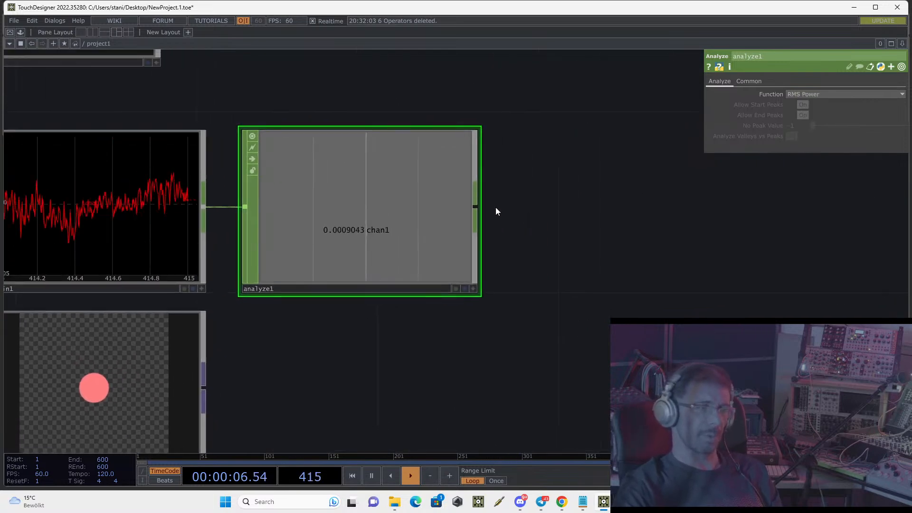
right_click(481, 206)
text(t)
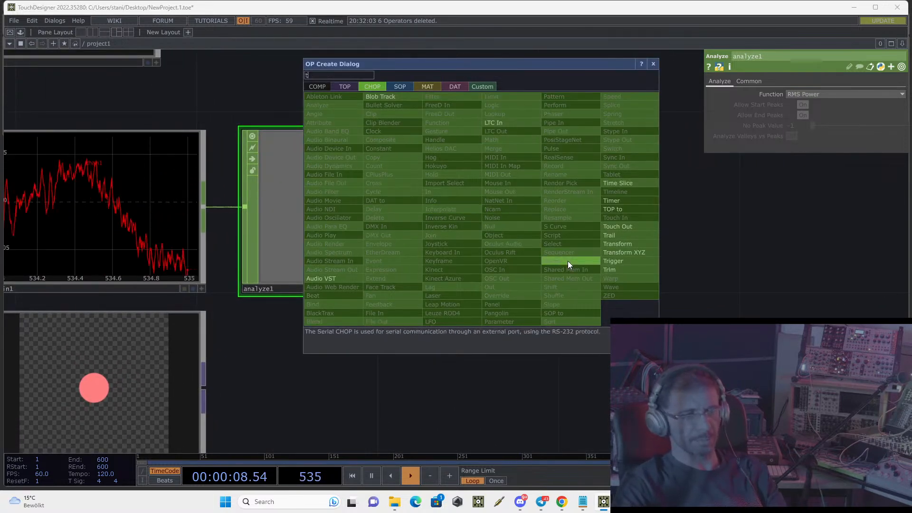
click(614, 235)
click(690, 238)
scroll(722, 256, up, 5)
scroll(740, 265, down, 4)
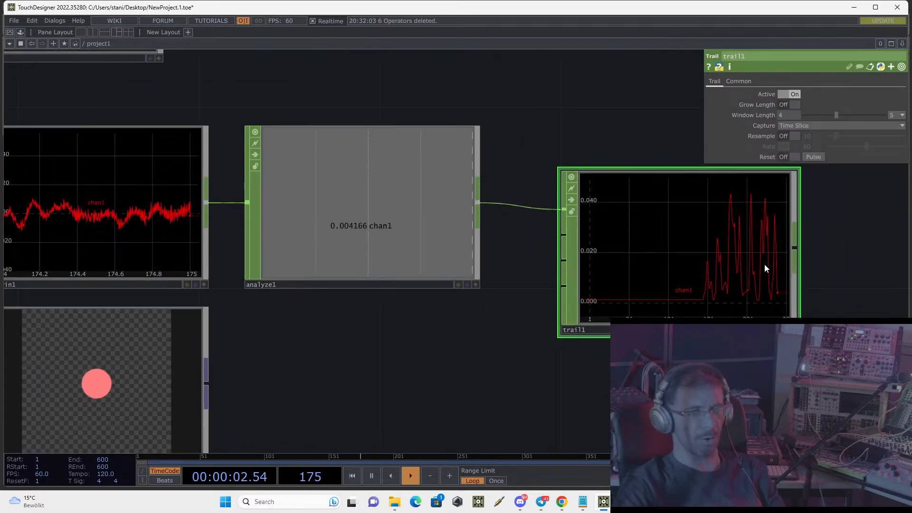
drag(828, 253, 736, 247)
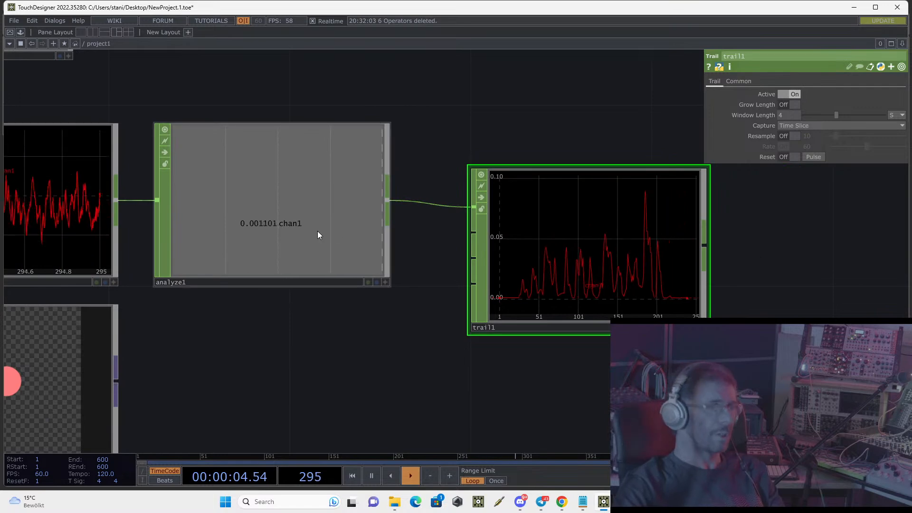
drag(394, 367, 396, 344)
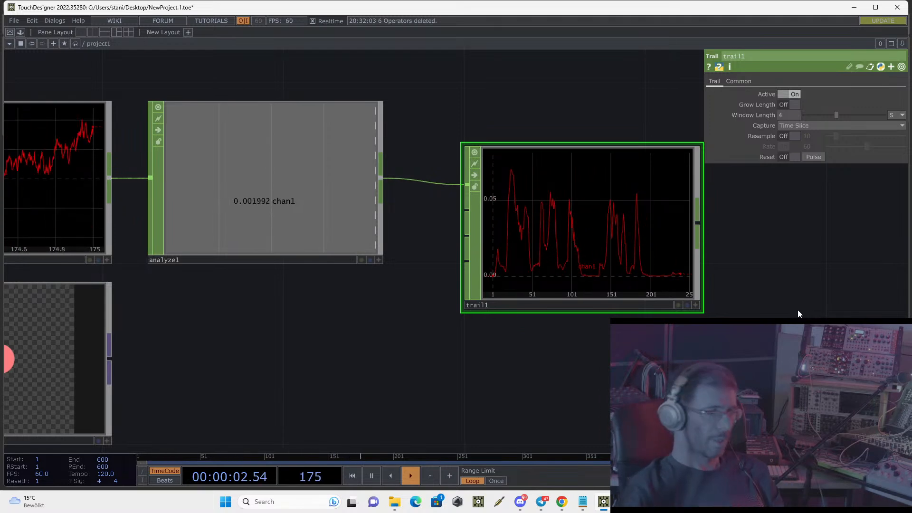
- Set both radius values of circle1 to 0.4
drag(143, 380, 342, 313)
click(235, 315)
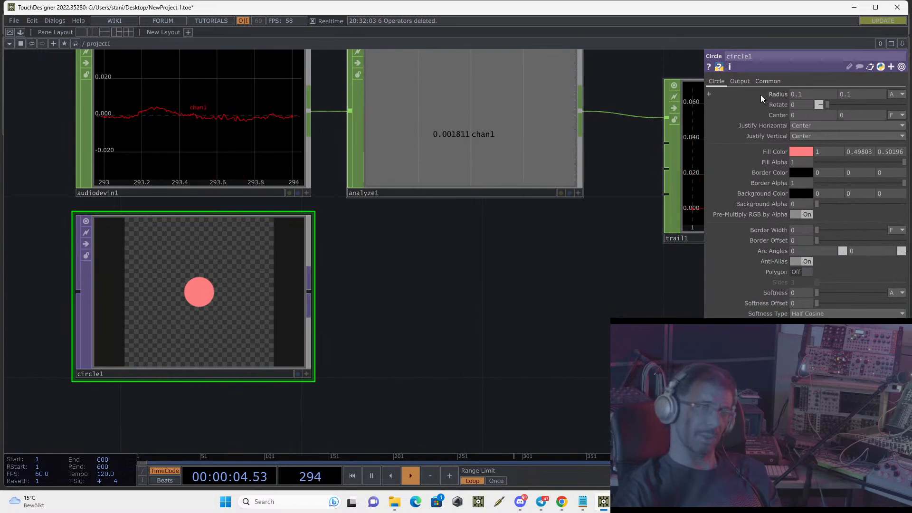
drag(614, 218, 532, 253)
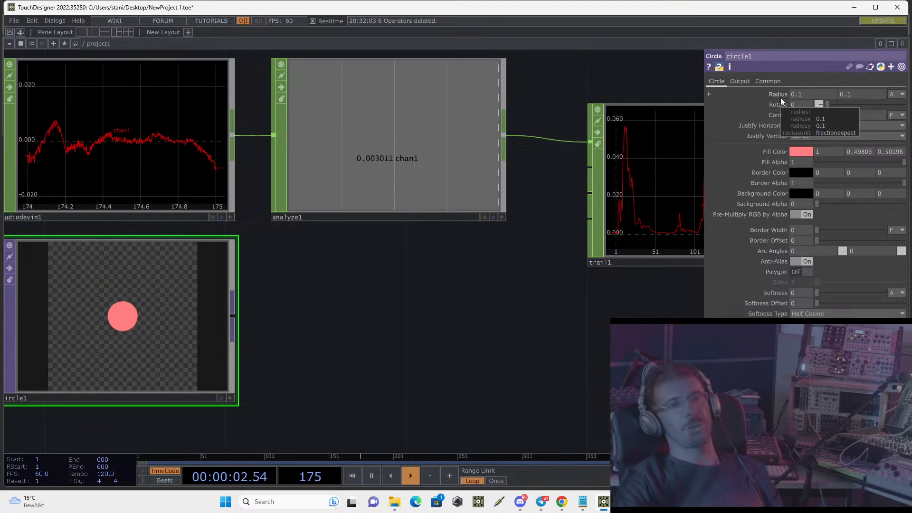
drag(783, 94, 814, 94)
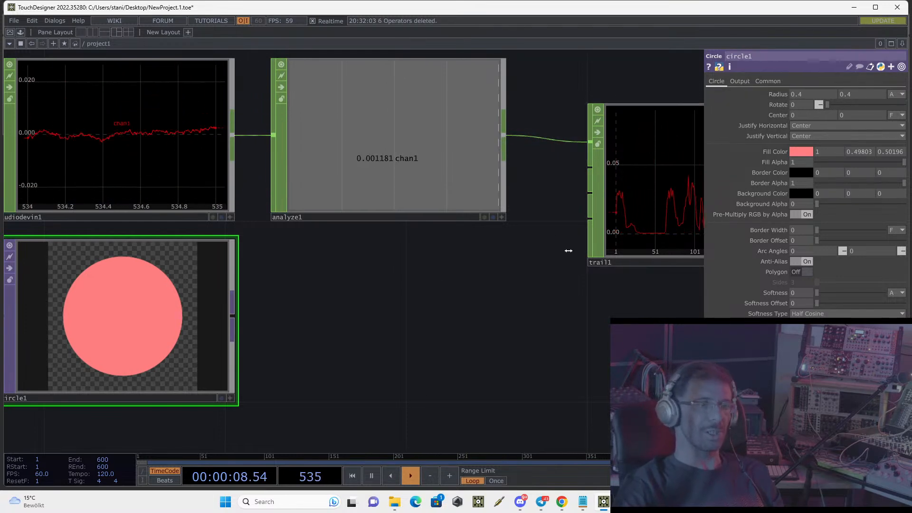
- Pause the timeline playback to compare trail1's peaks with the size of circle1
drag(398, 277, 311, 292)
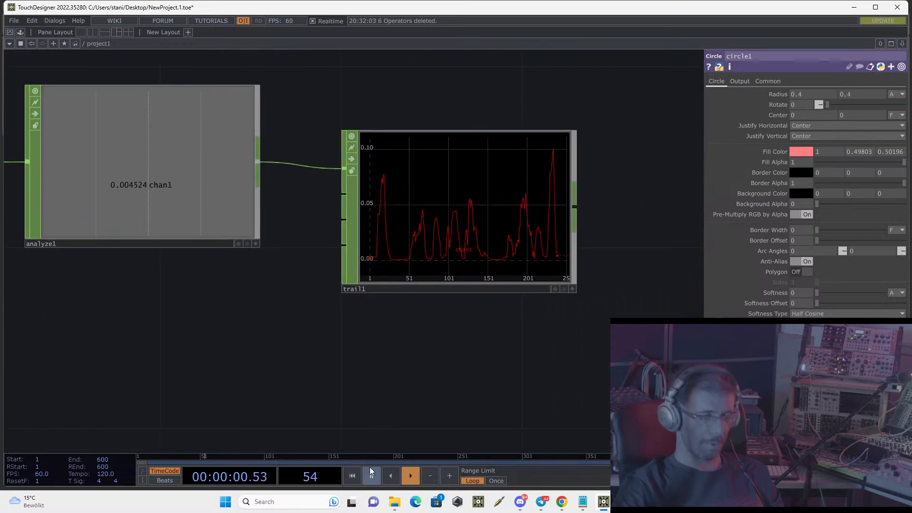
click(371, 476)
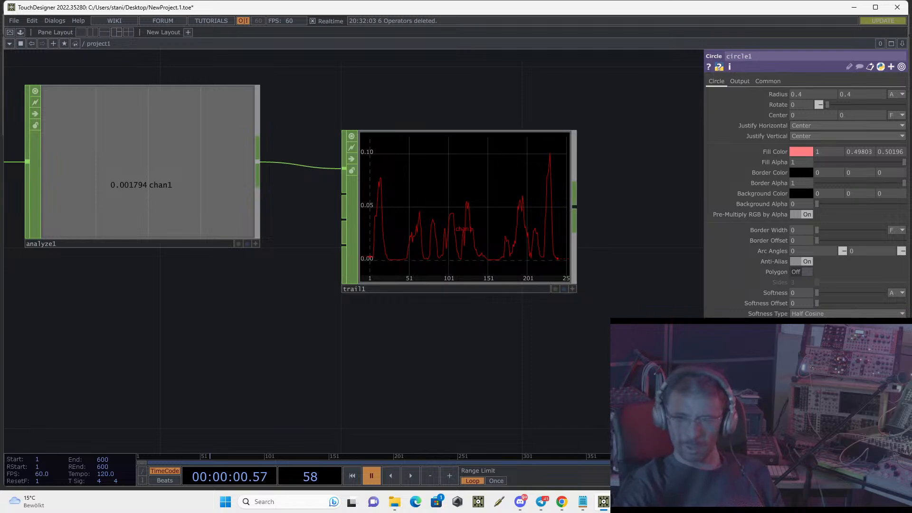
drag(485, 348, 574, 318)
scroll(575, 316, down, 3)
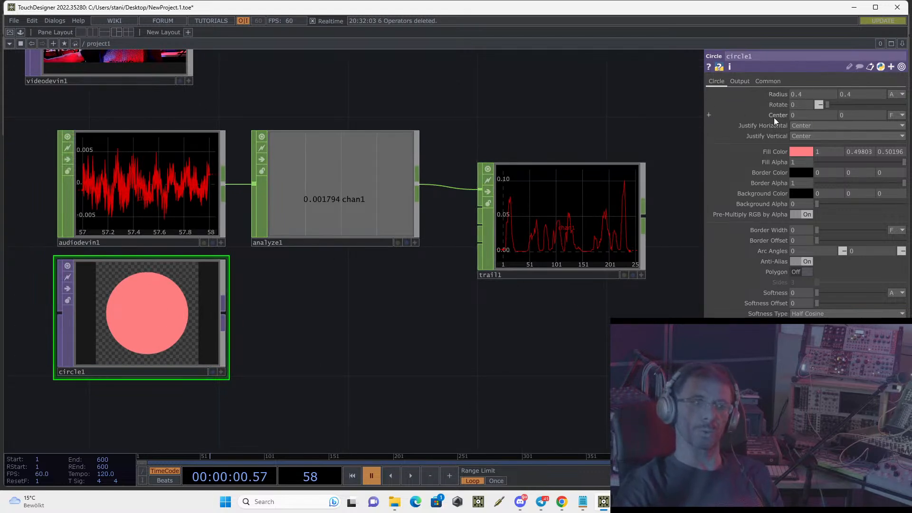
- Move trail1 up and add a Math CHOP below it, fed by analyze1
drag(602, 243, 633, 146)
right_click(418, 188)
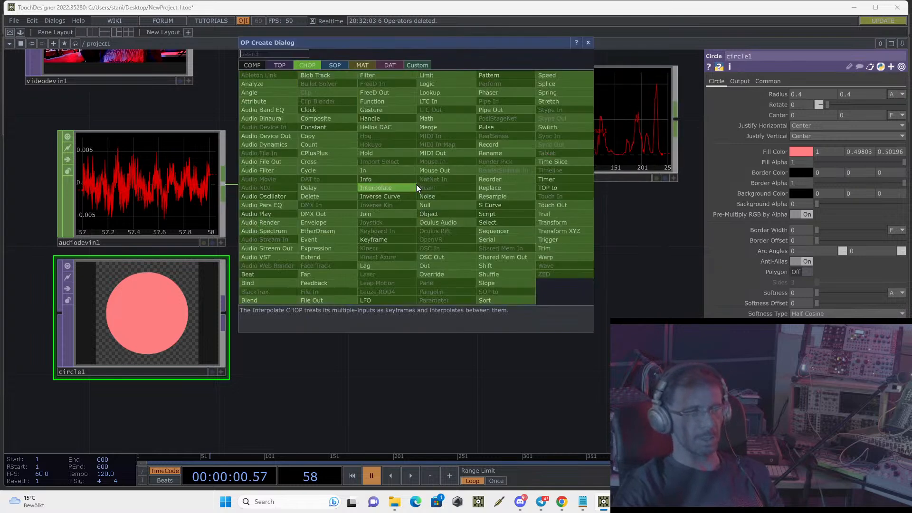
text(m)
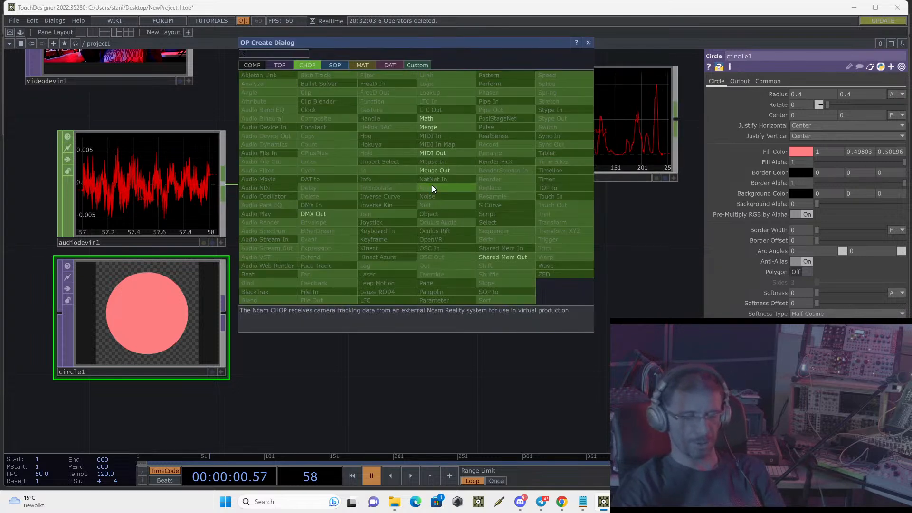
click(440, 119)
click(592, 252)
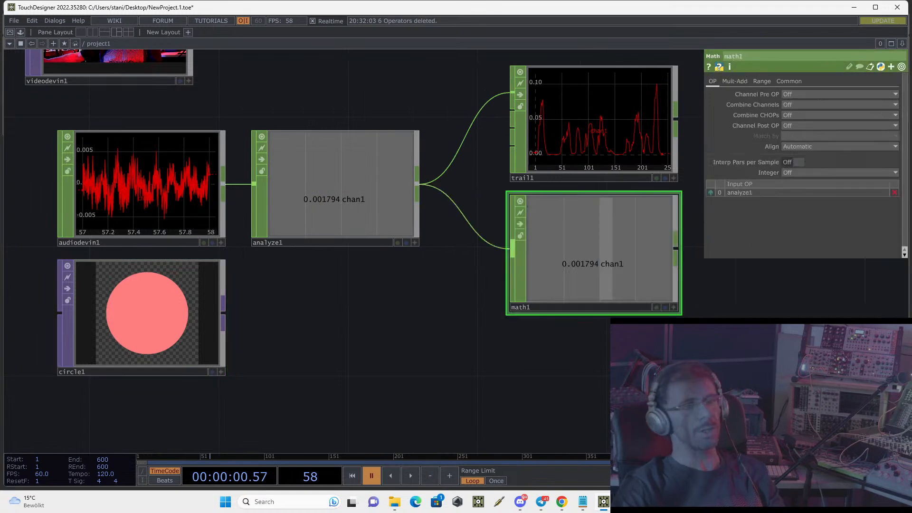
- Set the Multiply value of math1 to 4
click(738, 81)
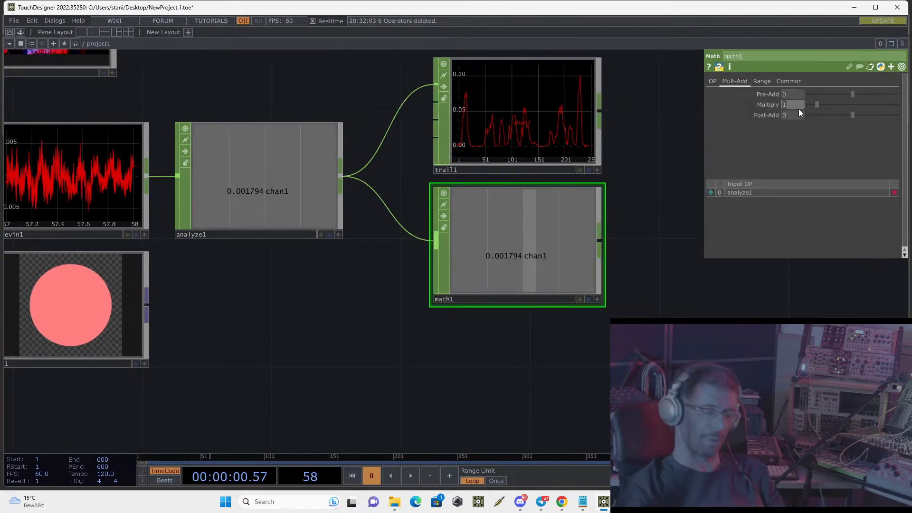
text(4)
key(Return)
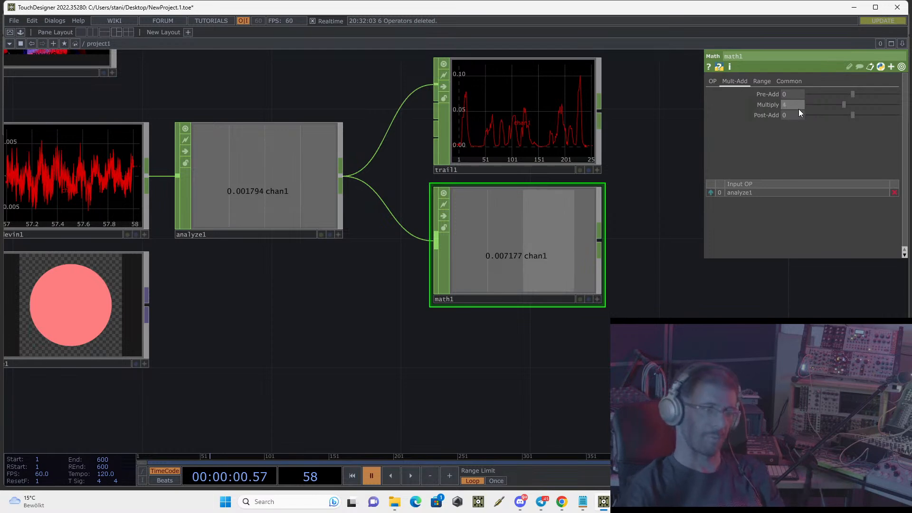
- Move circle1 to just below math1 and select it to show its parameters
scroll(637, 297, down, 3)
drag(223, 288, 548, 358)
click(564, 370)
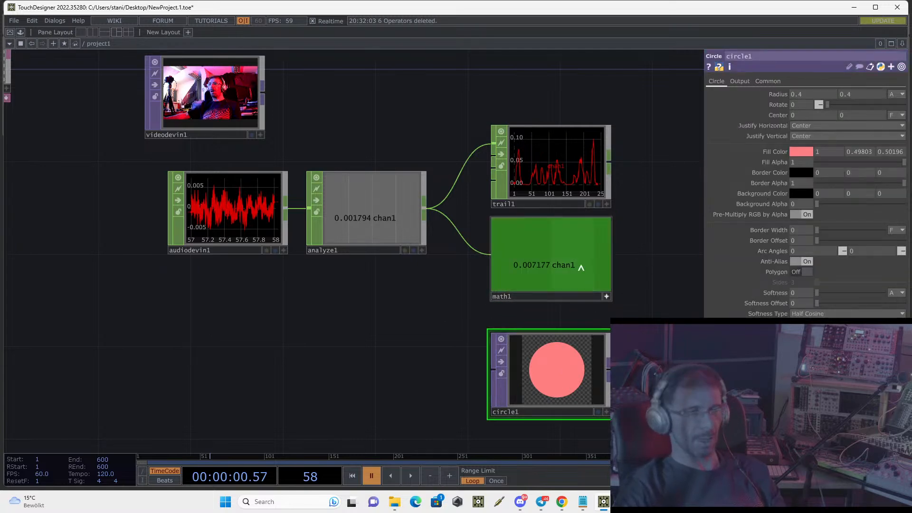
- Switch to Bitwig Studio and show the modulators of the Polymer device
key(alt+Tab)
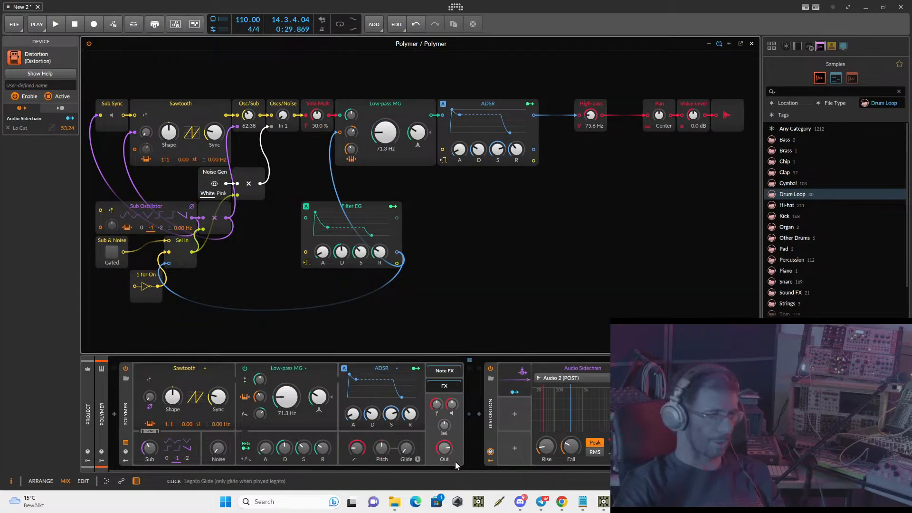
click(125, 459)
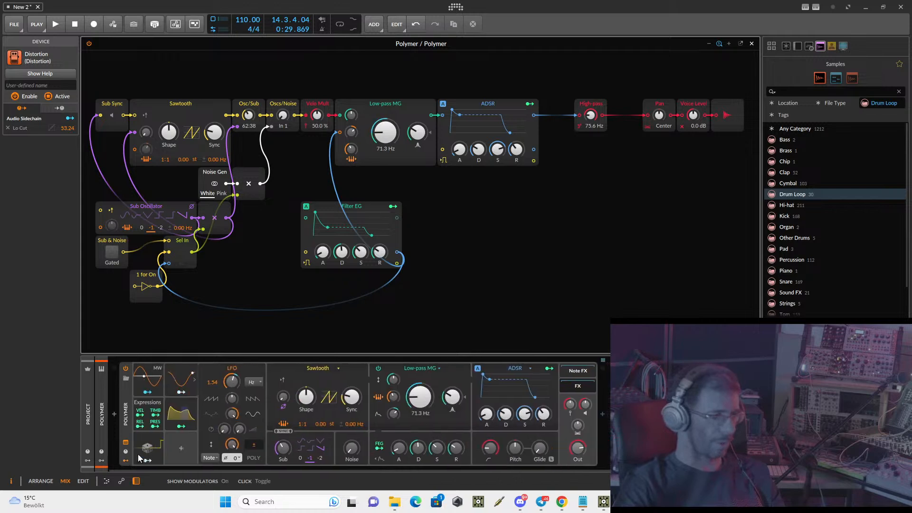
- Show what the curve modulator beside MW on the Polymer device modulates, and switch back to the TouchDesigner network
click(179, 392)
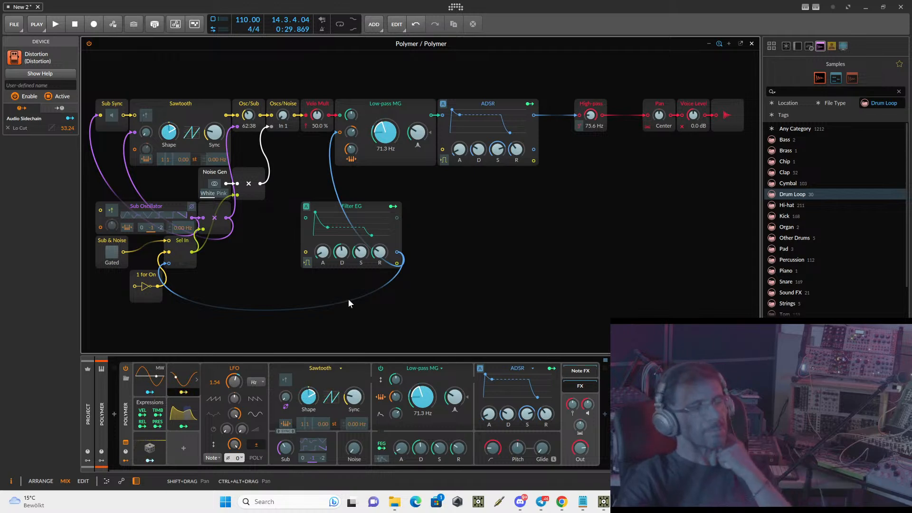
click(183, 393)
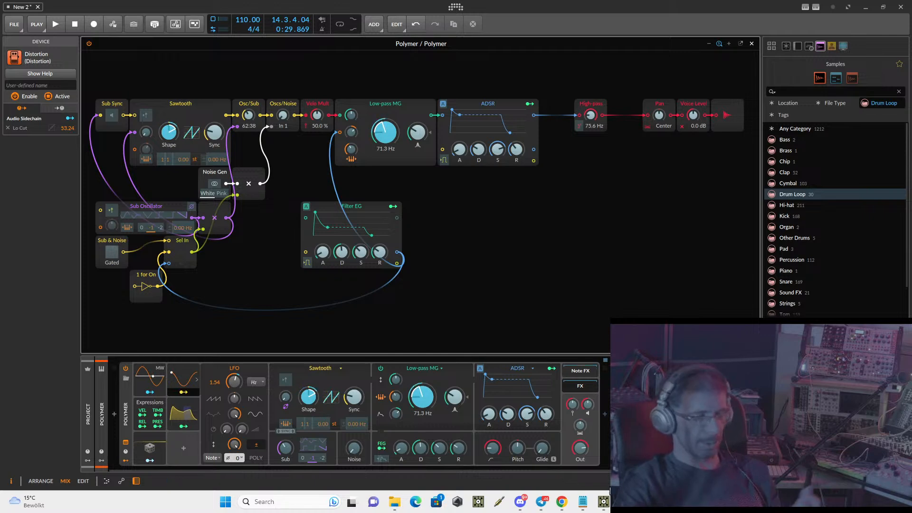
mouse_move(604, 499)
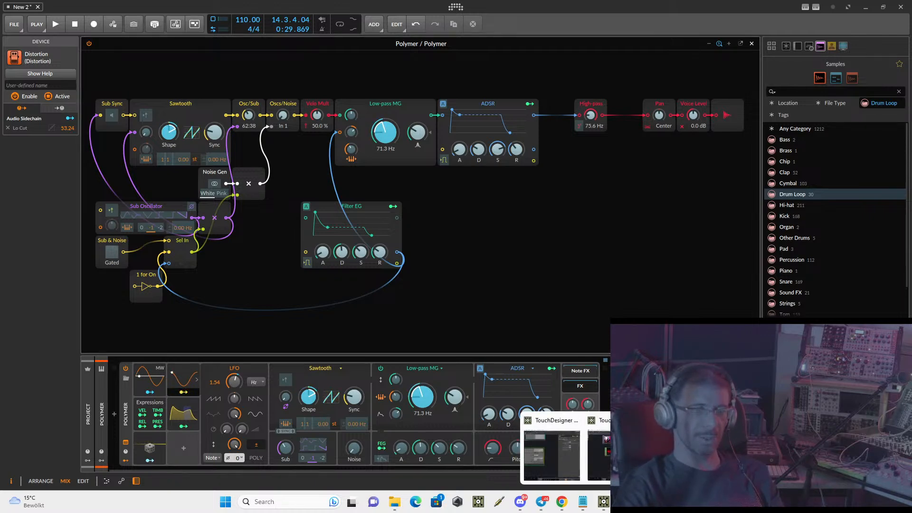
click(551, 454)
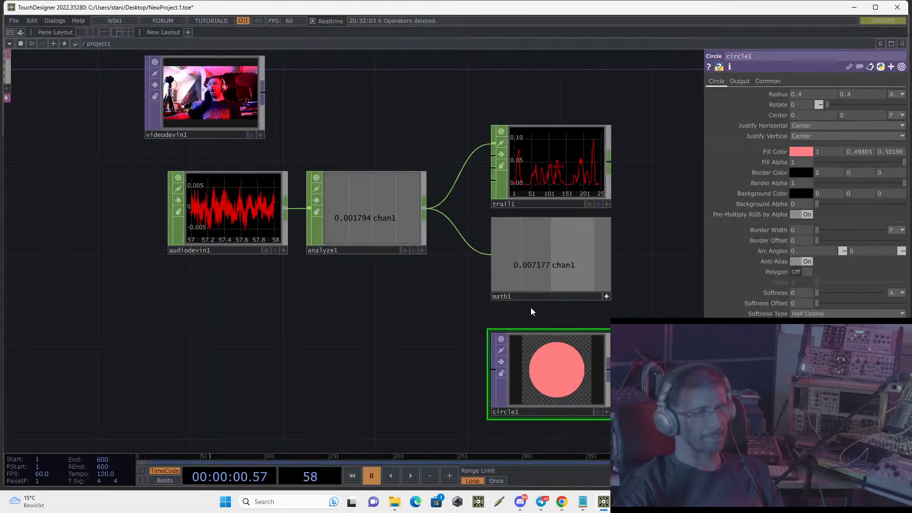
- Export the chan1 channel of math1 to both Radius values of circle1 with Export CHOP and resume timeline playback
click(605, 297)
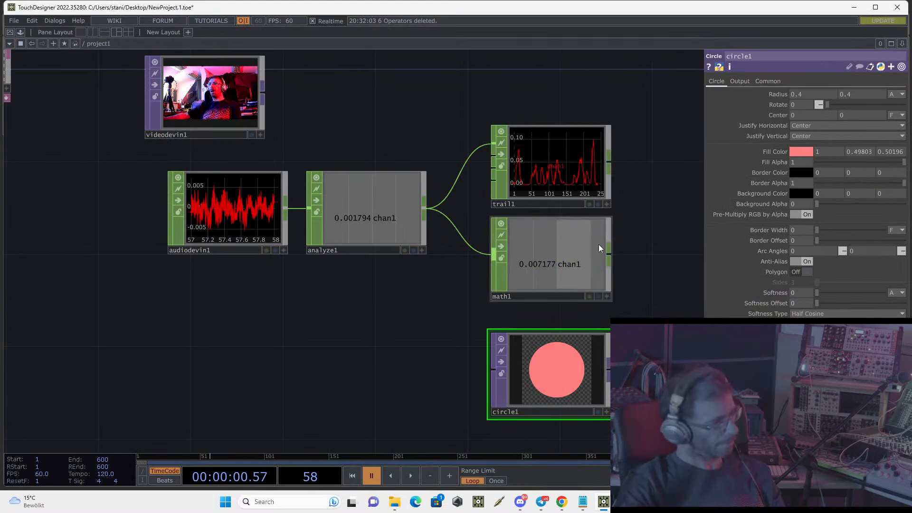
click(605, 297)
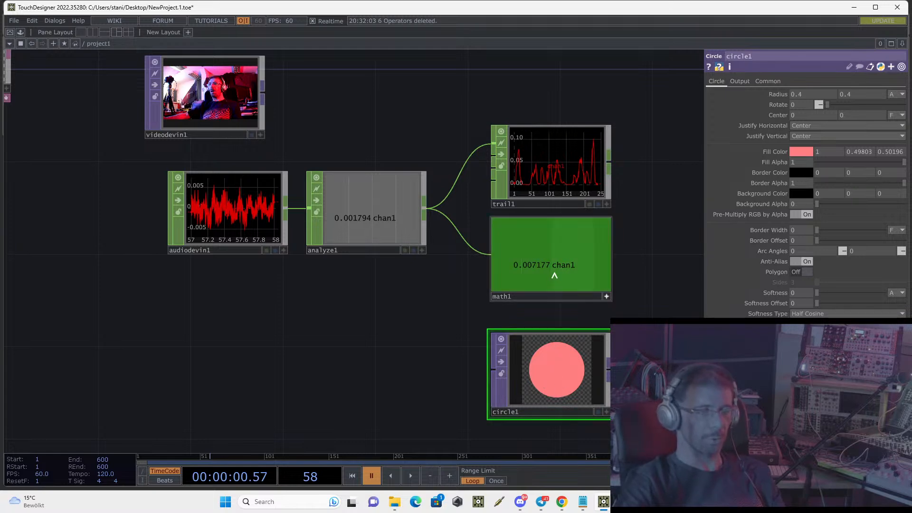
drag(555, 272, 699, 102)
drag(761, 91, 781, 93)
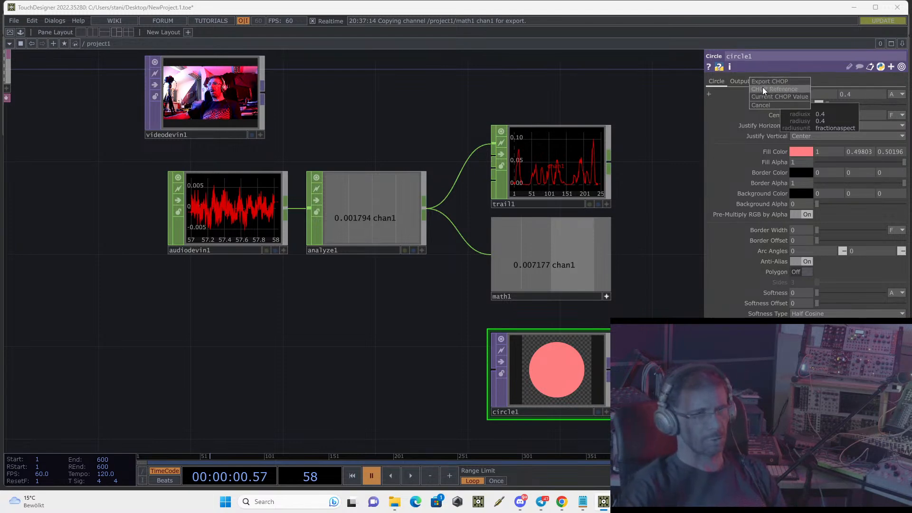
click(788, 81)
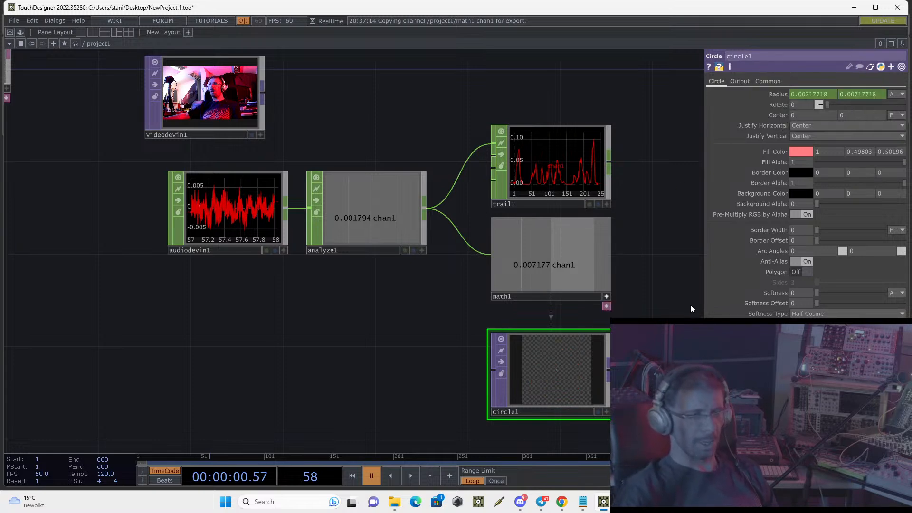
click(410, 475)
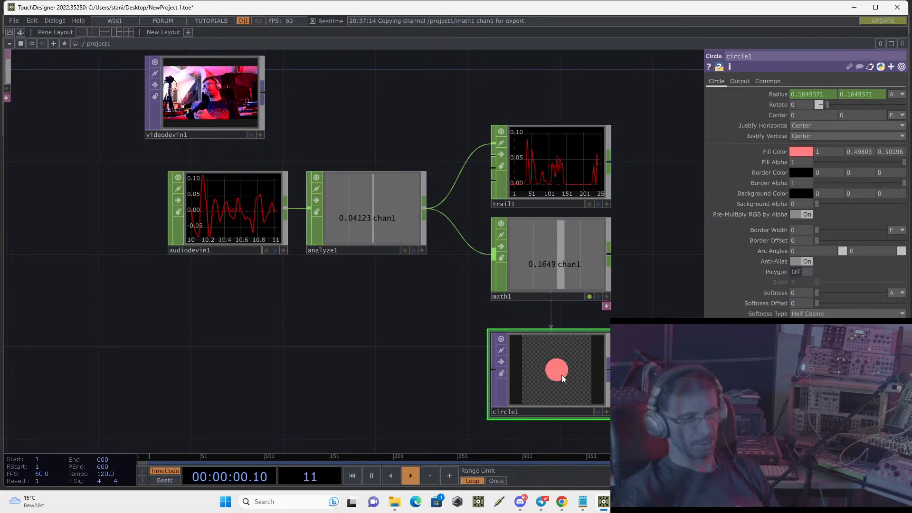
- Select audiodevin1 and analyze1 together and move them left to make room before trail1 and math1
drag(444, 362, 571, 350)
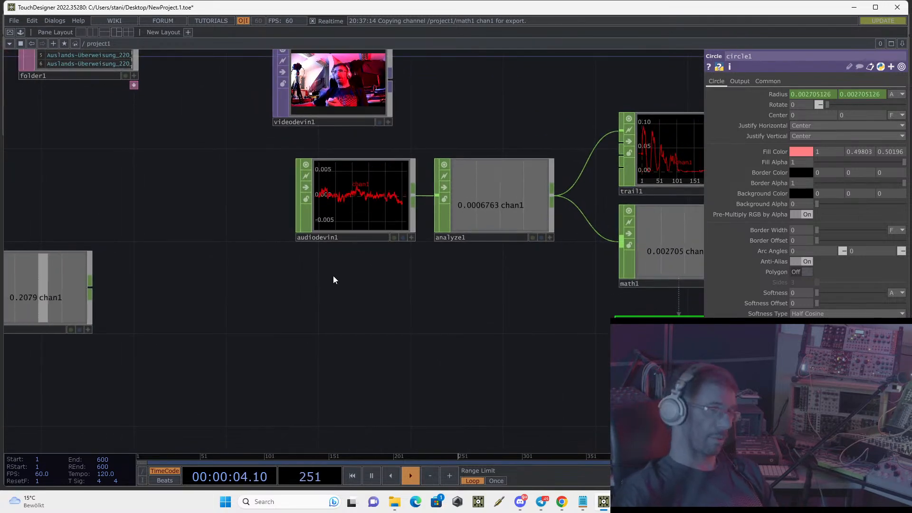
drag(347, 285, 307, 285)
right_drag(303, 285, 466, 205)
drag(467, 205, 328, 182)
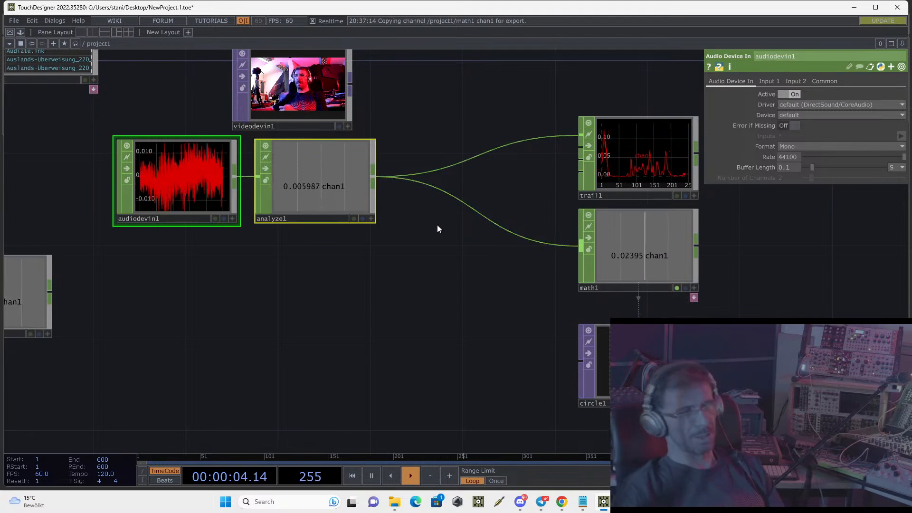
- Add a Lag CHOP between analyze1 and math1 and feed it from analyze1
key(Tab)
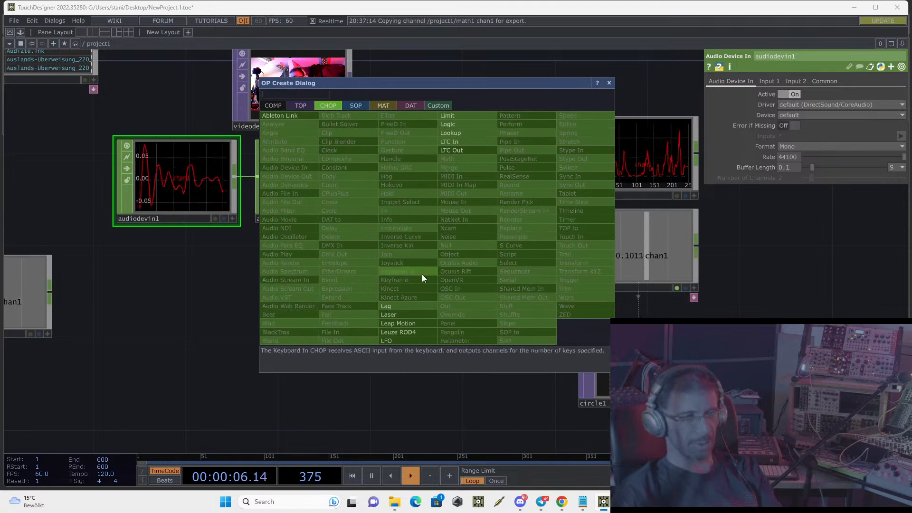
click(394, 306)
click(451, 274)
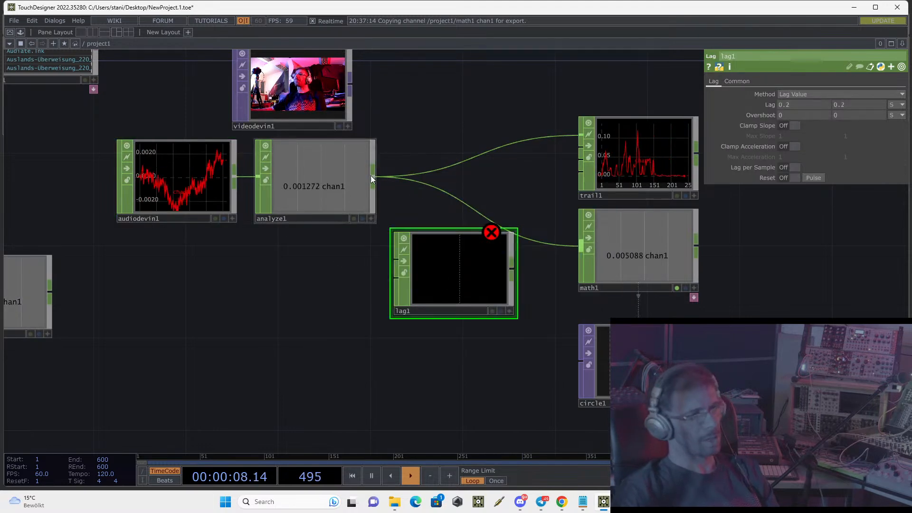
drag(372, 176, 391, 259)
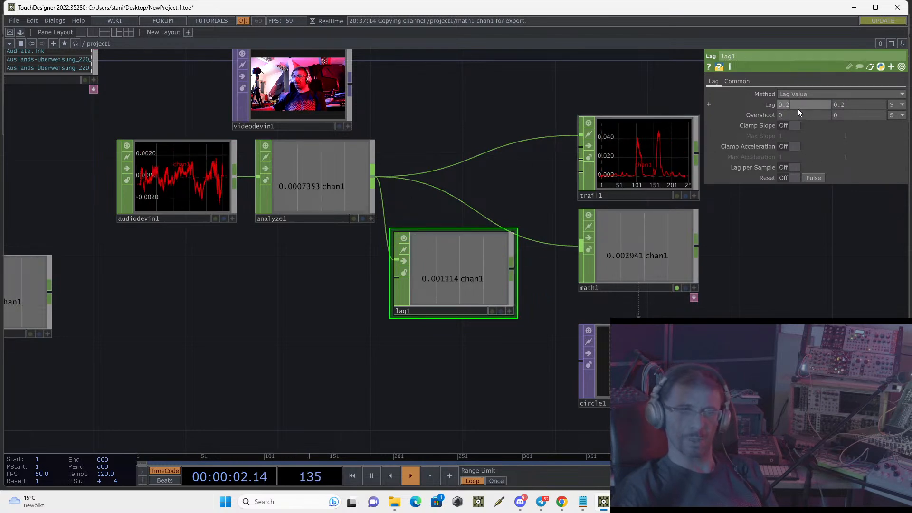
- Set the first Lag value of lag1 to 0 and connect lag1 to math1 in place of analyze1
text(0)
key(Return)
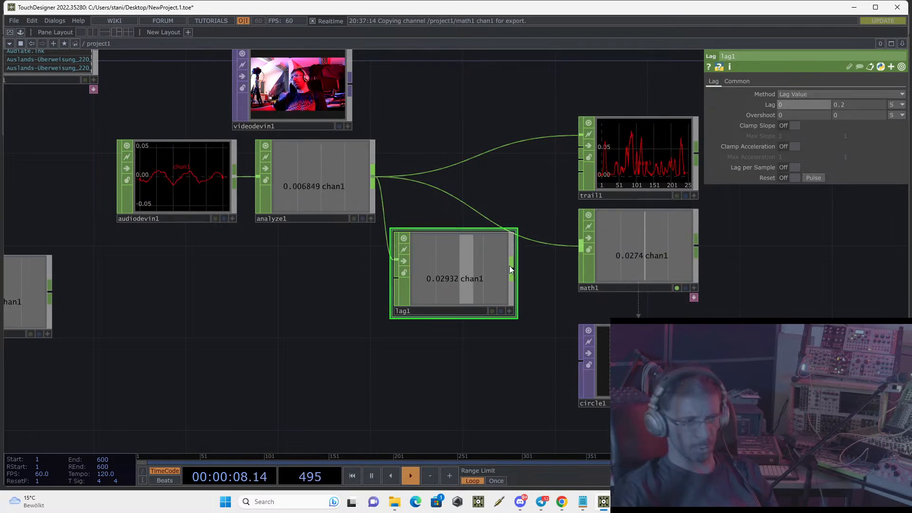
drag(511, 269, 580, 246)
drag(803, 267, 743, 210)
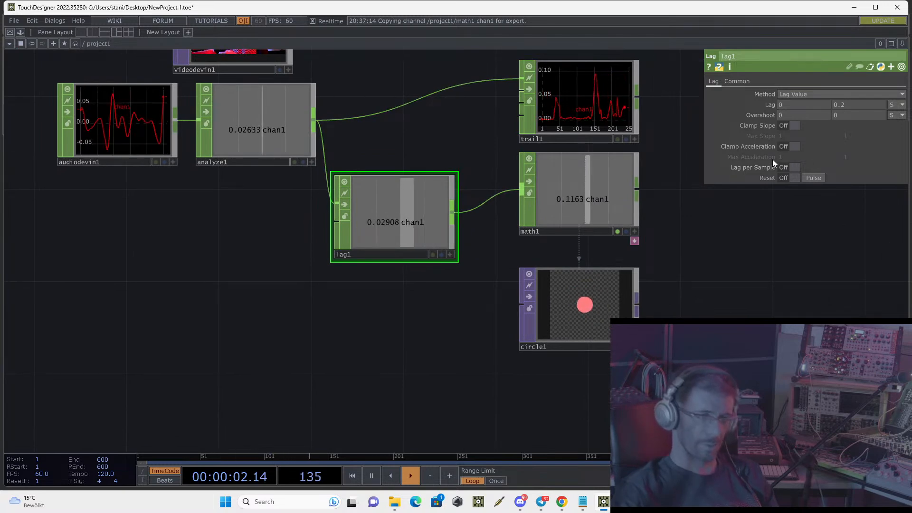
- Set the second Lag value of lag1 to 0.1 and move lag1 slightly up, in line with math1
click(855, 104)
key(BackSpace)
text(1)
key(Return)
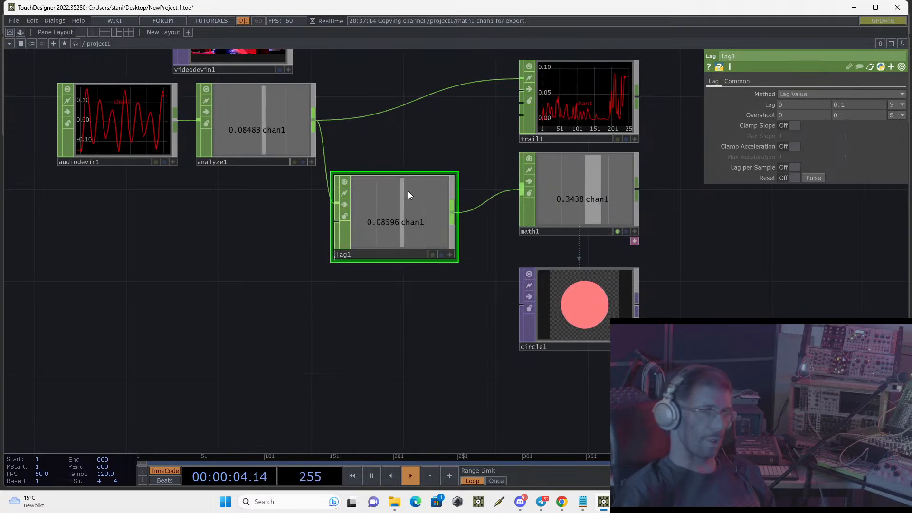
drag(408, 194, 419, 185)
- Delete the unused lfo1 and move videodevin1 and folder1 up, away from the audio chain
drag(393, 295, 431, 288)
middle_drag(431, 288, 371, 292)
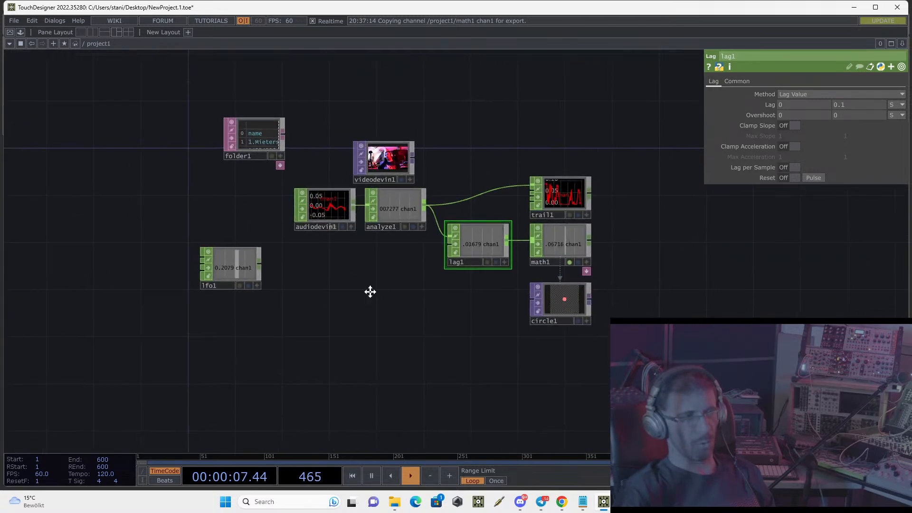
click(246, 273)
key(Delete)
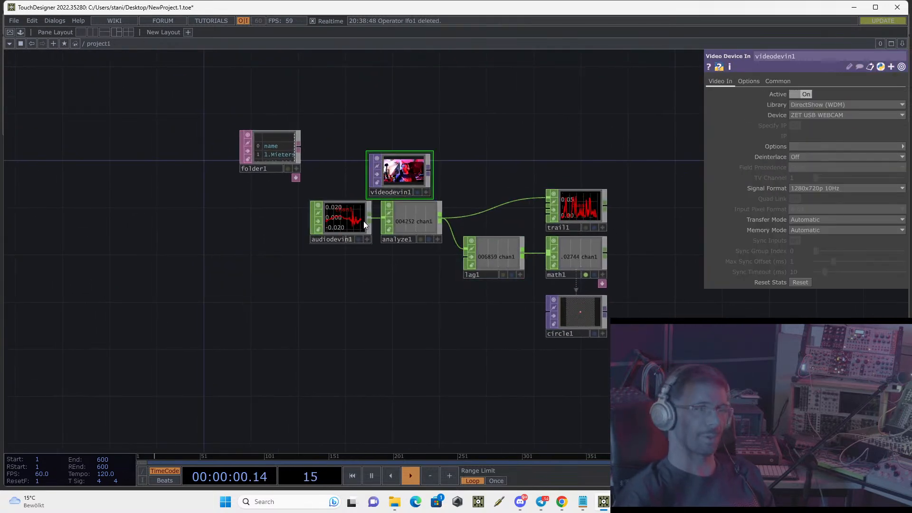
drag(402, 175, 414, 140)
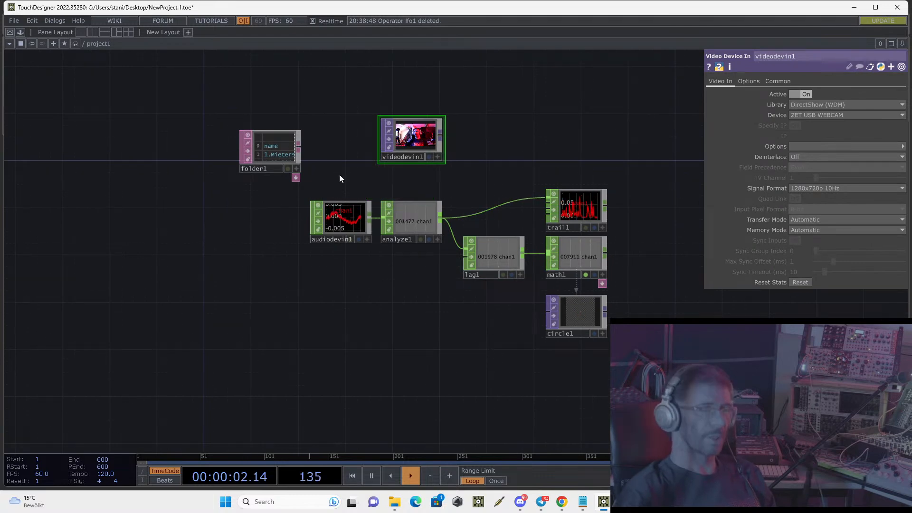
drag(269, 155, 271, 136)
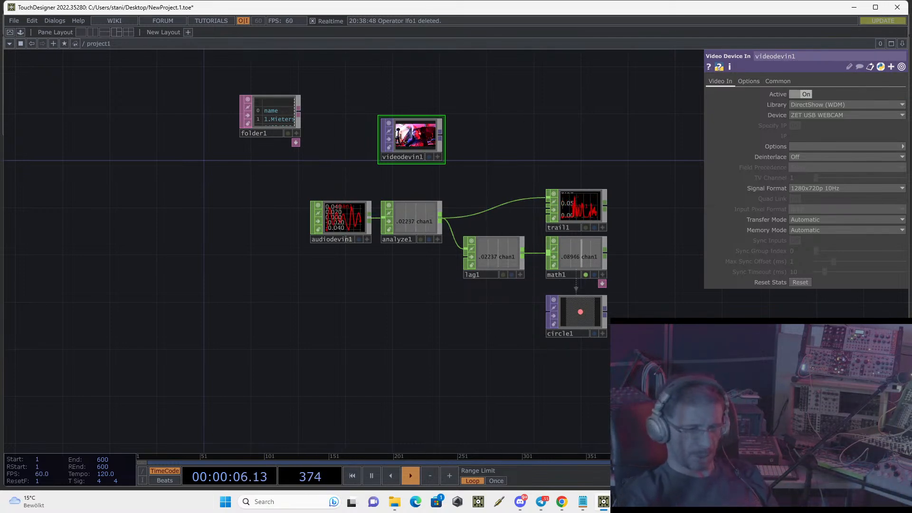
- Switch to the Stream Program page in Notion and highlight item 4, Intro to TouchDesigner for Bitwig Users
mouse_move(624, 502)
mouse_move(576, 507)
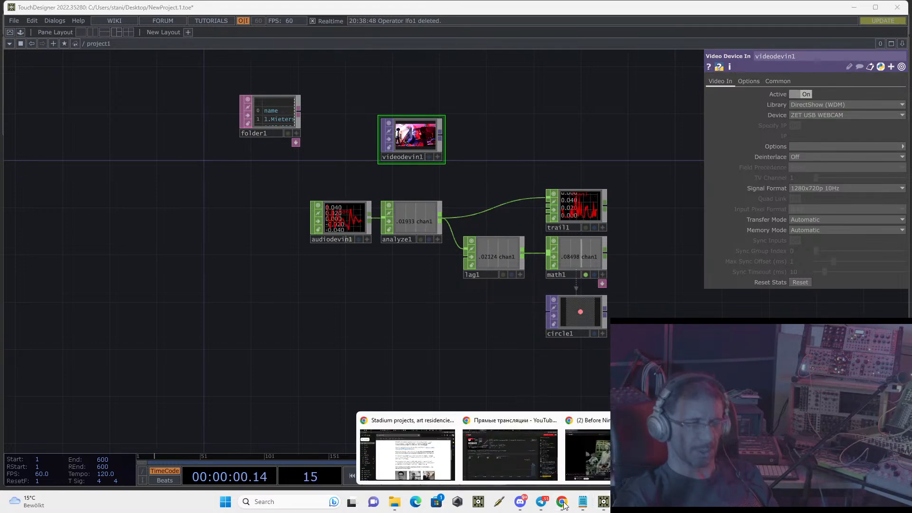
click(715, 454)
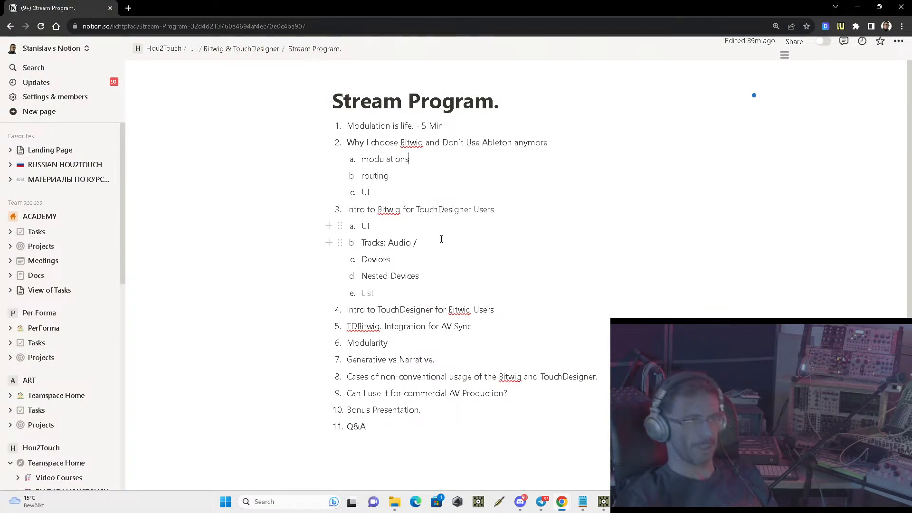
triple_click(443, 306)
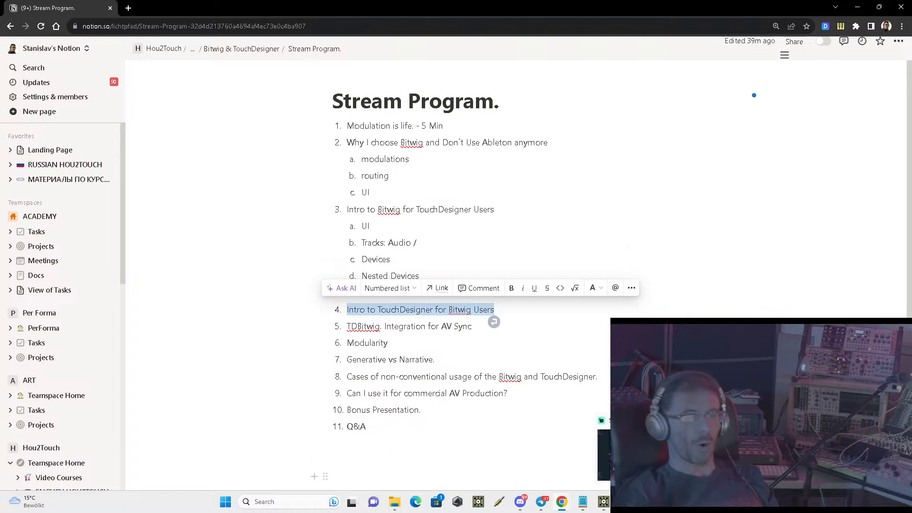
- Look at the track layout sketch in Paint, minimise it and return to the TouchDesigner network
key(alt+Tab)
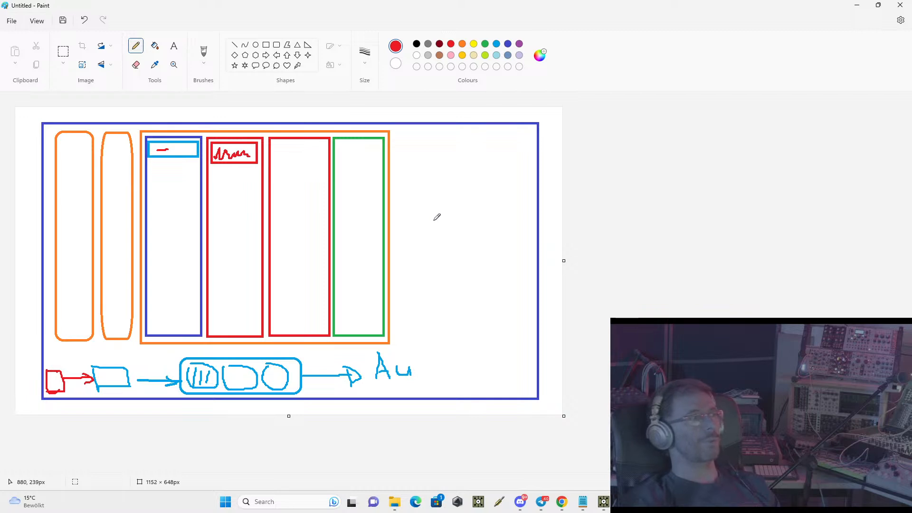
click(866, 7)
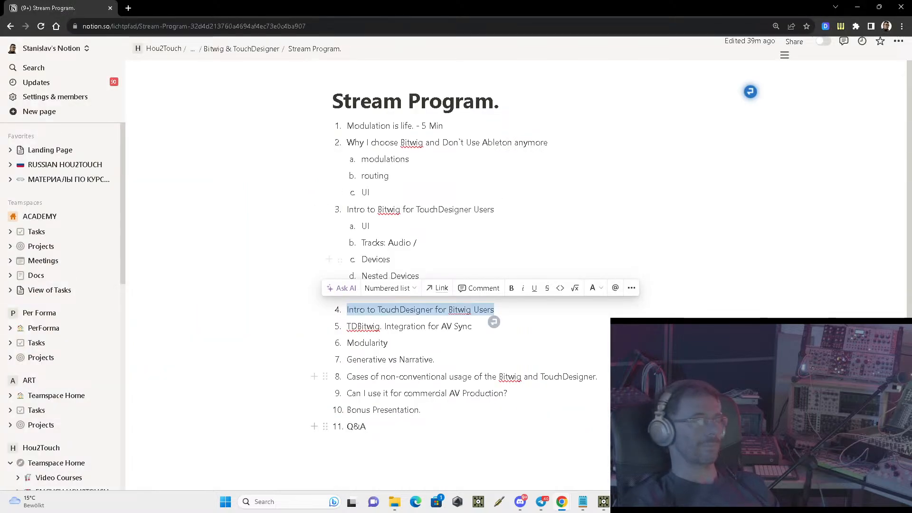
mouse_move(604, 503)
click(597, 455)
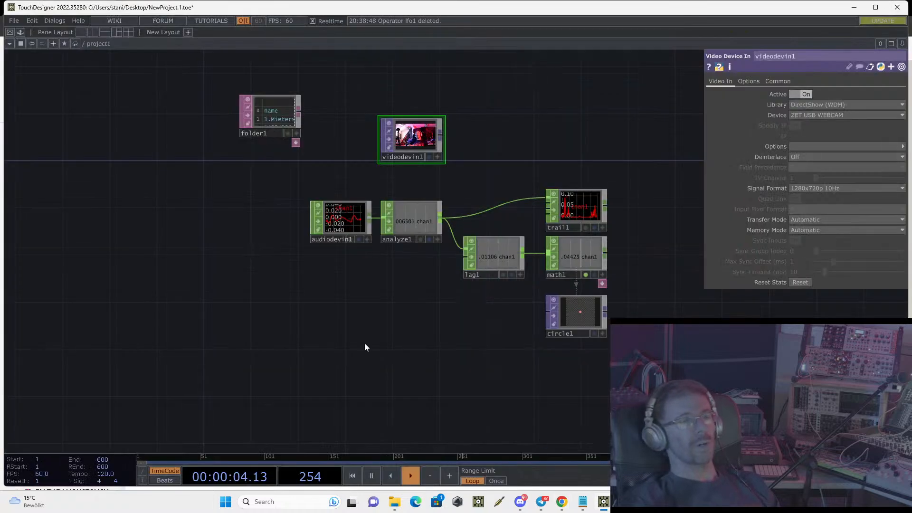
- Move folder1 further up and place videodevin1 closer to it, just below
scroll(363, 210, up, 5)
drag(360, 209, 333, 346)
drag(240, 208, 240, 110)
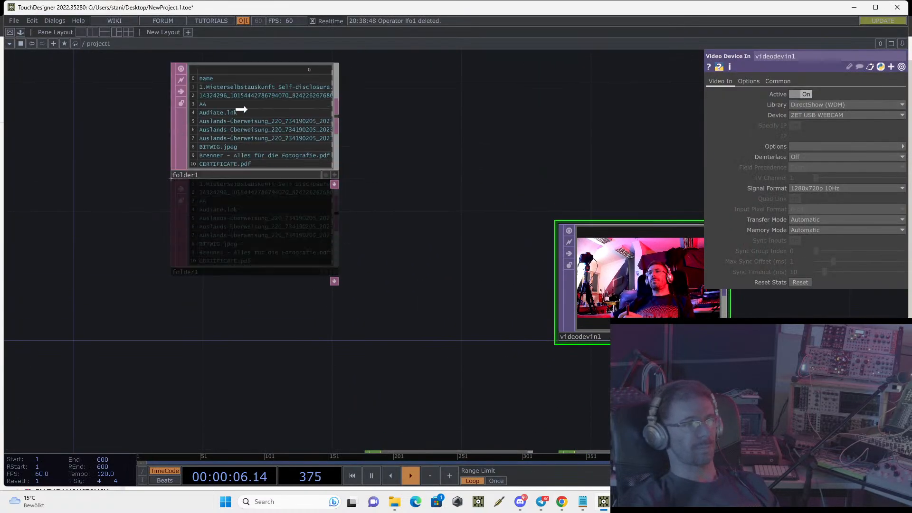
drag(629, 279, 369, 312)
drag(466, 288, 575, 306)
scroll(466, 285, down, 3)
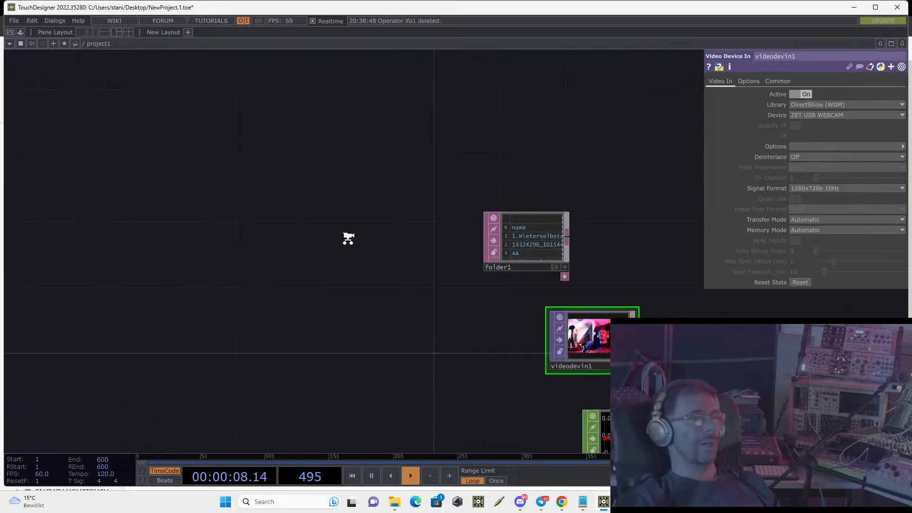
- Show the palette next to an empty network area and expand its TDBitwig components
drag(348, 238, 502, 256)
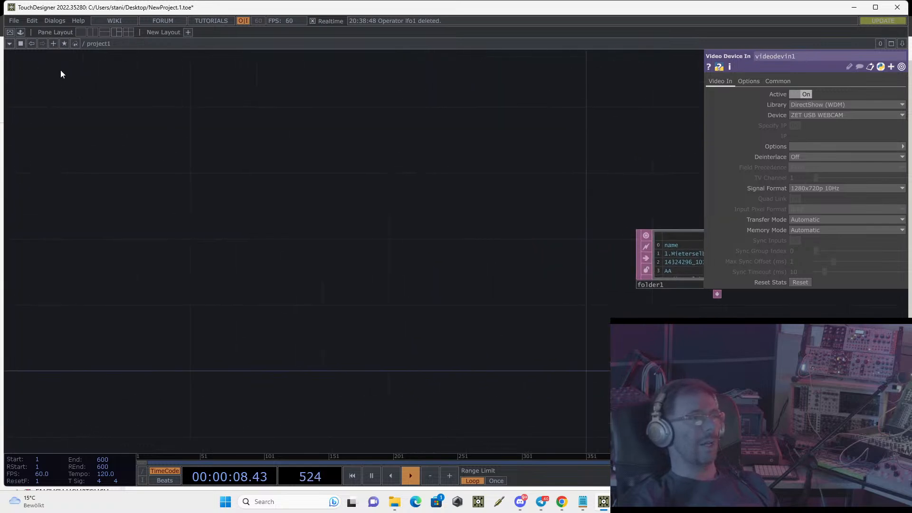
click(20, 32)
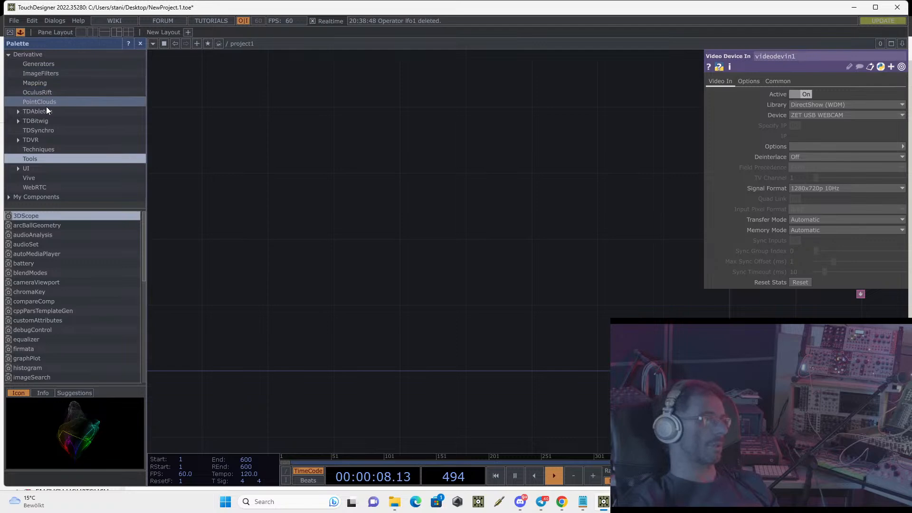
click(17, 121)
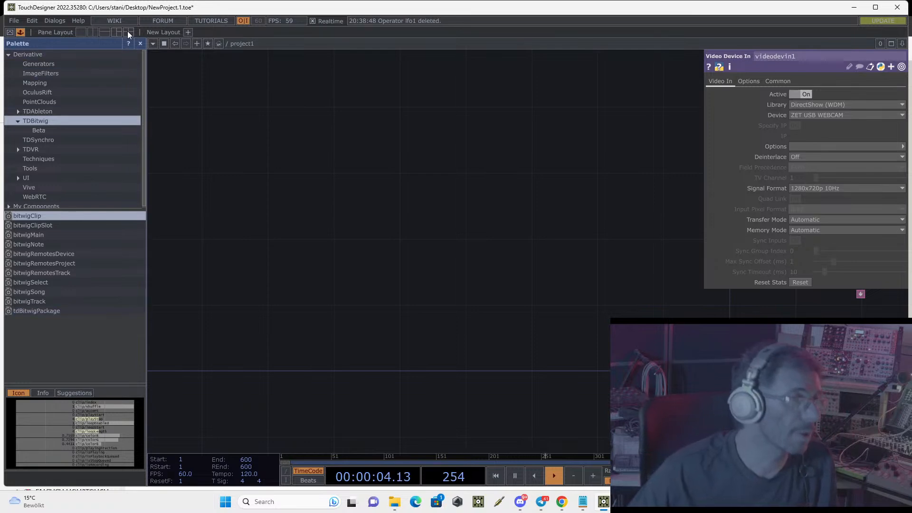
- Shrink the TouchDesigner window to sit over the Paint sketch and select the bitwigMain component in the palette
double_click(205, 13)
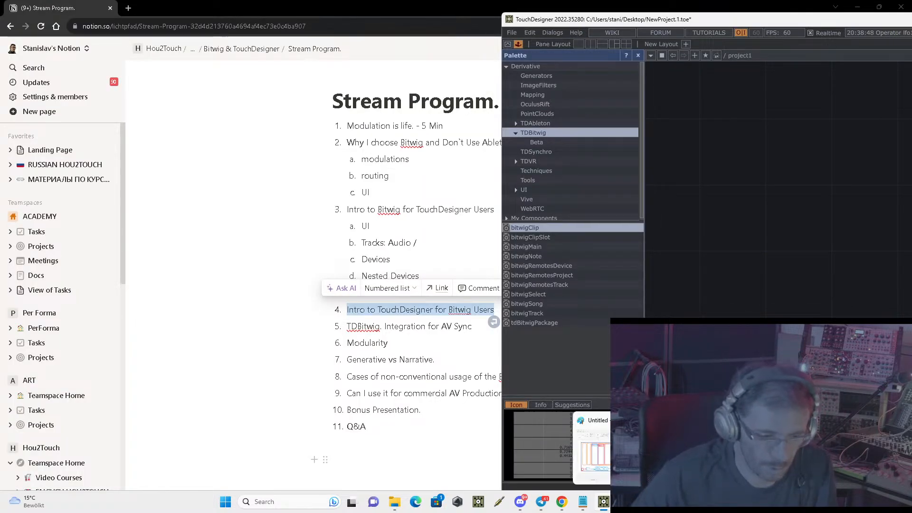
click(624, 502)
click(603, 501)
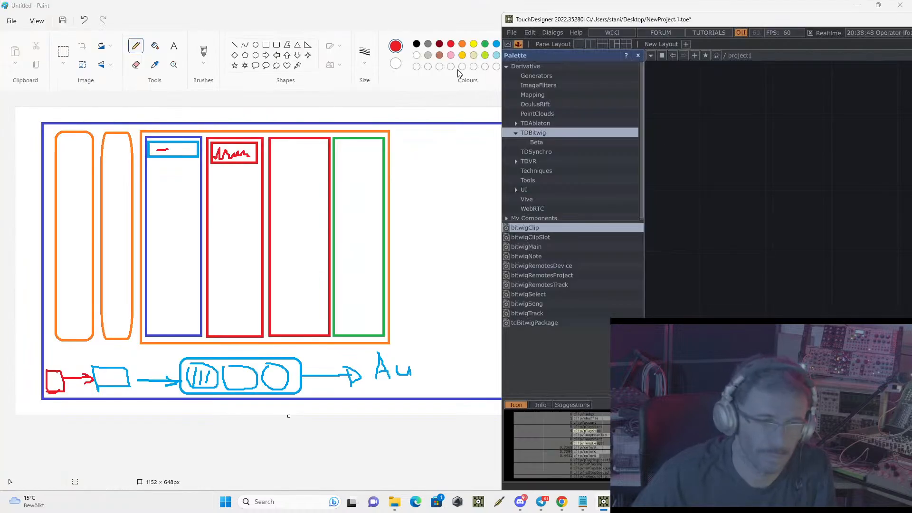
click(539, 246)
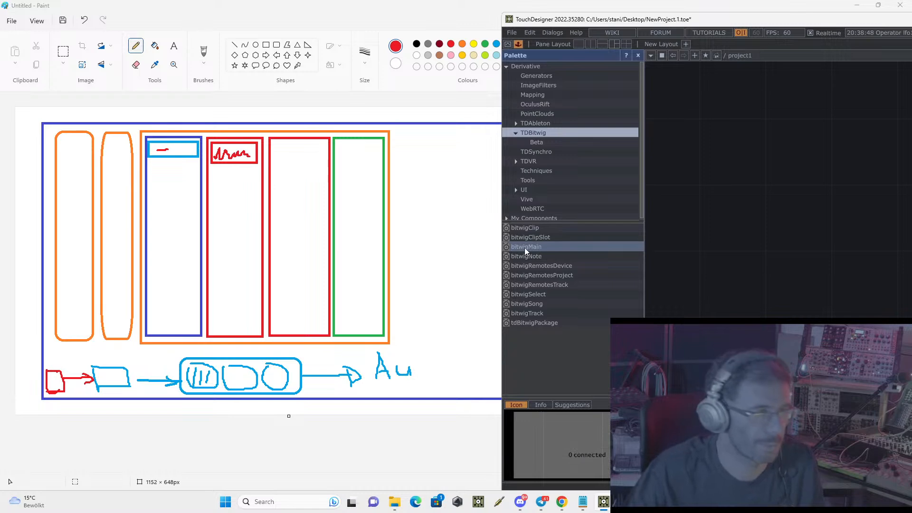
- Place a bitwigMain component in the empty network area, switch to Bitwig Studio and open its Controllers settings
drag(524, 247, 711, 211)
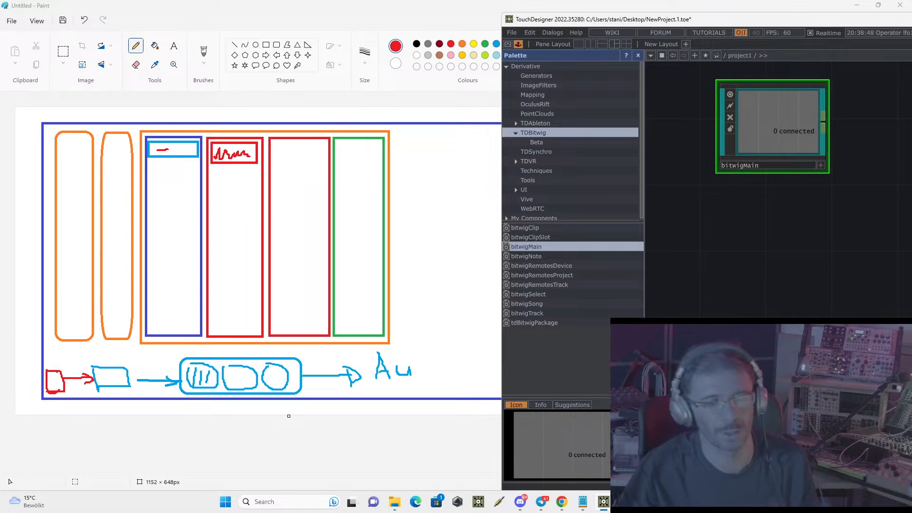
key(alt+Tab)
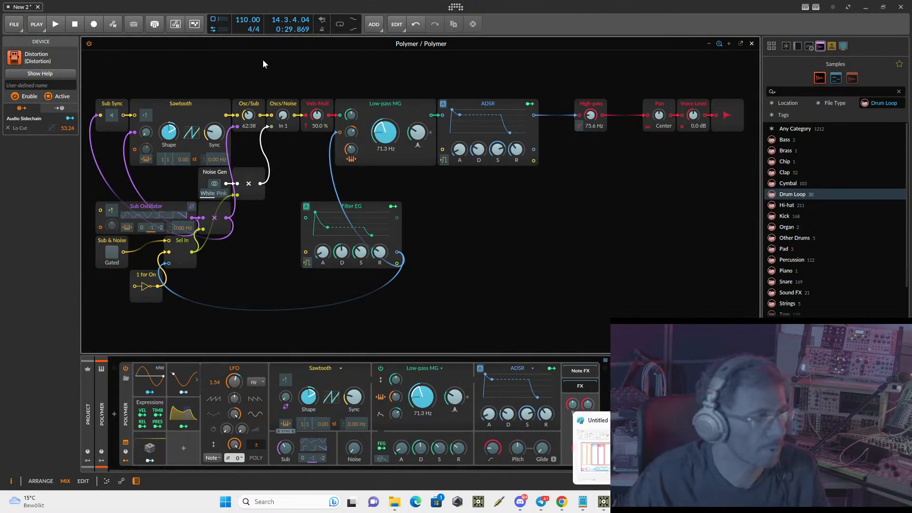
click(752, 44)
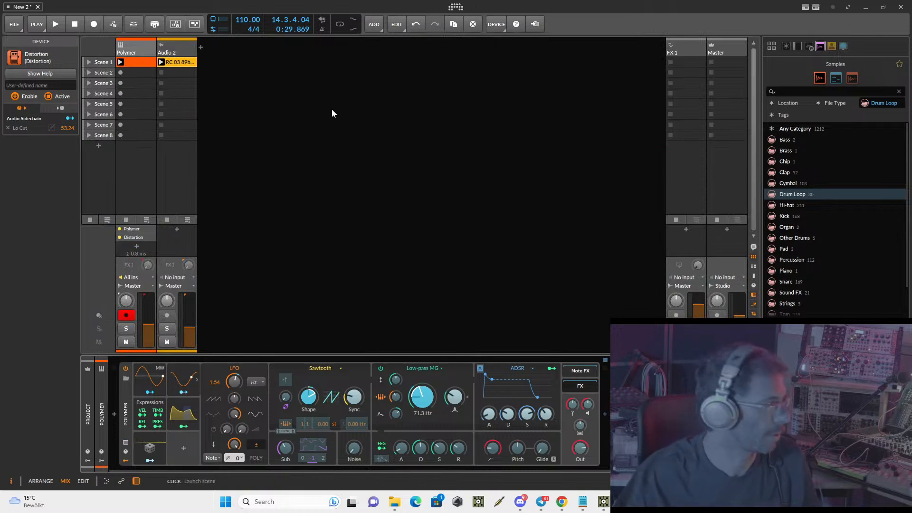
click(457, 6)
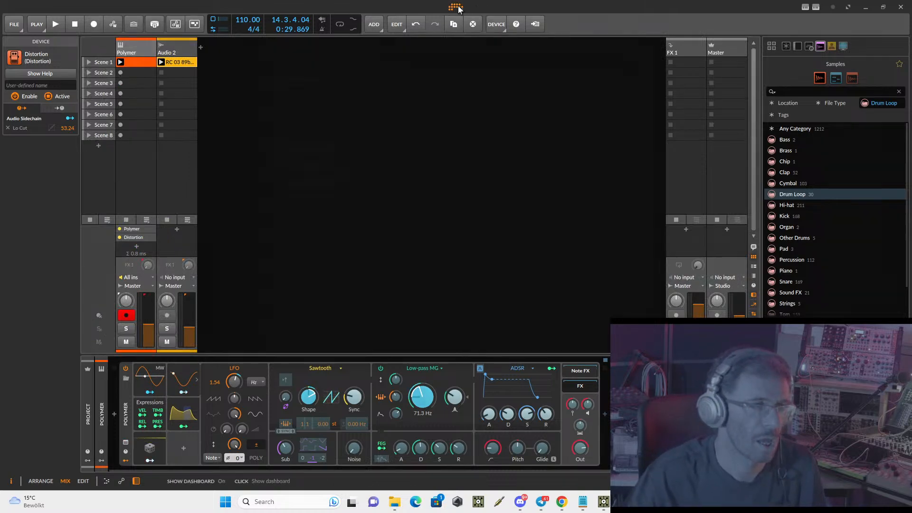
click(376, 41)
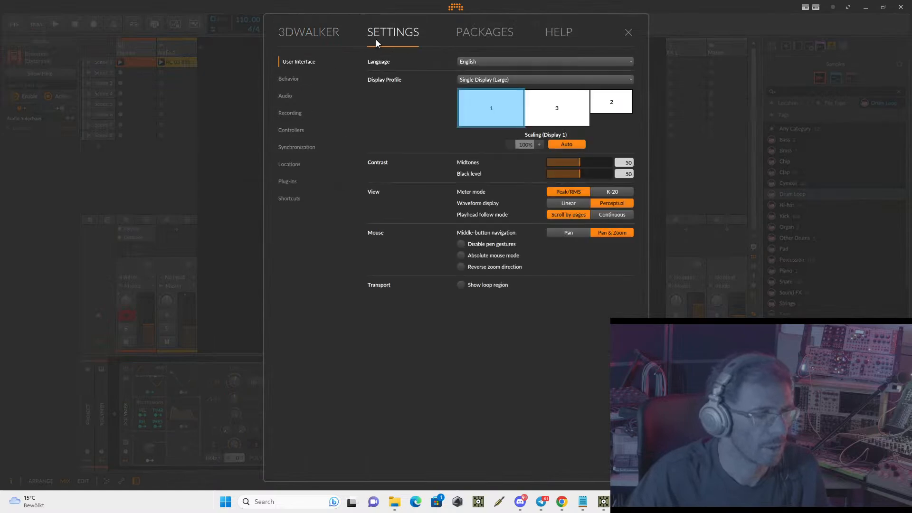
click(302, 132)
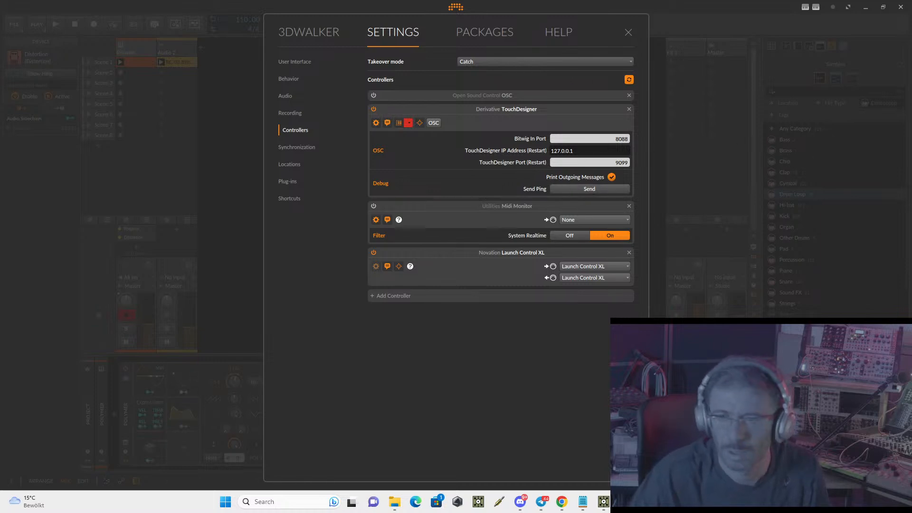
- Look at the generated OSC address documentation of the TouchDesigner controller and return to Bitwig's controller settings
key(alt+Tab)
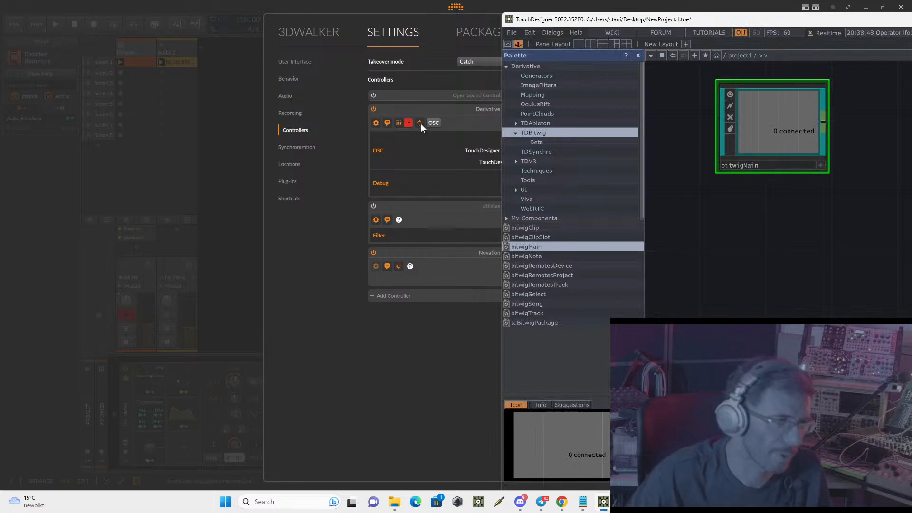
click(434, 123)
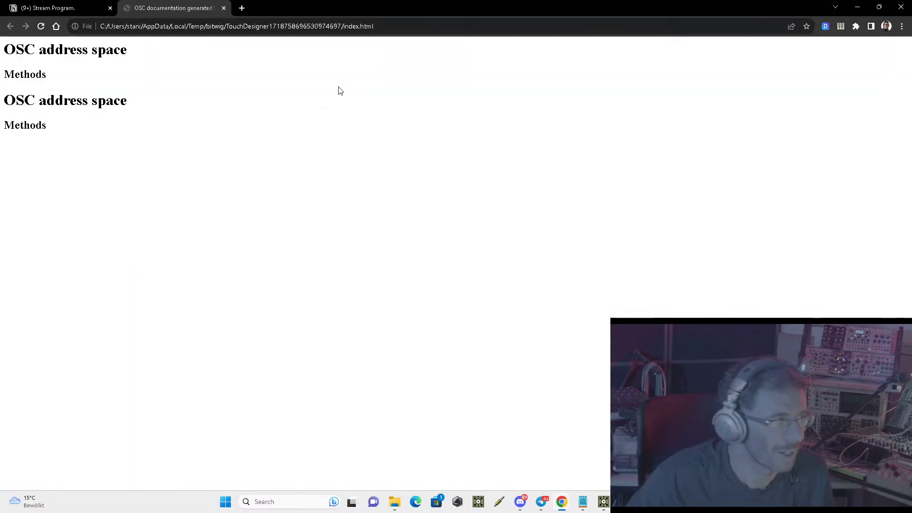
click(858, 7)
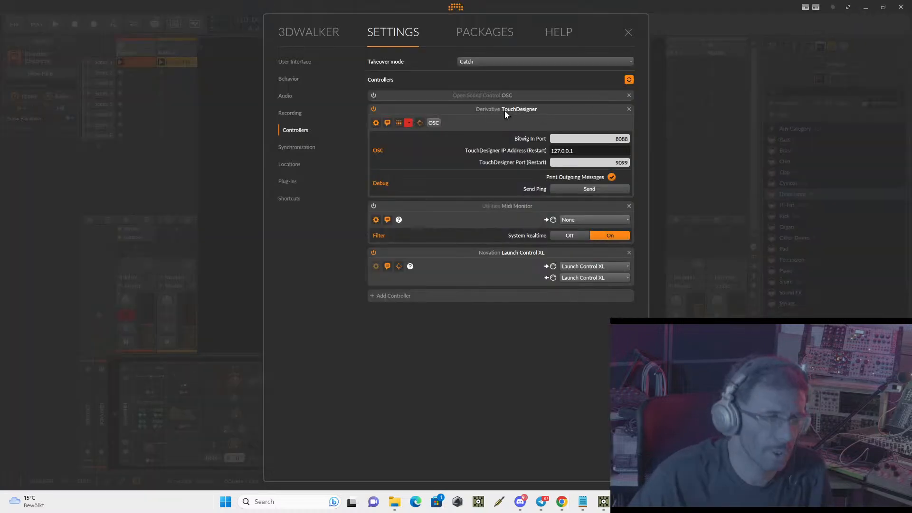
- Enable the Open Sound Control OSC controller in Bitwig Studio and return to TouchDesigner
click(375, 97)
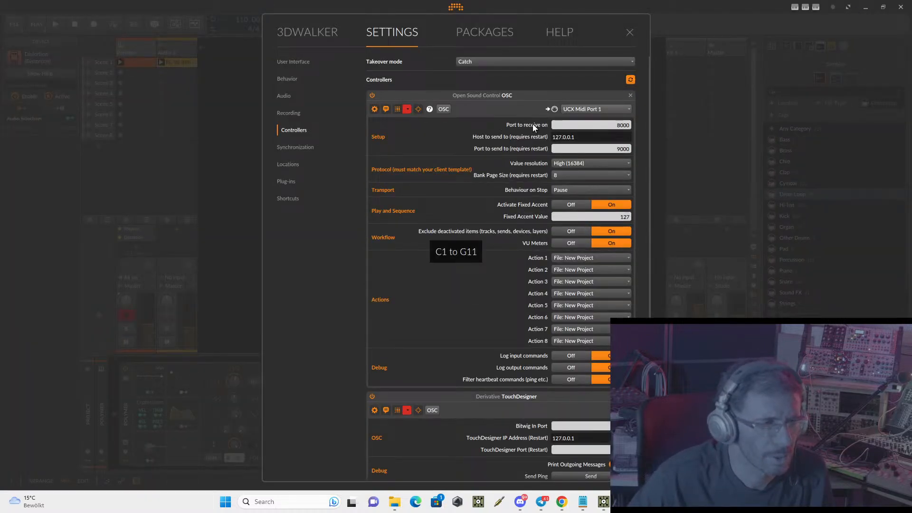
key(alt+Tab)
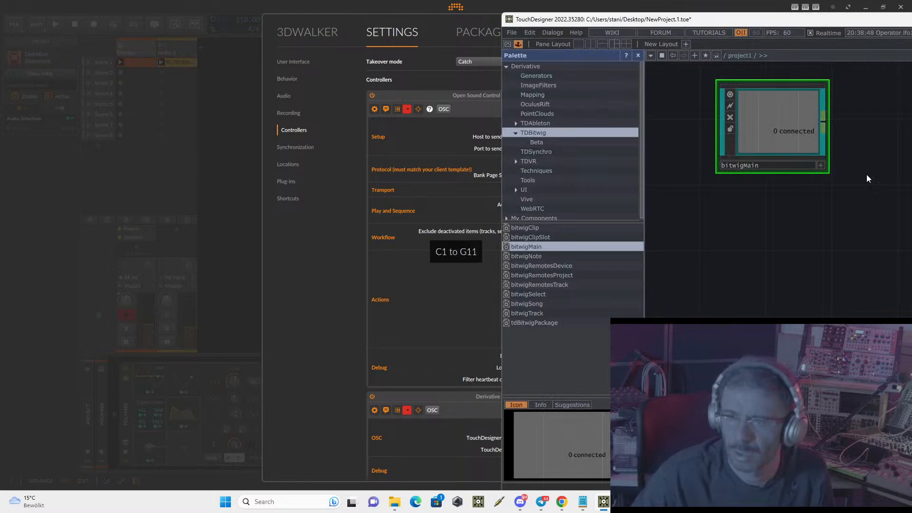
click(342, 220)
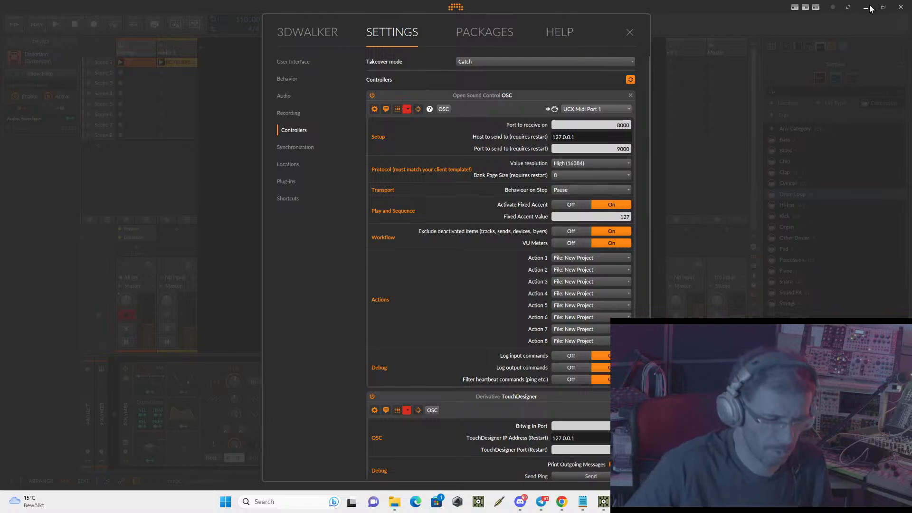
key(alt+Tab)
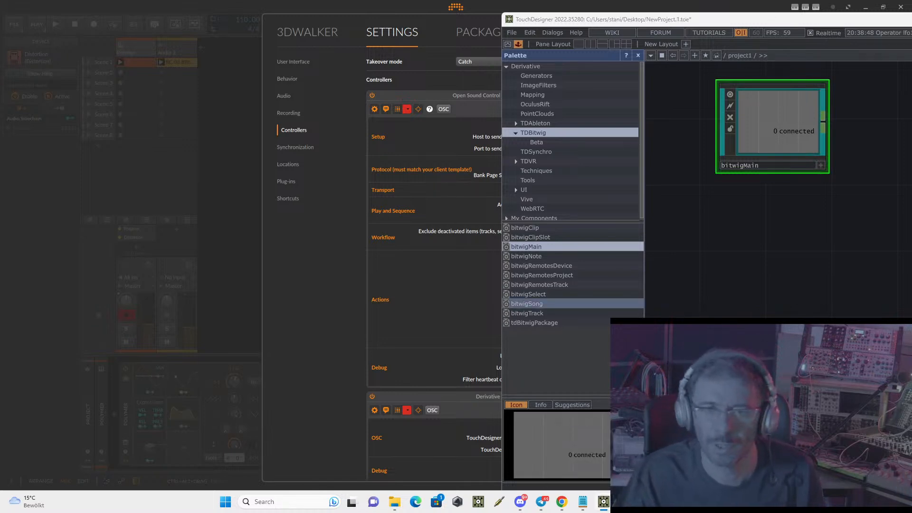
- Bring forward and maximise the TouchDesigner window holding bitwigMain and bitwigTrack, and show bitwigMain's connection setup parameters
drag(794, 18, 467, 48)
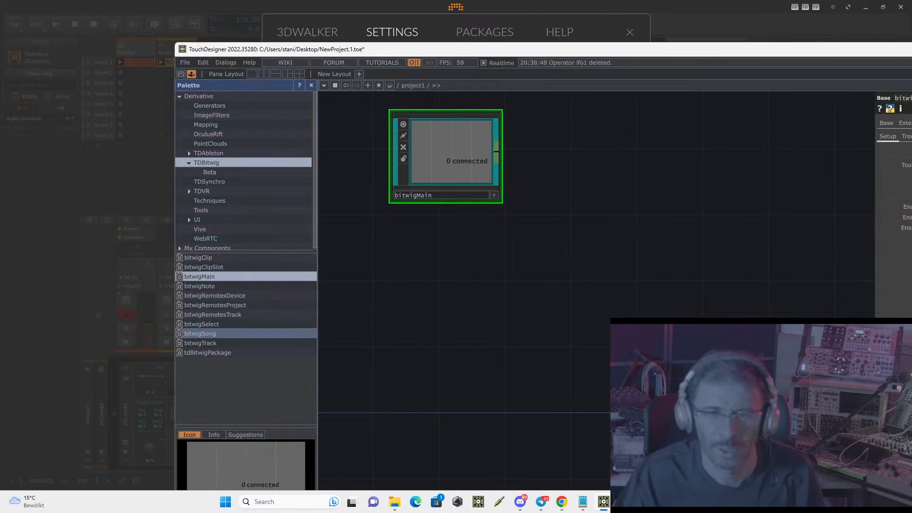
key(alt+Tab)
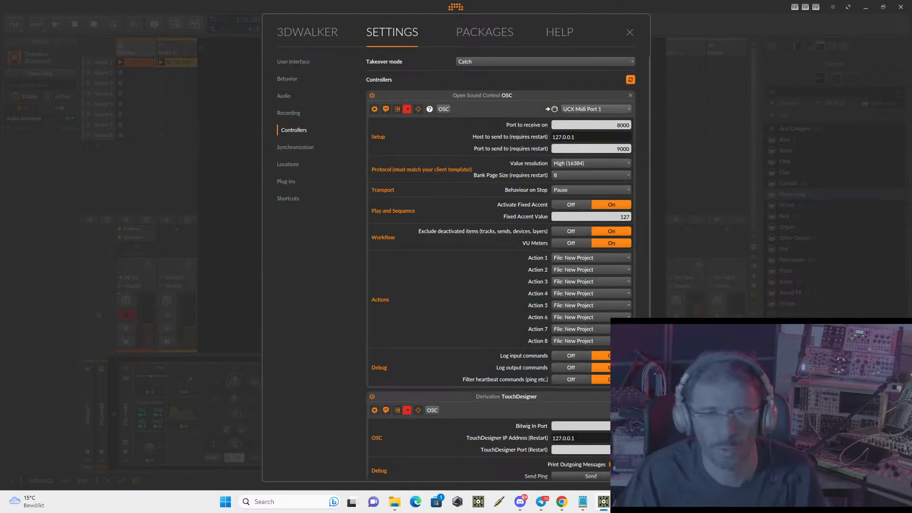
key(alt+Tab)
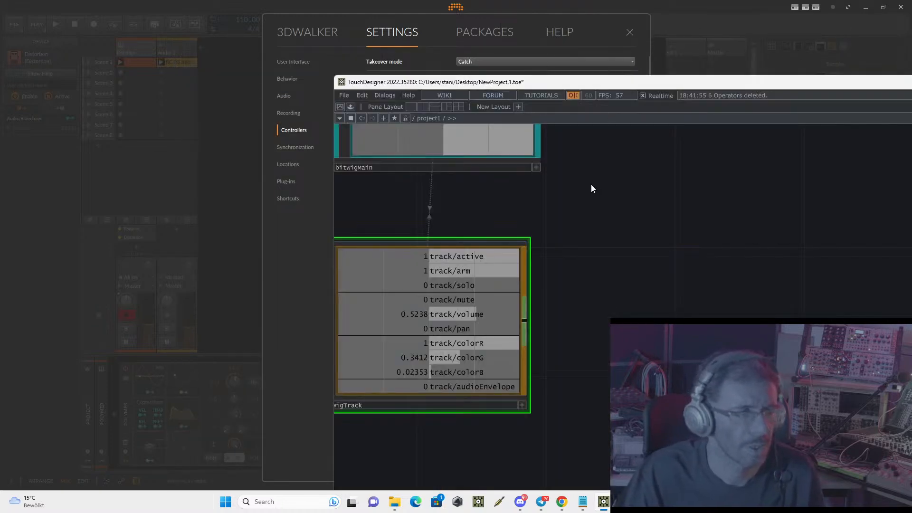
drag(592, 185, 696, 270)
double_click(705, 88)
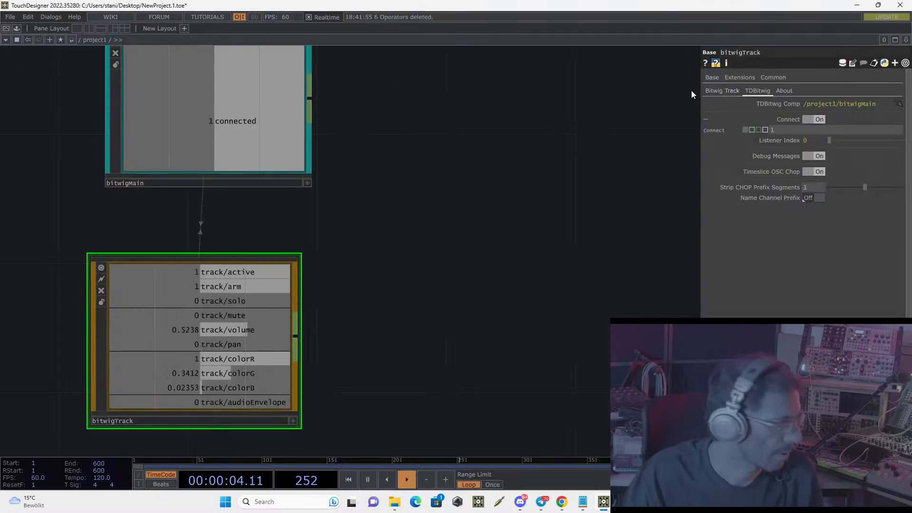
drag(417, 135, 525, 177)
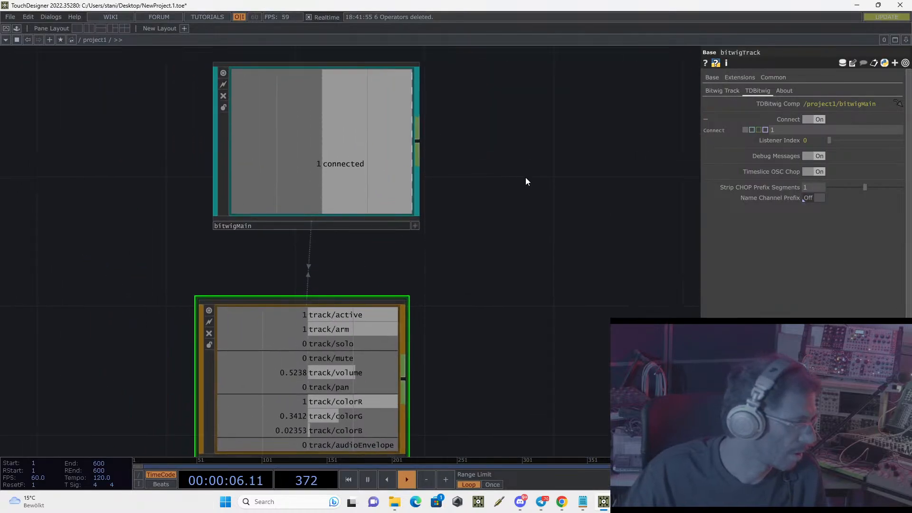
scroll(522, 170, down, 2)
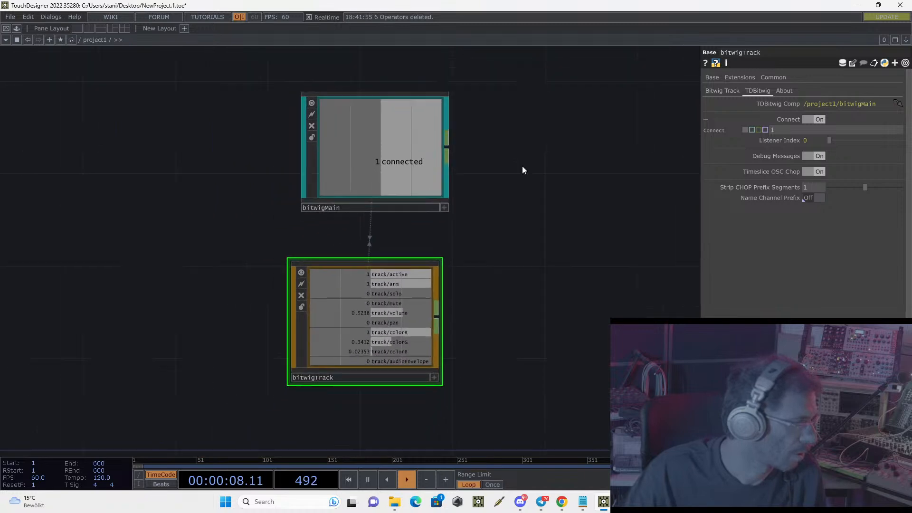
click(392, 150)
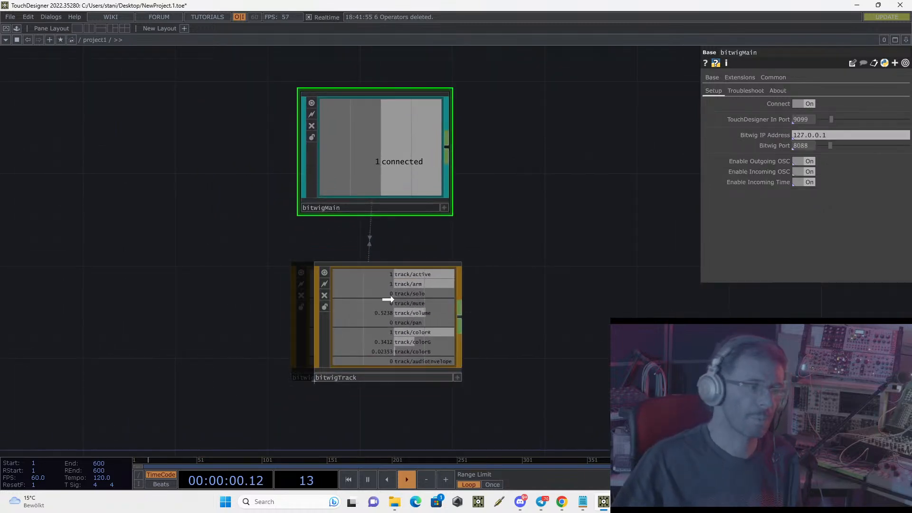
- Show the palette beside the network, move bitwigTrack closer below bitwigMain and select it
click(17, 28)
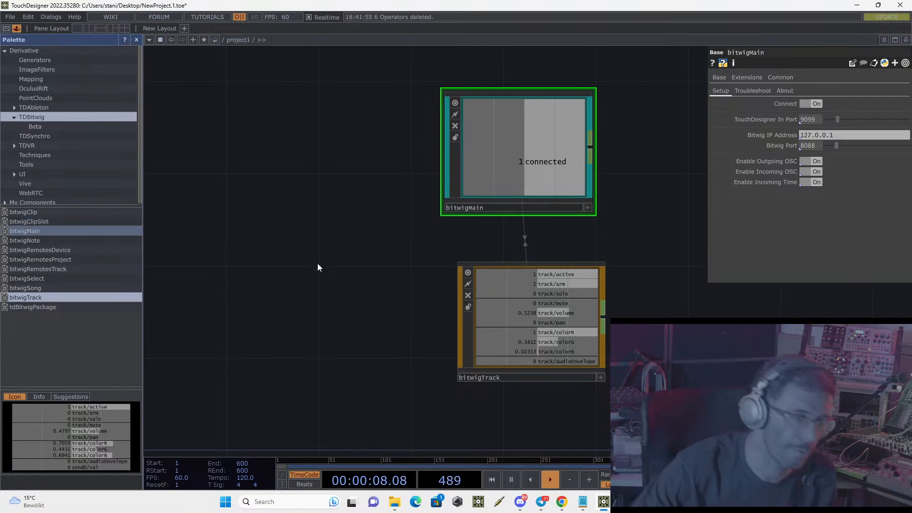
drag(505, 306, 480, 283)
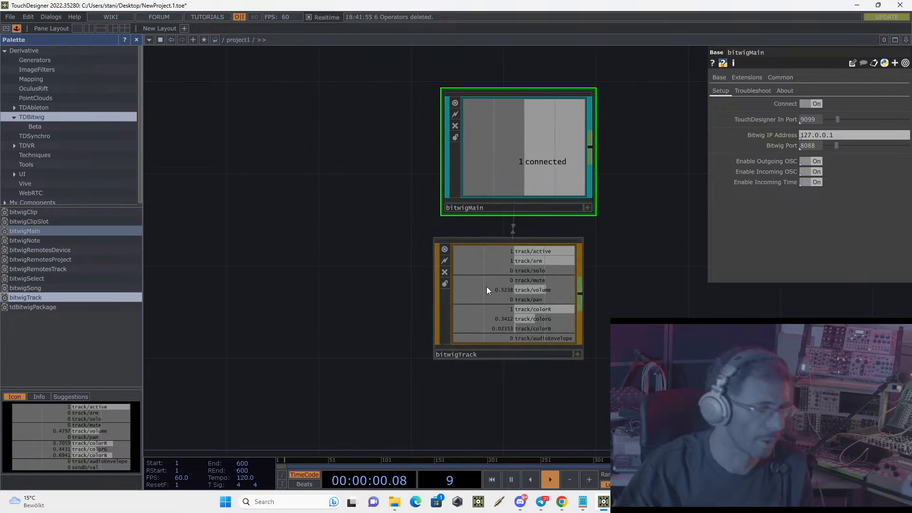
click(487, 287)
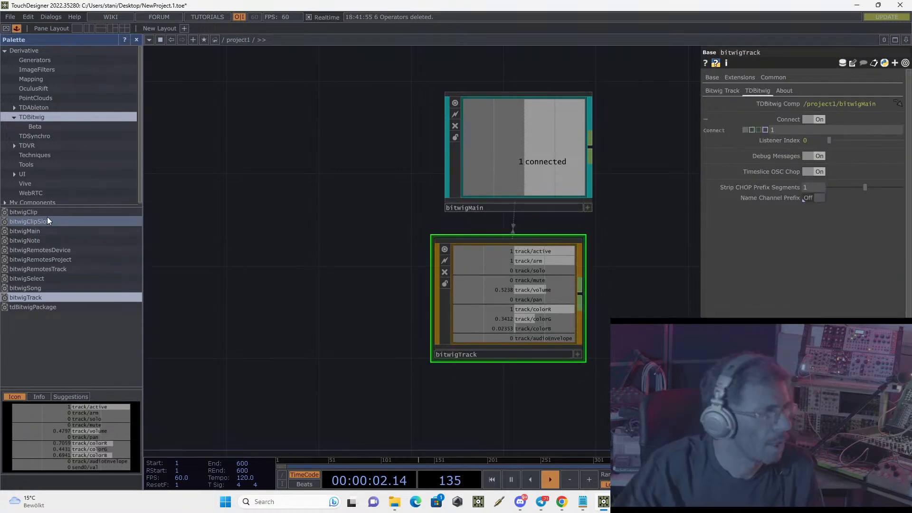
- Add a bitwigClip component from the palette and place it directly below bitwigTrack
drag(26, 212, 497, 398)
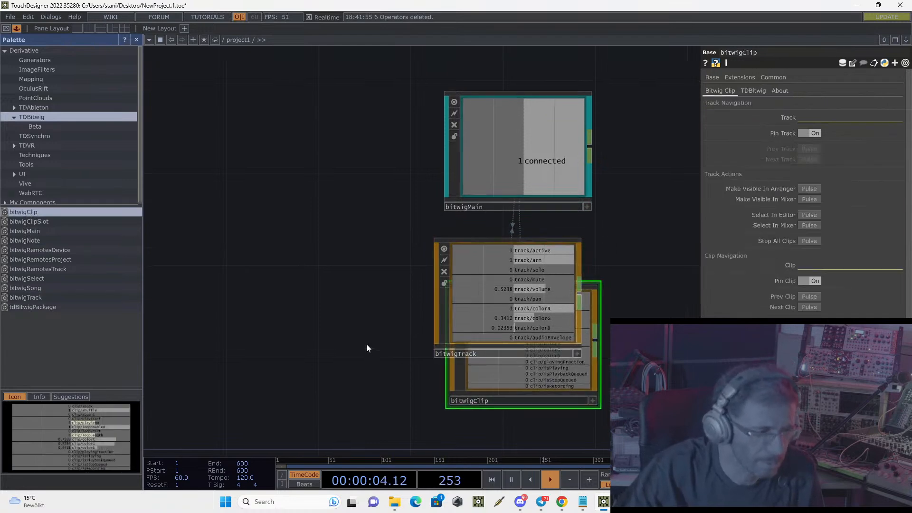
drag(367, 345, 301, 202)
drag(481, 247, 460, 342)
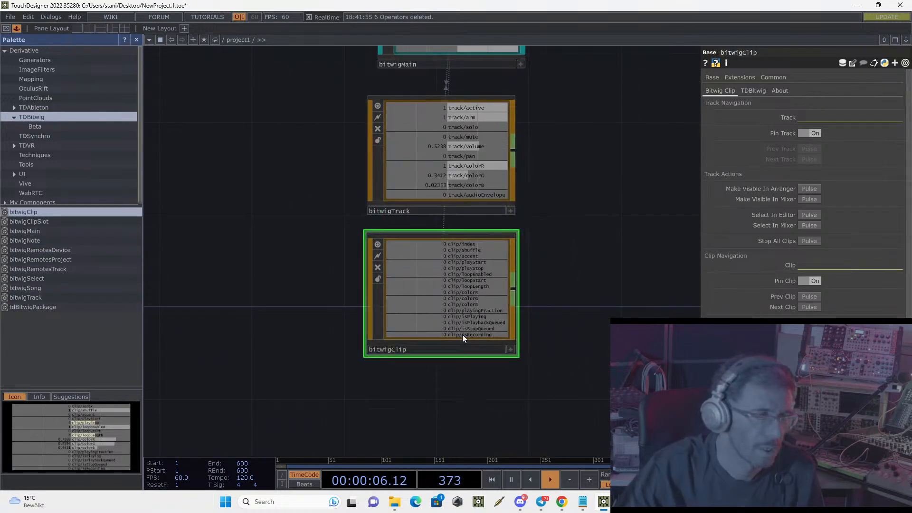
drag(201, 255, 241, 252)
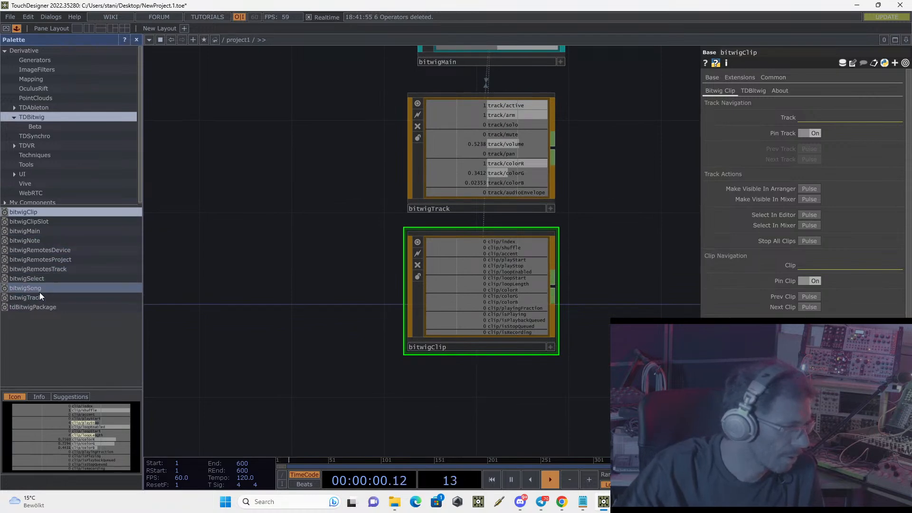
- Add a bitwigRemotesDevice component from the palette and line it up below bitwigClip
click(34, 254)
drag(49, 252, 375, 408)
drag(286, 299, 309, 225)
drag(459, 298, 482, 366)
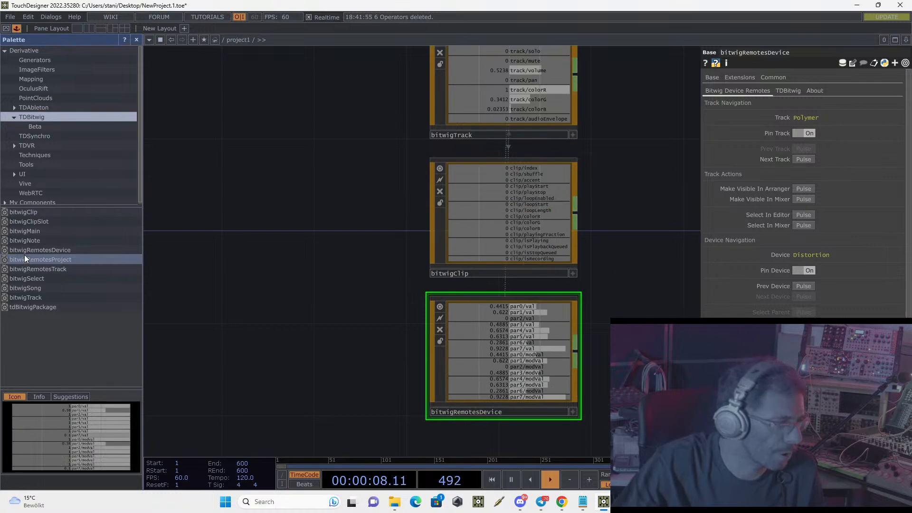
- Add bitwigRemotesProject to the left of bitwigClip and bitwigRemotesTrack directly below bitwigRemotesProject
drag(26, 257, 267, 315)
drag(332, 267, 264, 233)
drag(344, 331, 471, 306)
drag(32, 268, 376, 364)
drag(472, 409, 355, 401)
drag(592, 173, 537, 284)
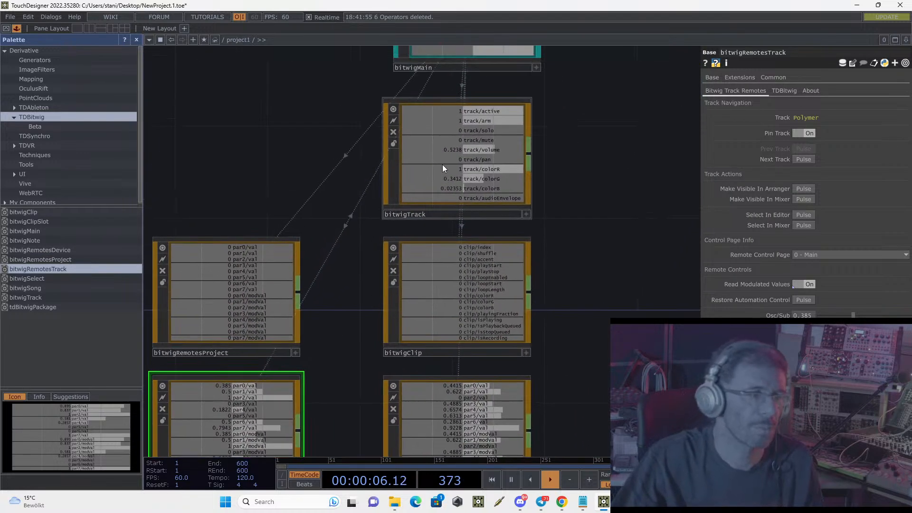
- Select the bitwigTrack component, switch to Bitwig Studio and close its settings to show the mixer
click(444, 163)
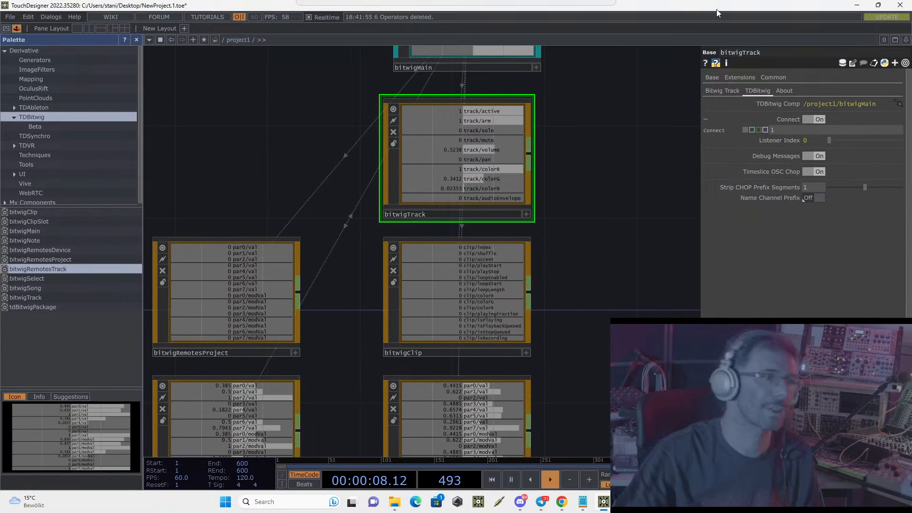
drag(716, 10, 911, 10)
key(alt+Tab)
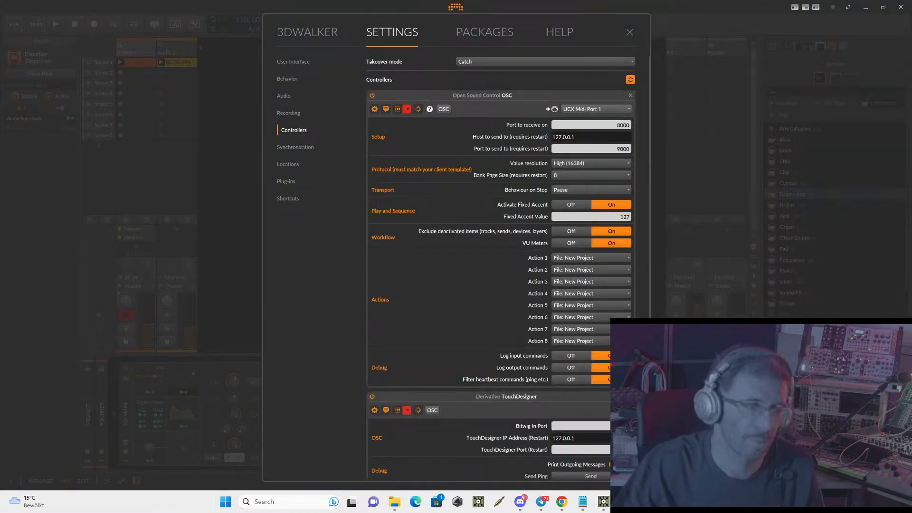
click(630, 32)
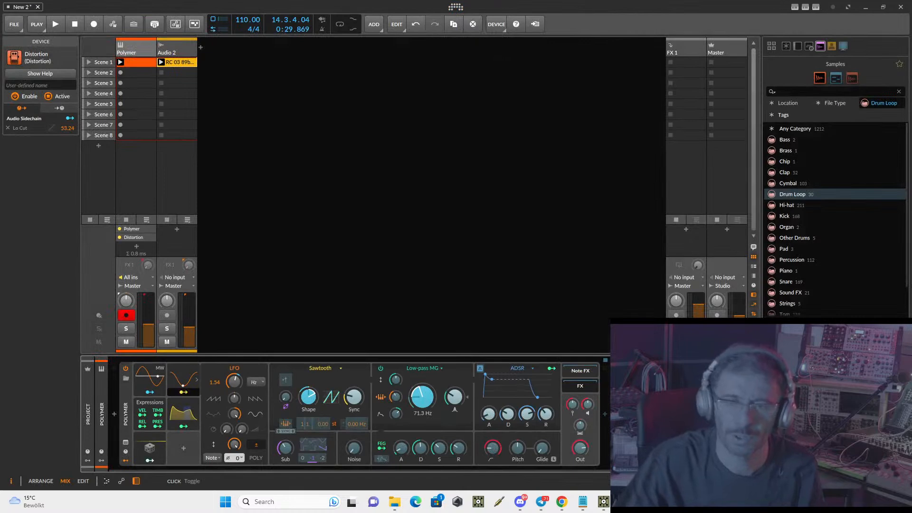
- Place the TouchDesigner window over the Bitwig mixer, close the palette and show bitwigTrack's Bitwig Track parameters
key(alt+Tab)
drag(850, 155, 631, 255)
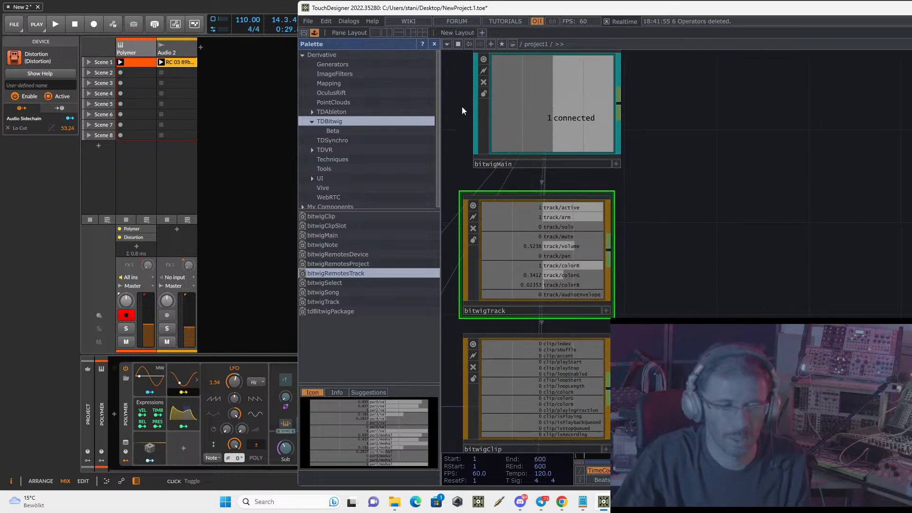
click(434, 44)
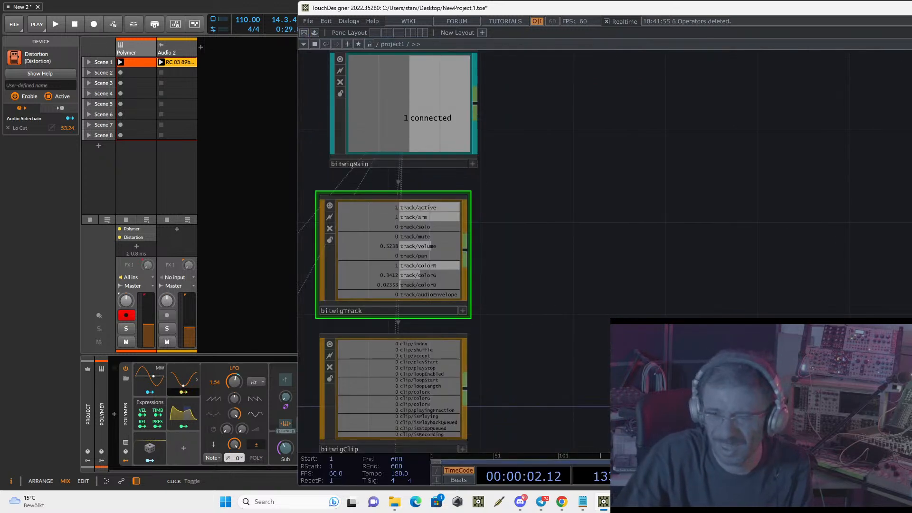
drag(697, 7, 574, 30)
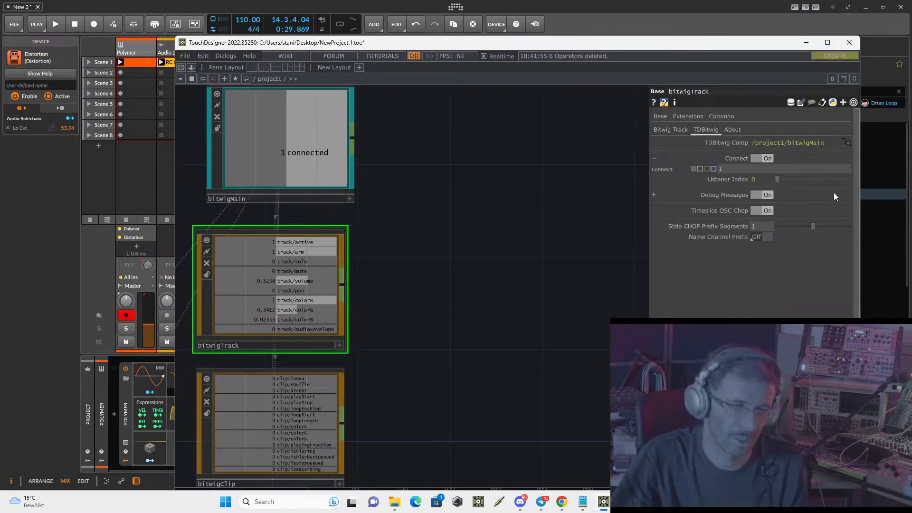
click(670, 130)
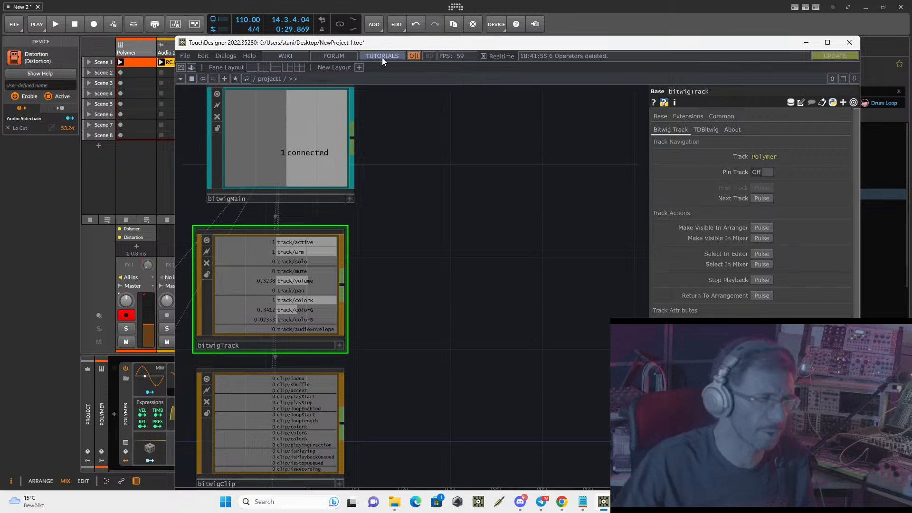
- Shift the TouchDesigner window to uncover both Bitwig track strips and show bitwigRemotesTrack's Bitwig Track Remotes parameters
drag(385, 42, 406, 37)
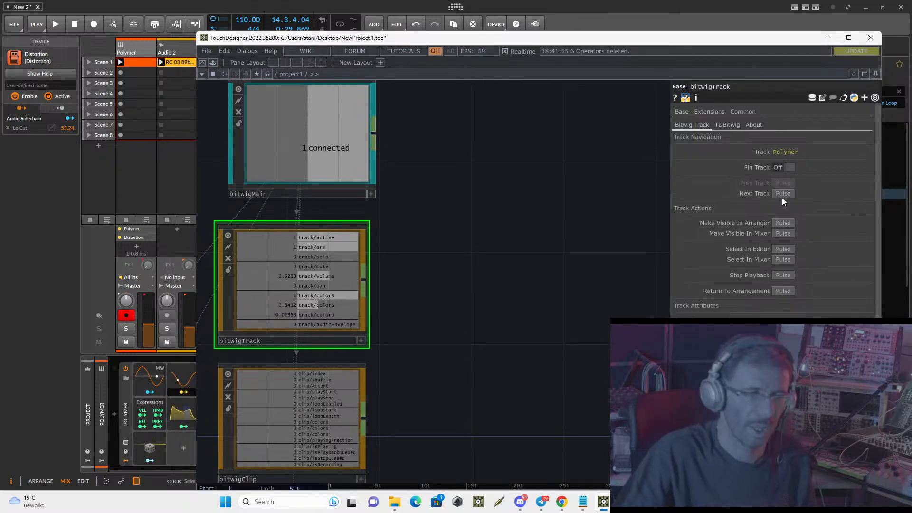
drag(543, 248, 576, 222)
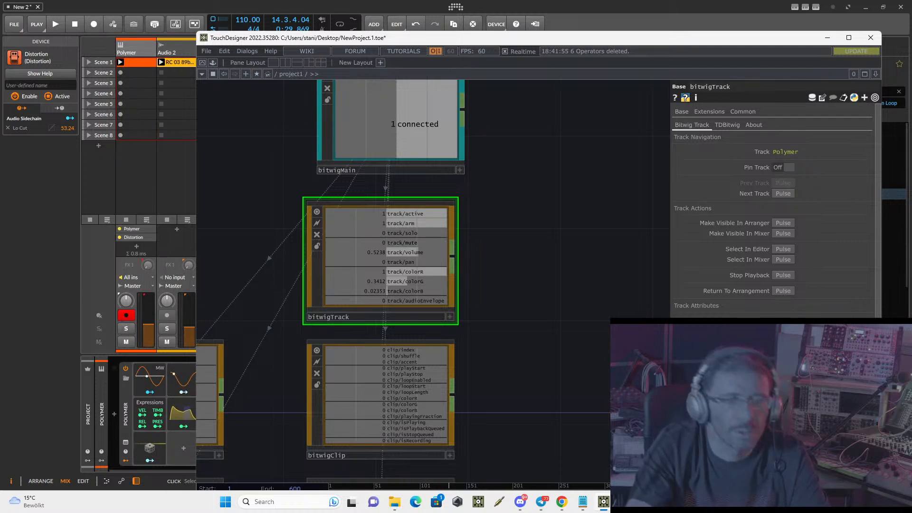
scroll(773, 209, down, 2)
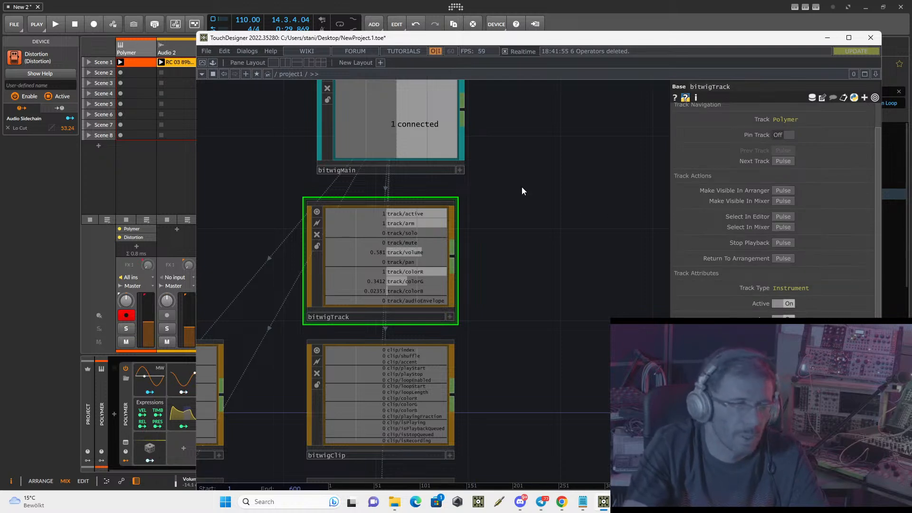
drag(521, 214, 564, 144)
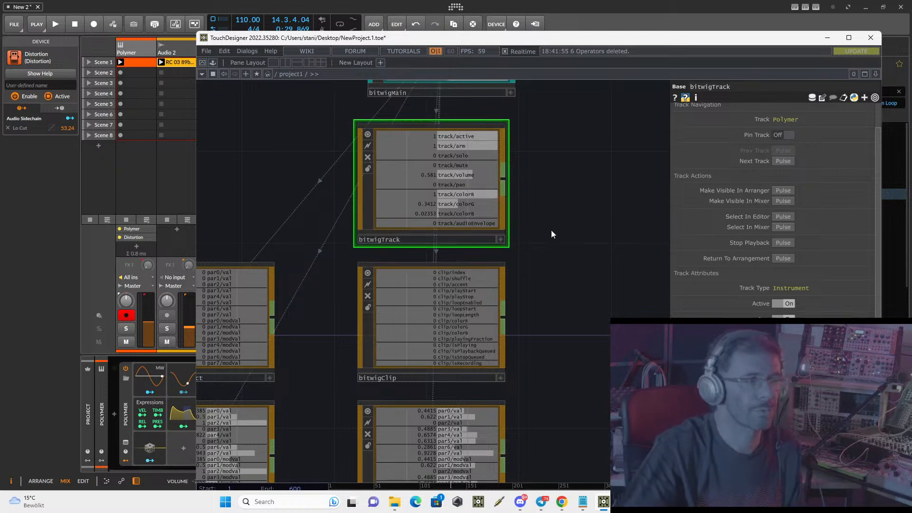
drag(561, 190, 535, 142)
scroll(525, 244, down, 3)
click(358, 306)
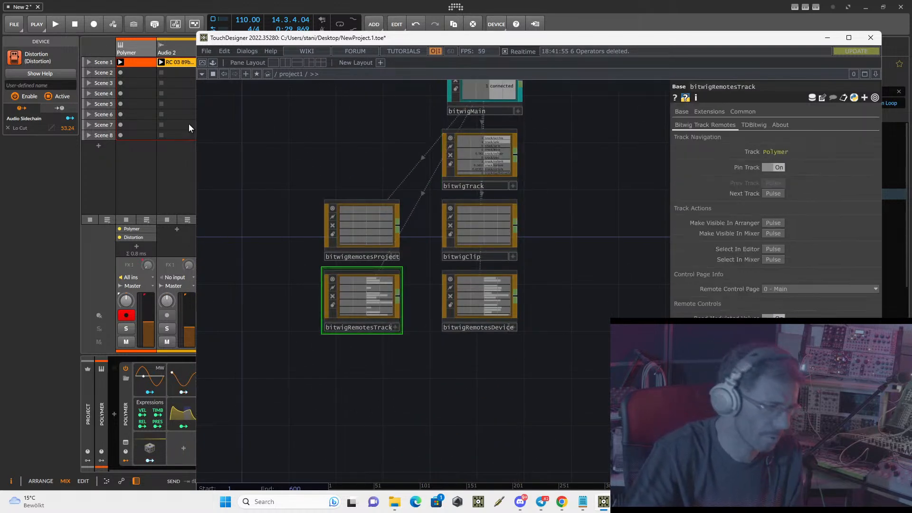
- Add a bitwigSong component from the TDBitwig palette and place it above bitwigRemotesProject, beside bitwigTrack
click(212, 63)
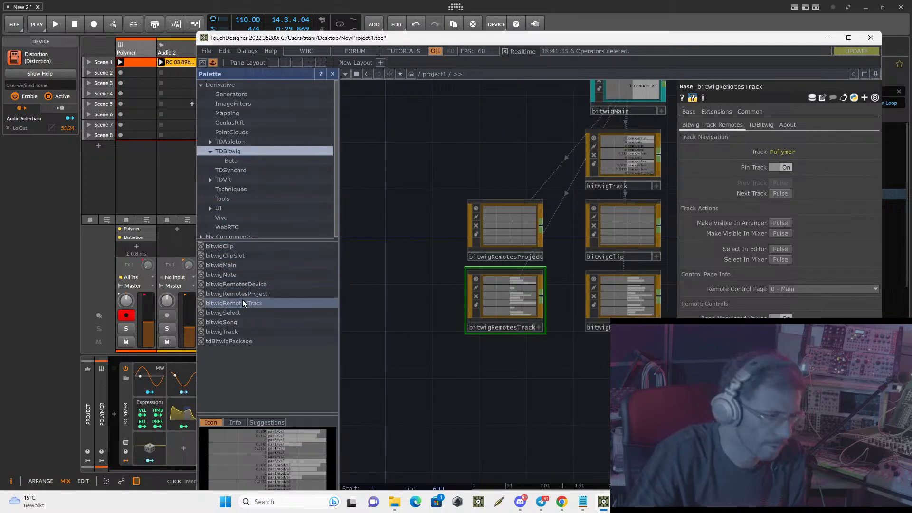
drag(221, 323, 541, 375)
drag(629, 390, 556, 431)
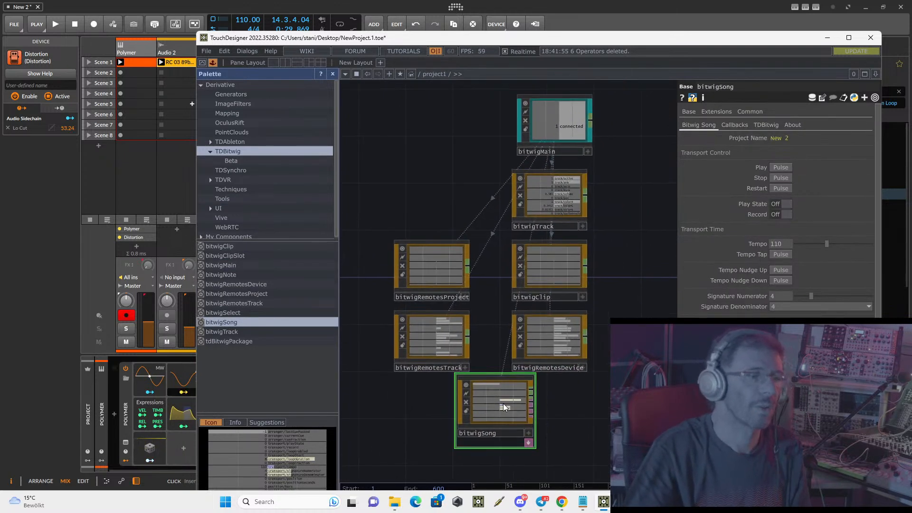
drag(502, 403, 437, 179)
- Start Bitwig's playback by pulsing the Play parameter of bitwigSong
scroll(441, 167, up, 8)
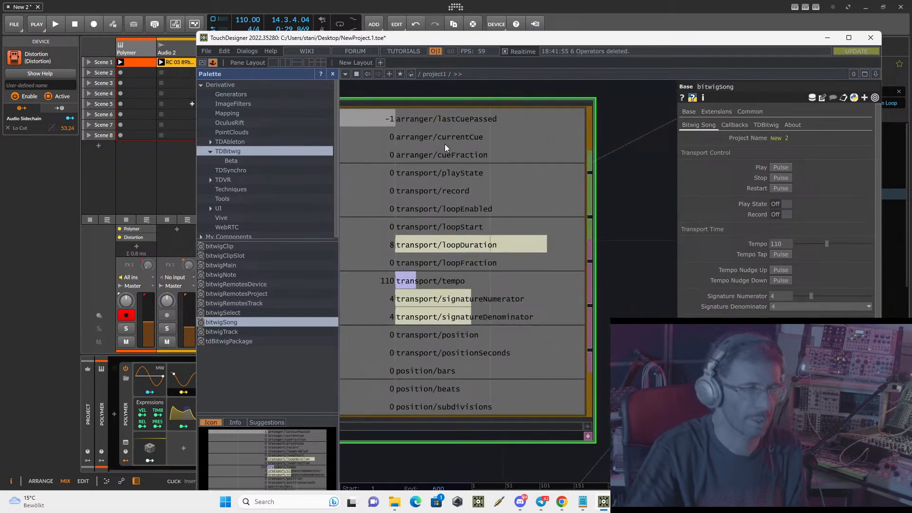
scroll(447, 144, down, 4)
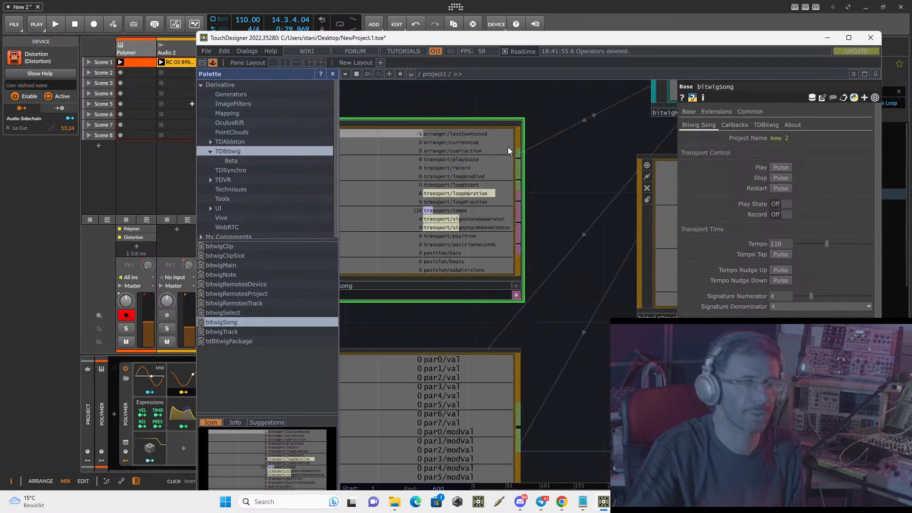
click(777, 167)
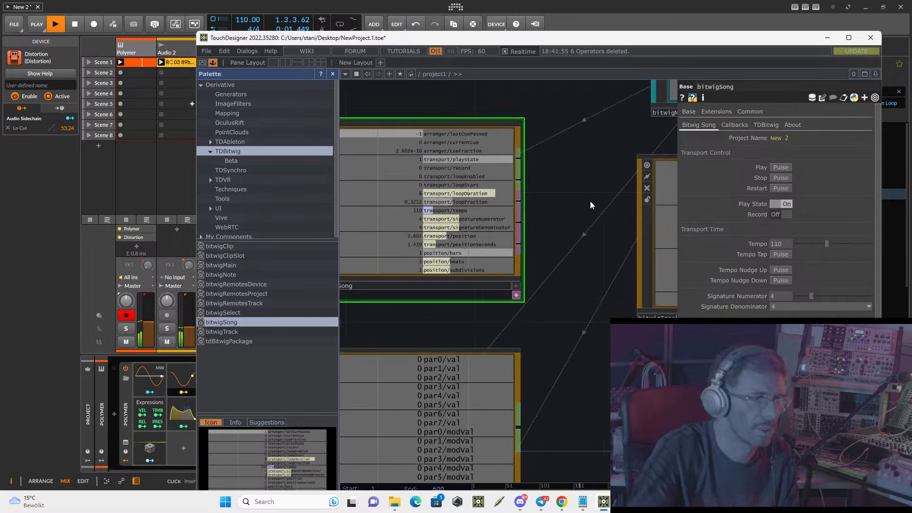
- Through bitwigTrack, turn Active off for the Polymer track, go to the next track and turn Active off for Audio 2
scroll(587, 201, down, 5)
drag(558, 304, 399, 213)
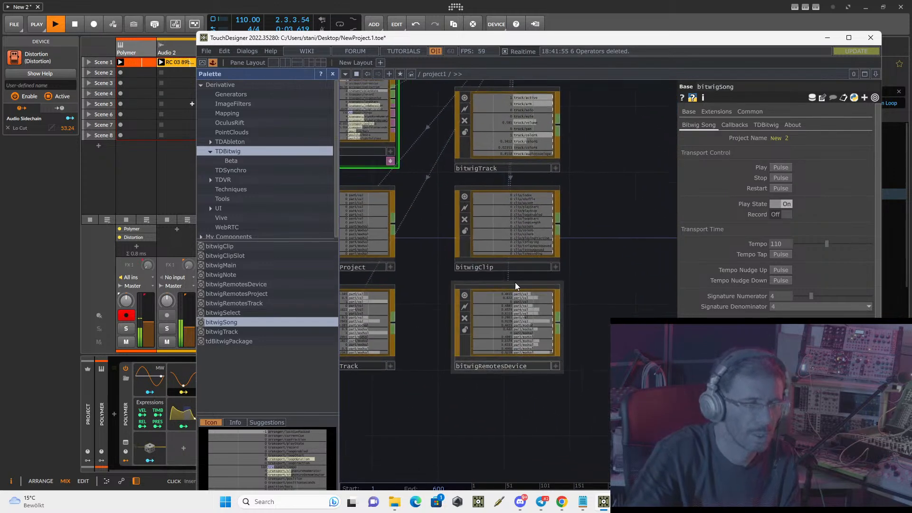
click(517, 143)
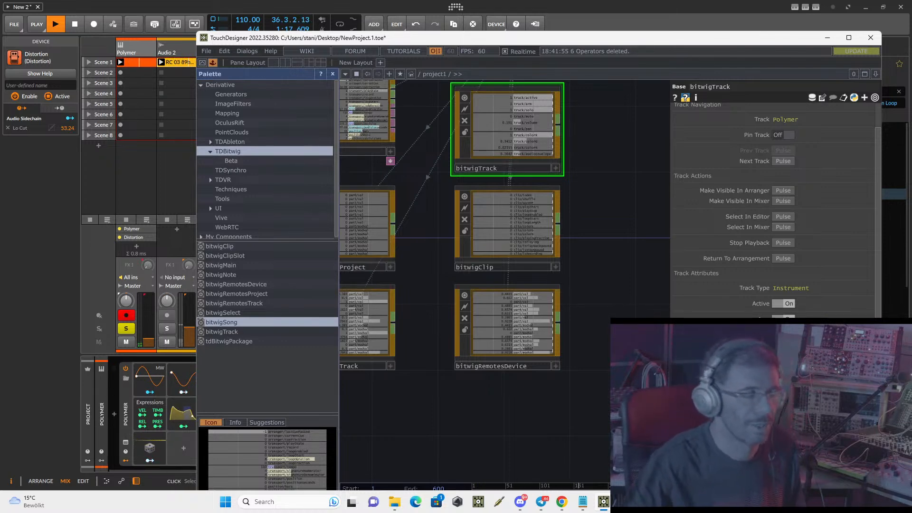
click(784, 303)
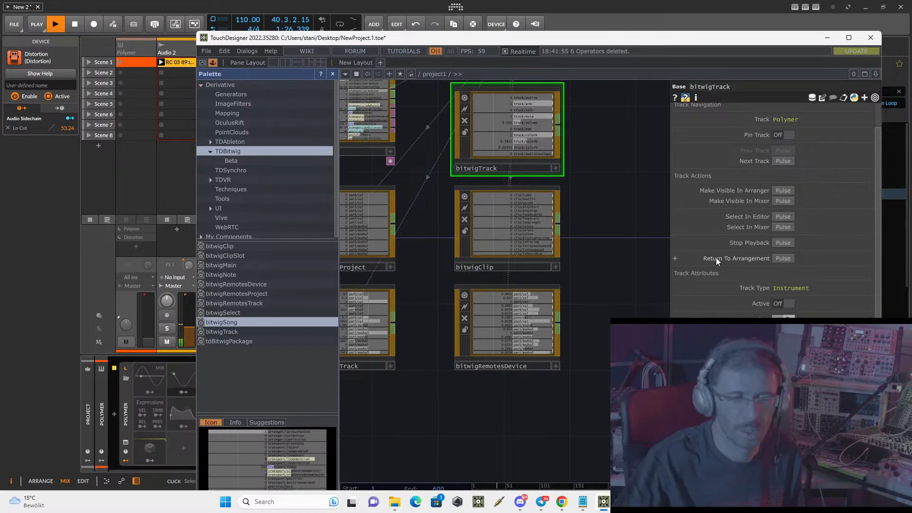
click(787, 162)
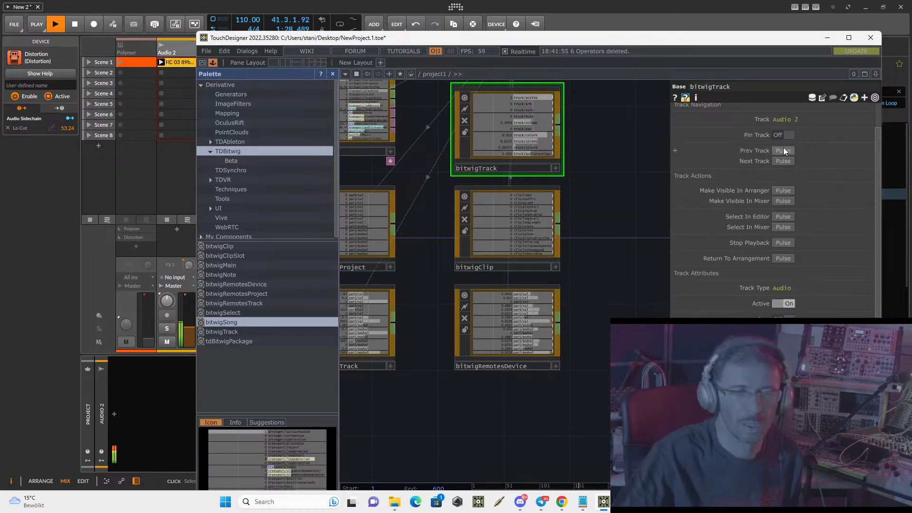
click(779, 305)
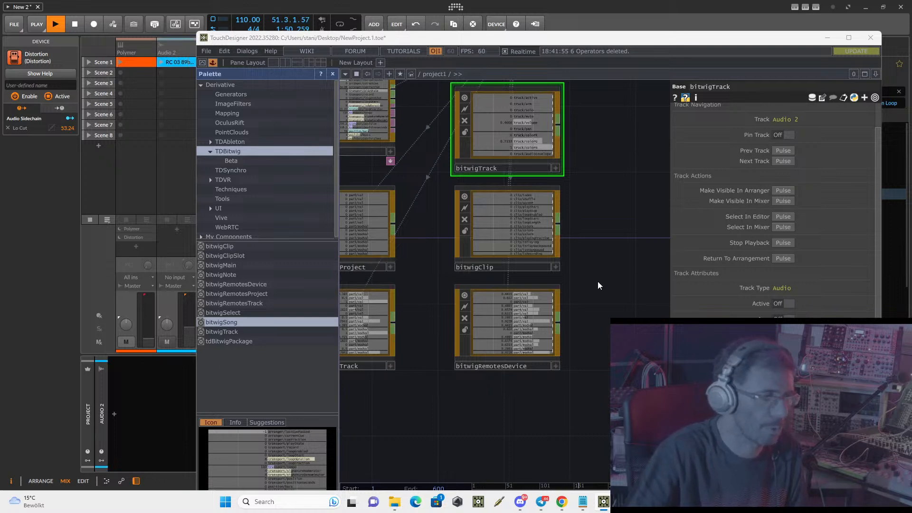
- Add a bitwigNote component from the TDBitwig palette and place it above bitwigSong
click(597, 172)
drag(597, 168, 603, 215)
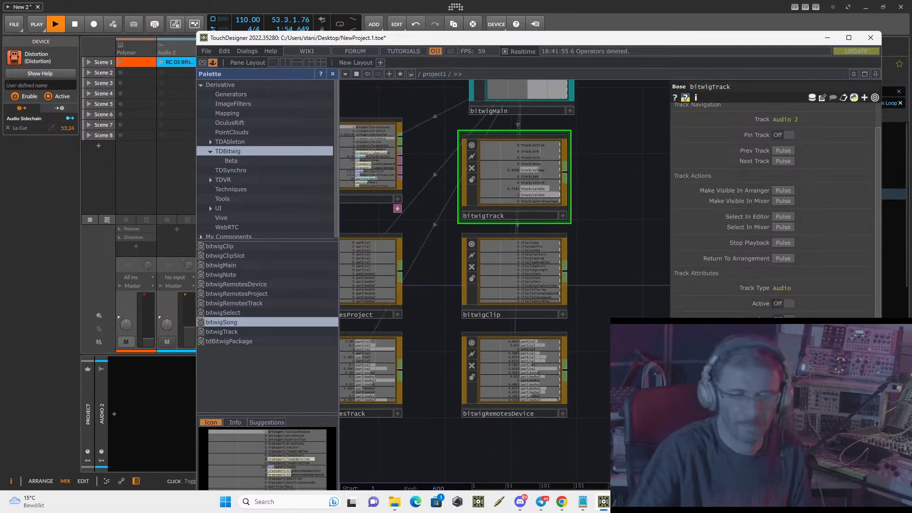
drag(633, 276, 624, 233)
scroll(566, 312, down, 4)
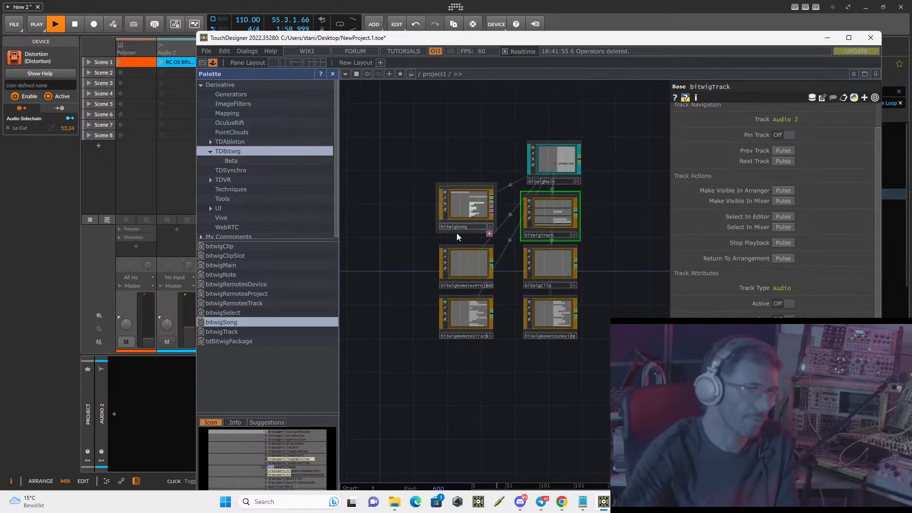
scroll(424, 195, up, 4)
scroll(424, 195, up, 2)
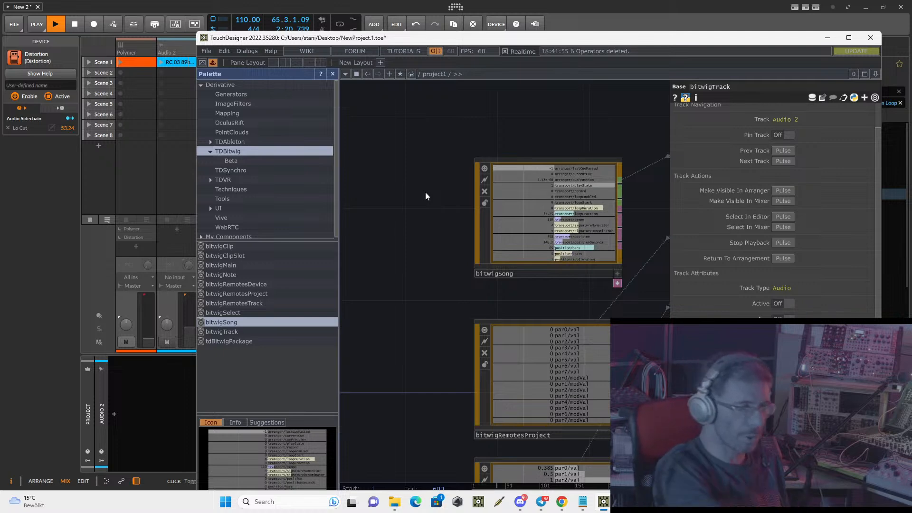
click(229, 278)
drag(228, 278, 382, 164)
drag(404, 249, 426, 338)
drag(456, 232, 546, 183)
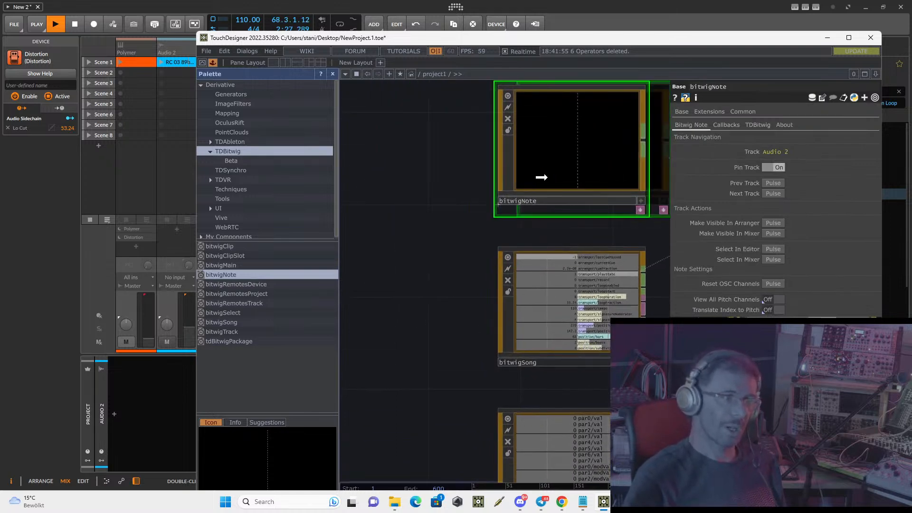
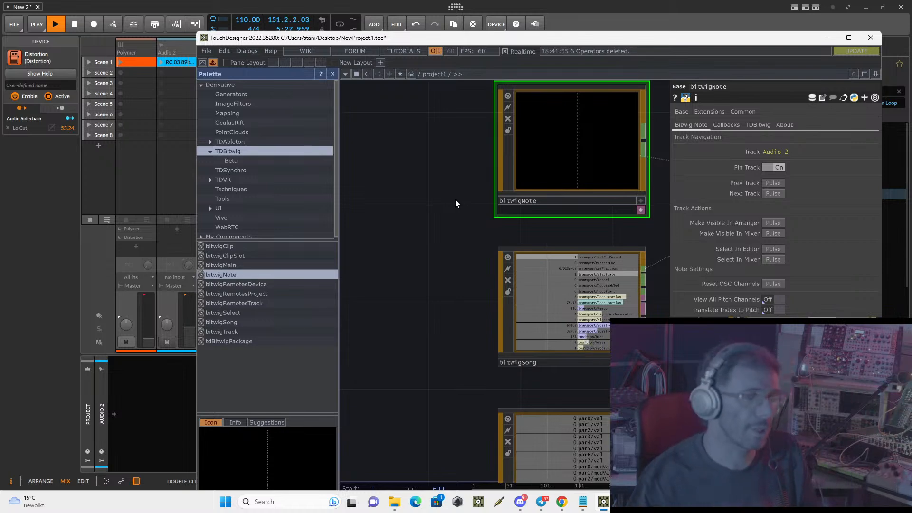
- Switch to Bitwig Studio and reactivate the Polymer track
drag(465, 250, 368, 181)
scroll(367, 181, down, 3)
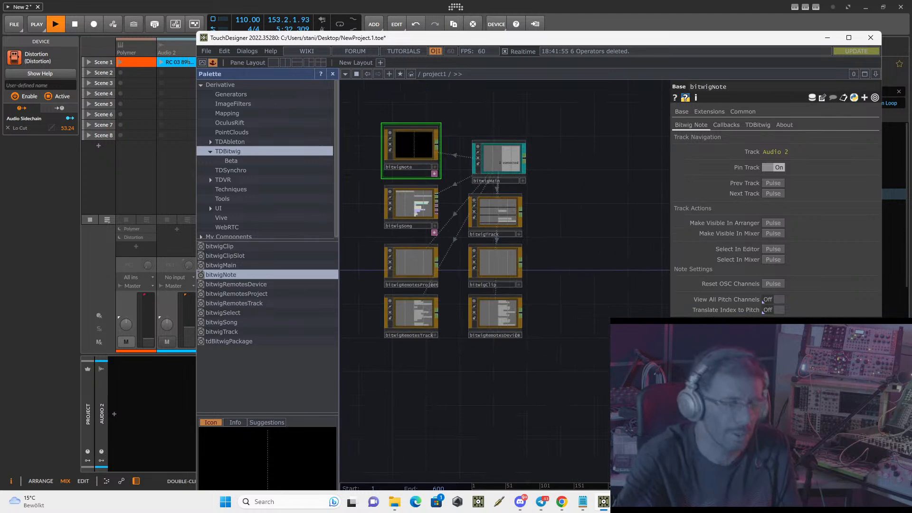
key(alt+Tab)
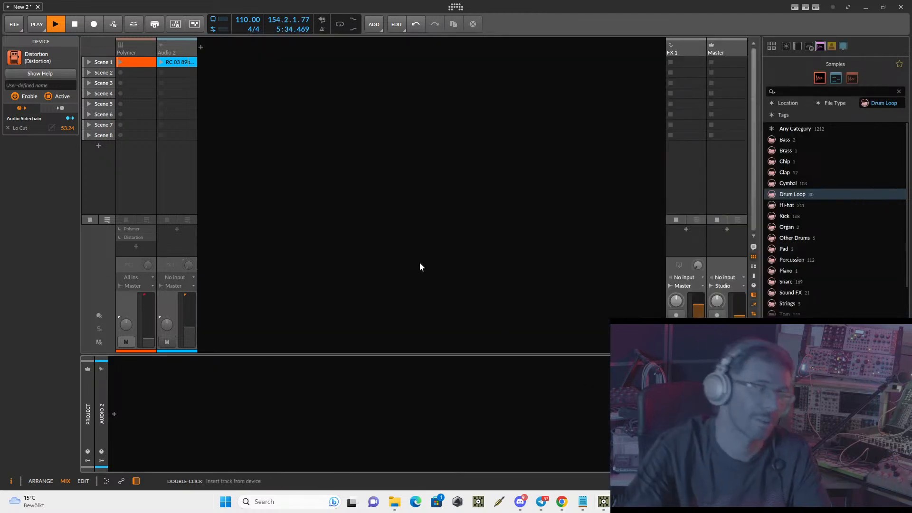
click(127, 44)
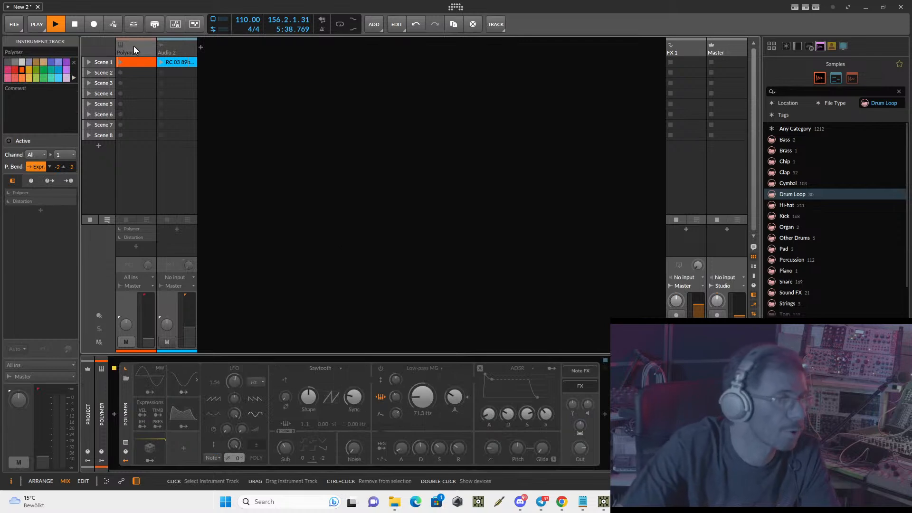
right_click(134, 47)
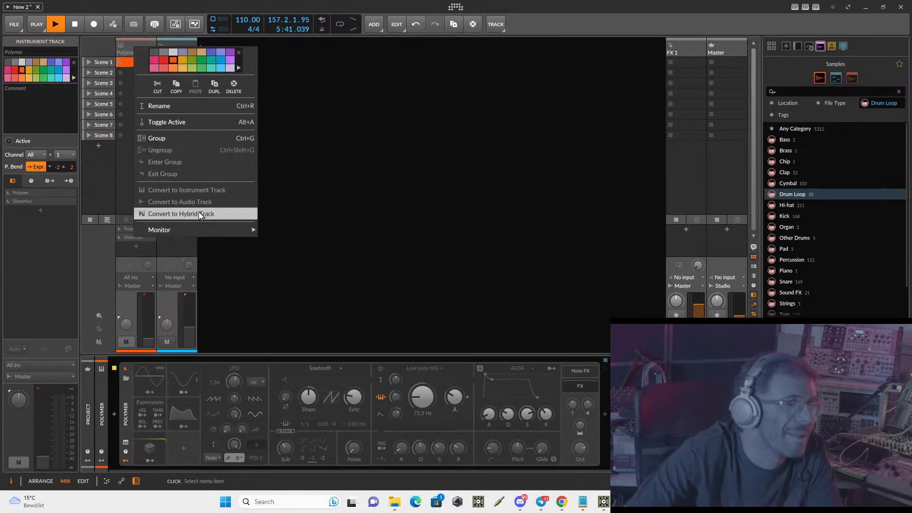
click(181, 123)
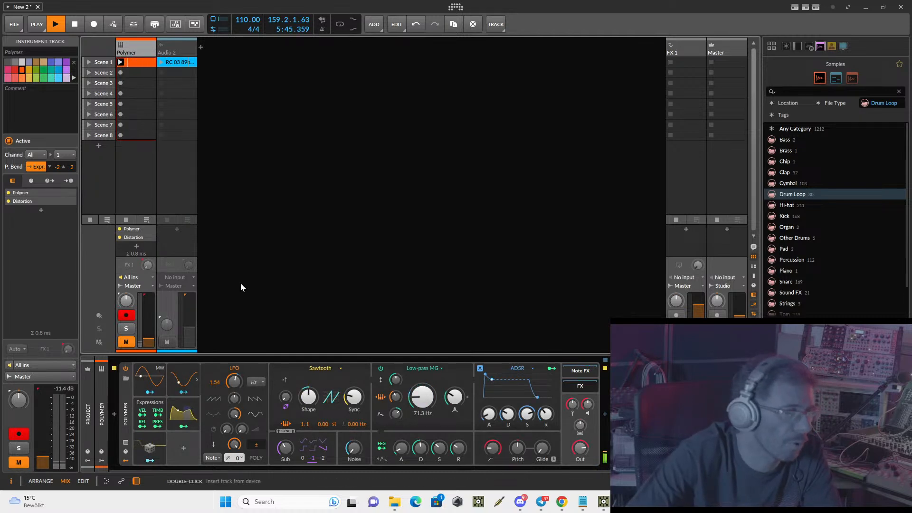
- Reveal the modulator slots of the Polymer track and the project, plus the Polymer device's remote controls
click(101, 451)
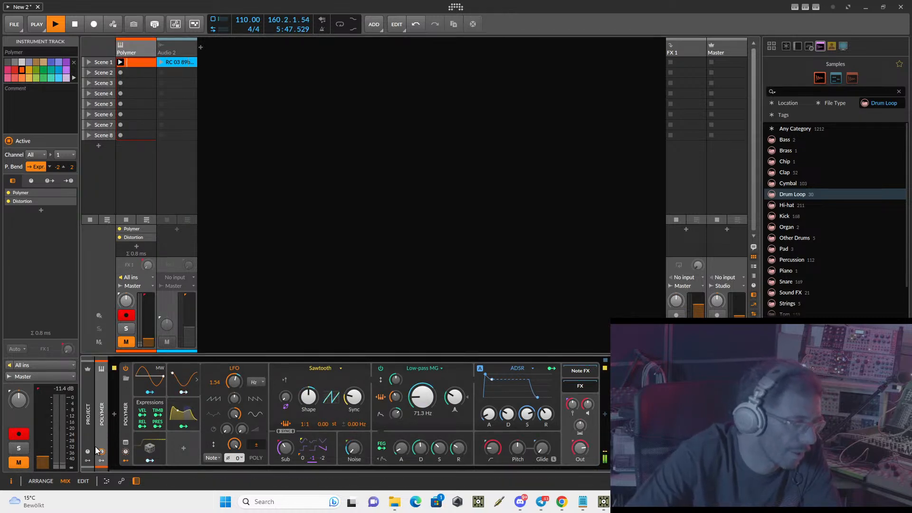
click(101, 452)
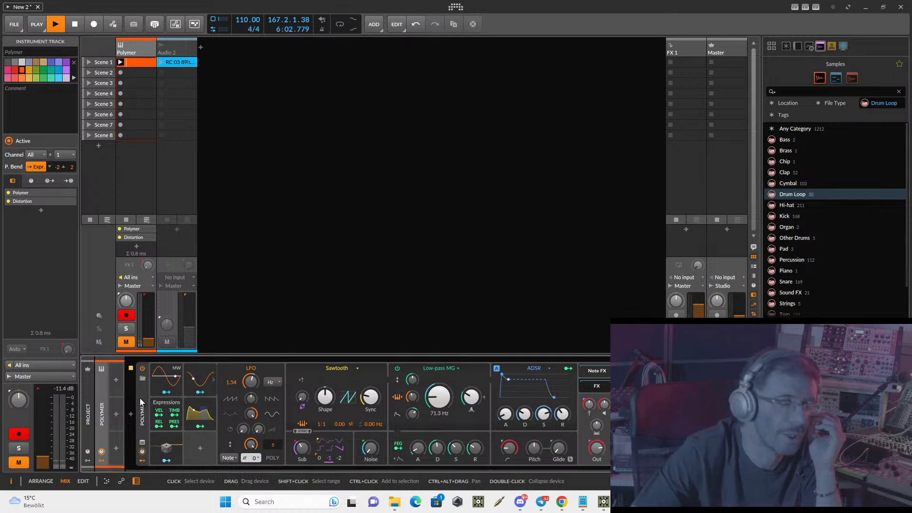
click(143, 459)
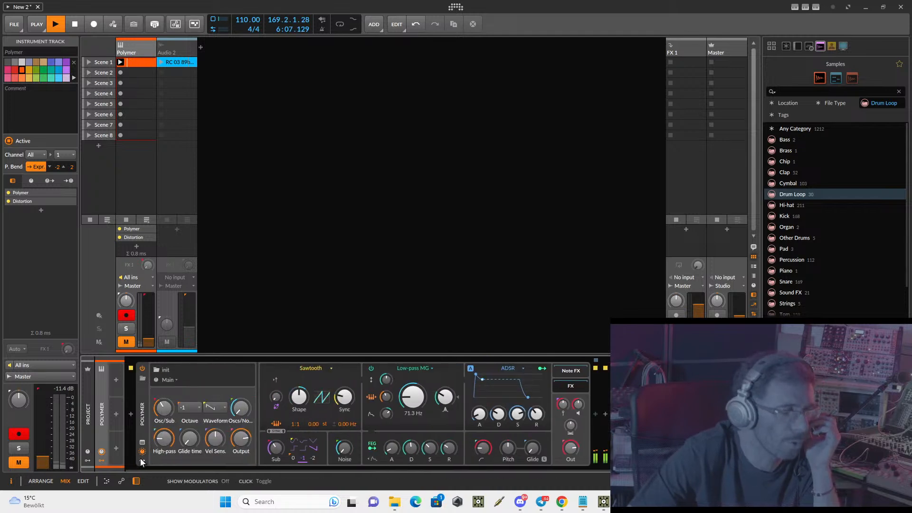
click(142, 452)
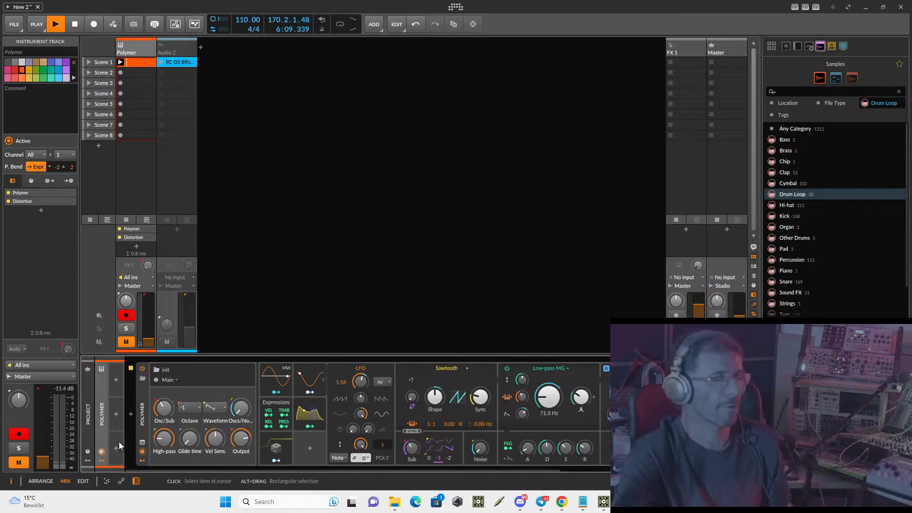
click(88, 423)
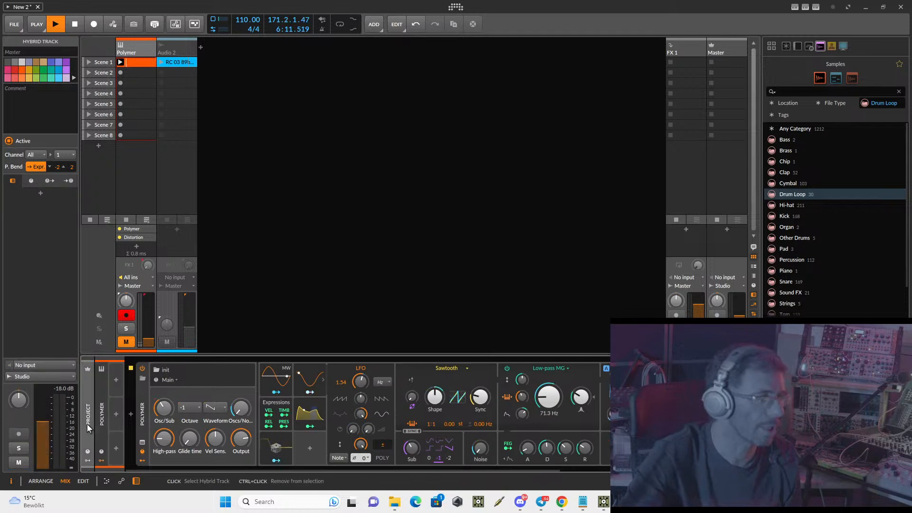
click(88, 462)
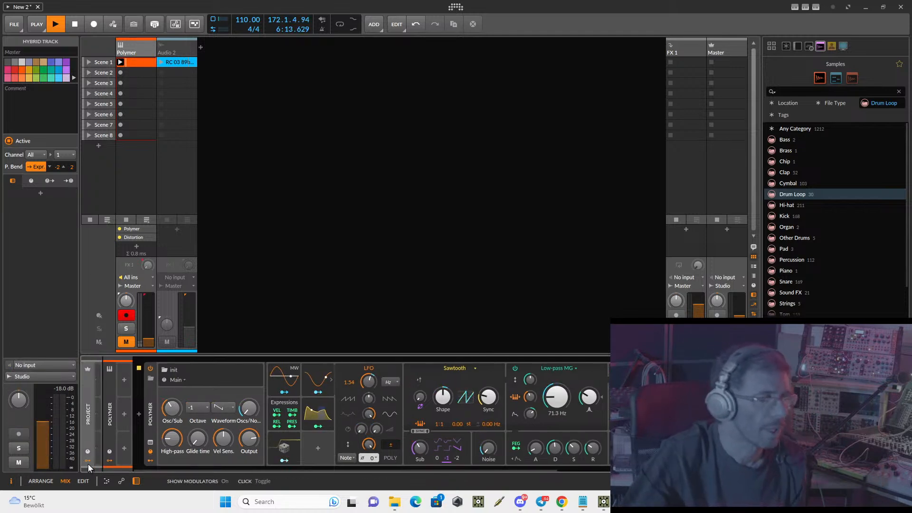
- Reactivate the Audio 2 track and select it
right_click(171, 47)
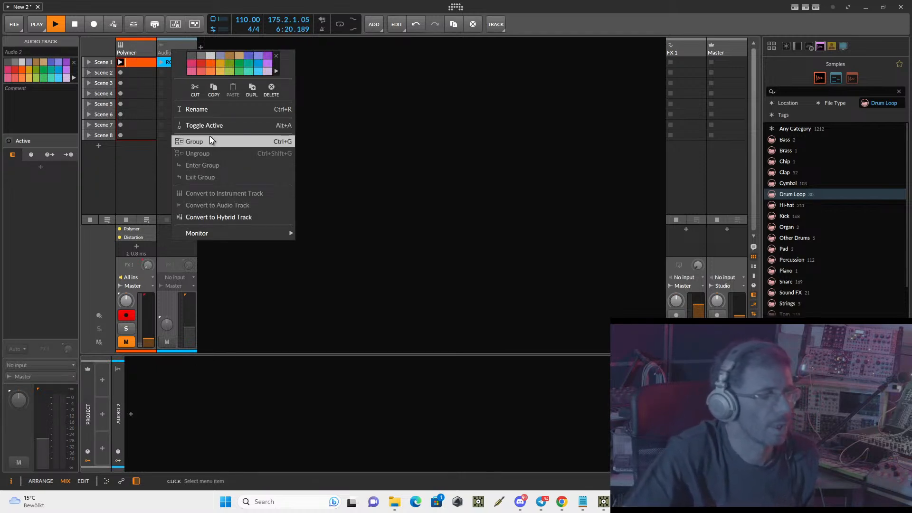
click(224, 126)
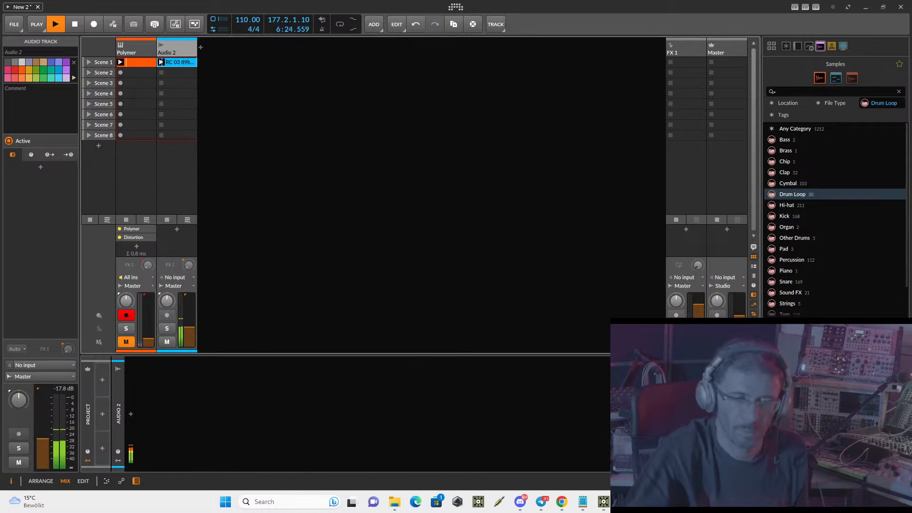
drag(737, 317, 737, 333)
double_click(177, 46)
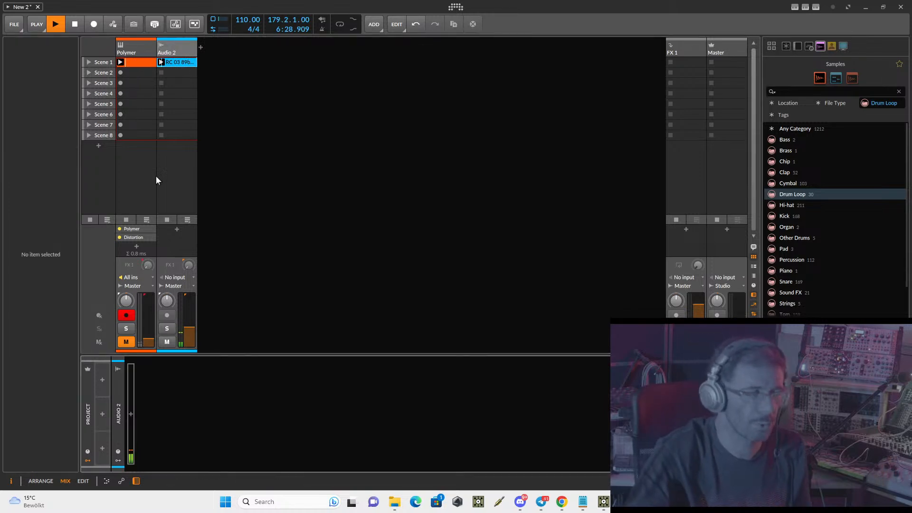
click(119, 419)
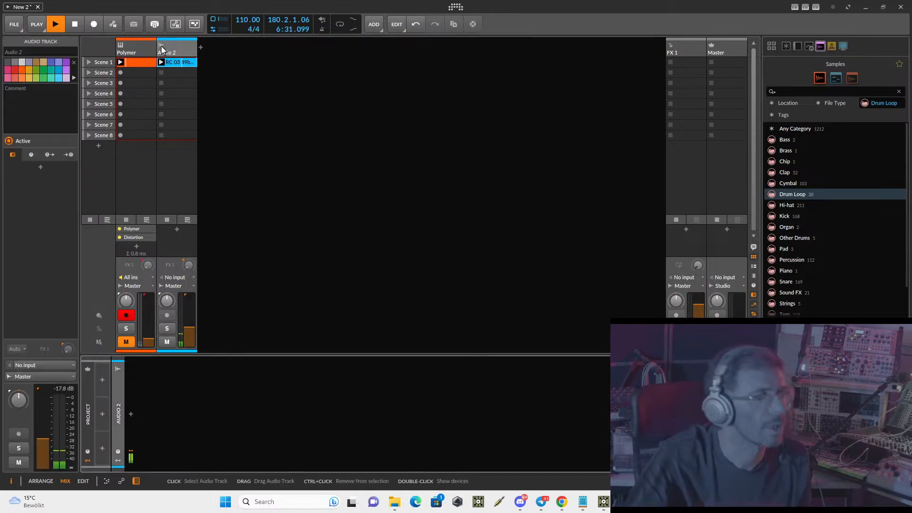
- Move the Audio Sidechain modulator from the Polymer track's Distortion device to the project's modulator slots
click(133, 48)
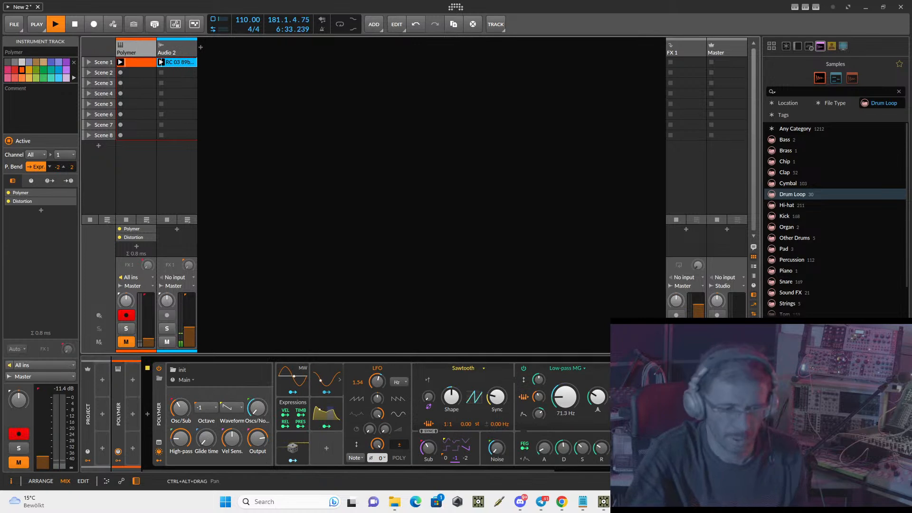
click(573, 469)
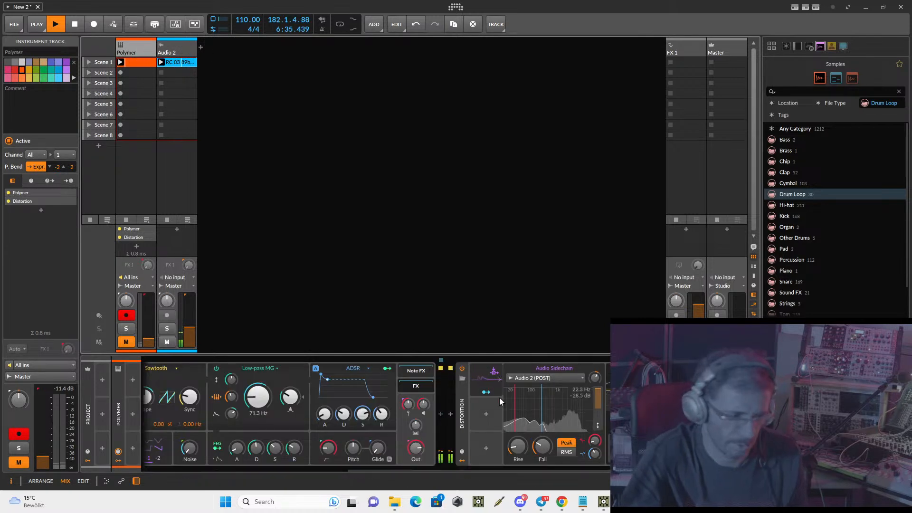
click(483, 381)
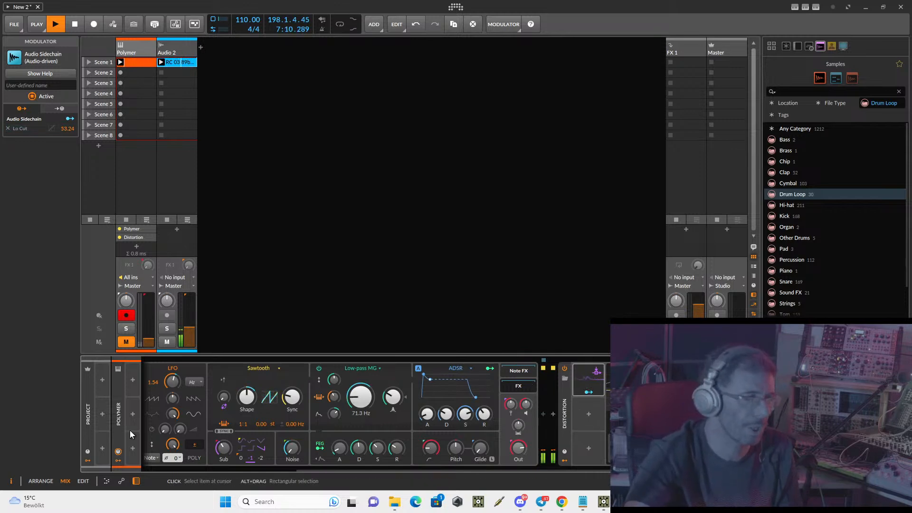
right_click(588, 387)
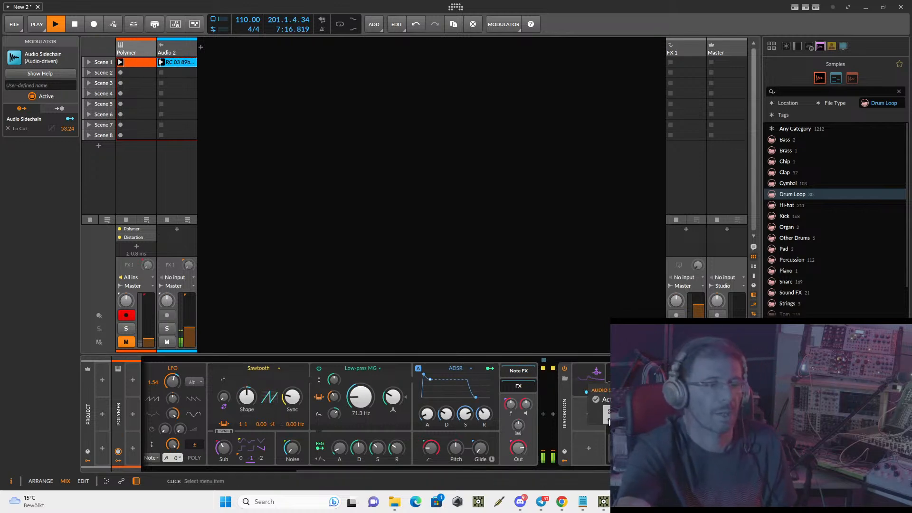
click(609, 421)
right_click(101, 392)
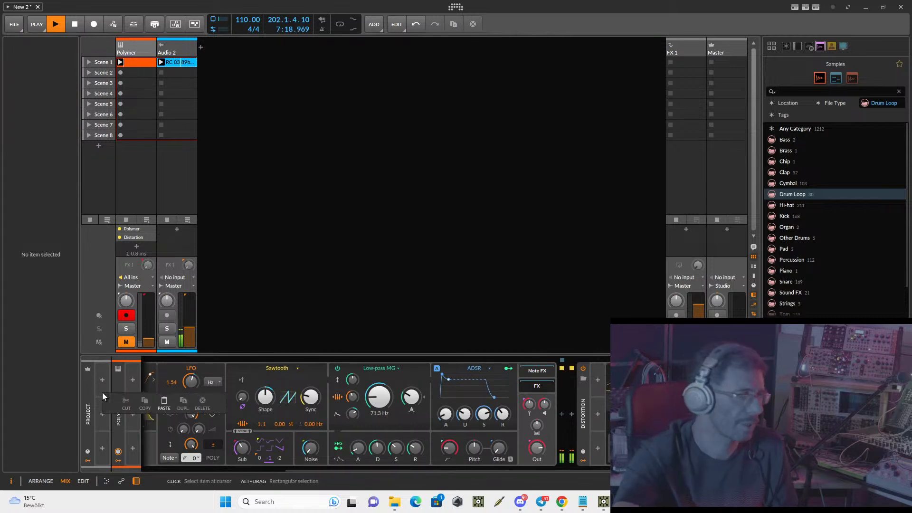
click(161, 407)
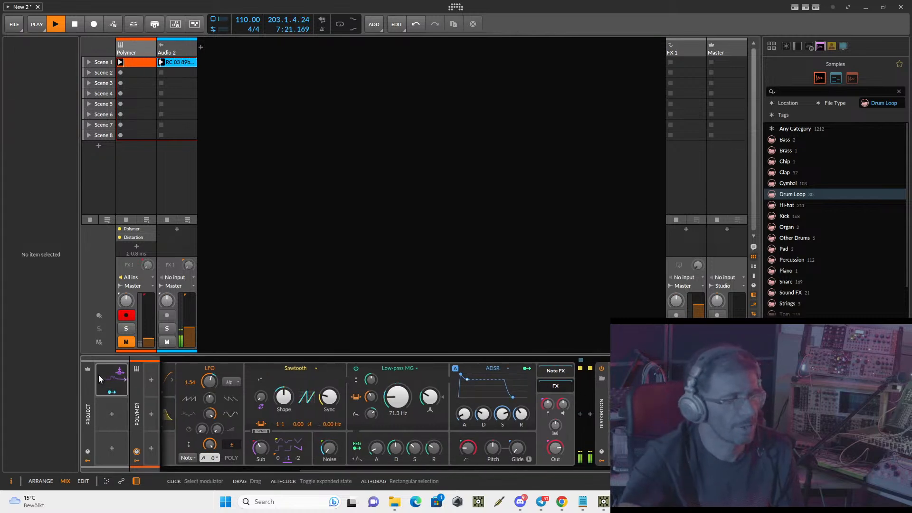
- Show the project's remote controls and create a first remote controls page
click(167, 51)
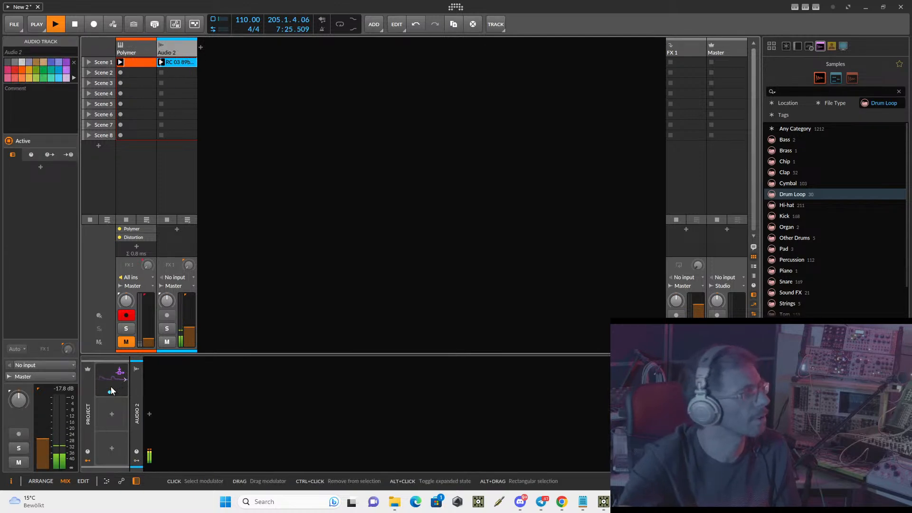
click(132, 49)
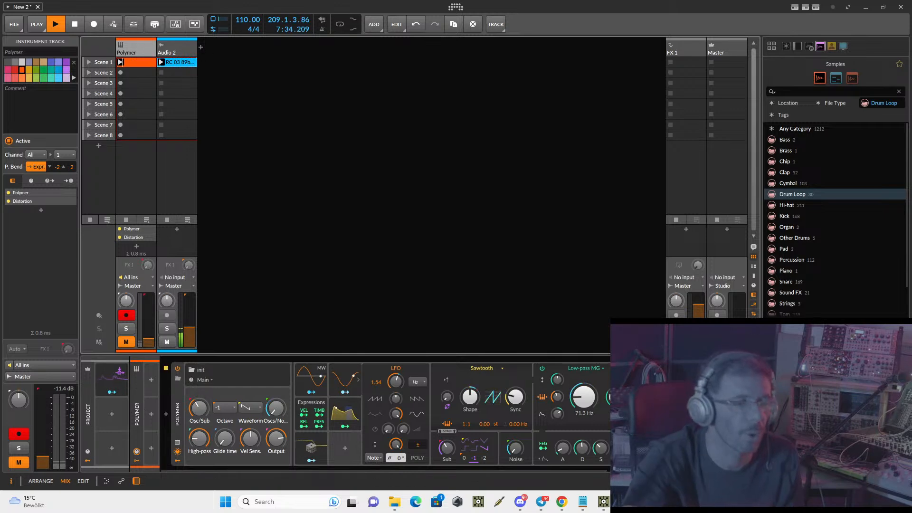
click(87, 454)
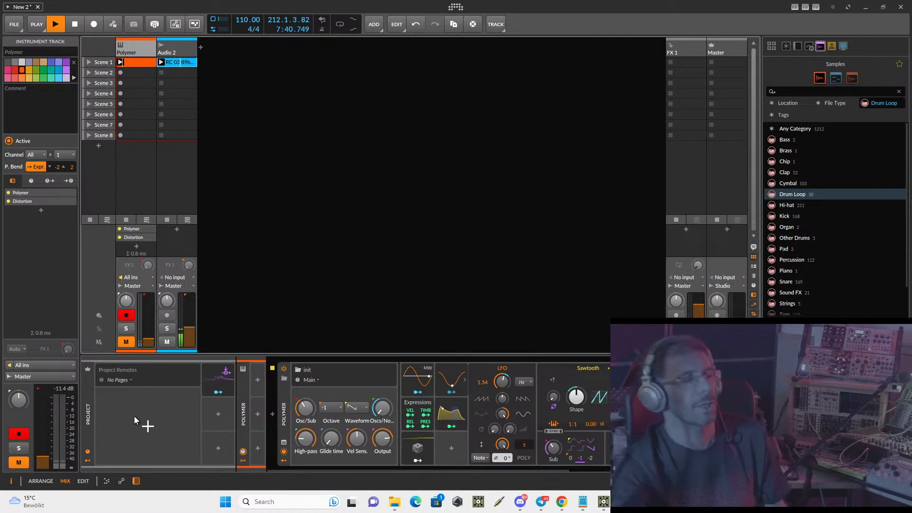
click(148, 427)
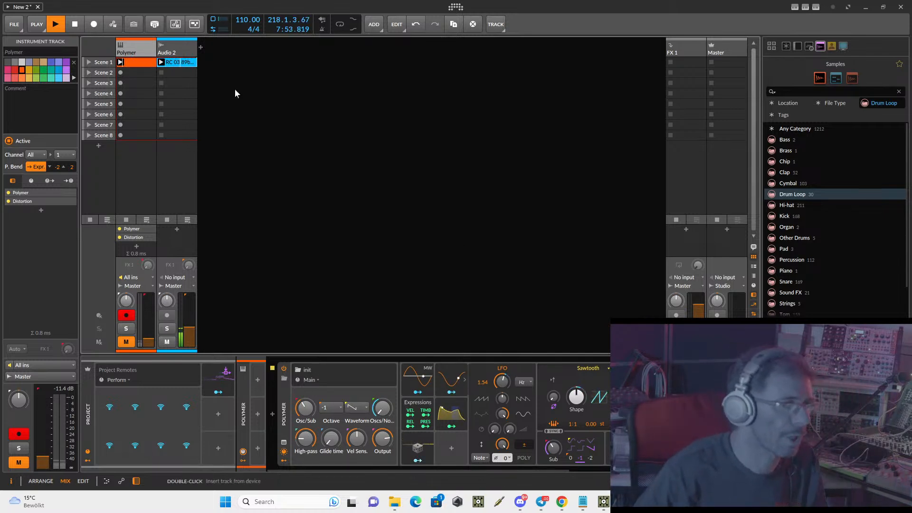
- Insert a Filter device on the Audio 2 track
click(182, 53)
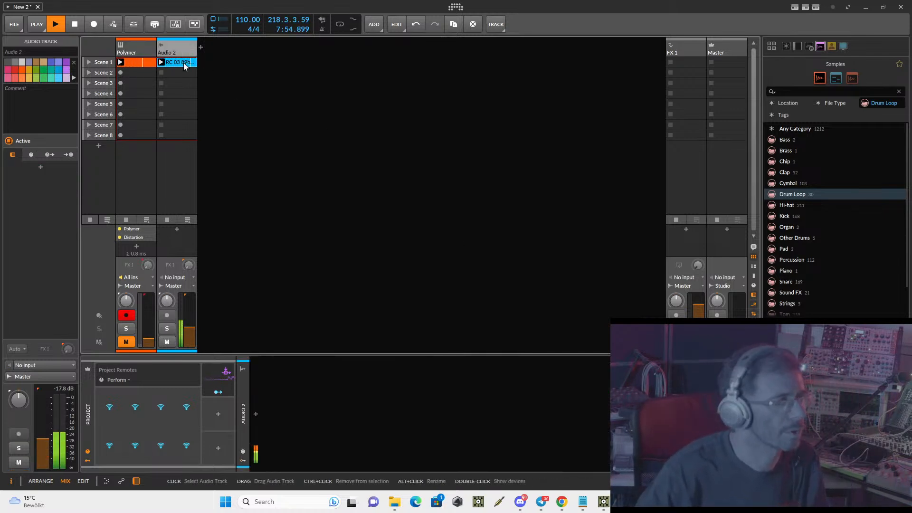
click(256, 414)
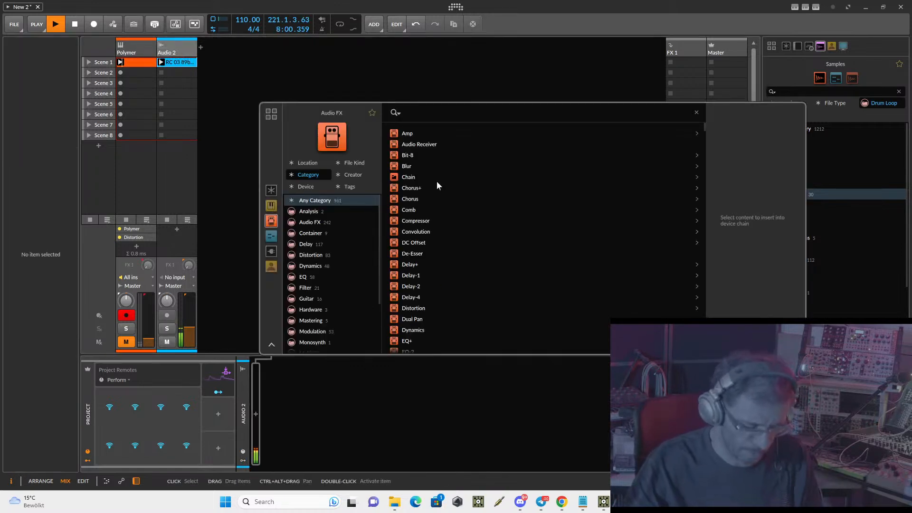
text(fi)
click(423, 135)
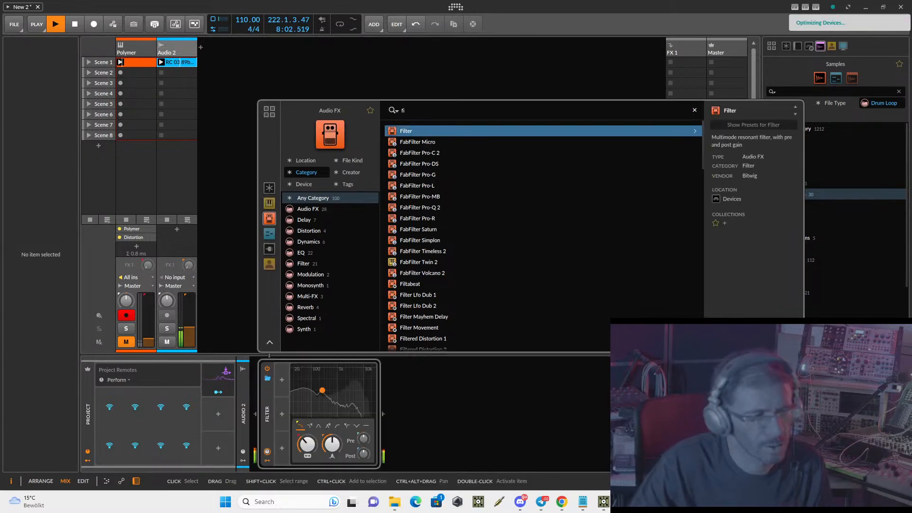
key(Return)
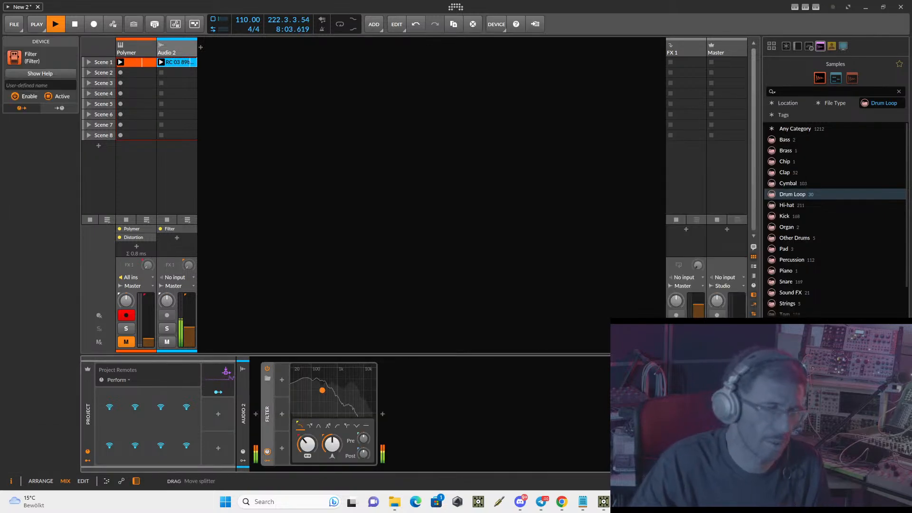
- Insert a Delay-1 device after the Filter on the Audio 2 track
click(383, 414)
text(d)
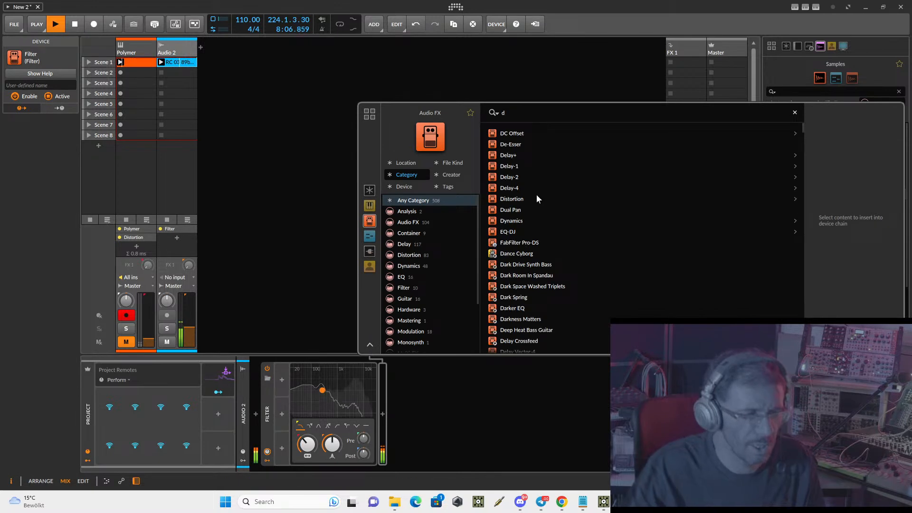
click(511, 166)
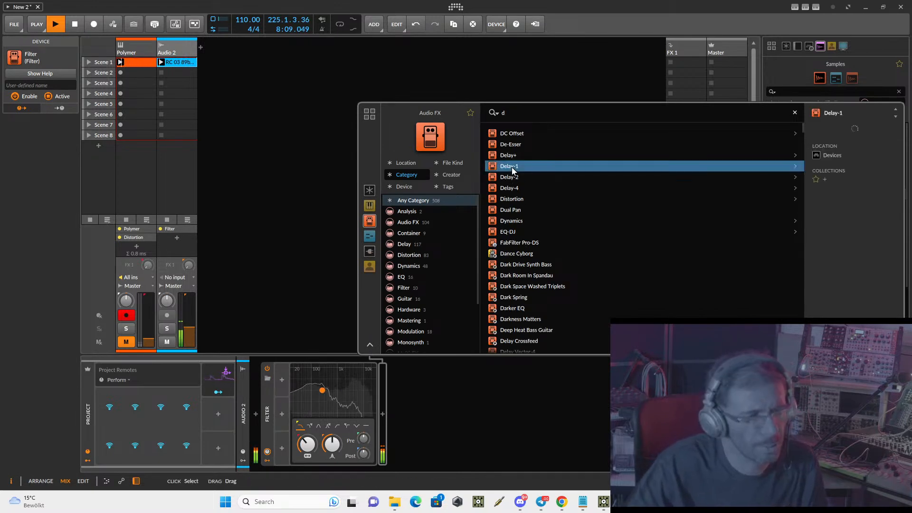
double_click(511, 164)
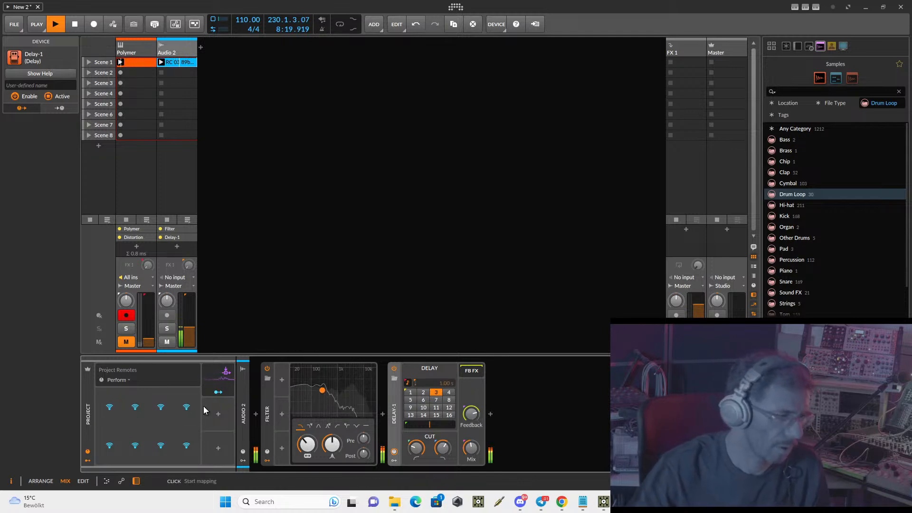
- Reveal the modulator slots of Delay-1, adjust its feedback and set its mix to 0%
click(394, 460)
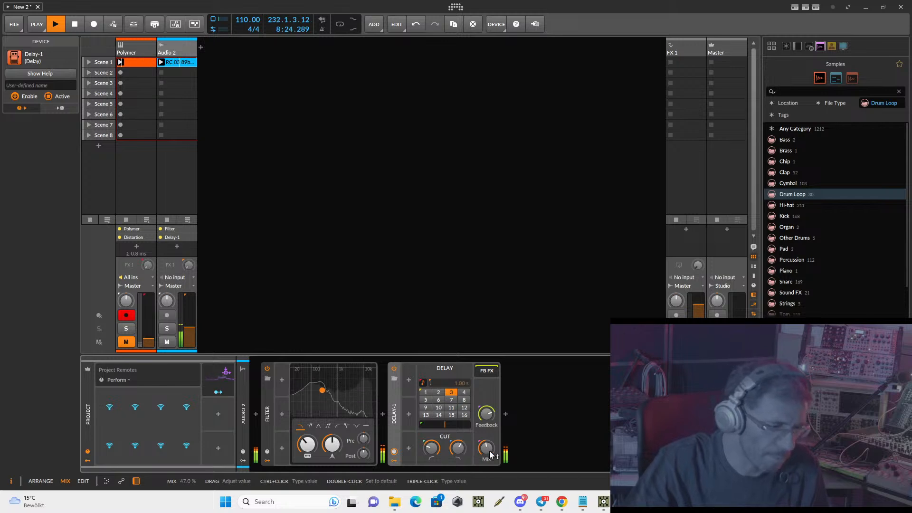
drag(491, 455, 490, 409)
drag(487, 448, 487, 452)
mouse_move(486, 414)
mouse_down()
mouse_move(486, 461)
mouse_move(486, 400)
mouse_up()
drag(486, 448, 487, 421)
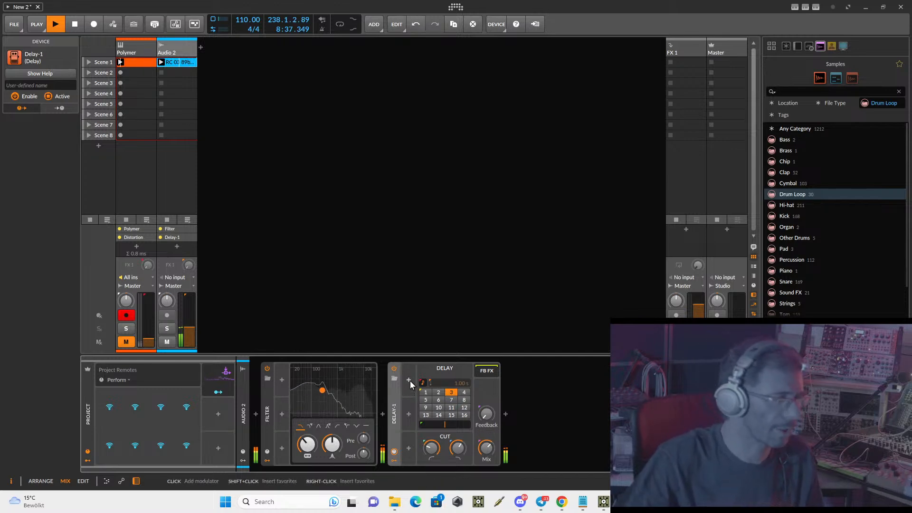
- Add a Button modulator from the Interface category to the first modulator slot of Delay-1
click(409, 381)
click(441, 249)
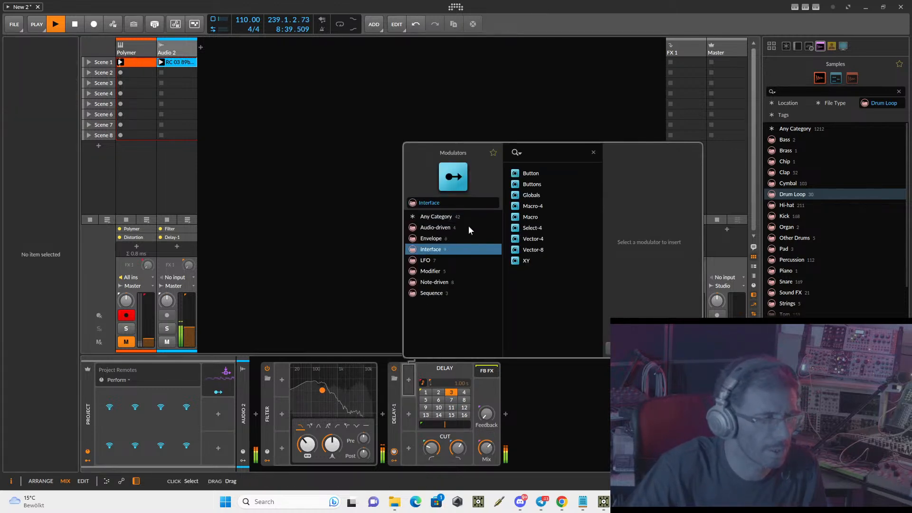
click(531, 173)
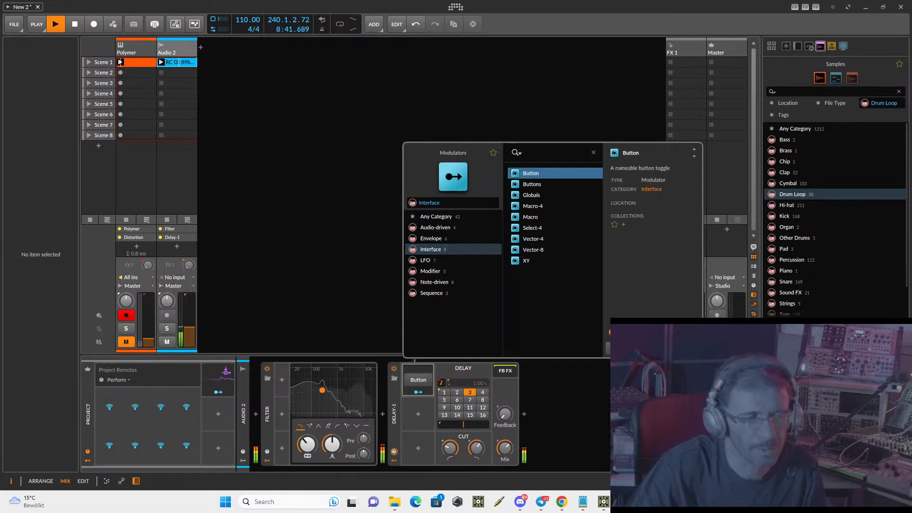
key(Return)
- Map the Button modulator to the Delay-1 mix with a modulation amount of 1.000
click(418, 391)
drag(505, 448, 504, 429)
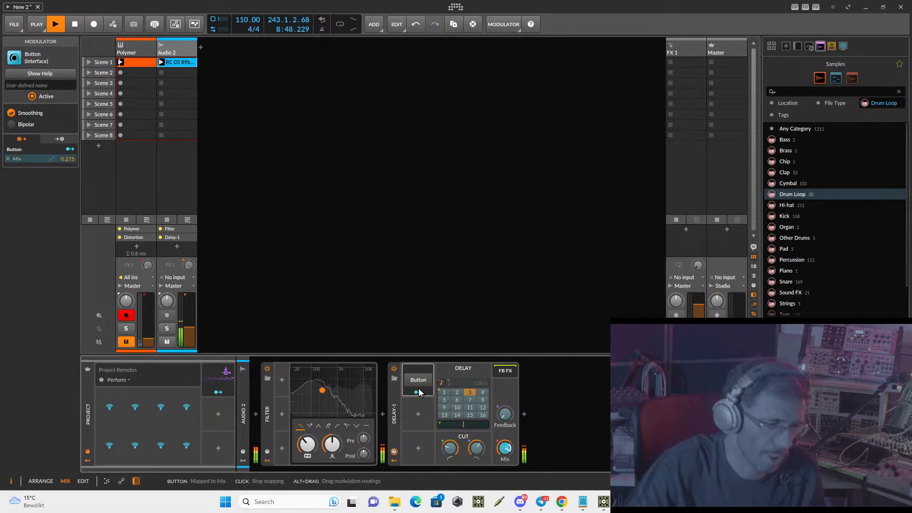
click(419, 392)
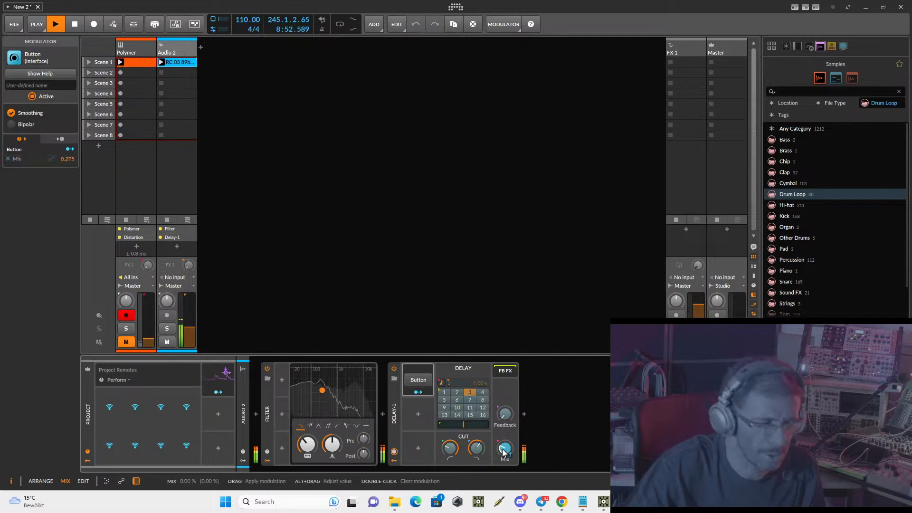
drag(504, 451, 505, 451)
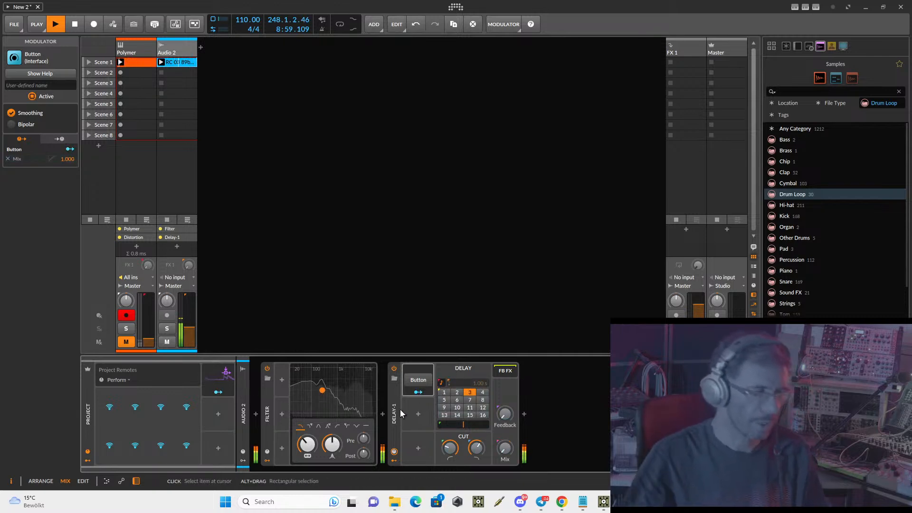
- Map the Filter's frequency, the Filter's post gain and the Delay-1 Button to the first three project remotes
click(104, 414)
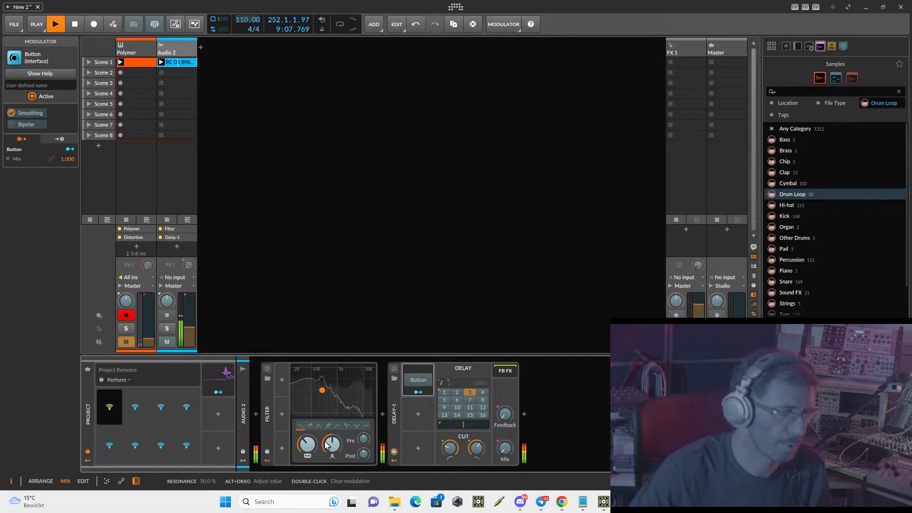
click(307, 444)
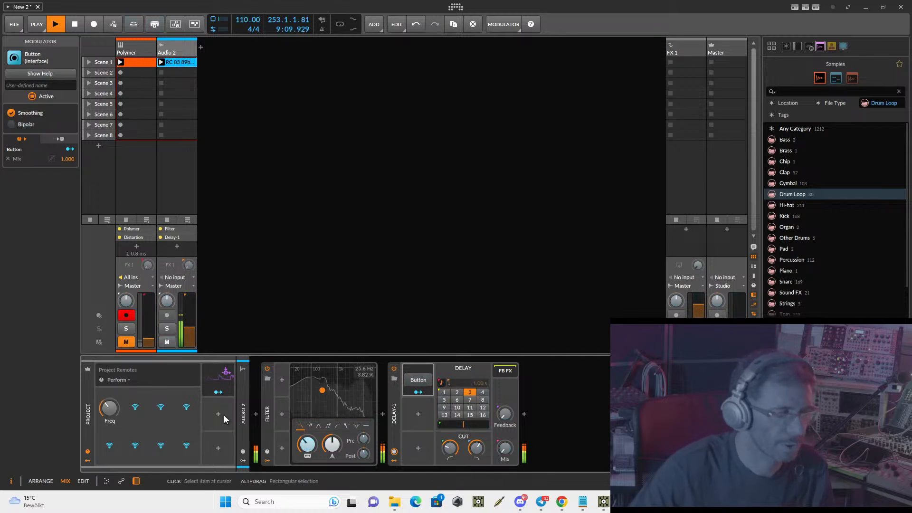
click(139, 418)
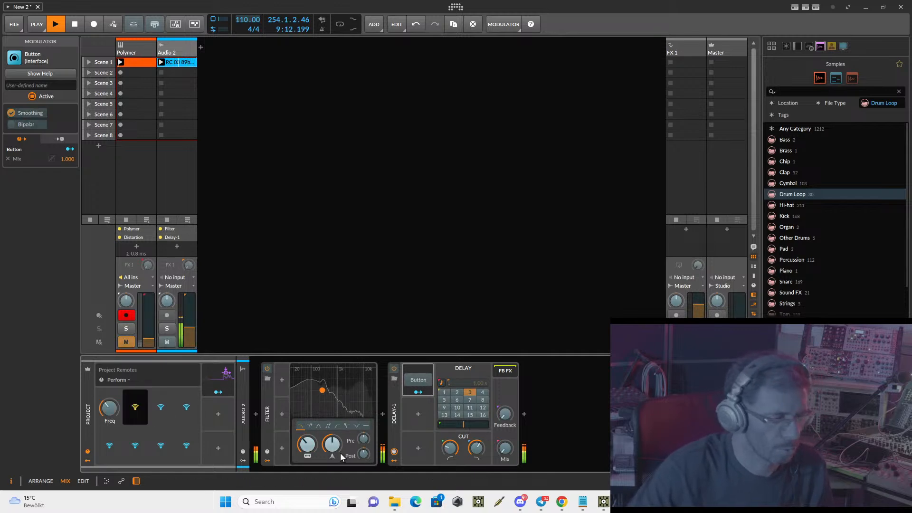
click(363, 456)
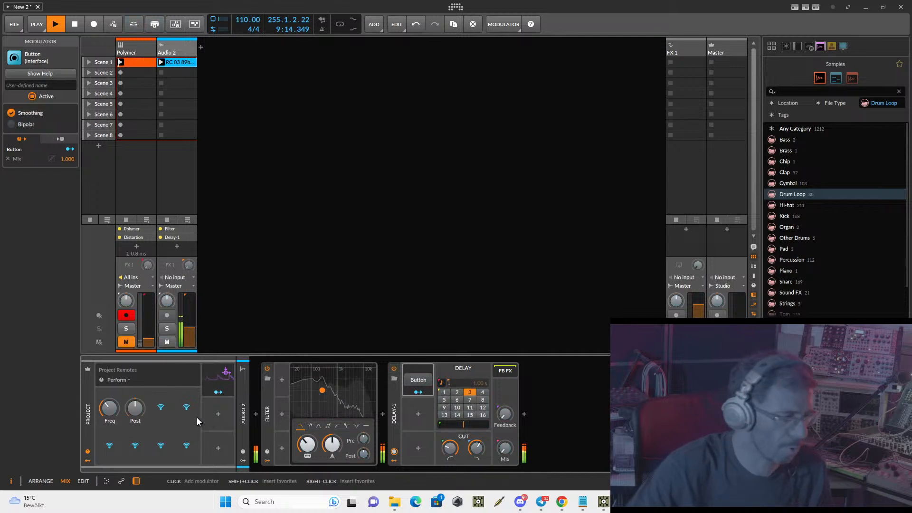
click(159, 409)
click(417, 383)
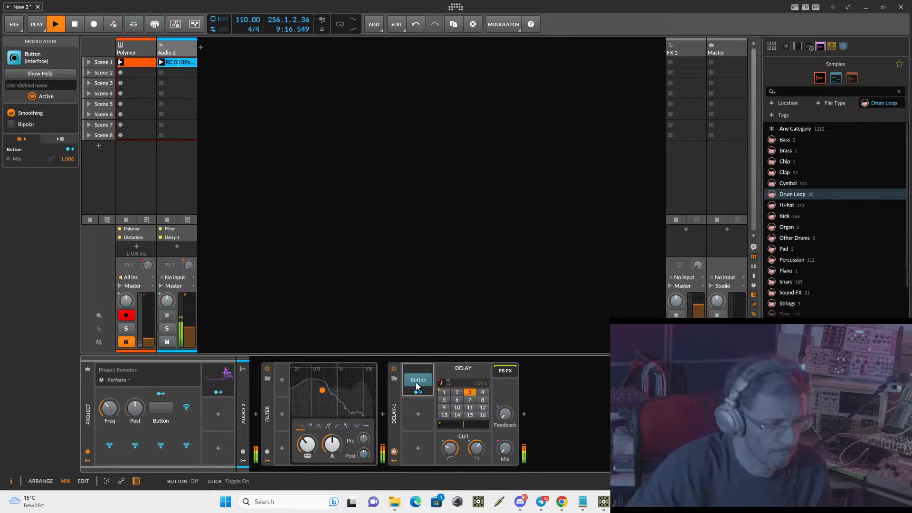
- Rename the Button project remote to "Enable Delay"
double_click(161, 421)
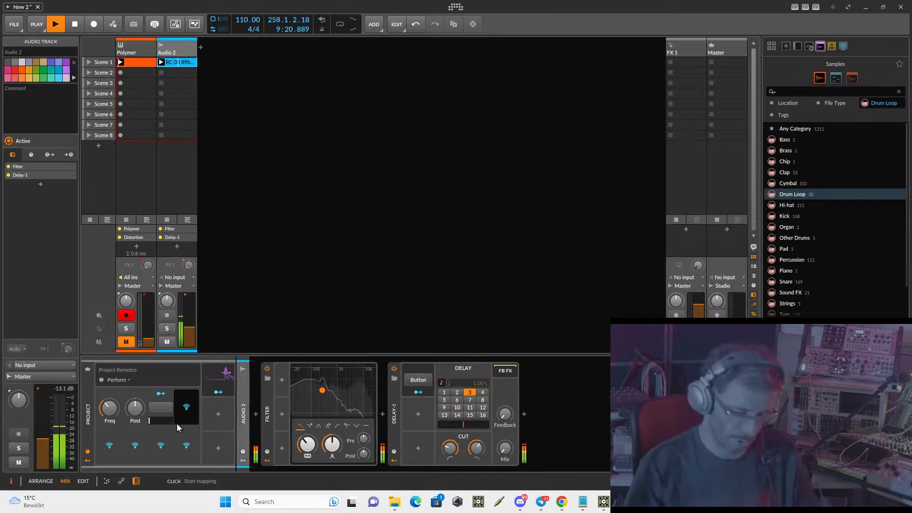
text(En)
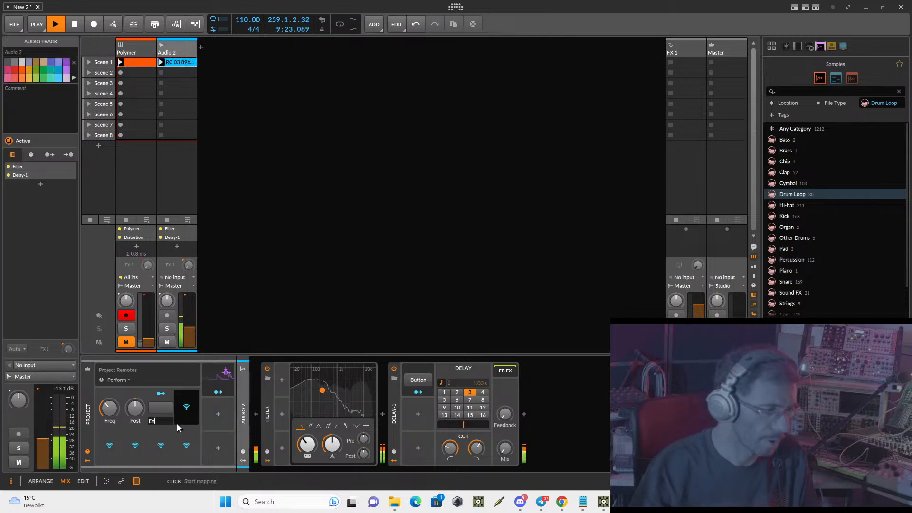
text(abl)
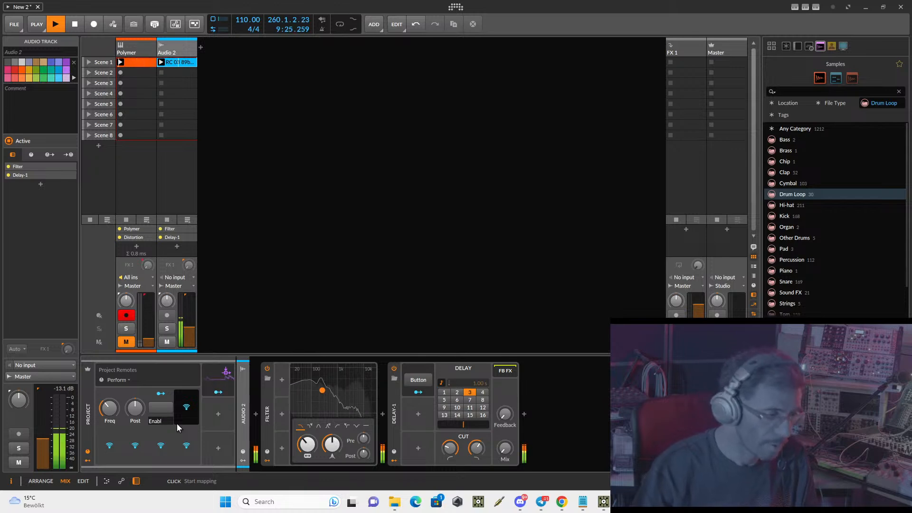
text(e Dae)
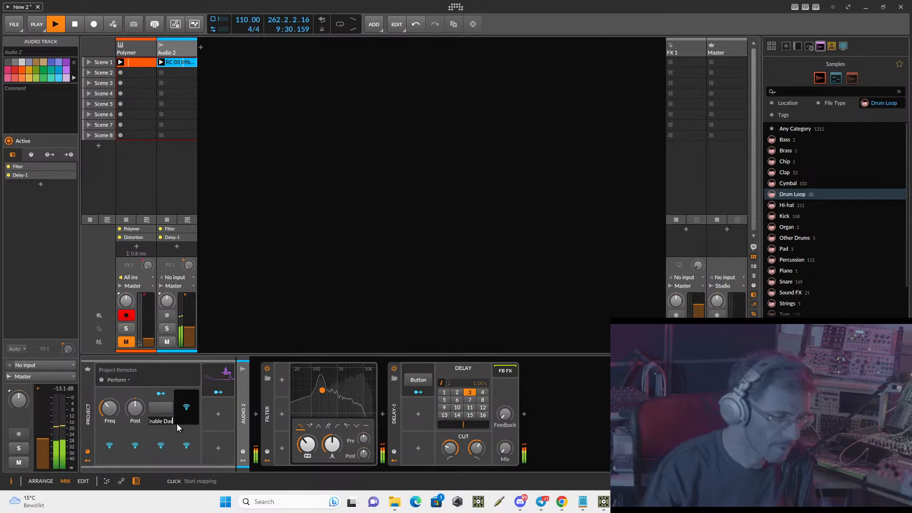
key(BackSpace)
text(e)
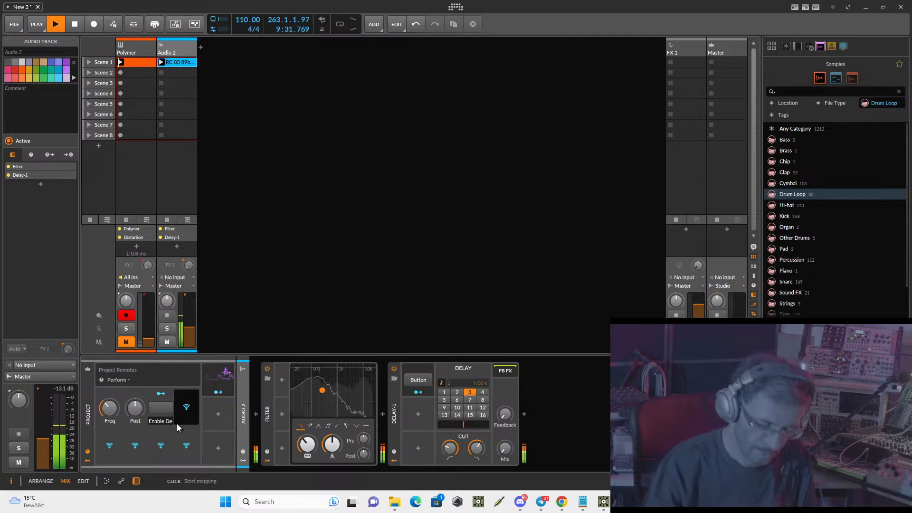
text(lay)
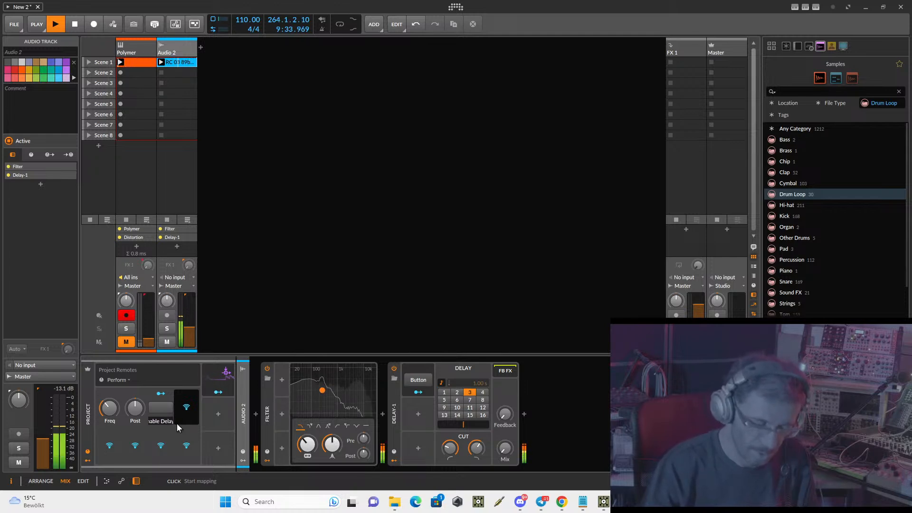
- Map Polymer's filter cutoff, its Osc/Sub mix and the Distortion's drive to the fourth, fifth and sixth project remotes
key(Return)
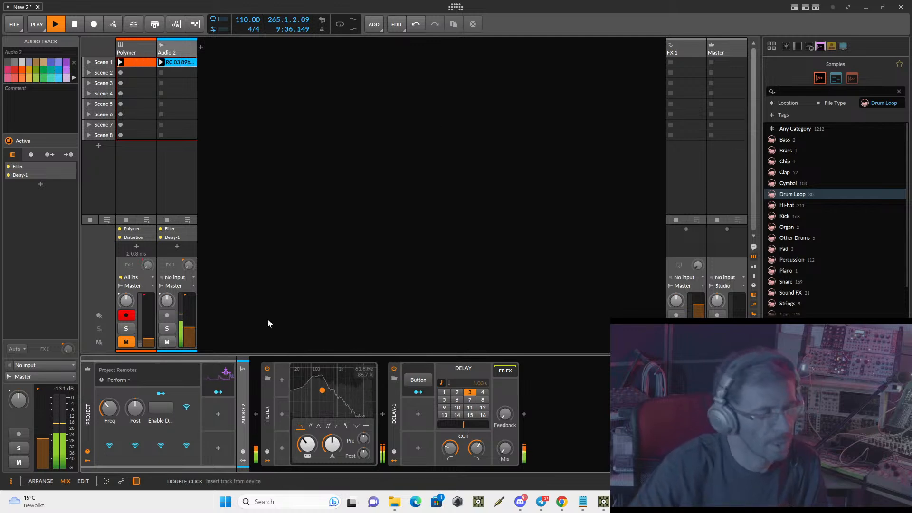
click(145, 46)
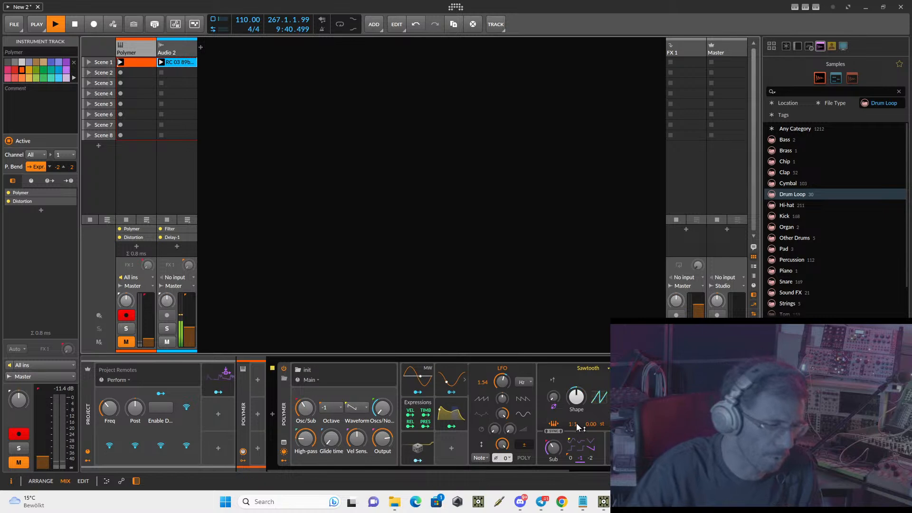
click(186, 408)
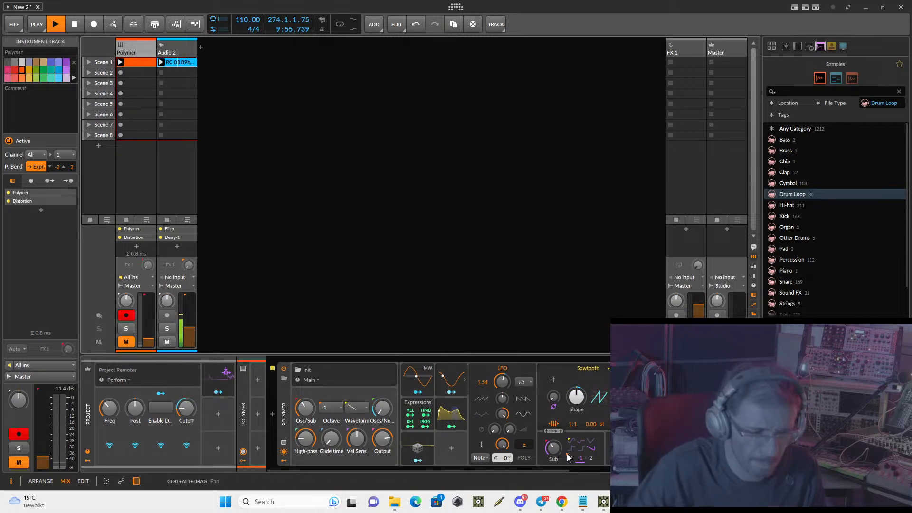
click(108, 445)
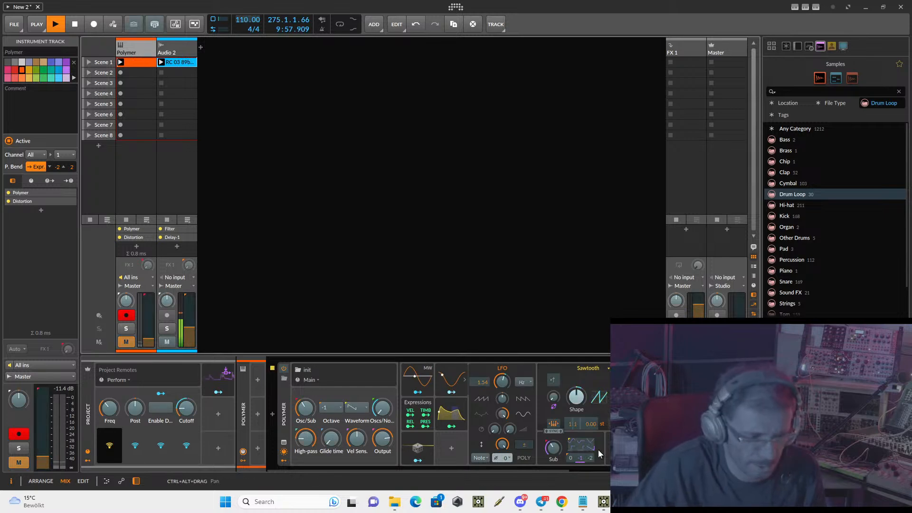
click(554, 453)
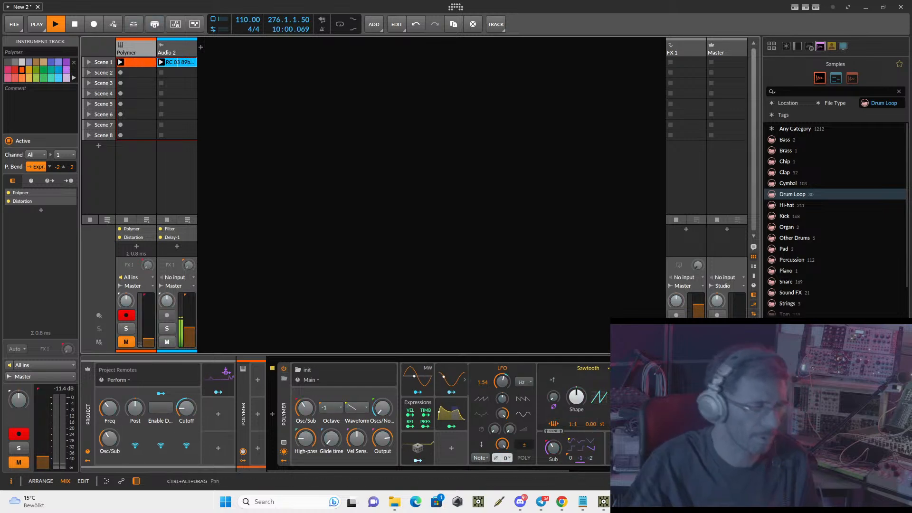
drag(548, 468, 738, 468)
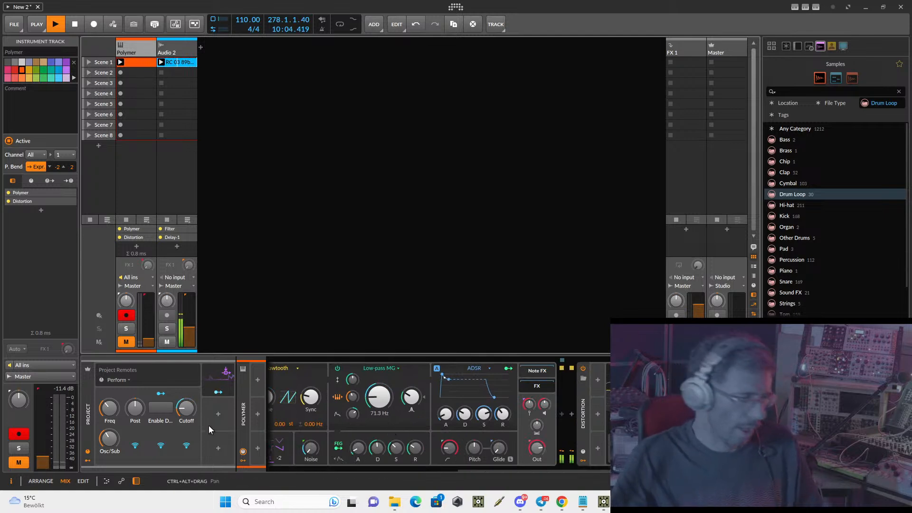
click(623, 427)
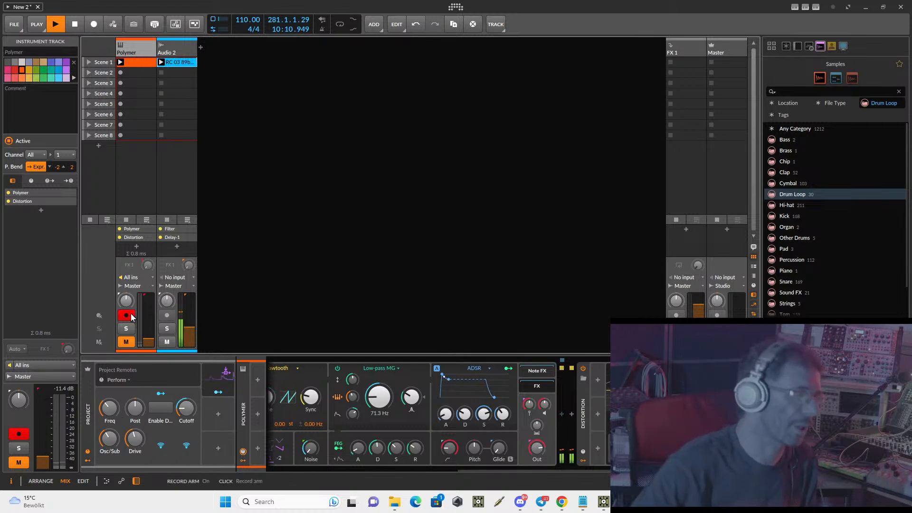
- Unmute the Polymer track and lower the Master volume slightly
click(126, 342)
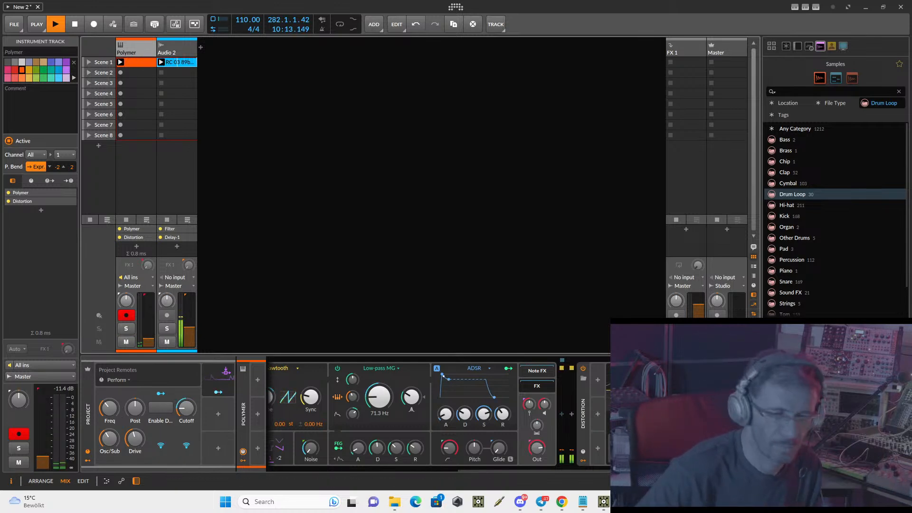
drag(737, 332, 737, 340)
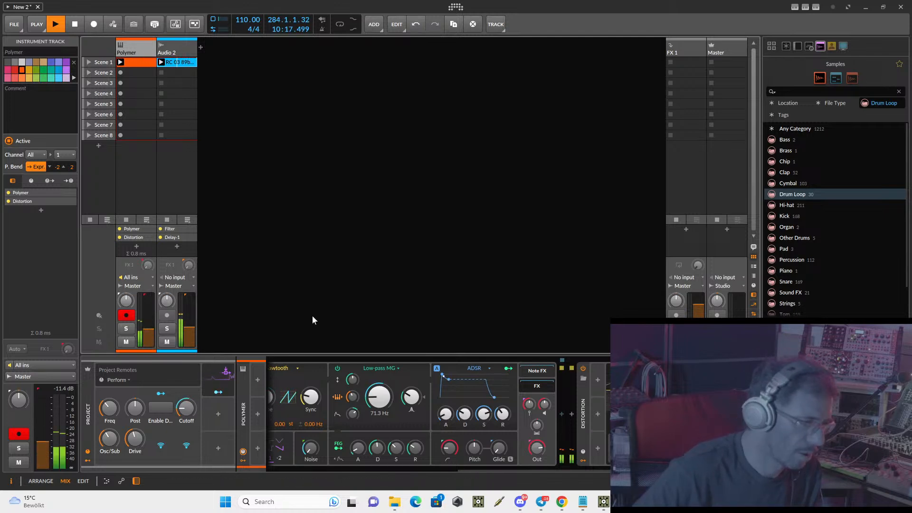
- Adjust the Osc/Sub, Cutoff, Post and Freq project remotes, switch Enable Delay on and off, and stop playback
drag(109, 439, 109, 412)
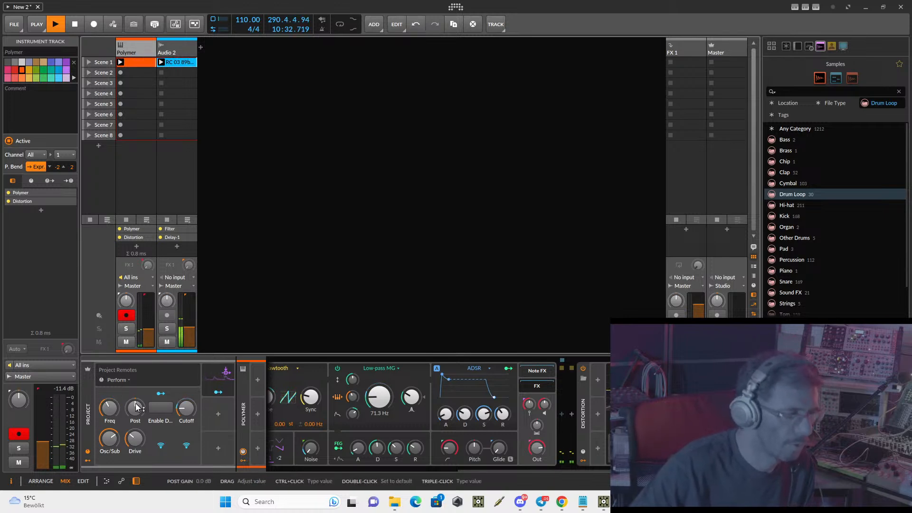
drag(186, 408, 186, 397)
click(166, 408)
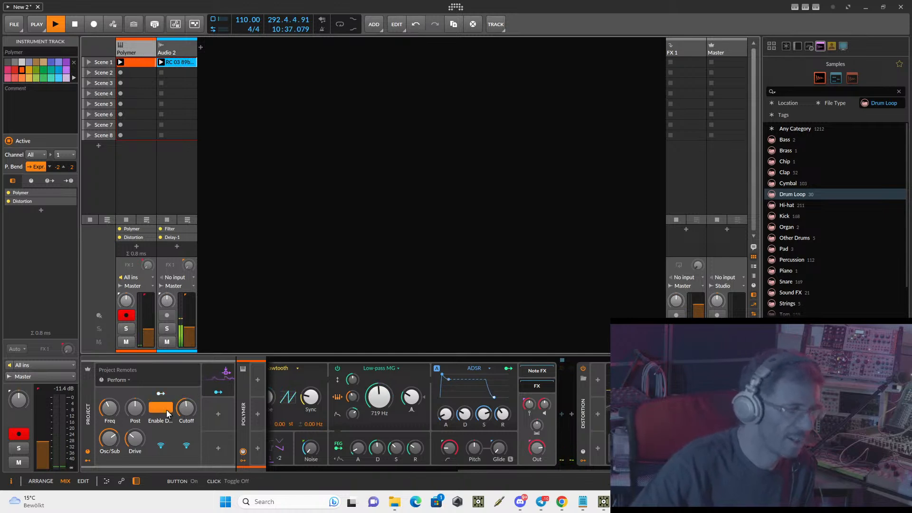
click(167, 412)
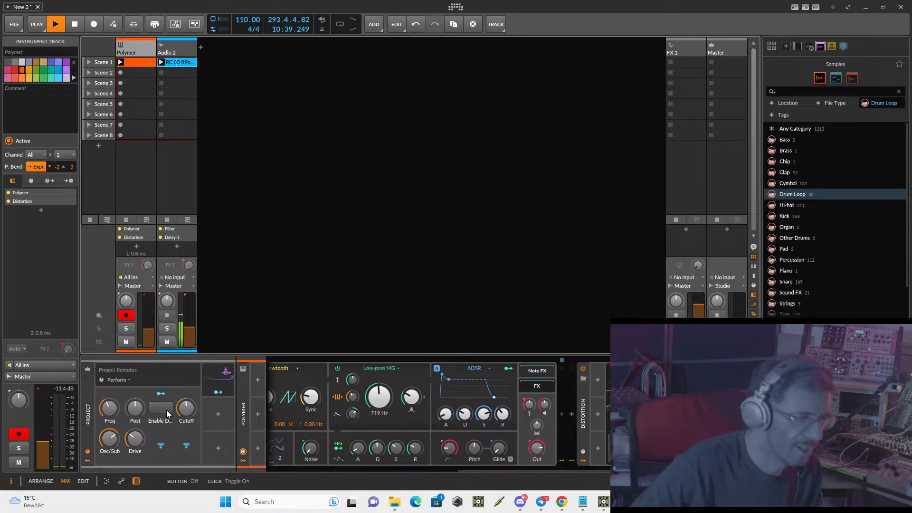
drag(134, 413, 116, 409)
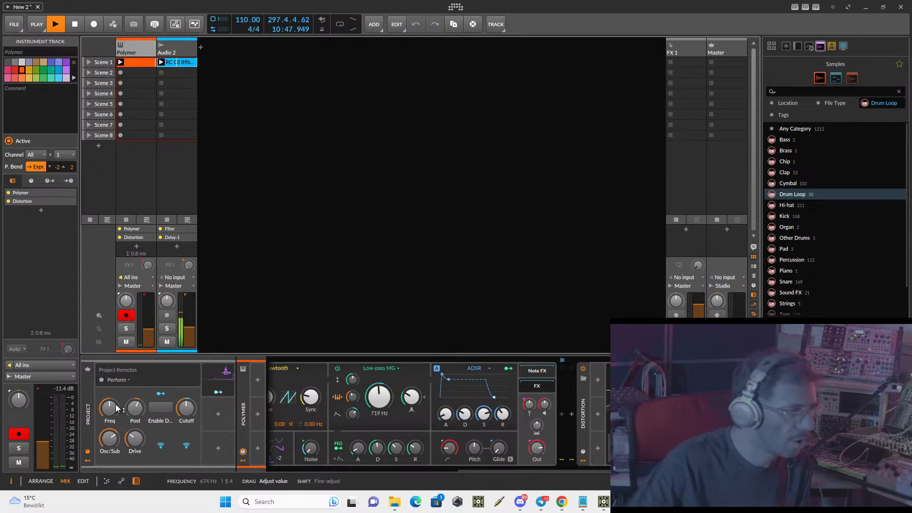
key(space)
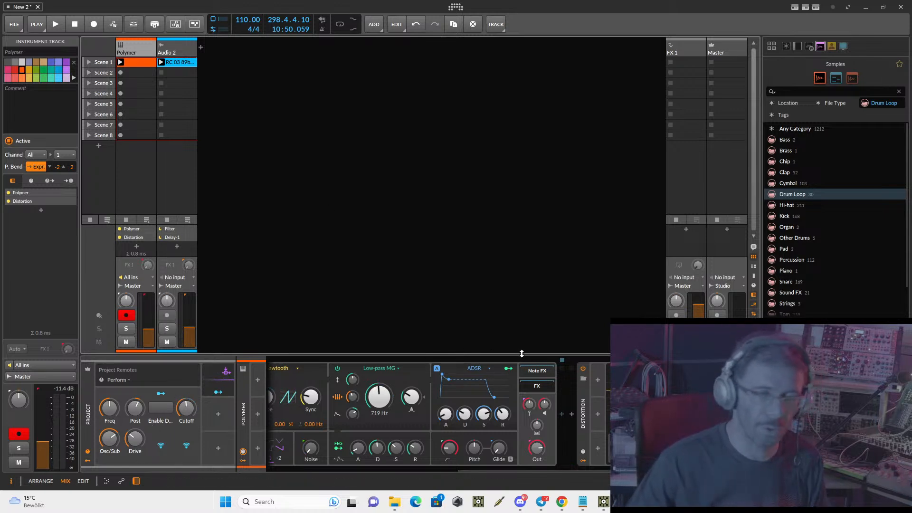
- Switch to TouchDesigner and examine the remote values output by the bitwigRemotesTrack component
mouse_move(602, 503)
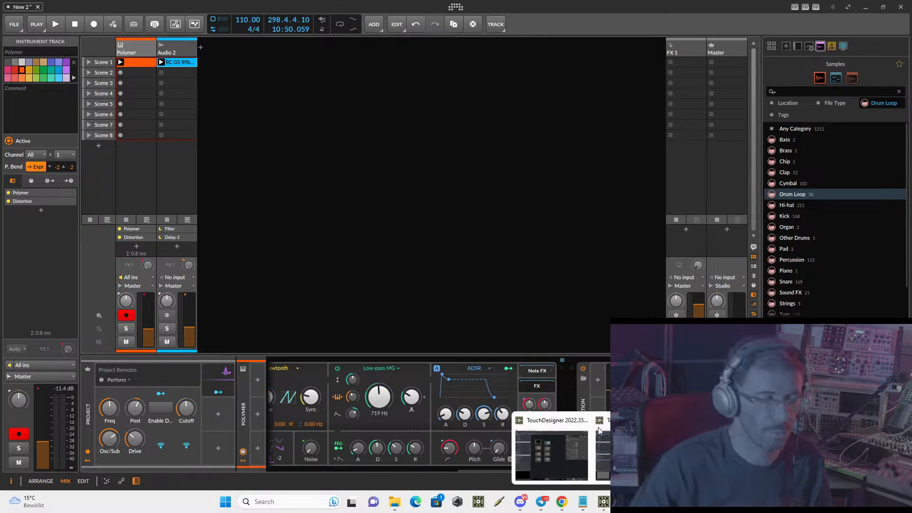
click(551, 456)
scroll(536, 329, up, 5)
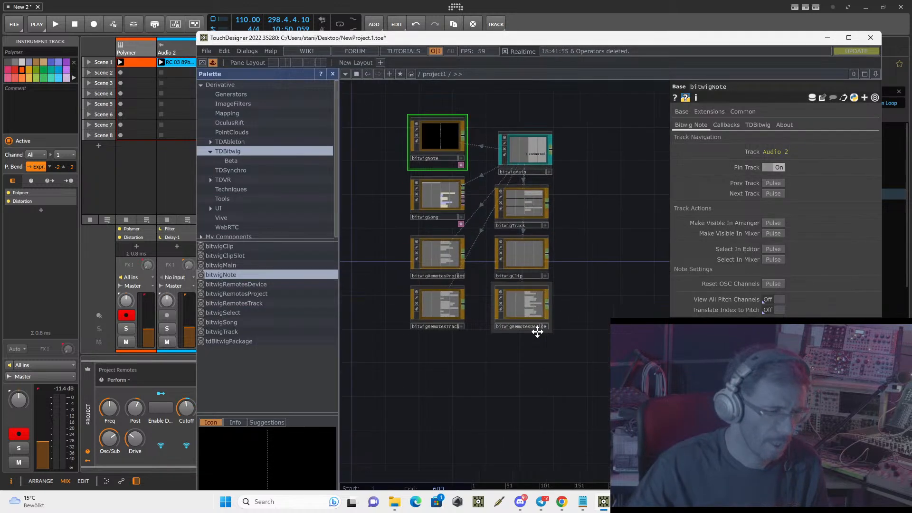
drag(564, 368, 631, 355)
click(427, 316)
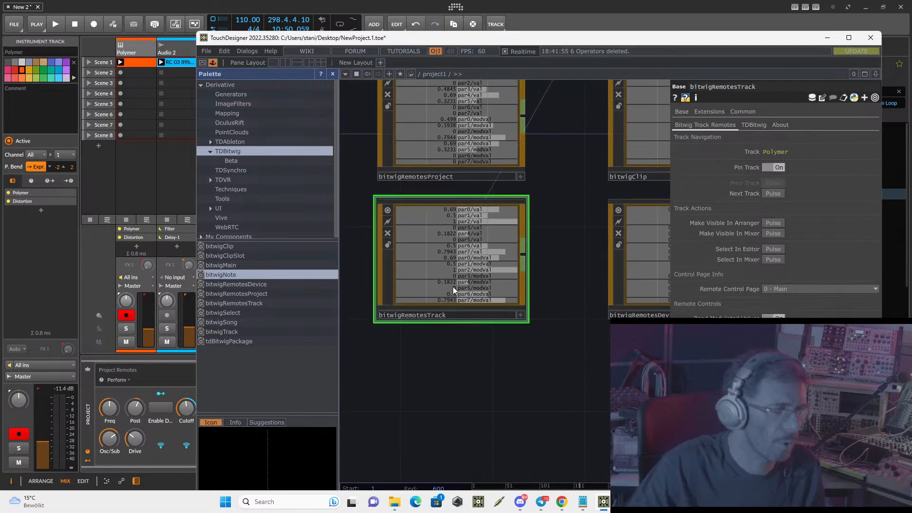
scroll(504, 277, up, 3)
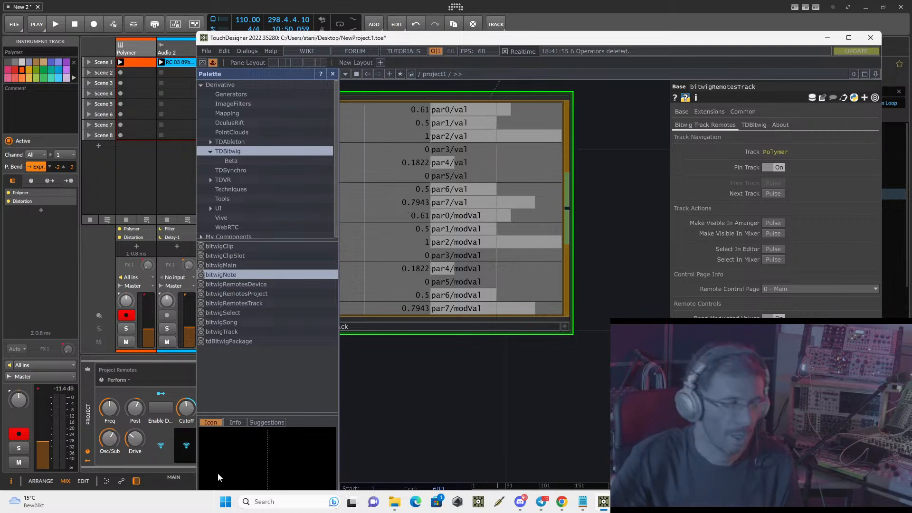
- Return to Bitwig Studio, move its window aside and narrow it to free space for TouchDesigner
click(109, 439)
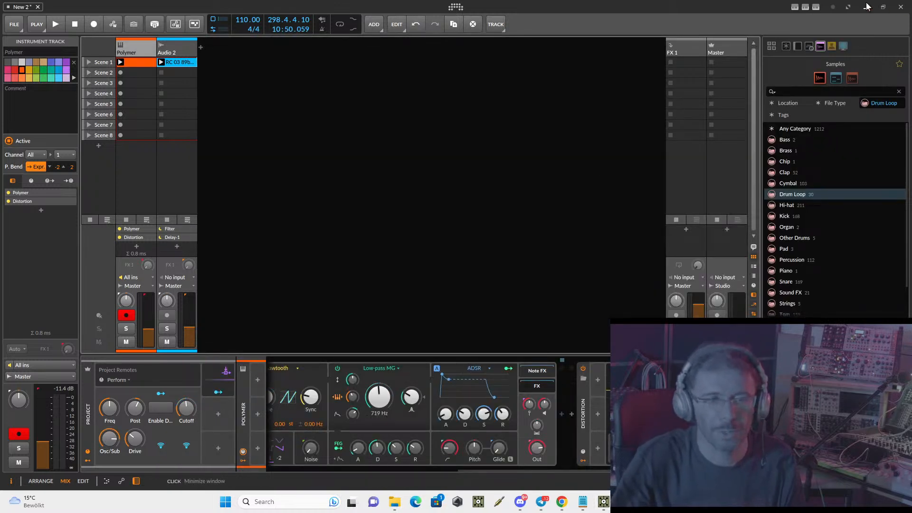
drag(700, 7, 515, 8)
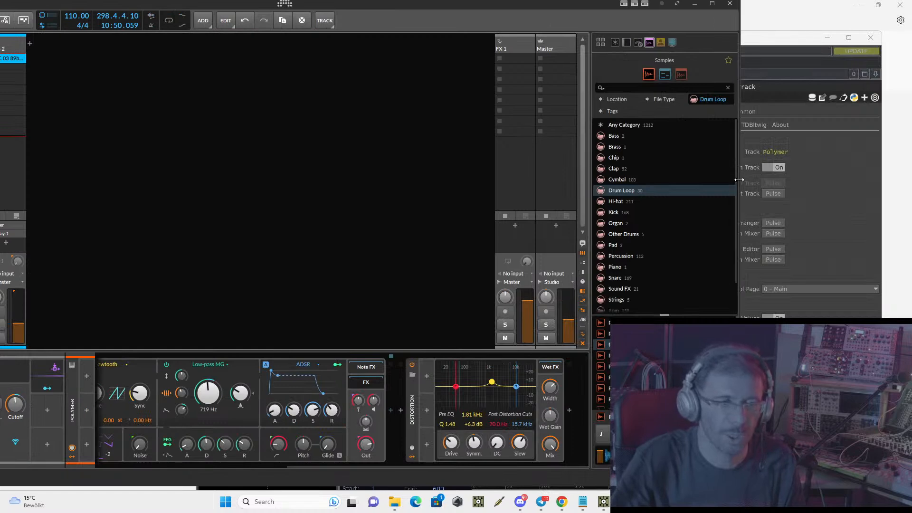
drag(473, 179, 438, 181)
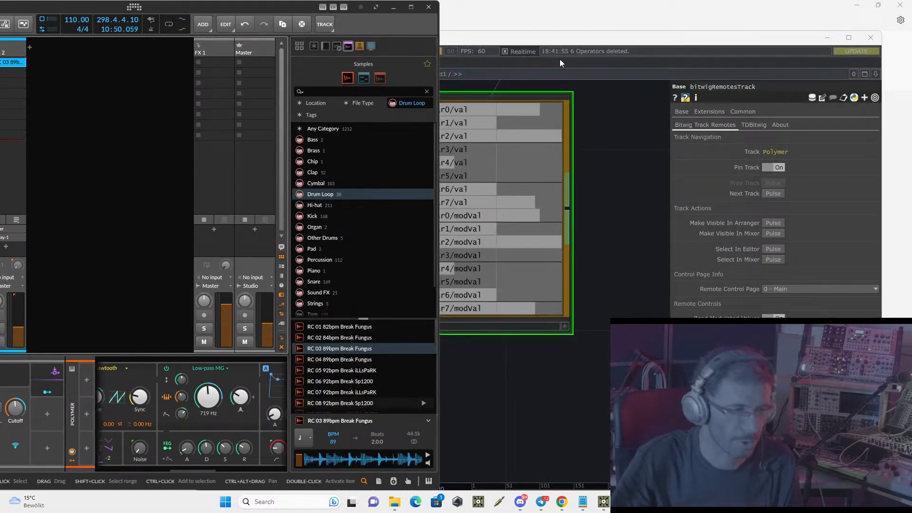
- Place the TouchDesigner window beside Bitwig Studio, close its Palette and narrow the window
drag(558, 42, 758, 22)
drag(724, 362, 479, 323)
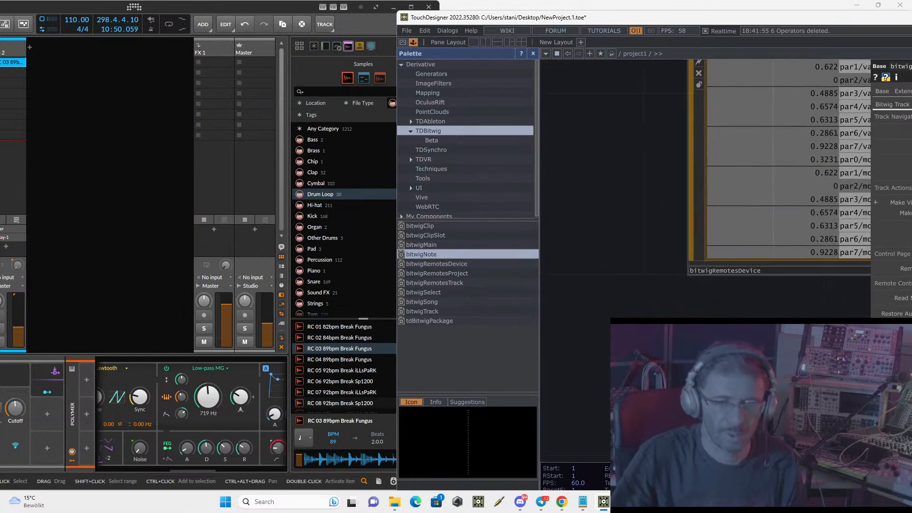
click(533, 53)
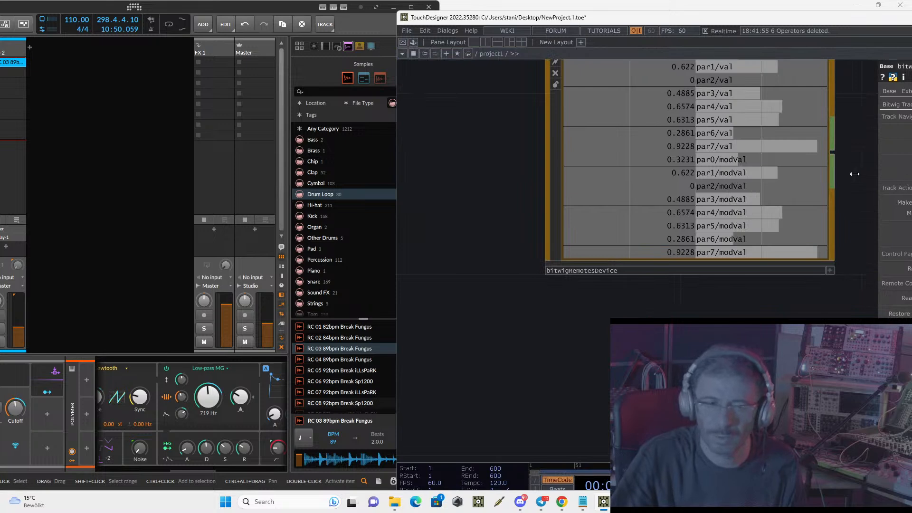
drag(855, 174, 854, 174)
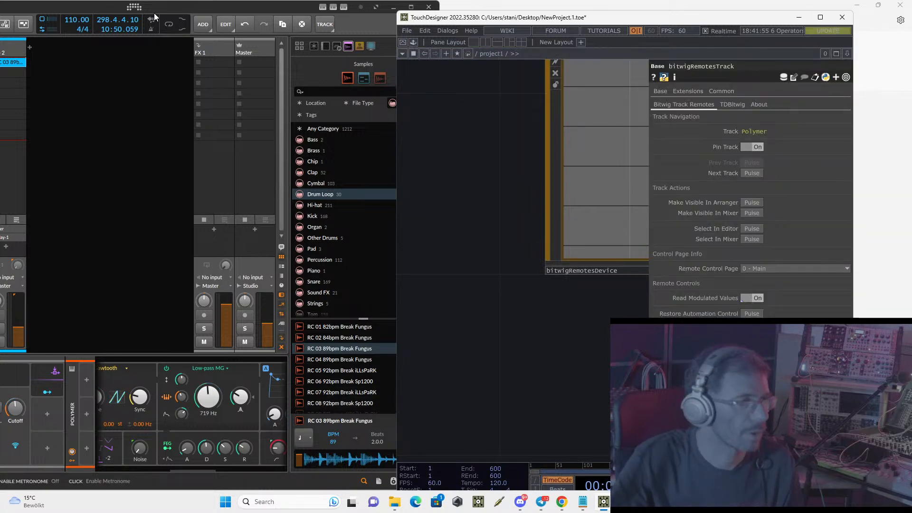
drag(536, 19, 603, 13)
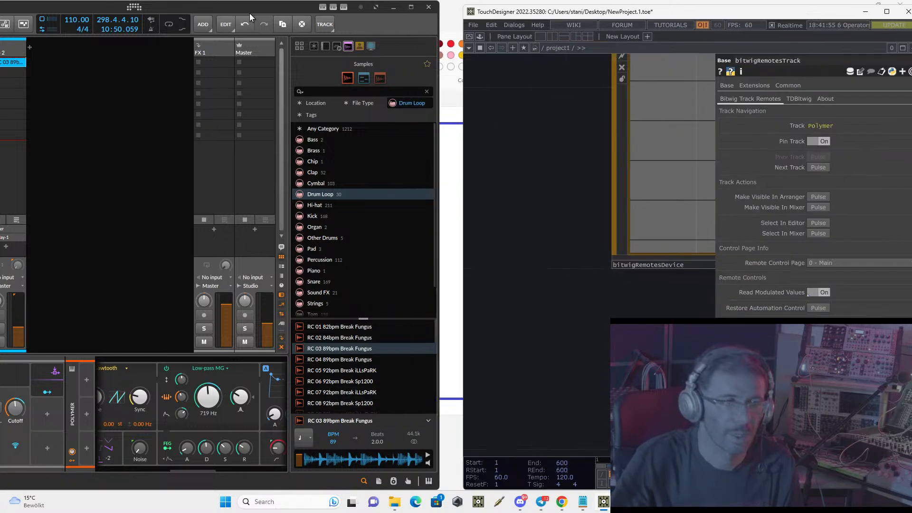
- Move the Bitwig Studio window until the project remotes are in view, then set Cutoff to 240 Hz and adjust Post
drag(234, 8, 331, 12)
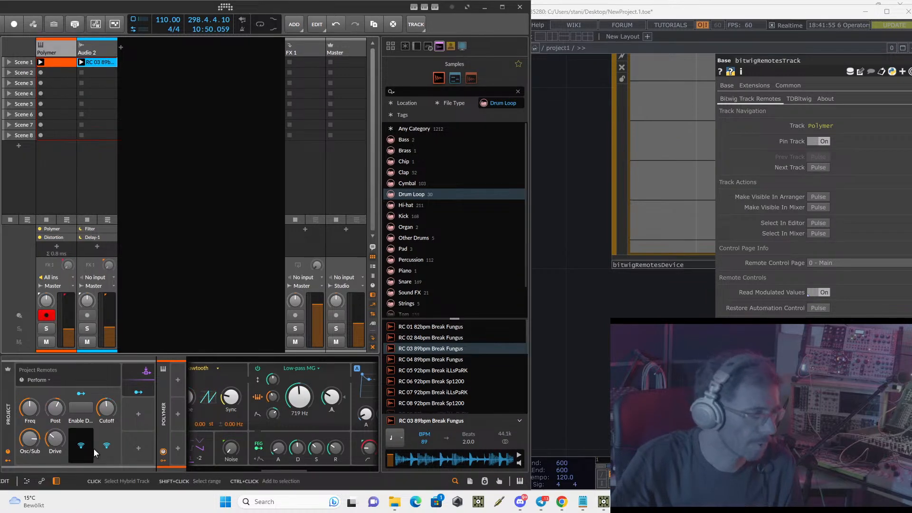
mouse_move(106, 407)
mouse_down()
mouse_move(106, 387)
mouse_move(107, 426)
mouse_up()
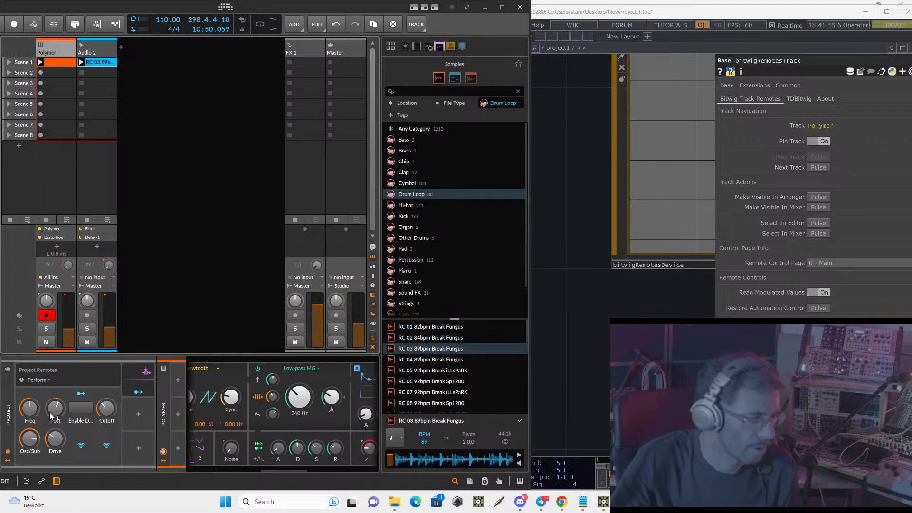
drag(55, 409, 55, 403)
- In TouchDesigner, inspect the bitwigMain, bitwigSong and bitwigRemotesProject components, including the project remote values
click(591, 348)
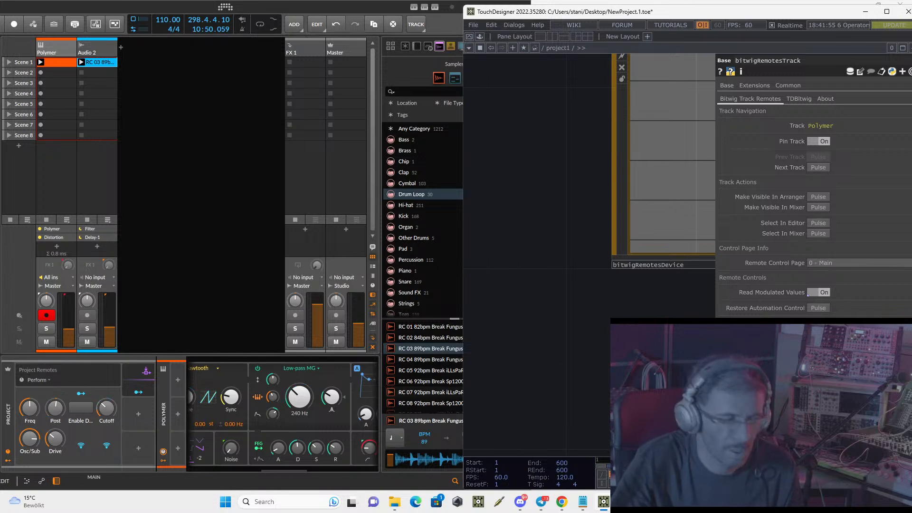
scroll(598, 243, down, 6)
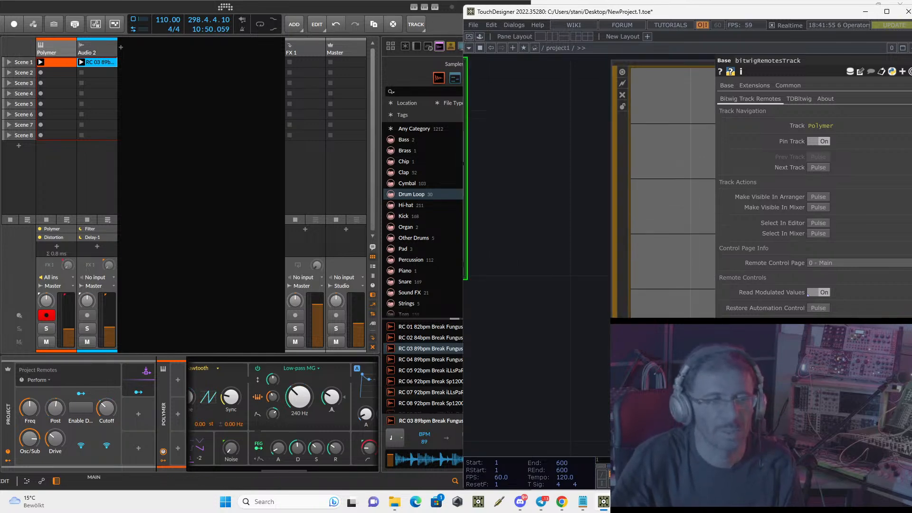
scroll(598, 244, down, 1)
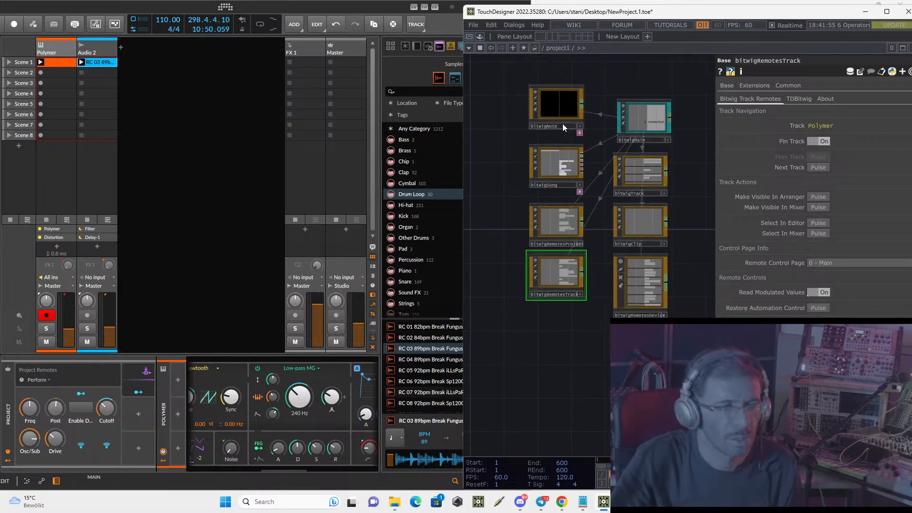
click(642, 123)
scroll(575, 187, up, 3)
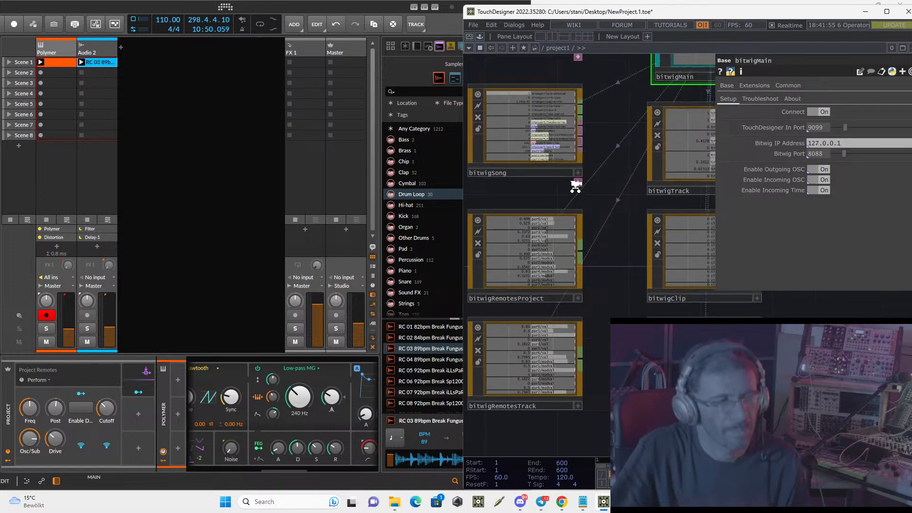
click(573, 172)
scroll(603, 186, up, 2)
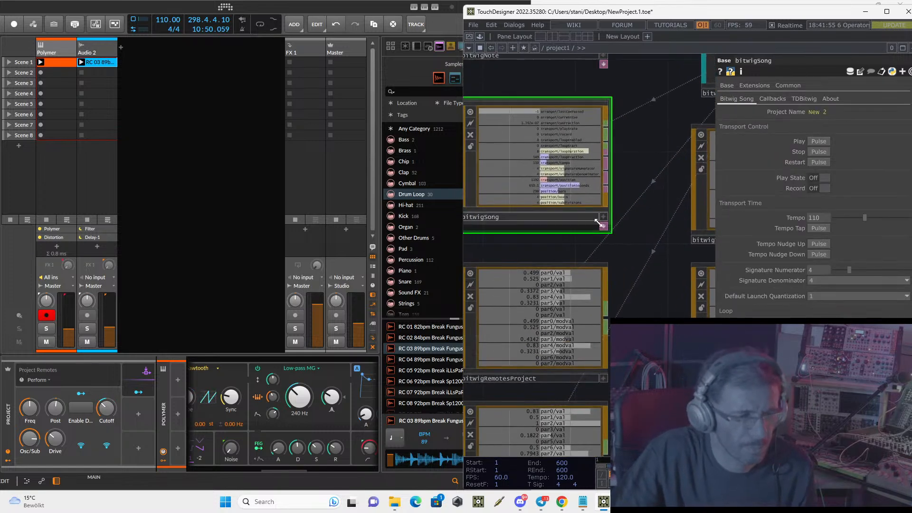
click(597, 309)
scroll(566, 338, up, 3)
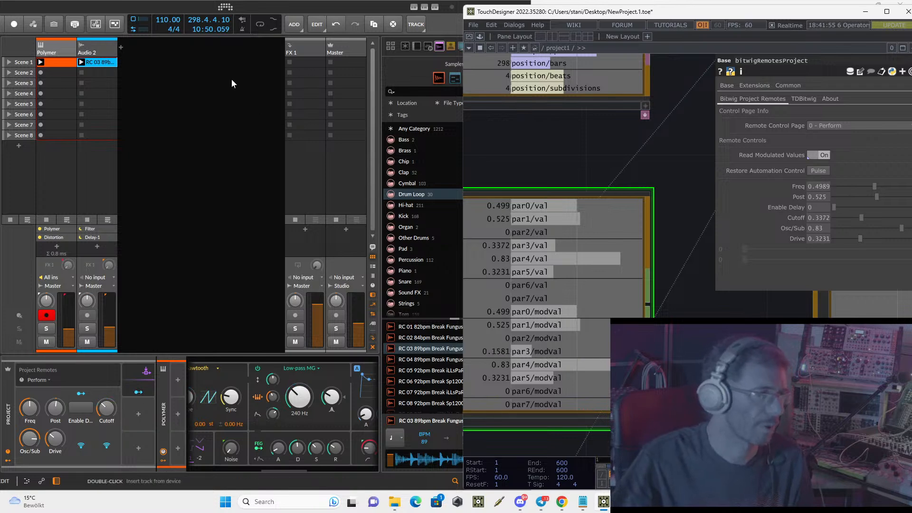
- Move the Bitwig Studio window fully into view, start playback and bring TouchDesigner back to the front
click(3, 31)
drag(54, 10, 135, 10)
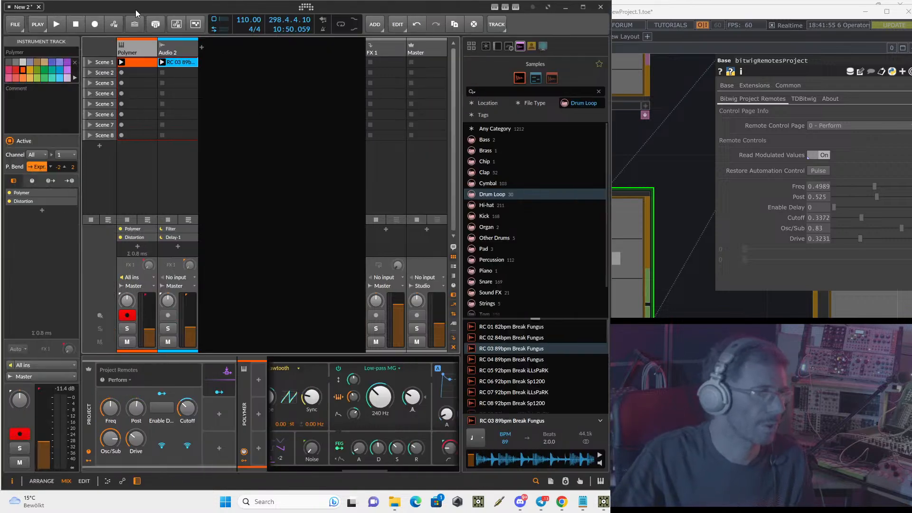
click(51, 26)
click(667, 157)
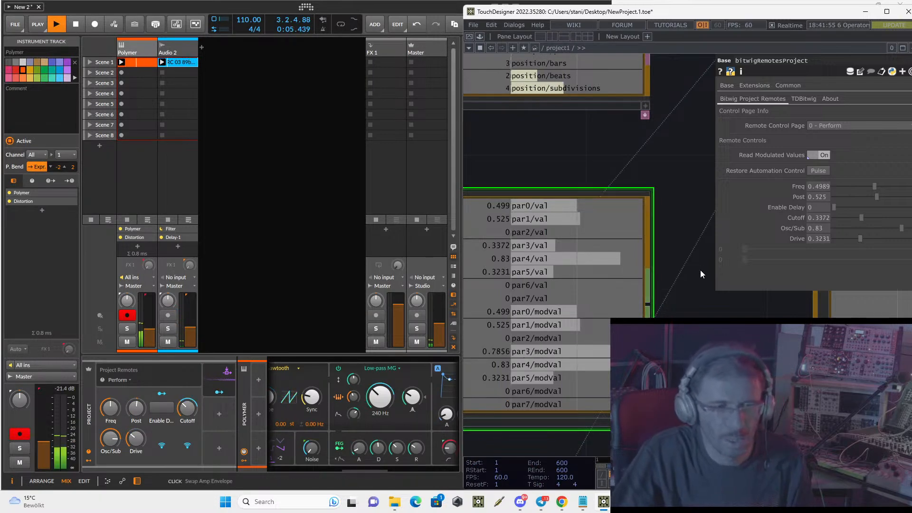
- Look through the TouchDesigner network, including bitwigNote, bitwigSong, the bitwigMain setup parameters and the project and track remotes components
scroll(721, 240, down, 4)
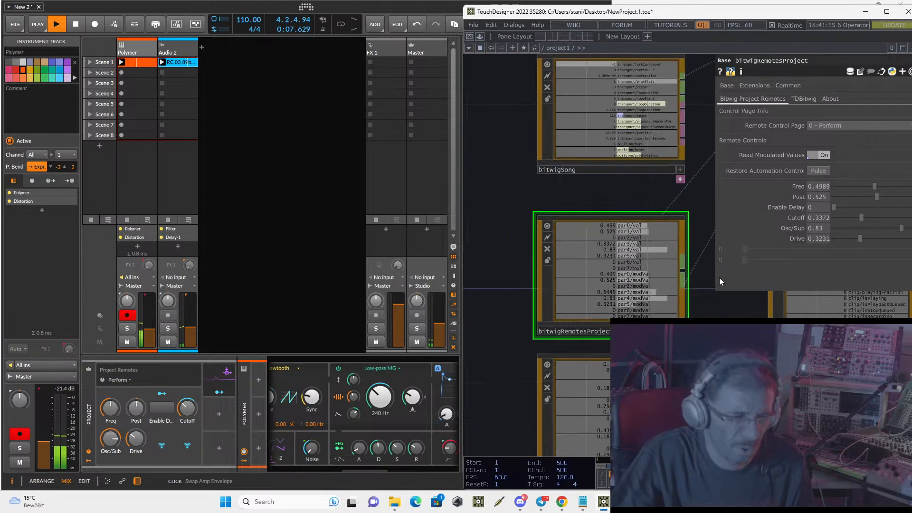
scroll(592, 281, up, 3)
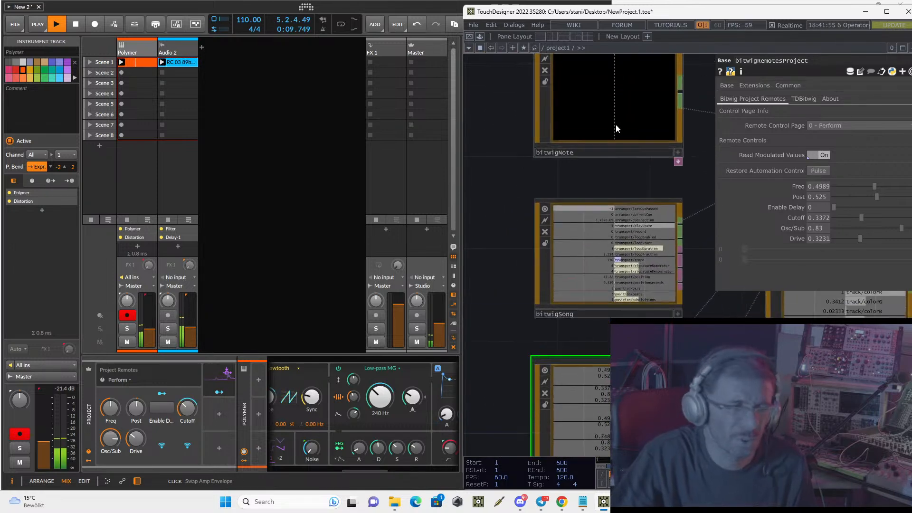
click(611, 116)
drag(696, 174, 528, 225)
click(693, 182)
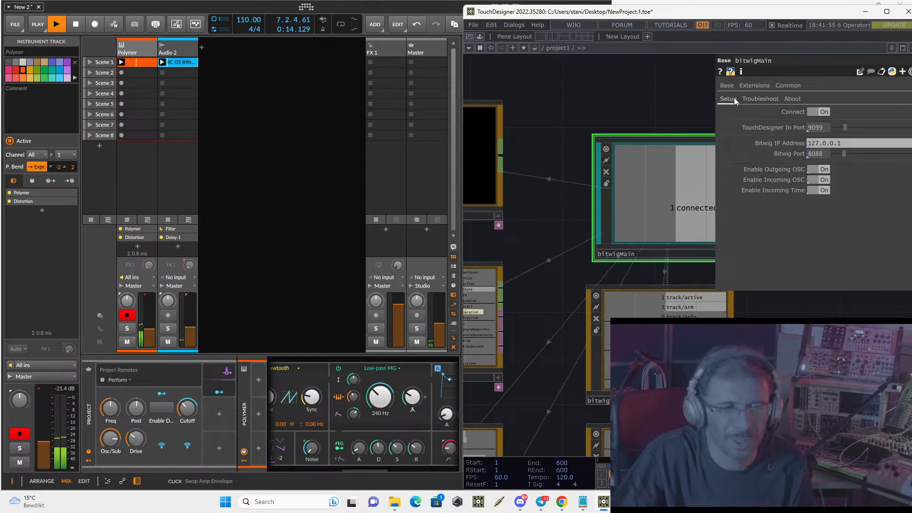
drag(583, 328, 598, 298)
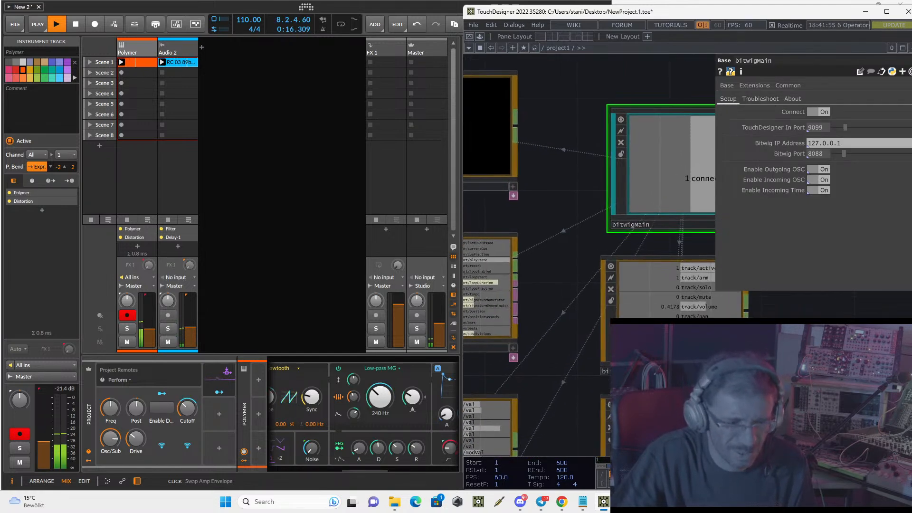
drag(872, 299, 842, 263)
drag(490, 454, 680, 273)
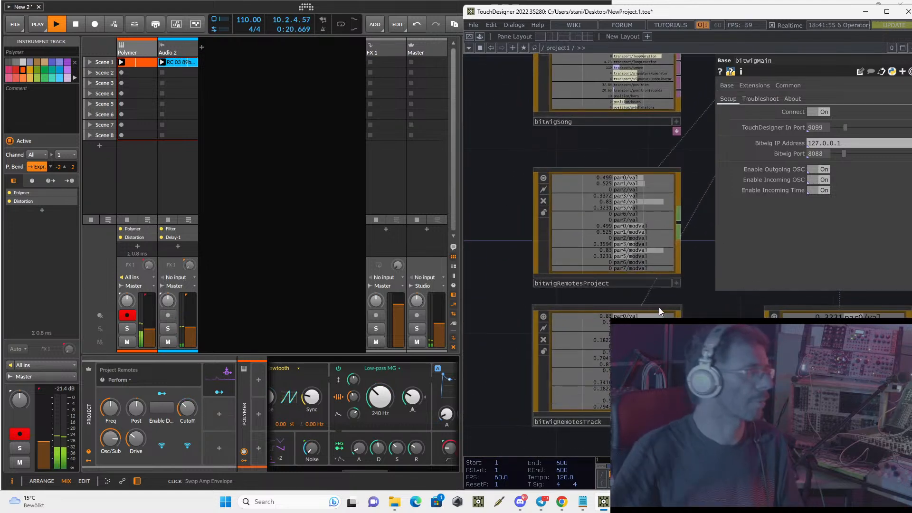
- Bring Bitwig Studio to the front and stop playback
click(269, 232)
key(space)
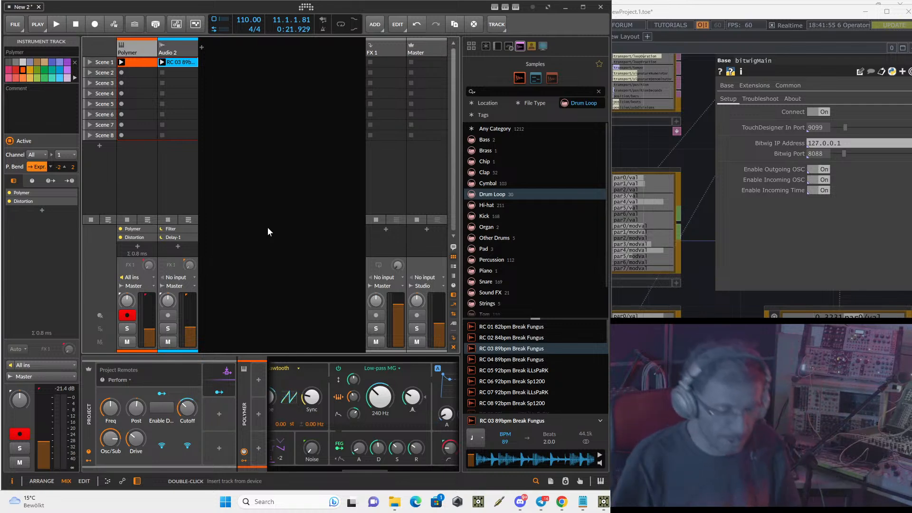
- Switch to the Stream Program page in Chrome, highlight the "TDBitwig. Integration for AV Sync" item and return to Bitwig Studio
mouse_move(555, 510)
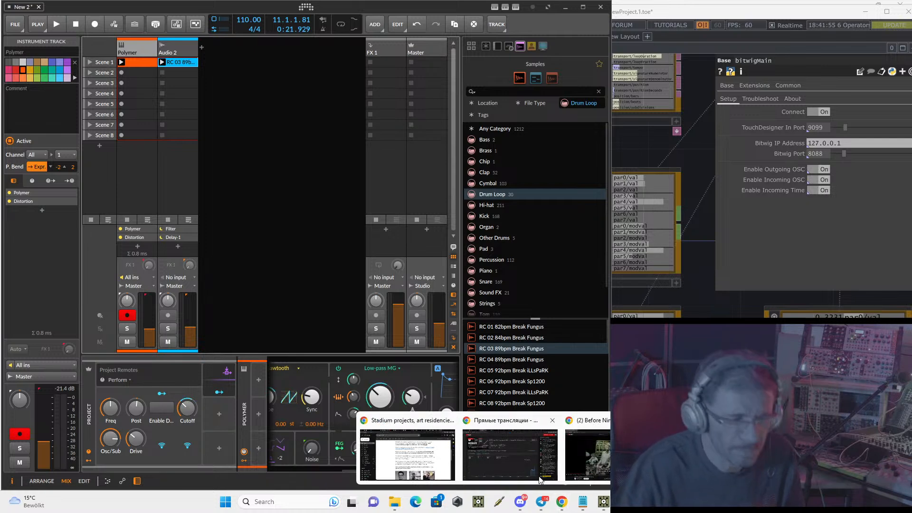
click(585, 474)
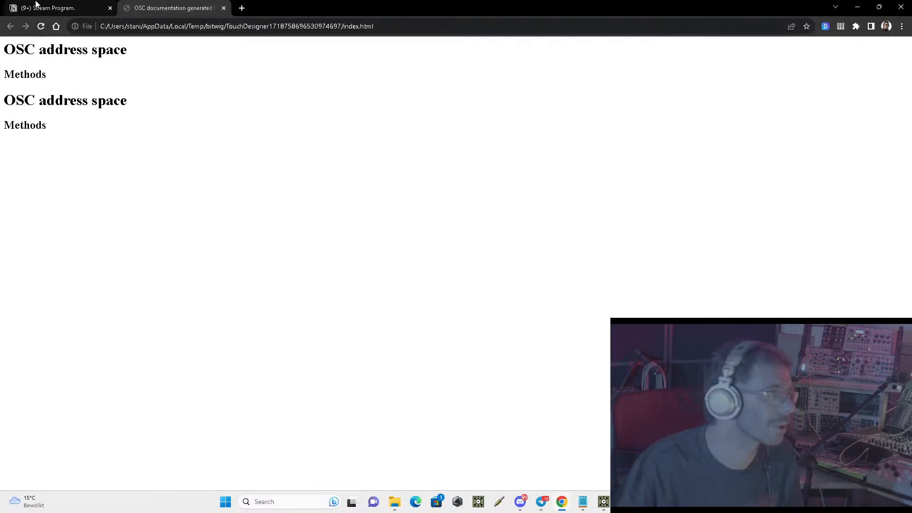
click(62, 9)
click(543, 344)
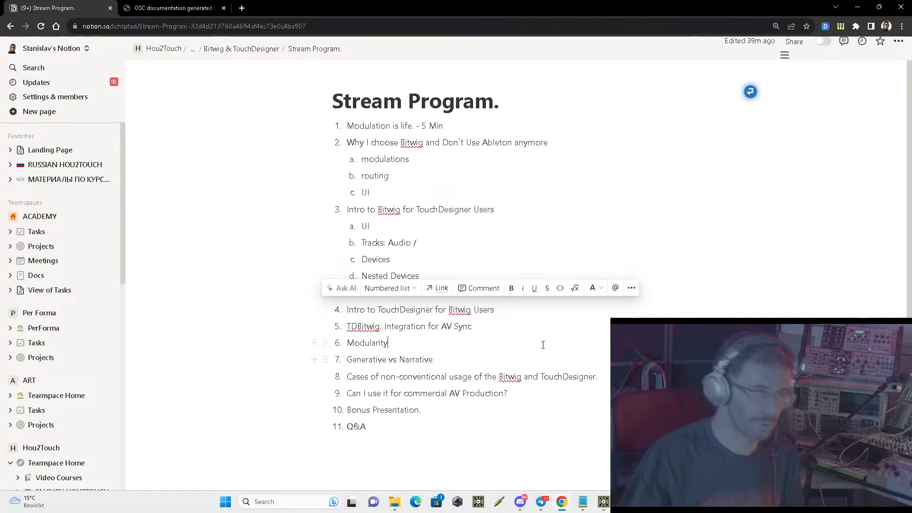
triple_click(390, 328)
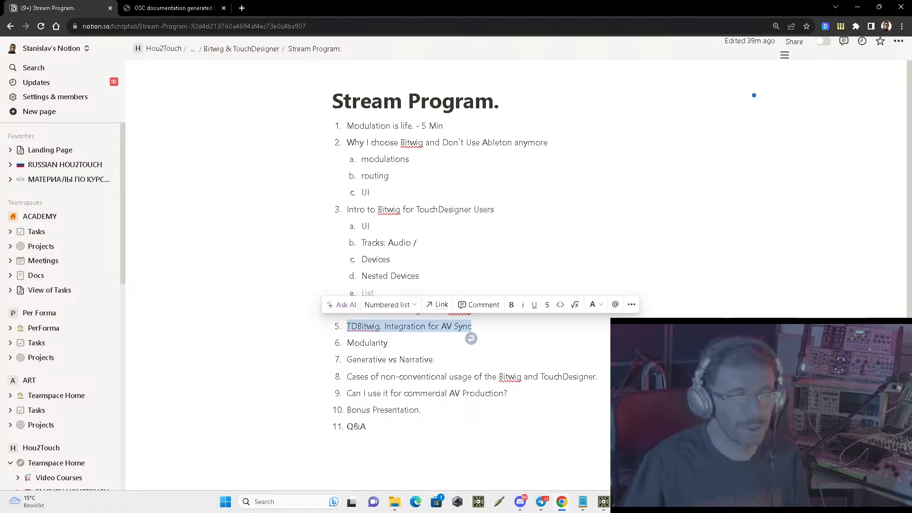
key(alt+Tab)
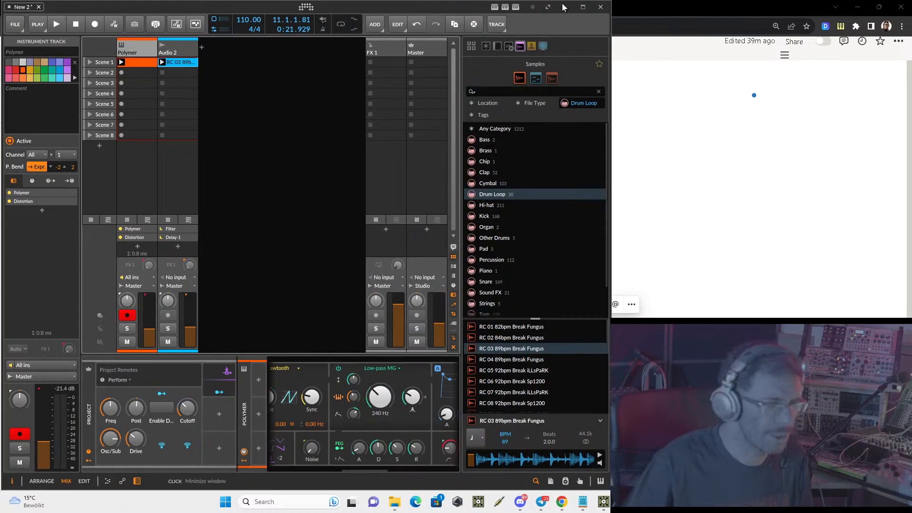